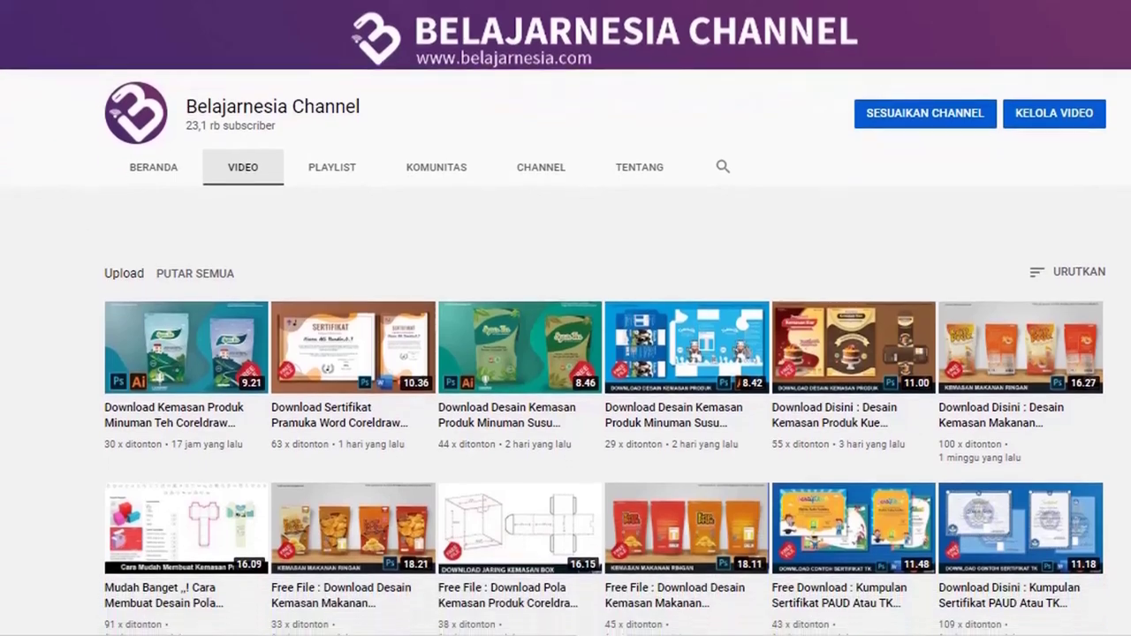
- Scroll the Sertifikat Pramuka 2 folder and highlight each of the four program subfolders
scroll(566, 353, "down", 2)
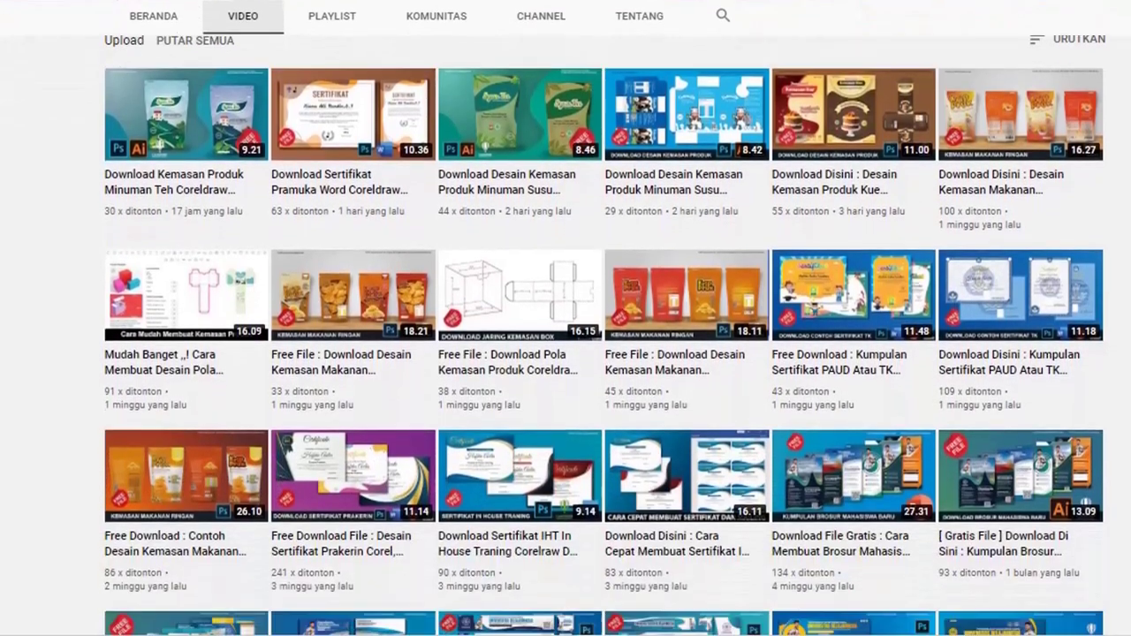
scroll(565, 354, "down", 1)
scroll(566, 345, "down", 1)
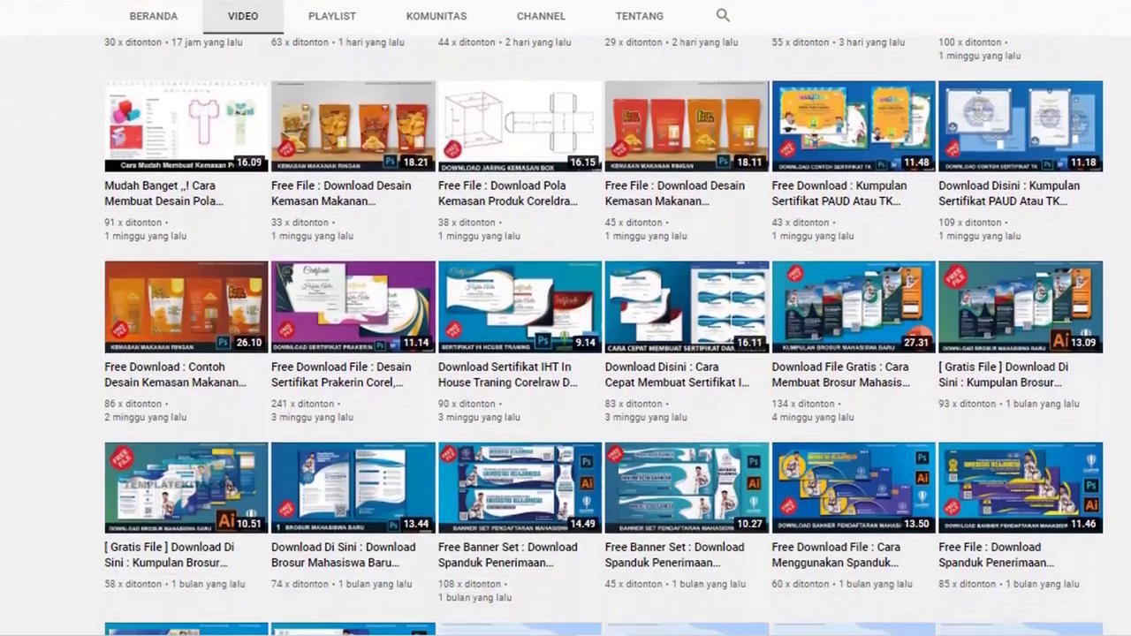
scroll(566, 354, "down", 2)
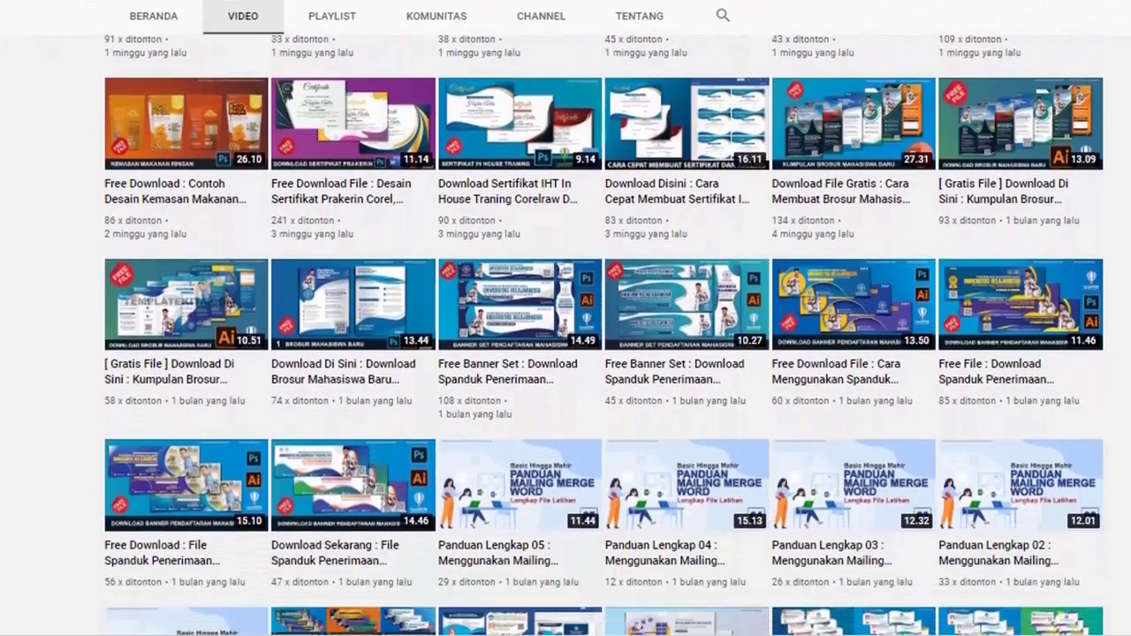
scroll(566, 354, "down", 1)
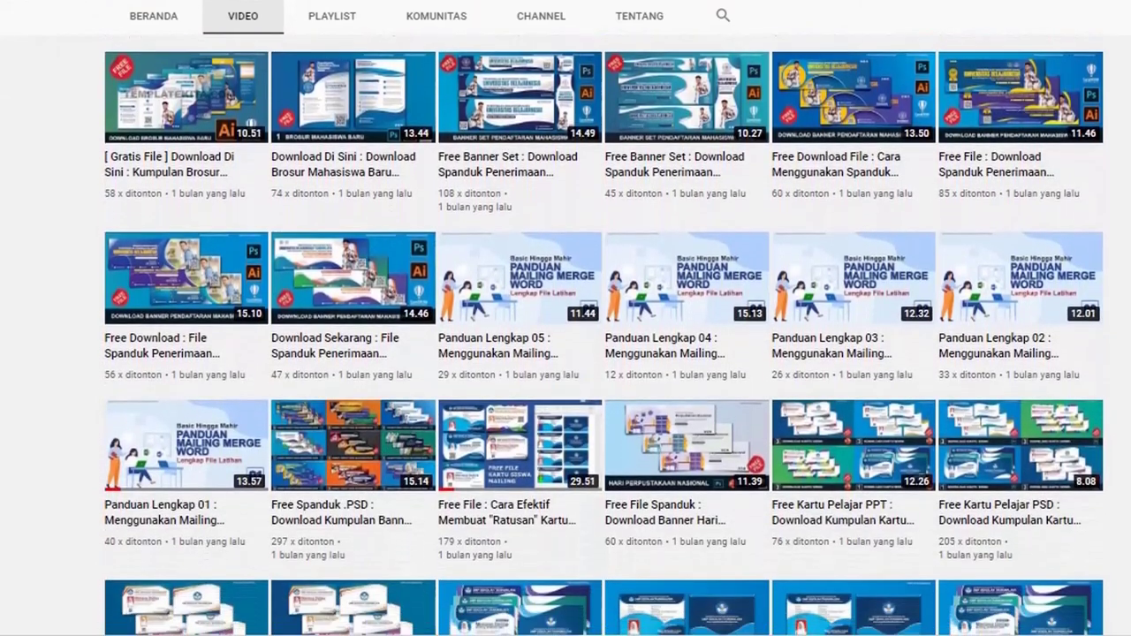
scroll(566, 353, "down", 1)
scroll(566, 353, "down", 1)
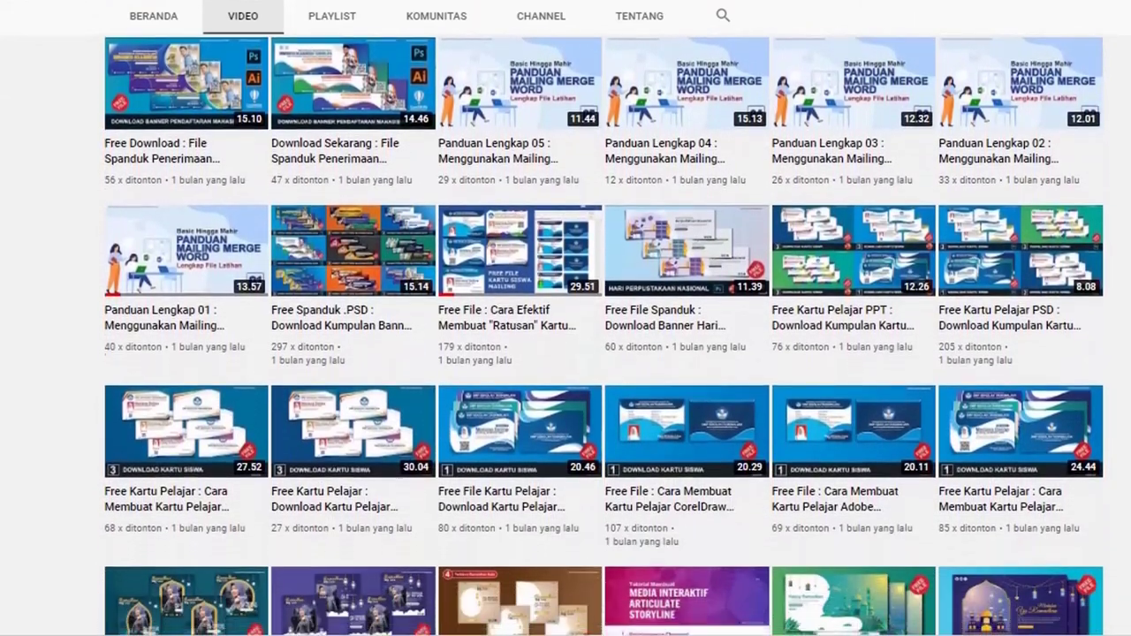
scroll(566, 353, "down", 2)
scroll(566, 354, "down", 2)
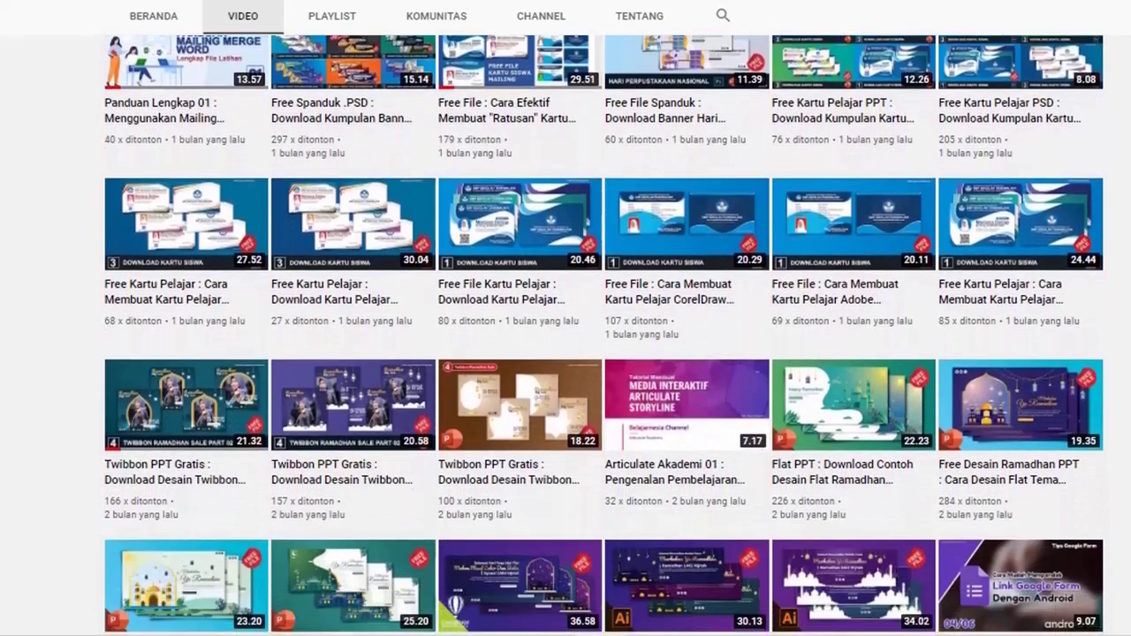
scroll(565, 353, "down", 1)
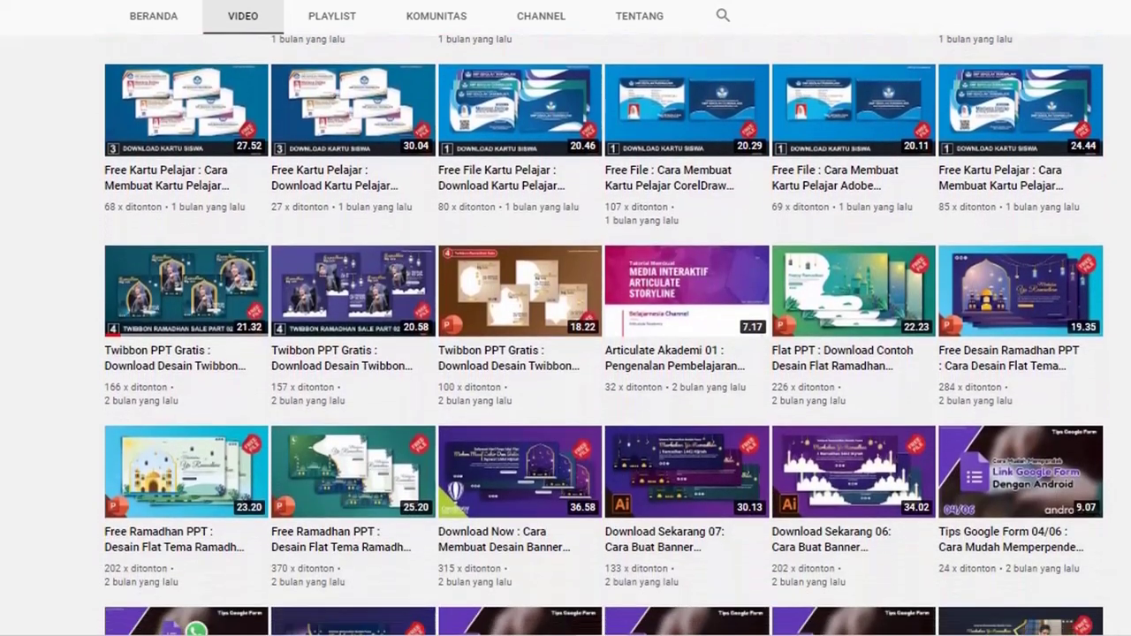
scroll(566, 354, "down", 1)
scroll(565, 354, "down", 1)
scroll(565, 353, "down", 1)
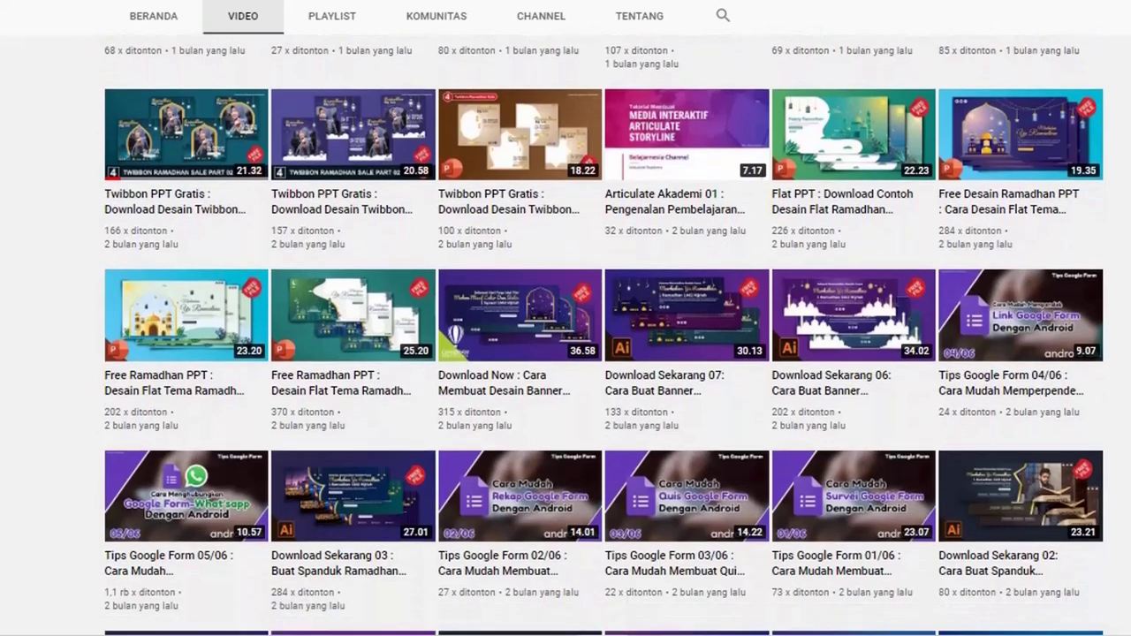
scroll(566, 354, "down", 1)
scroll(565, 354, "down", 1)
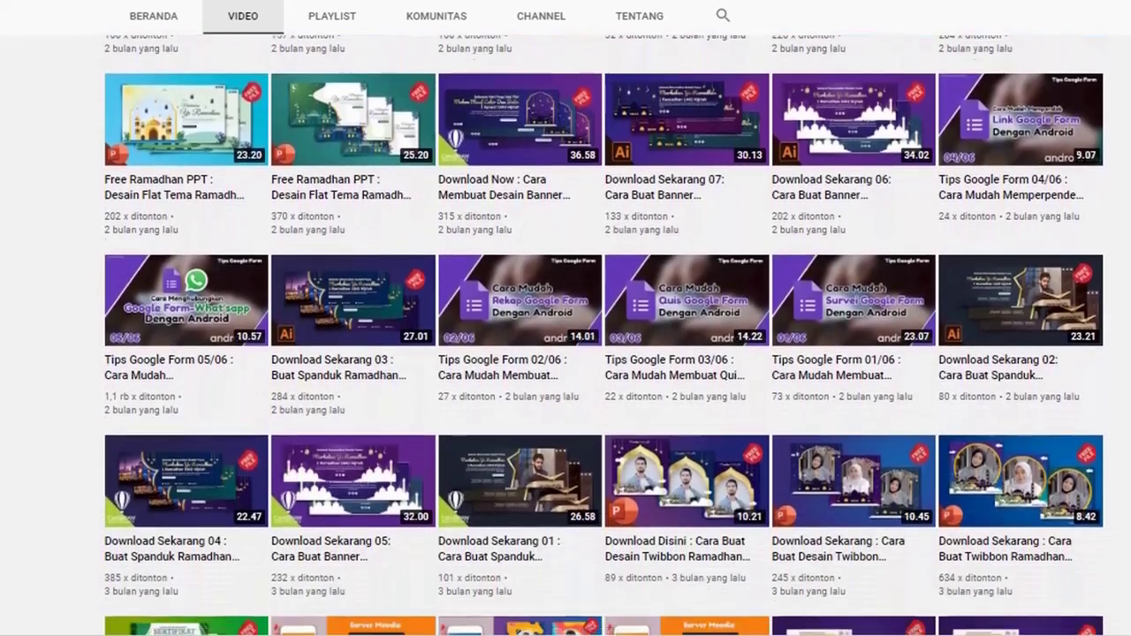
scroll(566, 354, "down", 1)
scroll(566, 354, "down", 1)
scroll(566, 354, "down", 1)
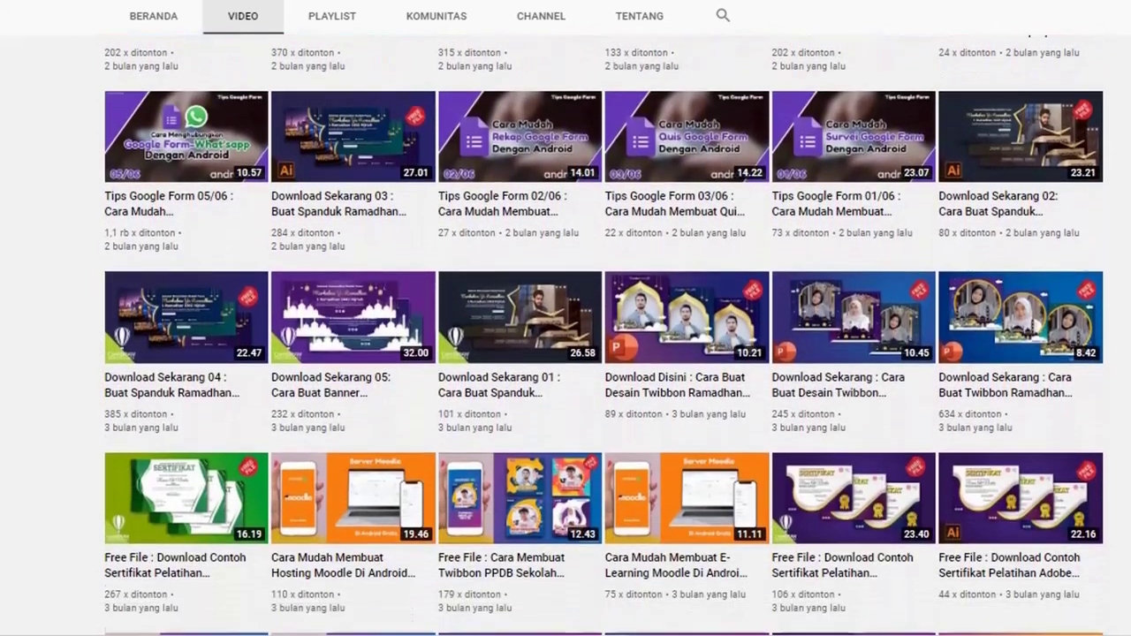
scroll(565, 354, "down", 1)
scroll(565, 353, "down", 1)
scroll(566, 354, "down", 1)
scroll(566, 353, "down", 1)
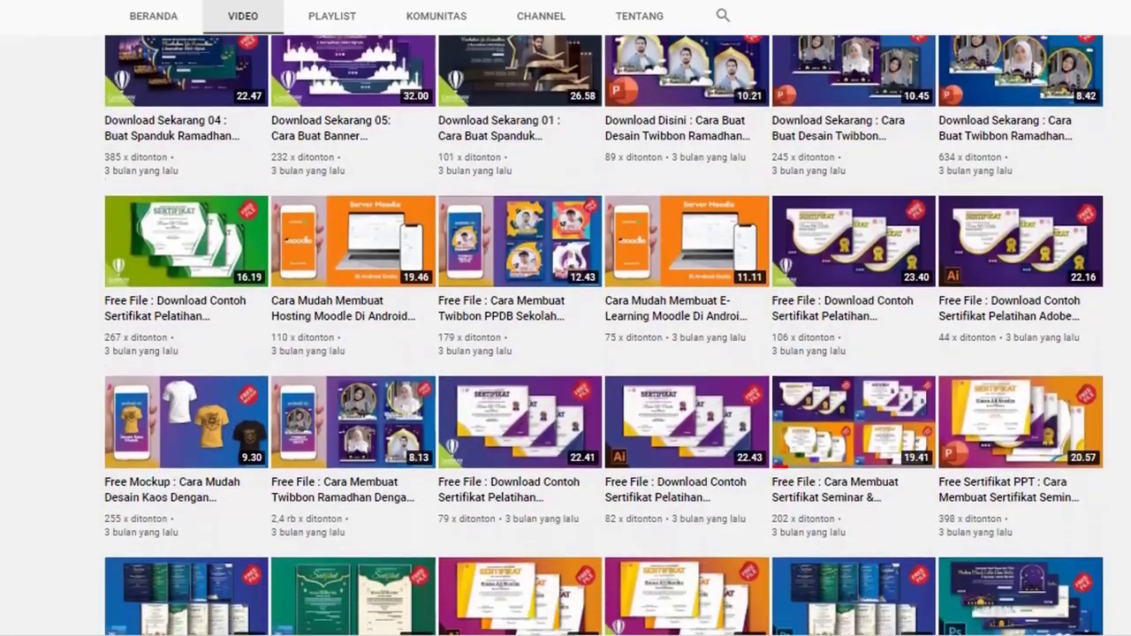
scroll(565, 353, "down", 1)
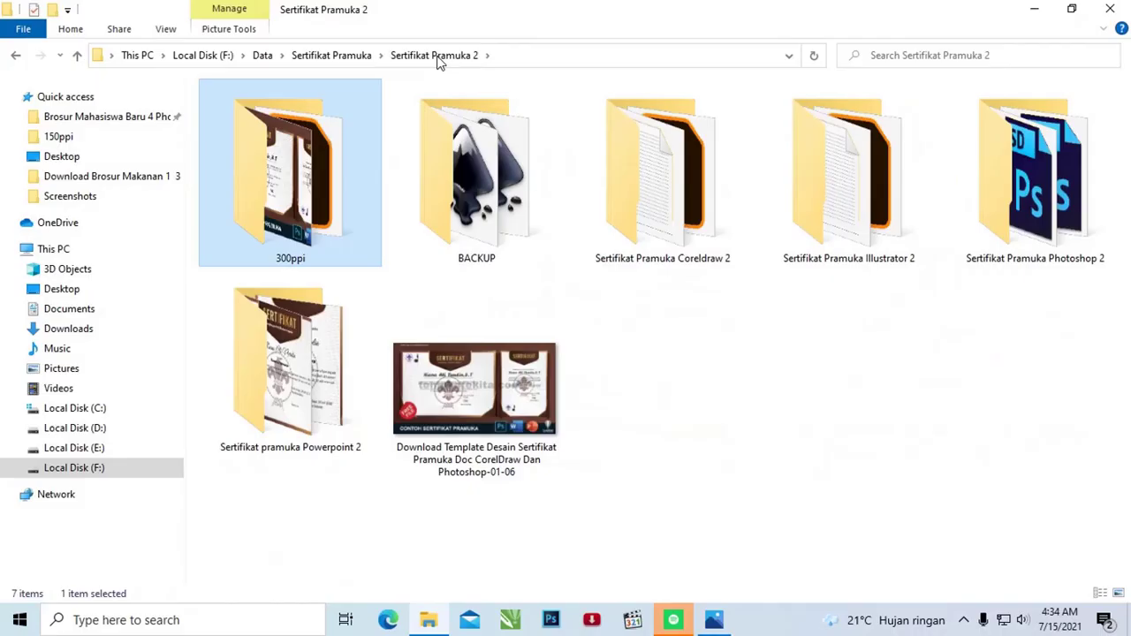
left_click(873, 396)
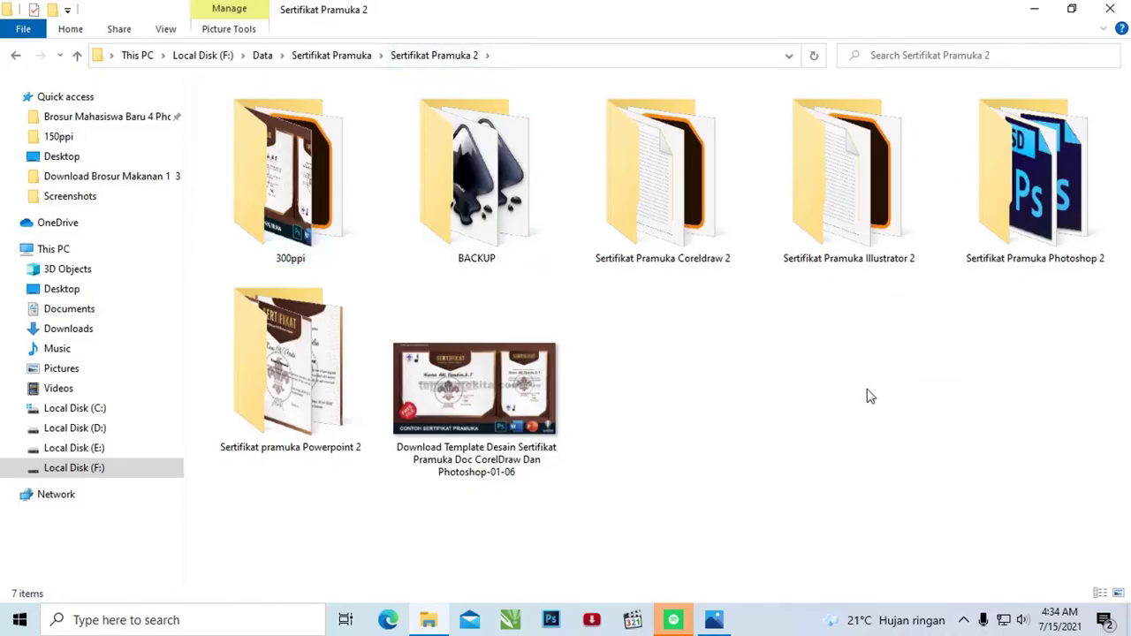
left_click(663, 177)
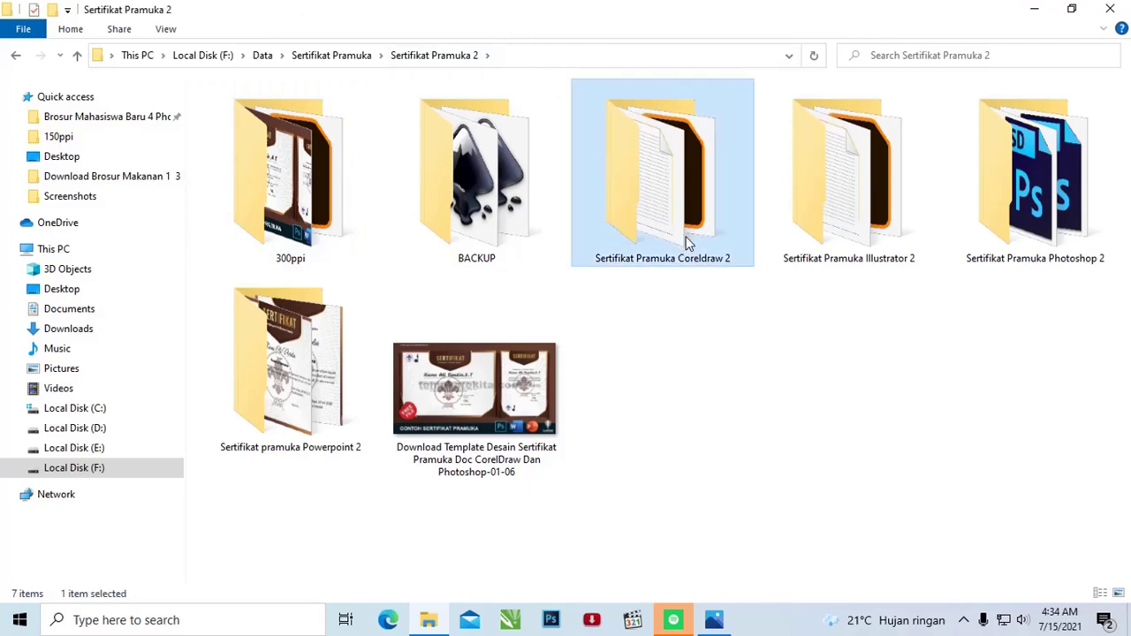
left_click(846, 228)
left_click(1029, 216)
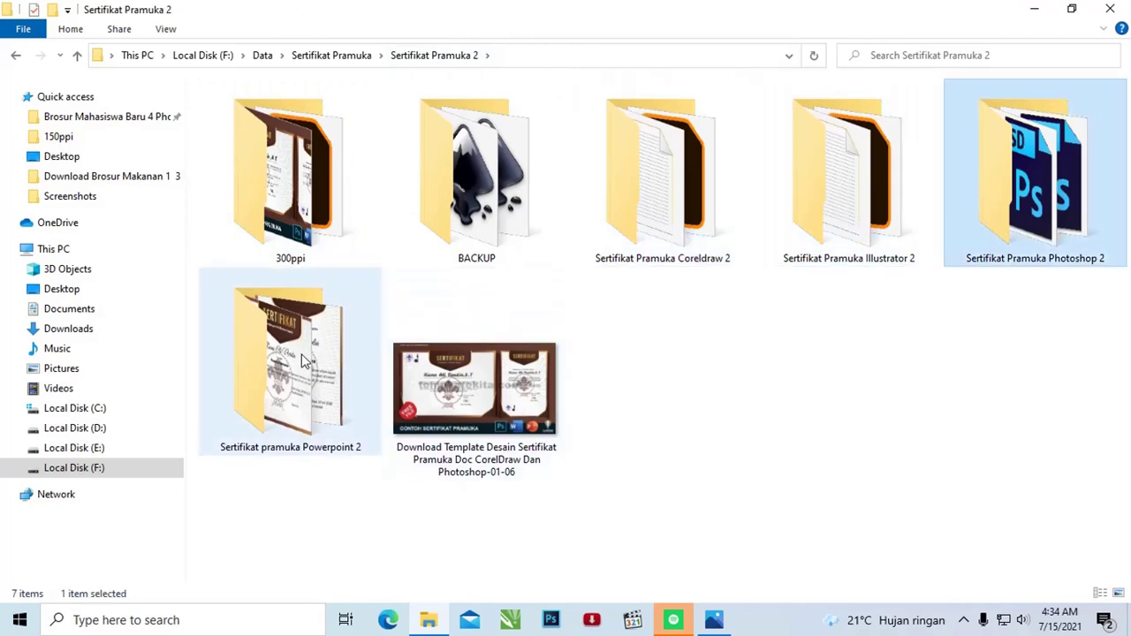
left_click(367, 358)
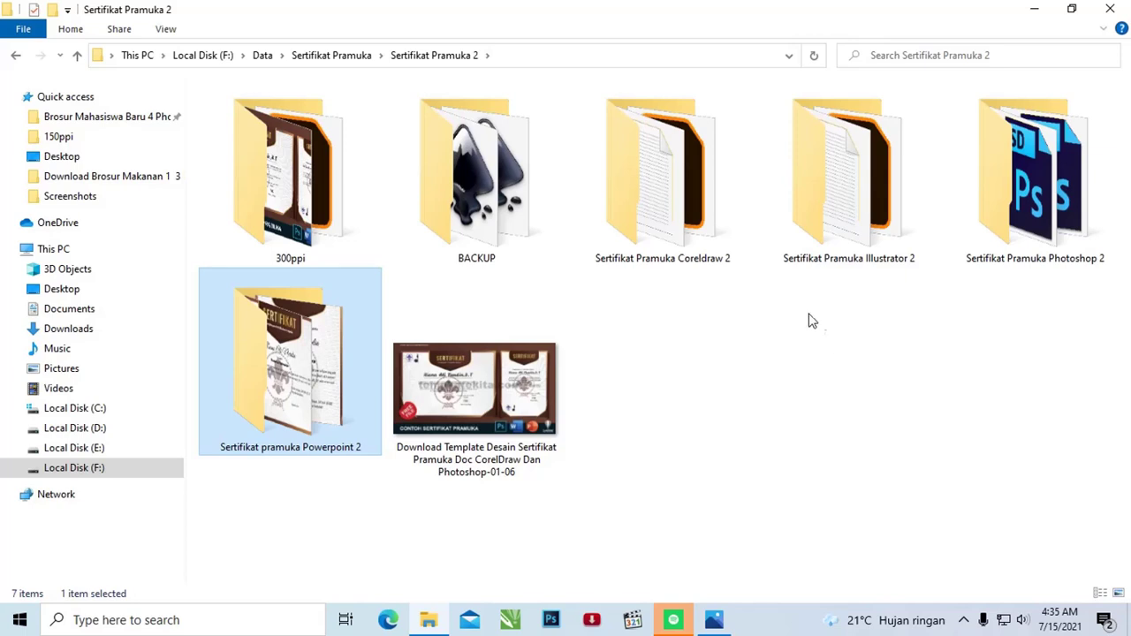
left_click(685, 228)
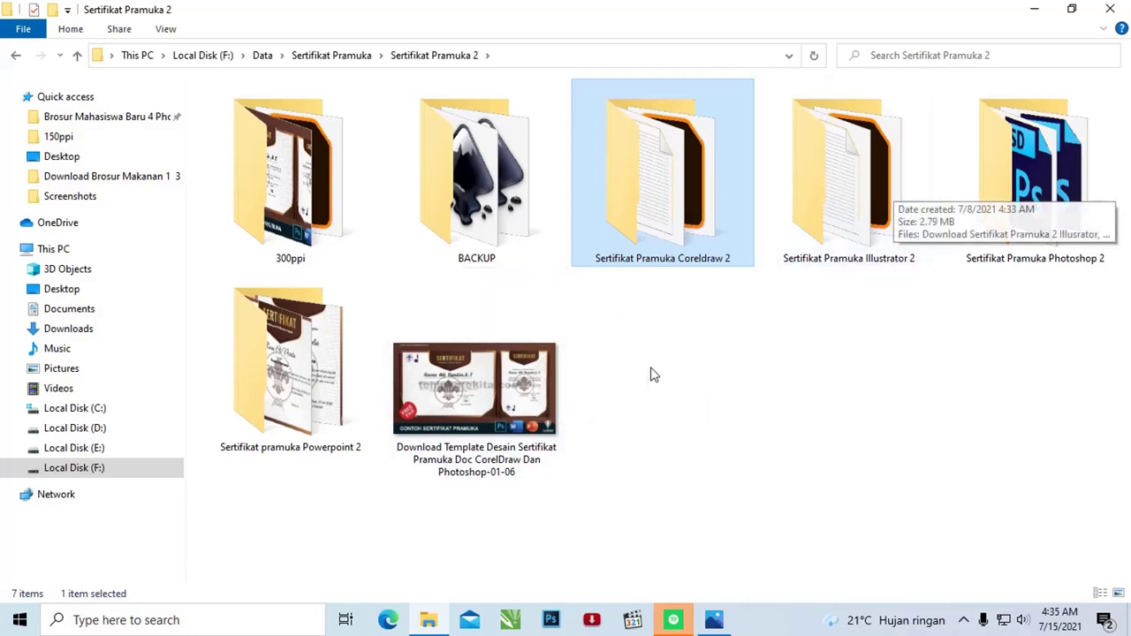
- Peek into the Coreldraw, Illustrator, Photoshop and Powerpoint 2 subfolders, ending inside Sertifikat Pramuka Coreldraw 2
double_click(681, 212)
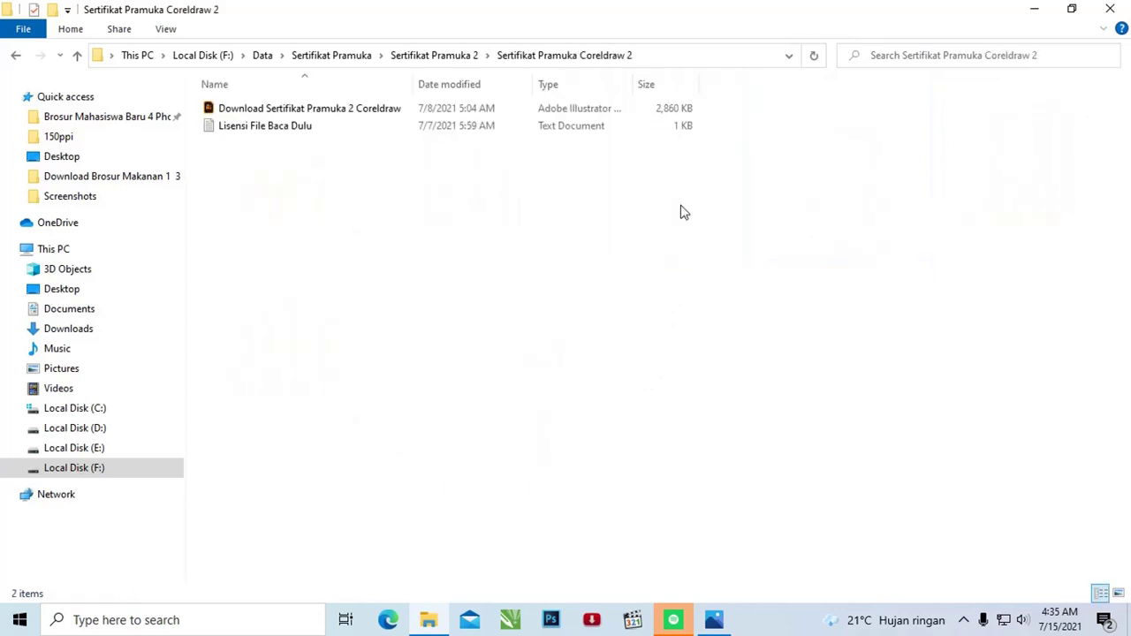
key("alt+Left")
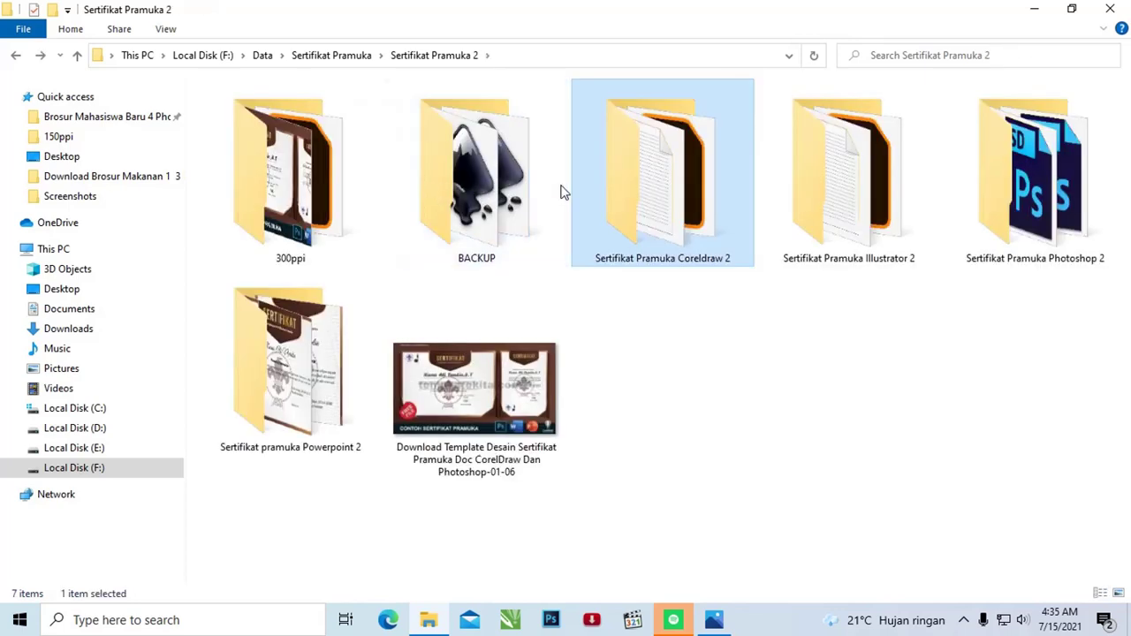
double_click(848, 187)
key("alt+Left")
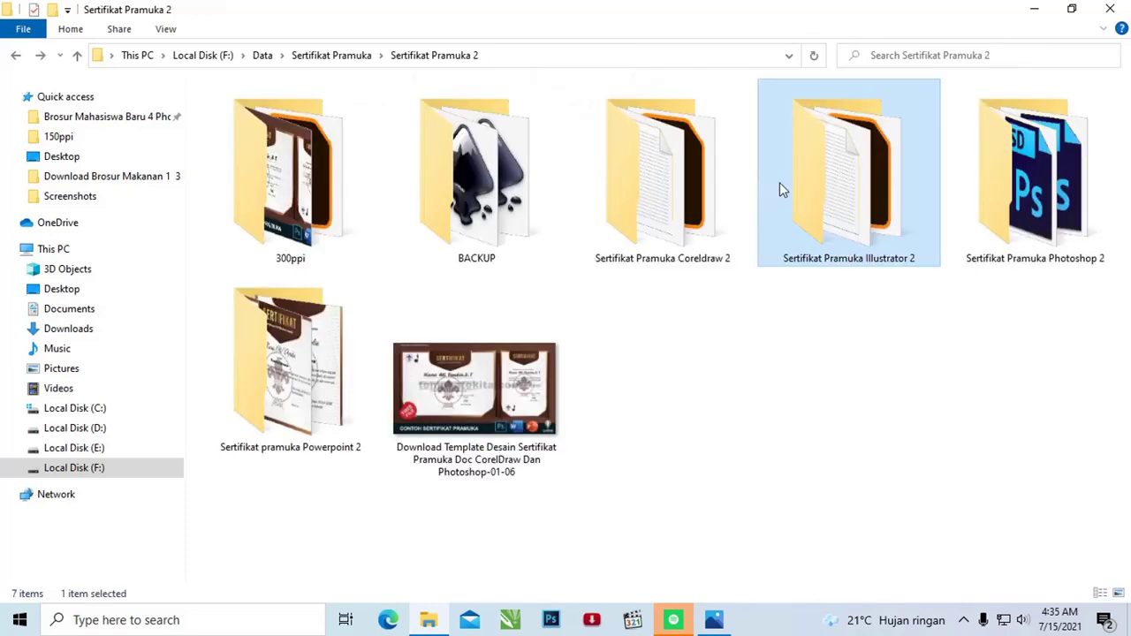
double_click(982, 183)
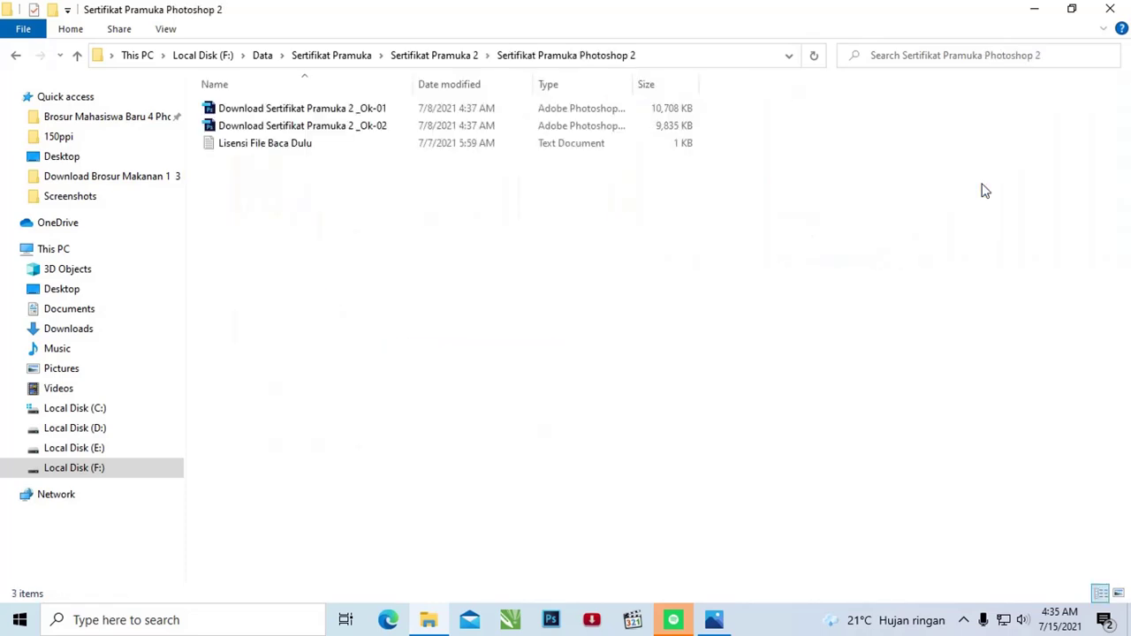
key("alt+Left")
double_click(311, 328)
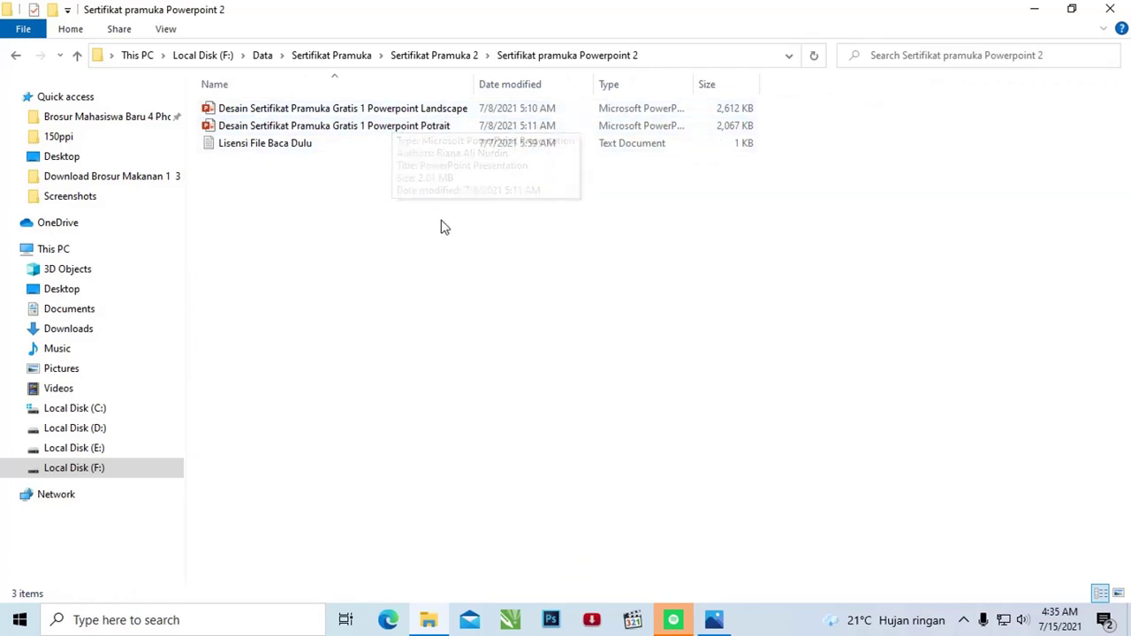
key("alt+Left")
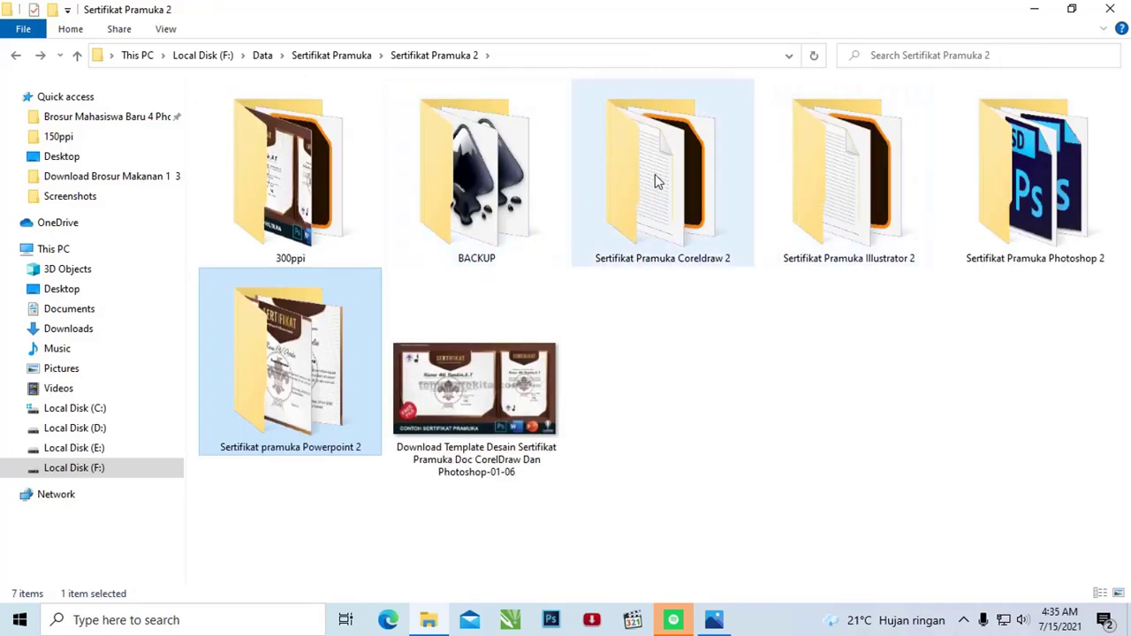
double_click(655, 177)
- Open the Download Sertifikat Pramuka 2 Coreldraw file in CorelDRAW X7
left_click(358, 113)
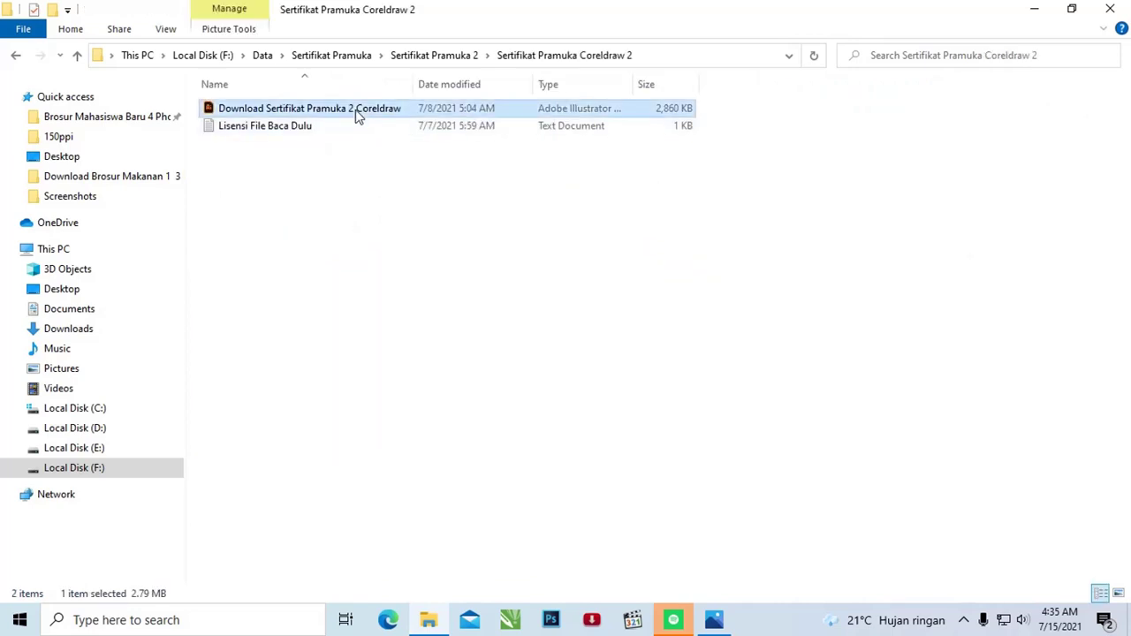
right_click(358, 116)
mouse_move(406, 232)
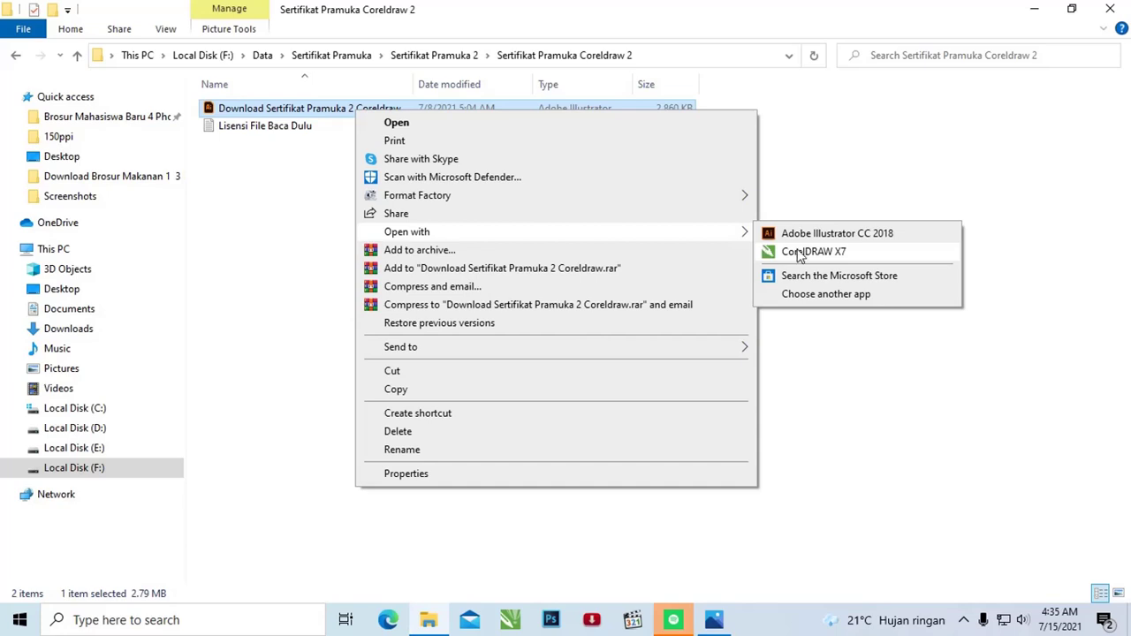
left_click(800, 252)
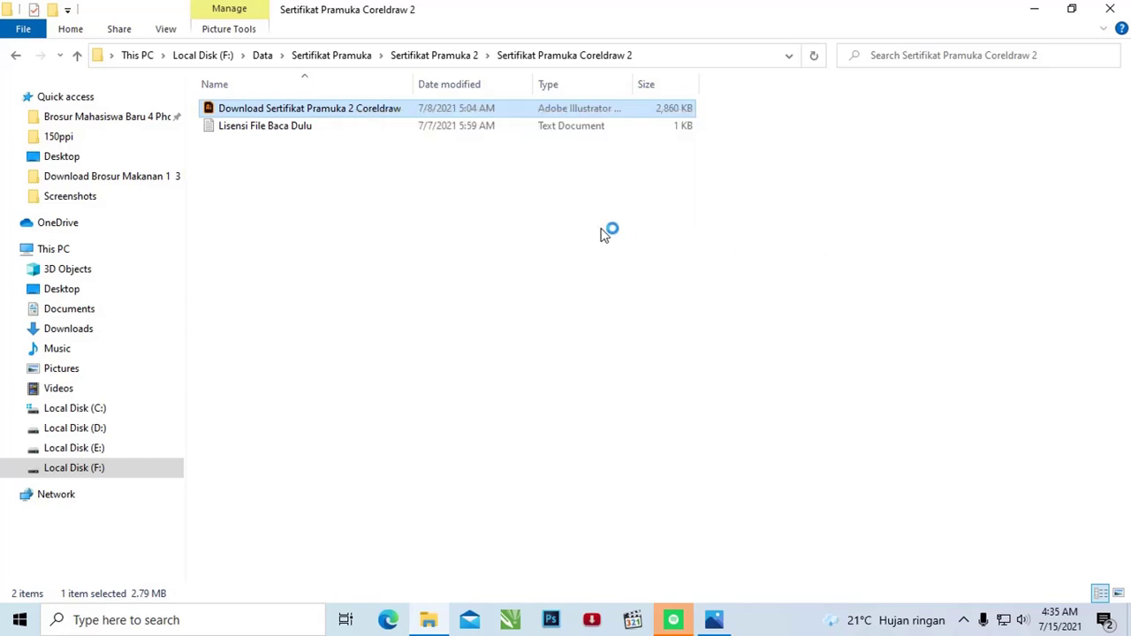
- Open the Illustrator certificate file from the Sertifikat Pramuka Illustrator 2 folder
key("BackSpace")
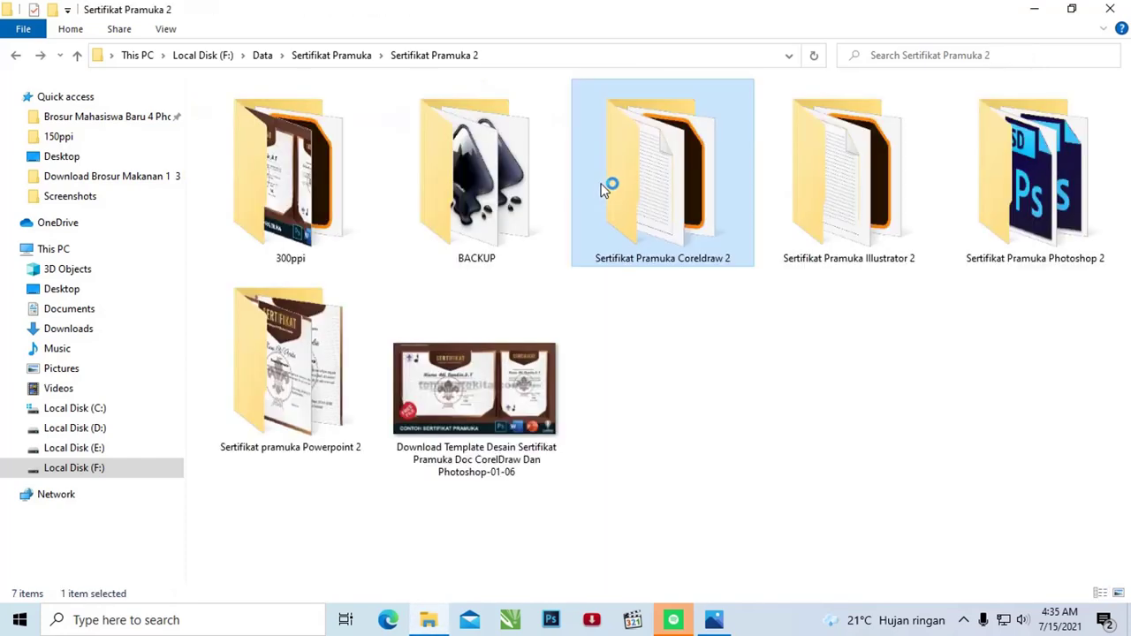
double_click(820, 161)
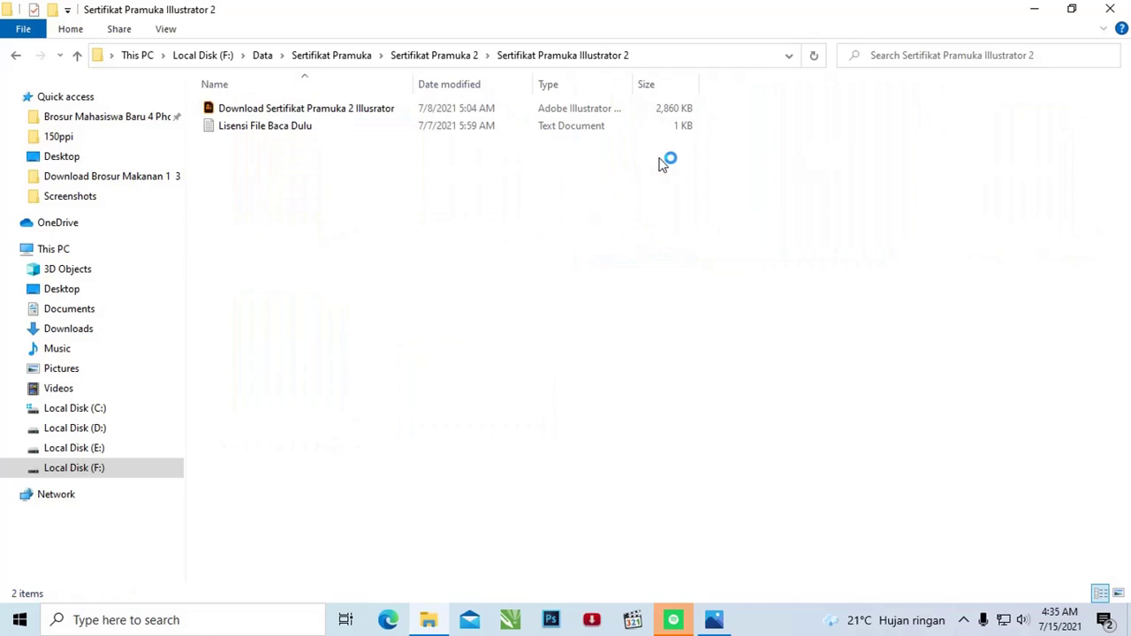
double_click(358, 113)
right_click(354, 108)
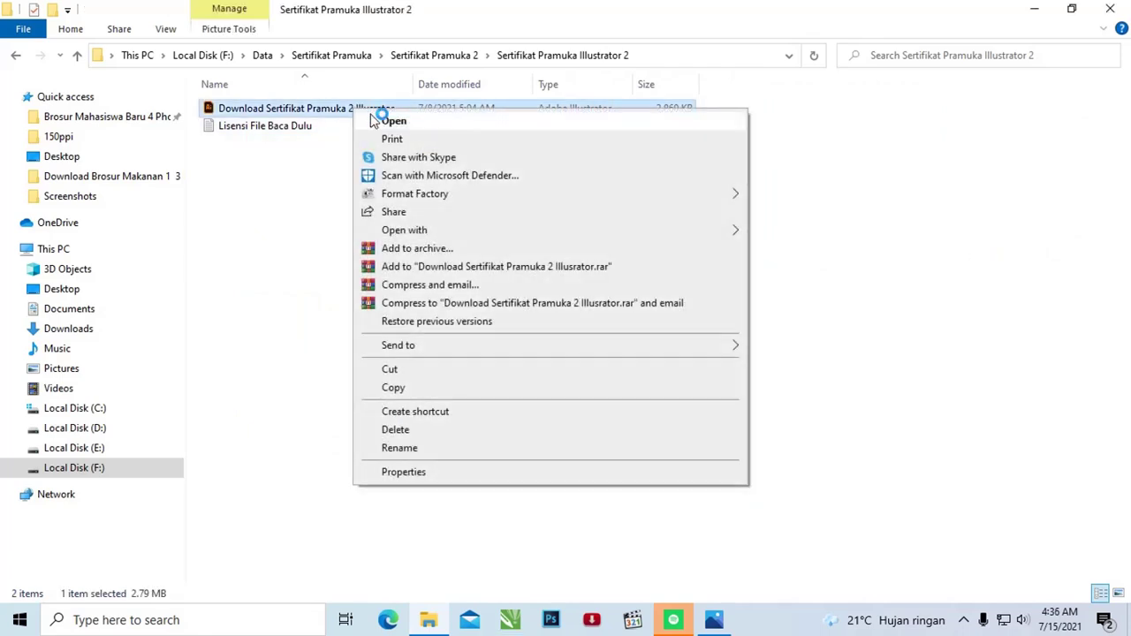
left_click(389, 116)
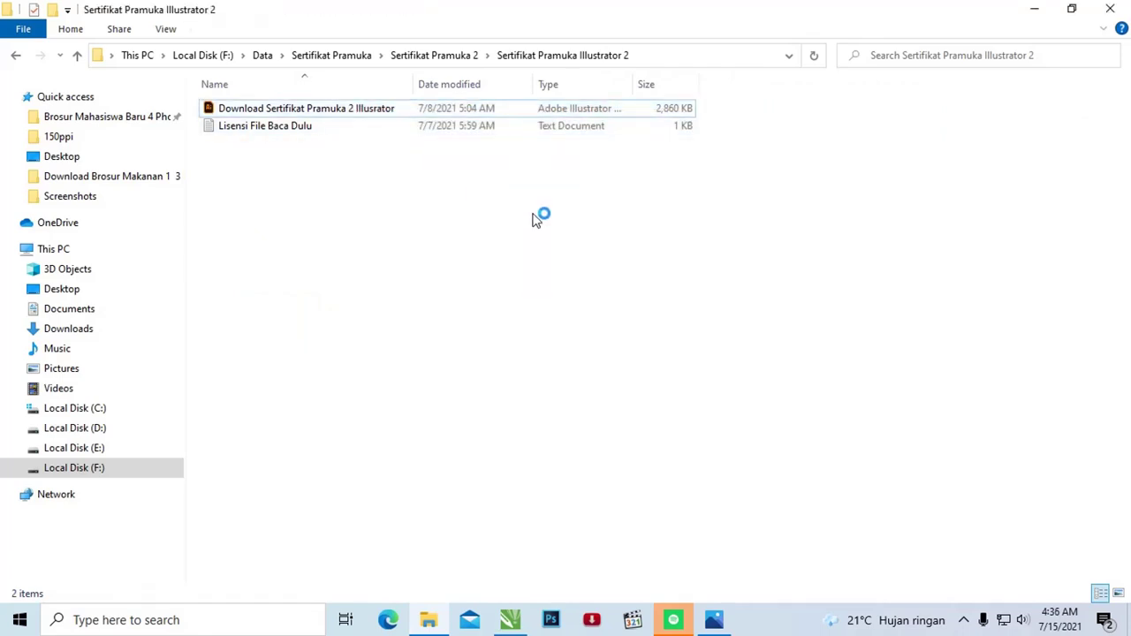
- Select the certificate files in the Sertifikat Pramuka Photoshop 2 folder
key("BackSpace")
double_click(1017, 182)
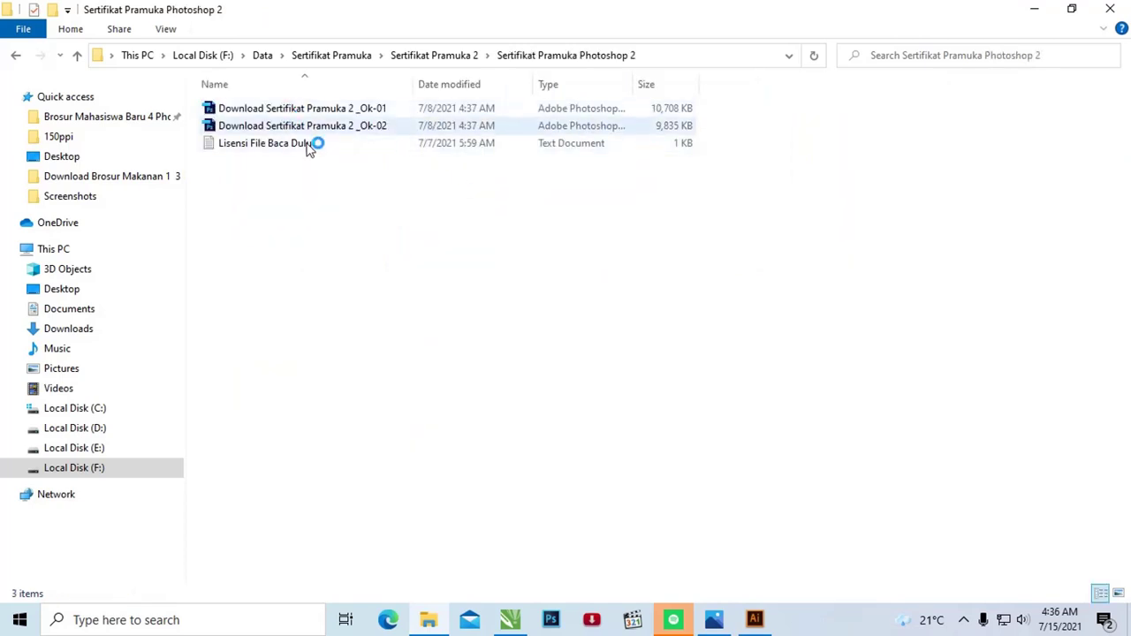
left_click_drag(384, 182, 303, 111)
right_click(301, 107)
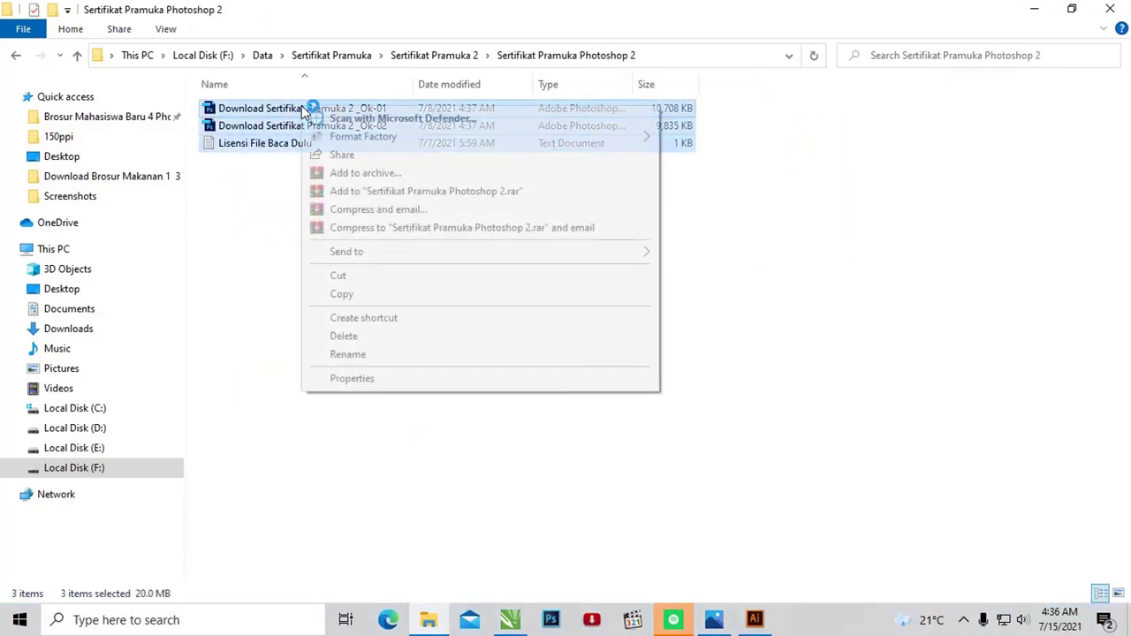
left_click(228, 171)
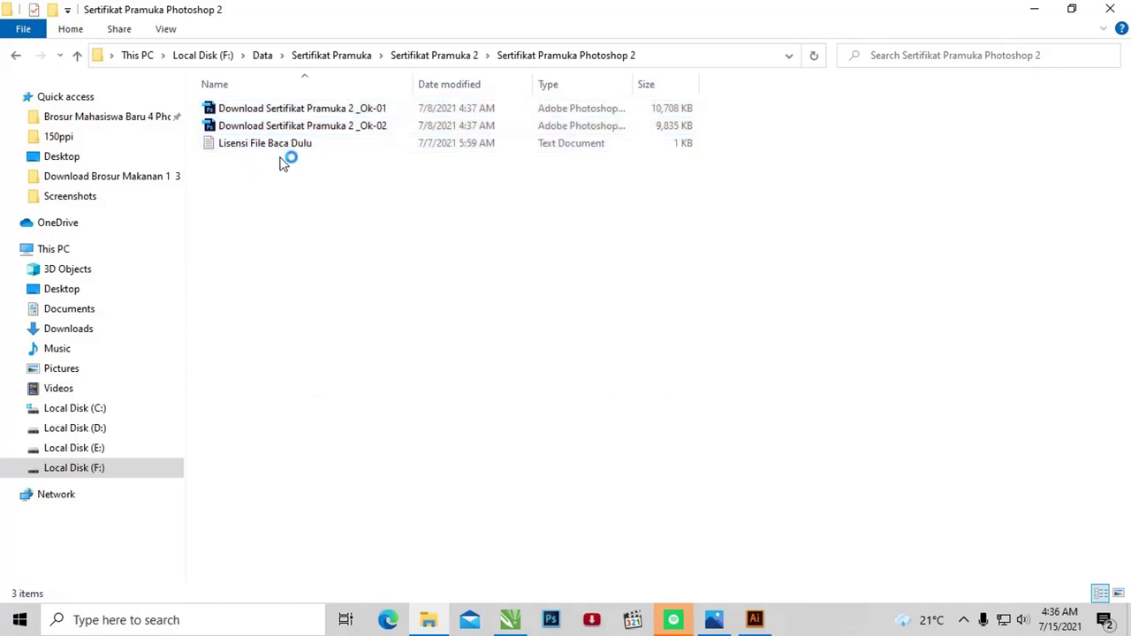
left_click(317, 110)
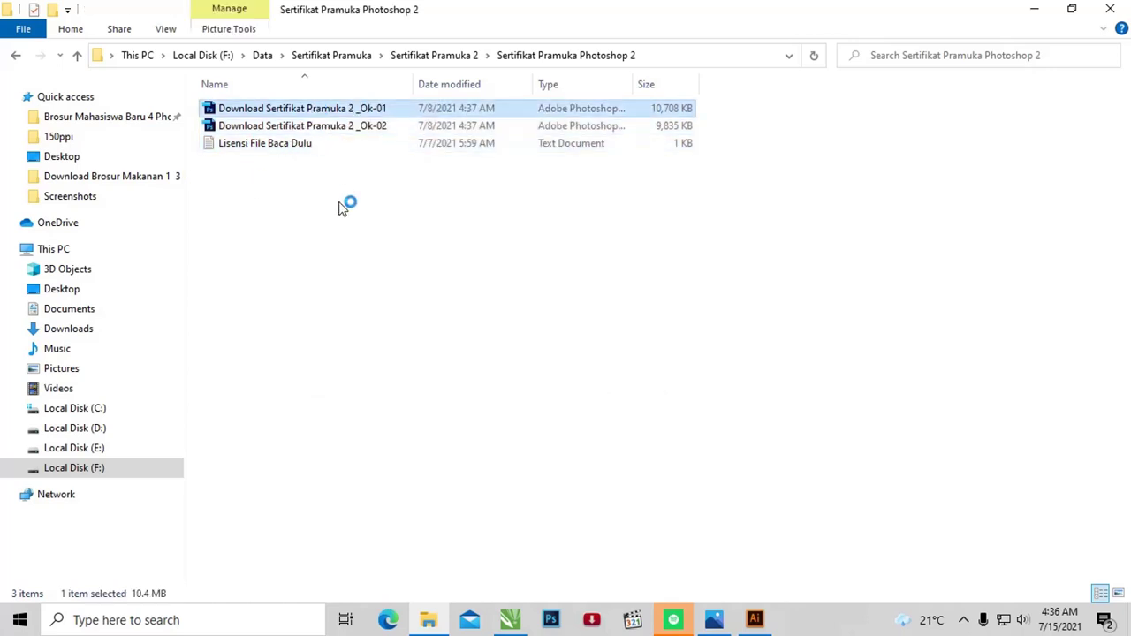
left_click(346, 204)
left_click(352, 128)
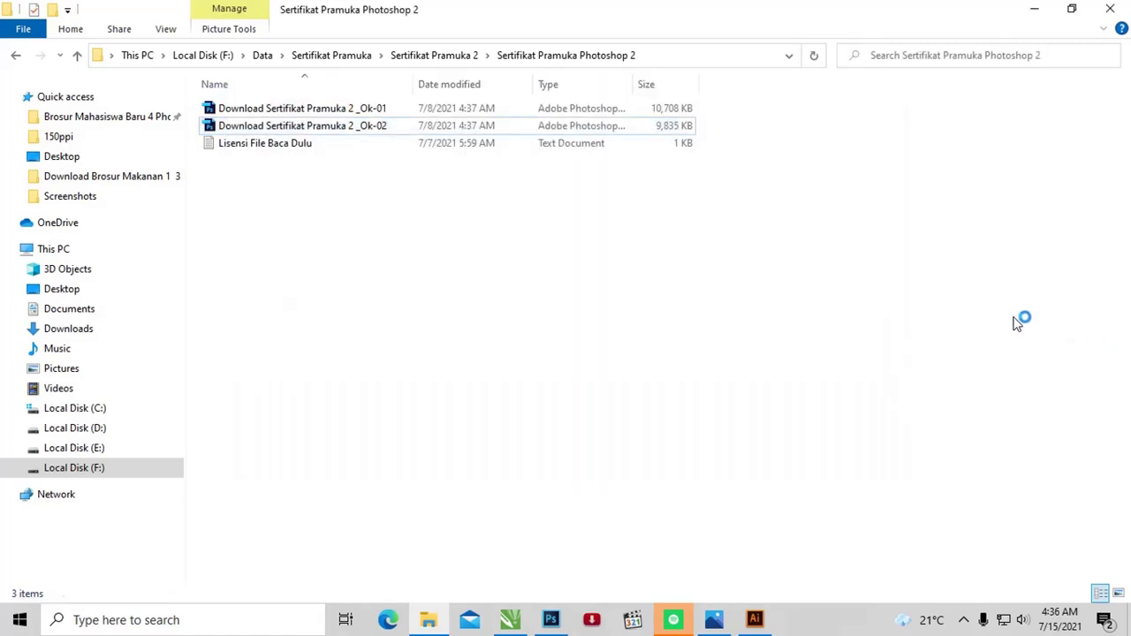
- Open the landscape and portrait .pptx certificates from the Sertifikat pramuka Powerpoint 2 folder
key("alt+Up")
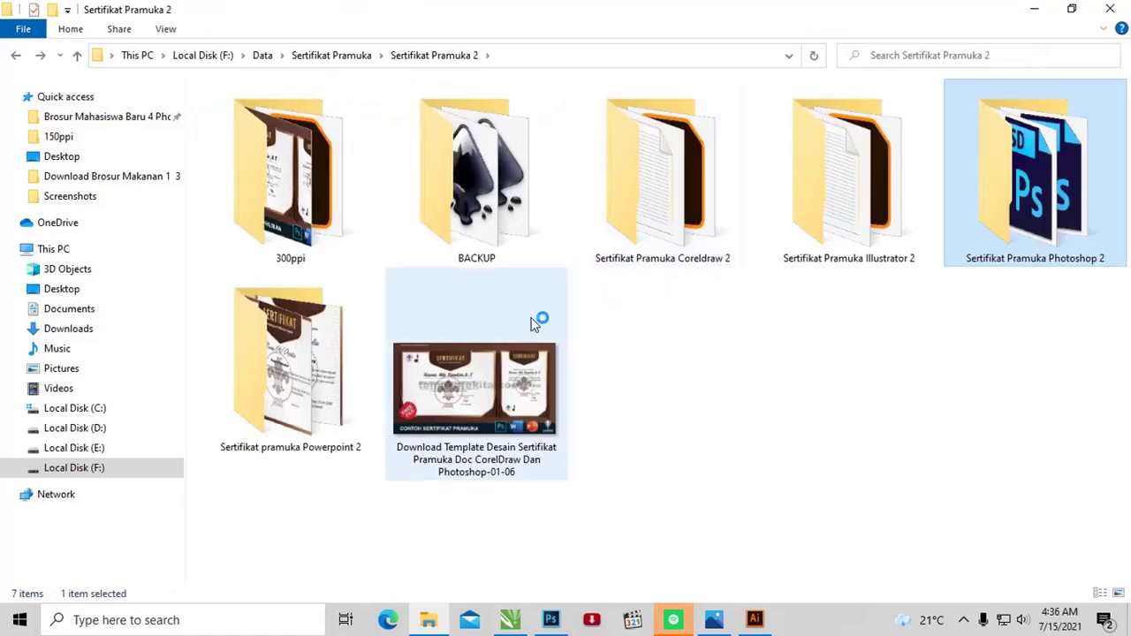
double_click(304, 329)
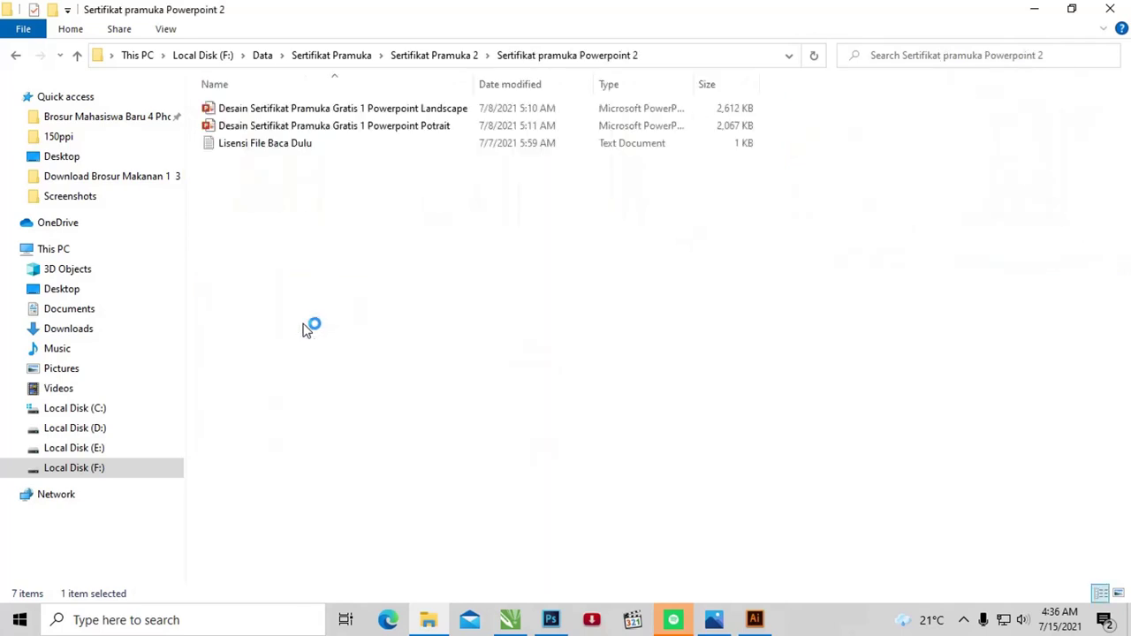
left_click(363, 111)
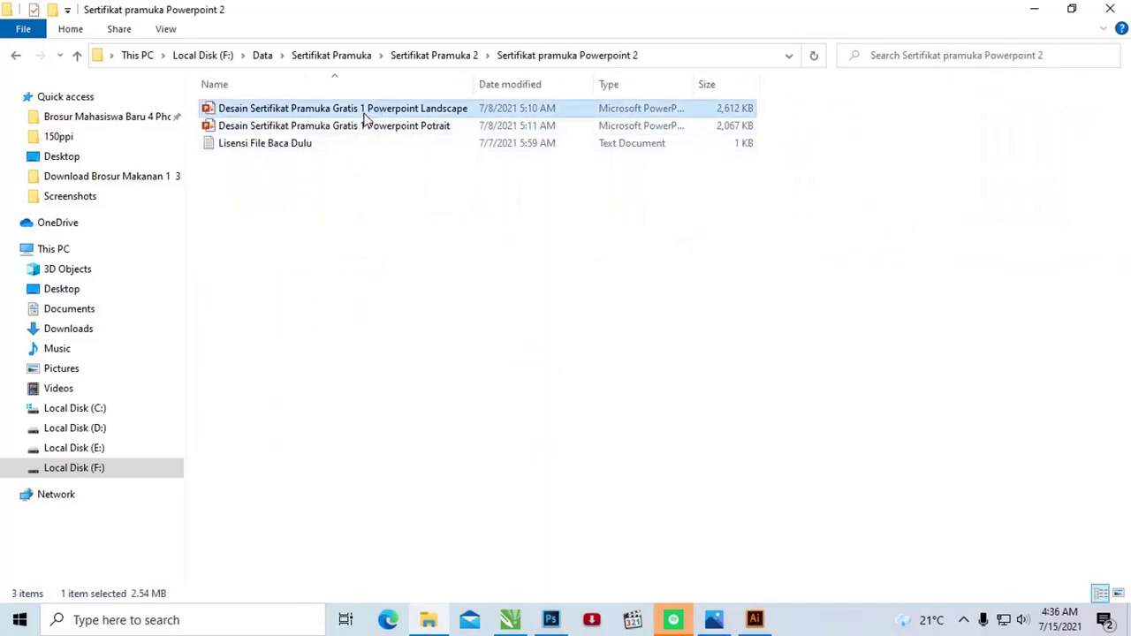
double_click(363, 111)
left_click(318, 212)
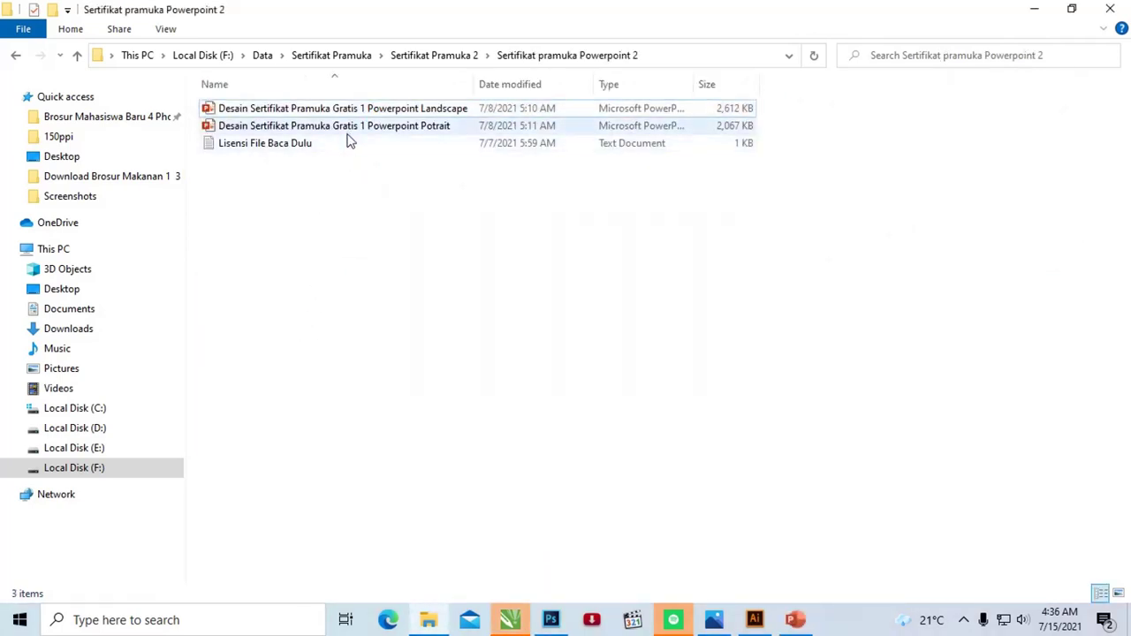
double_click(349, 128)
left_click(303, 239)
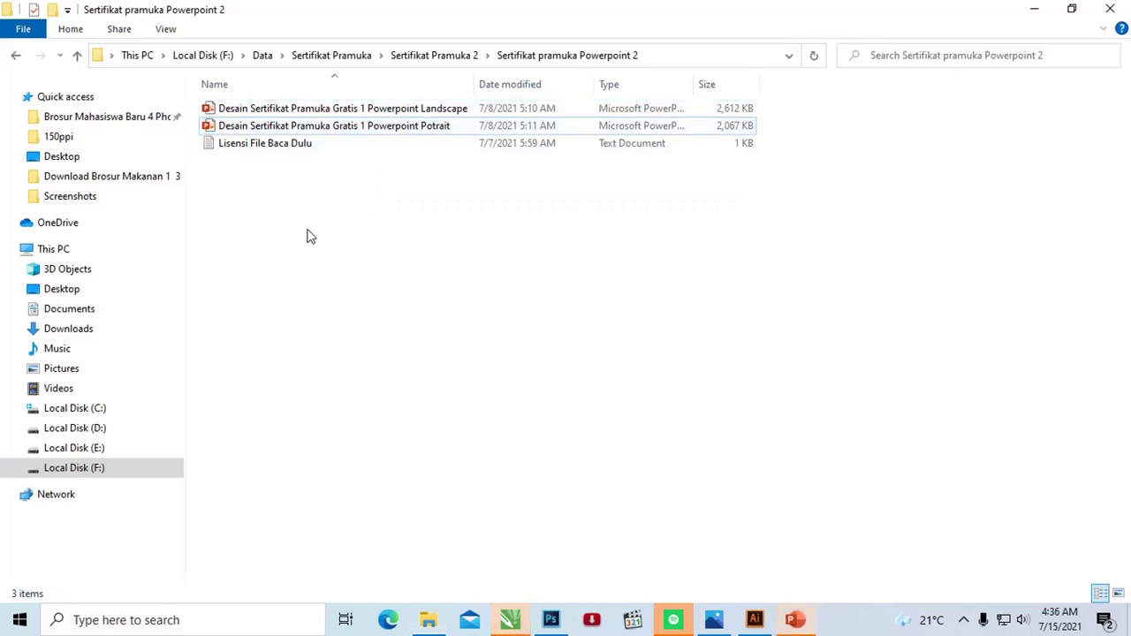
key("alt+Left")
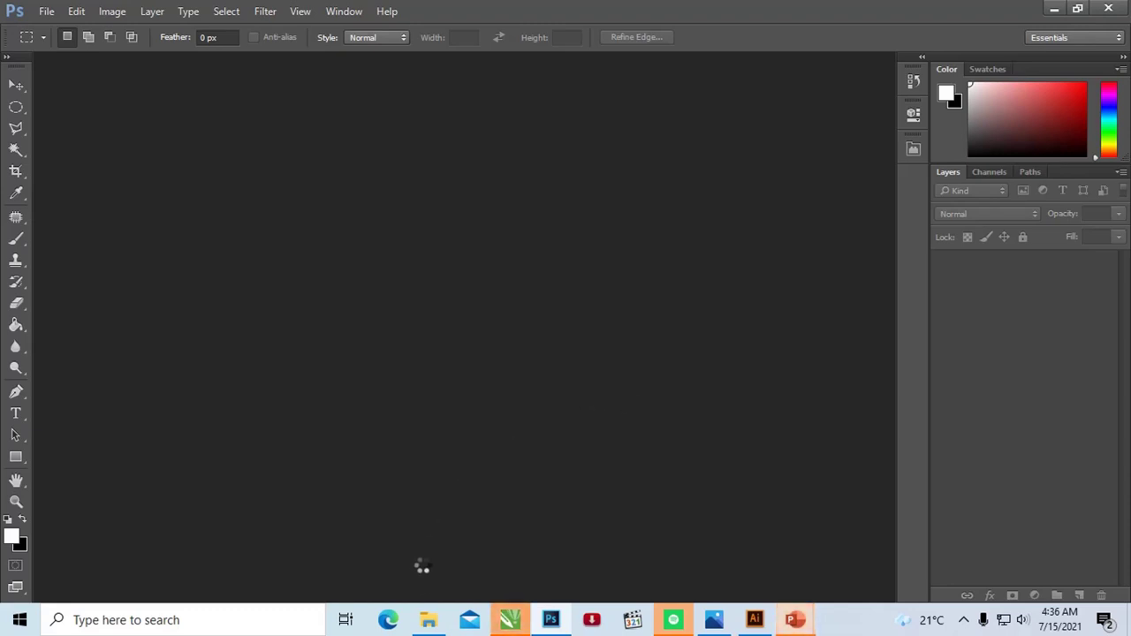
- Bring the CorelDRAW X7 certificate designs to the front
left_click(432, 623)
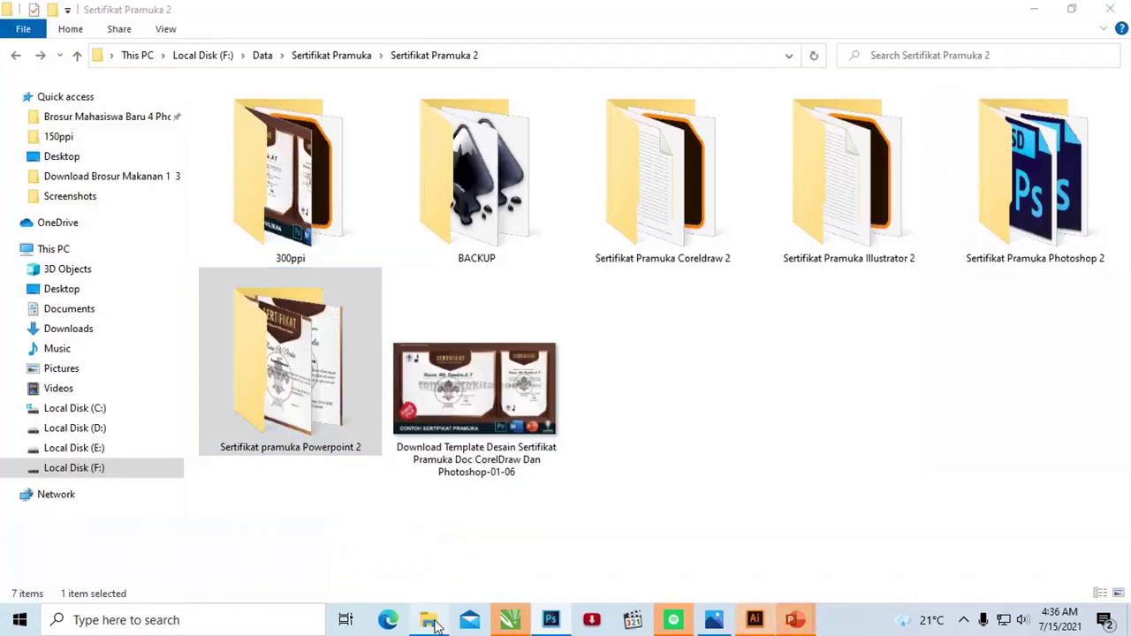
left_click(511, 622)
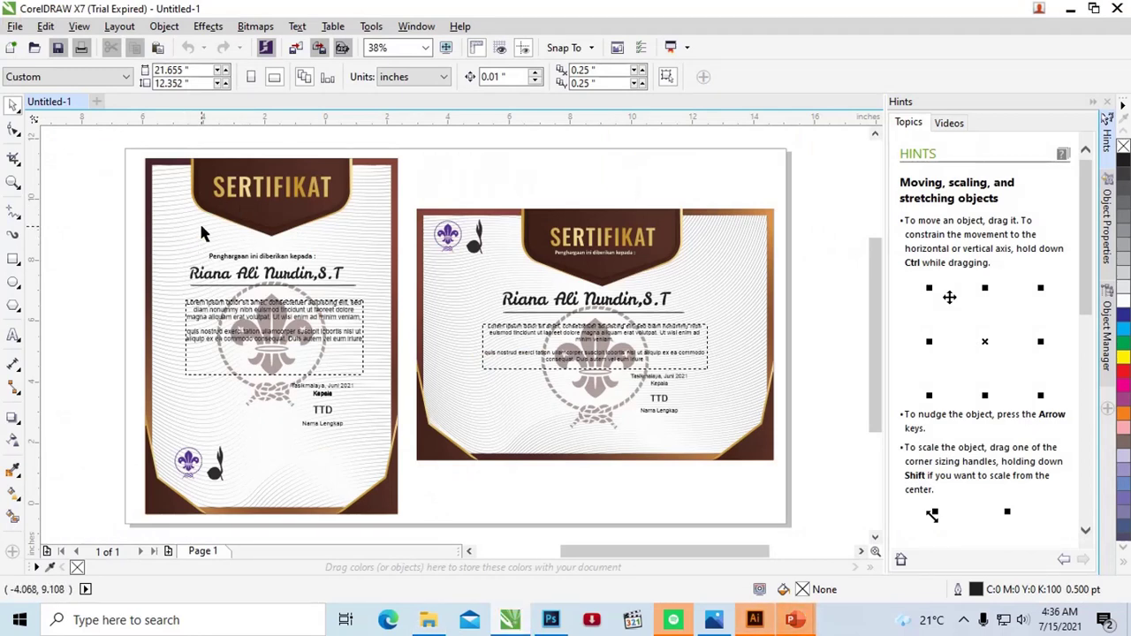
key("alt+Tab")
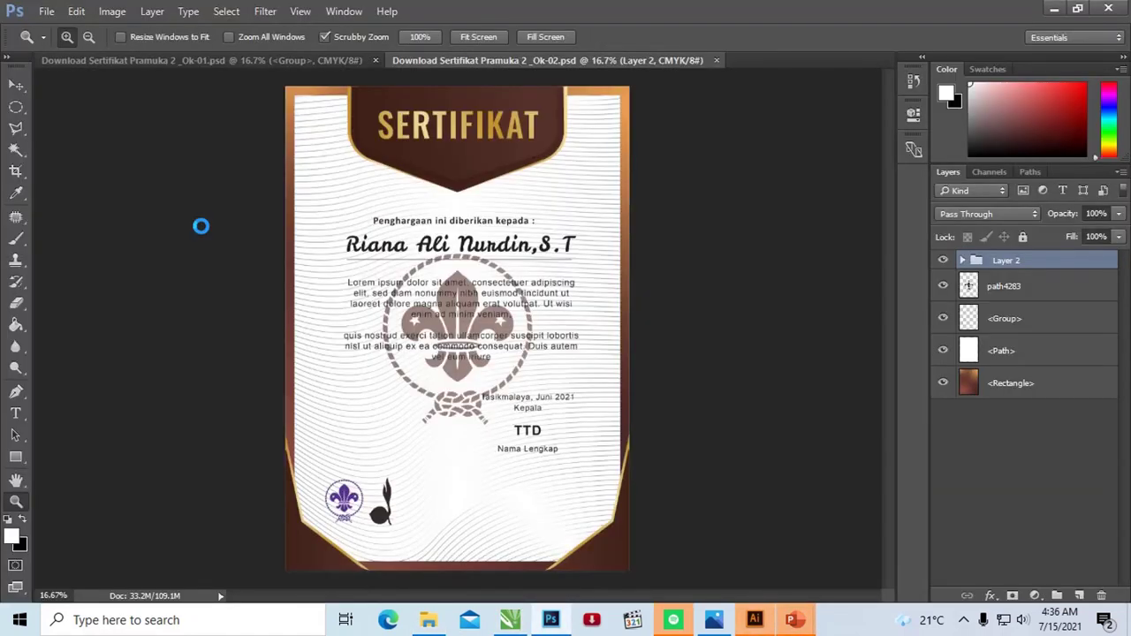
key("alt+Tab")
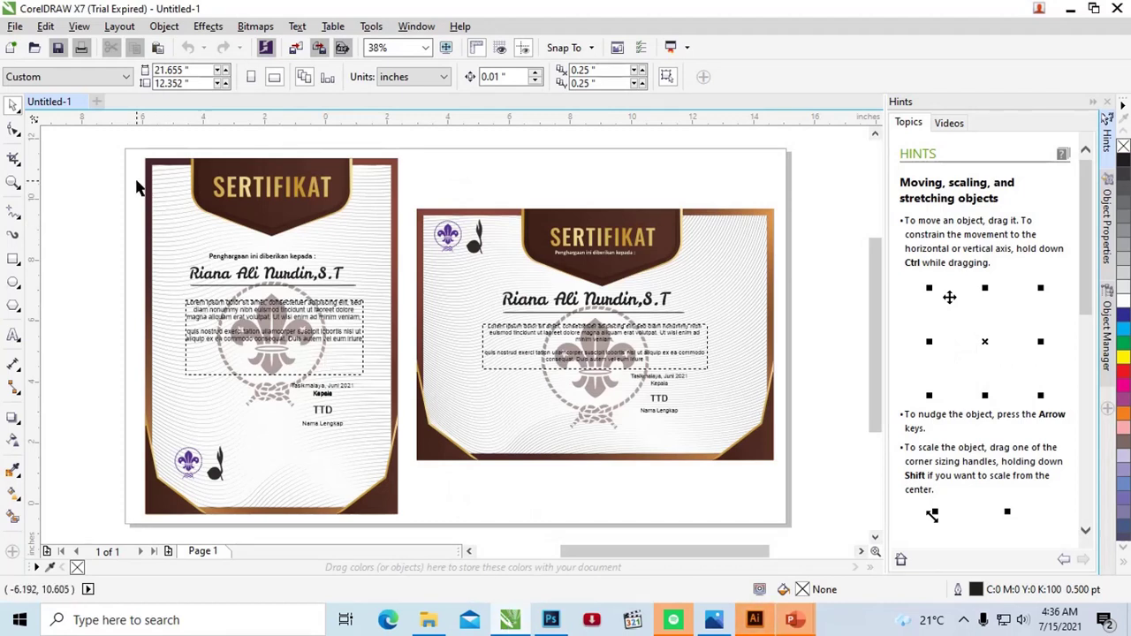
- Zoom in on the portrait certificate and select its text group
key("z")
mouse_move(125, 149)
left_mouse_down()
mouse_move(314, 410)
mouse_move(419, 523)
left_mouse_up()
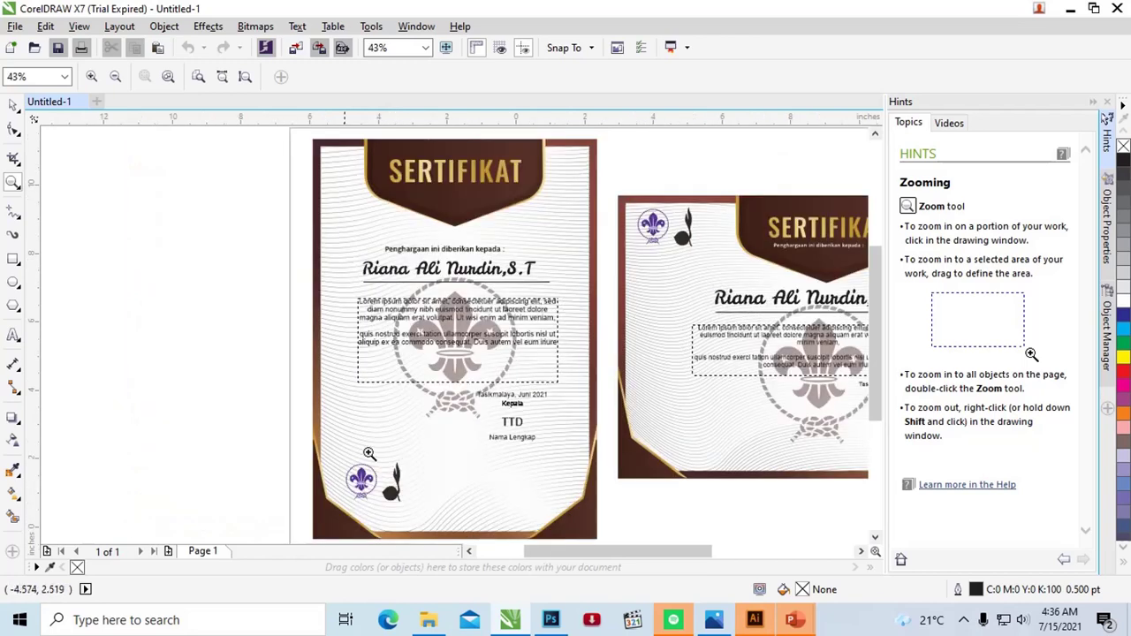
left_click(13, 104)
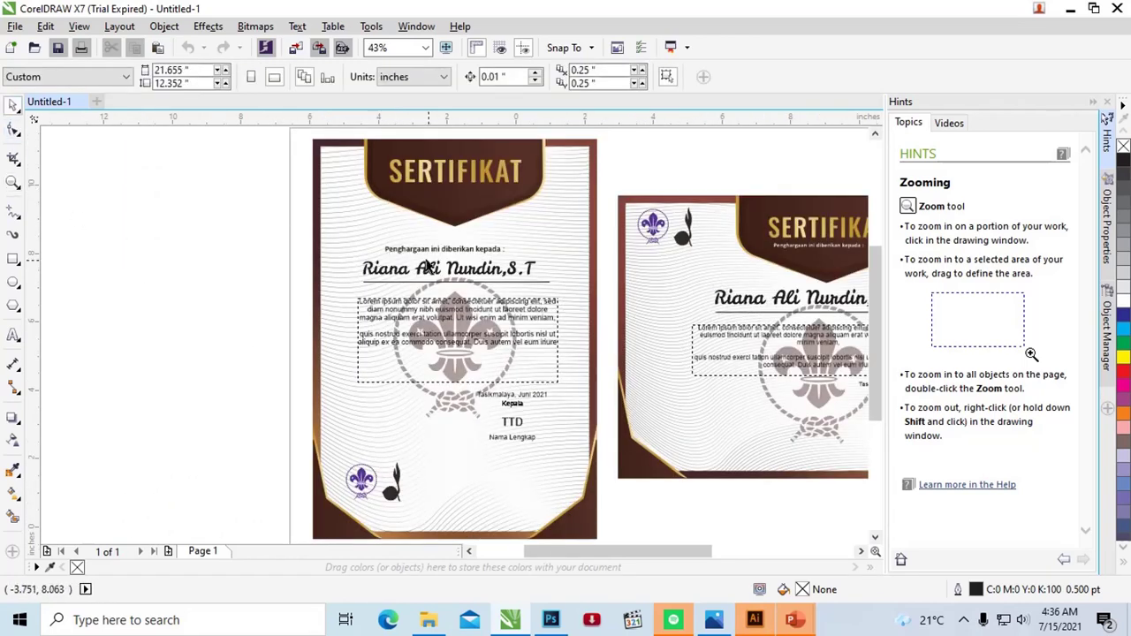
left_click(456, 274)
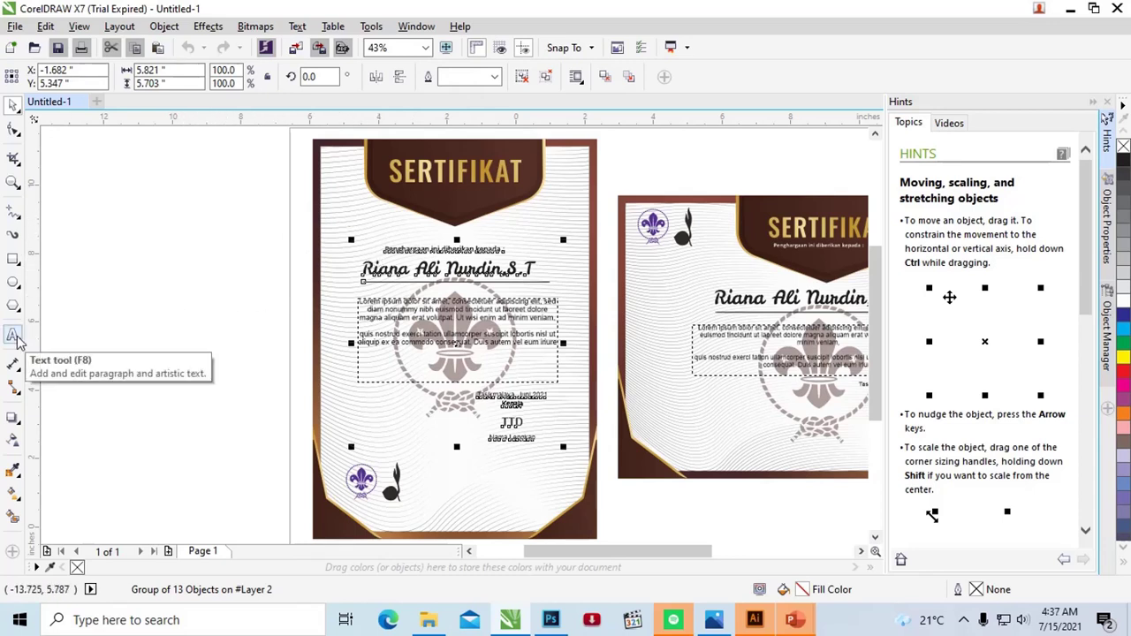
left_click(14, 336)
left_click(421, 319)
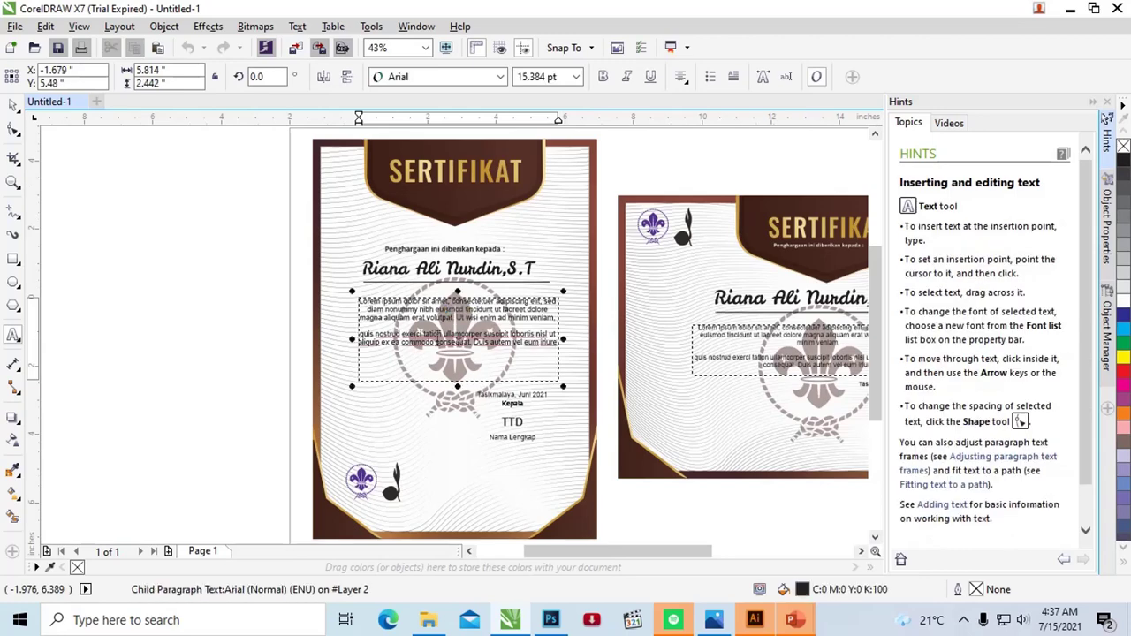
scroll(437, 291, "up", 1)
scroll(438, 292, "up", 1)
scroll(438, 291, "up", 1)
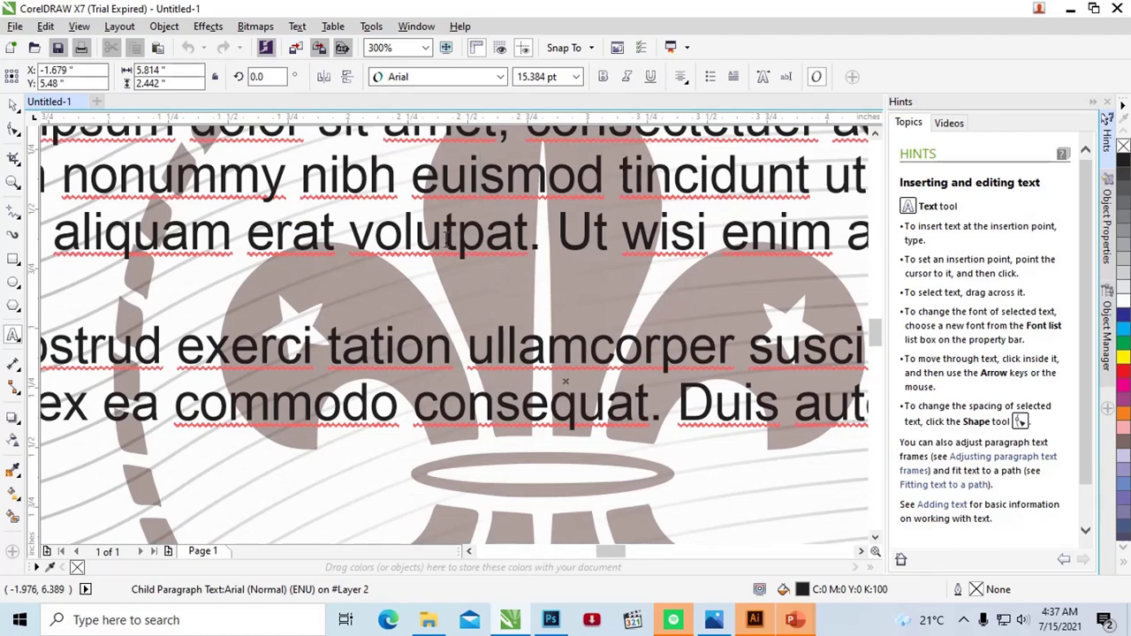
scroll(449, 237, "down", 1)
scroll(448, 239, "down", 3)
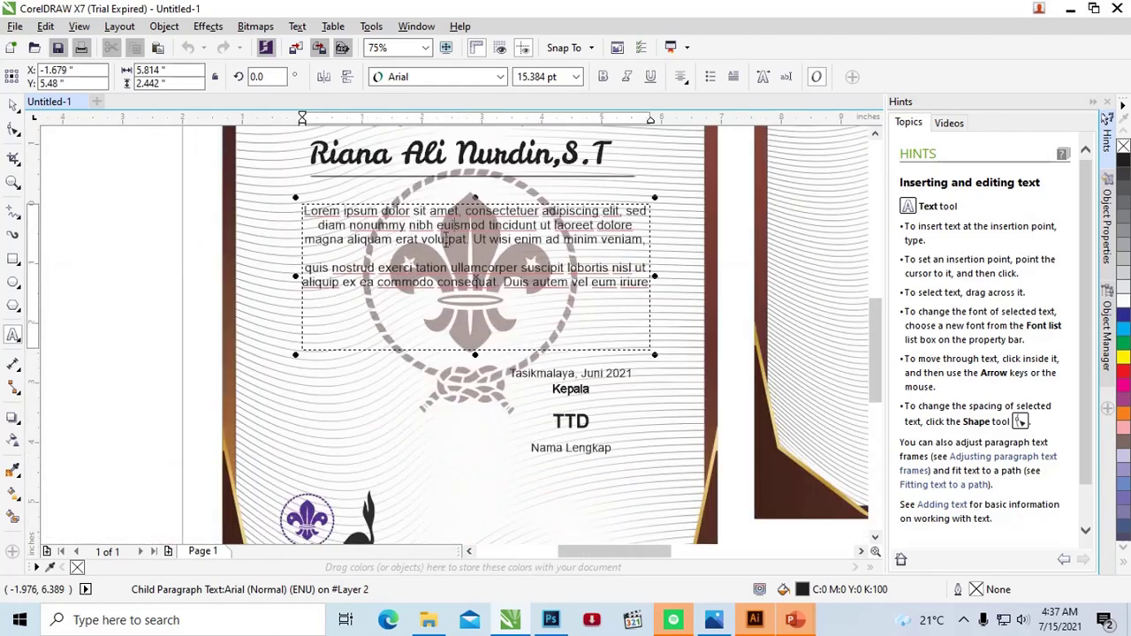
scroll(478, 230, "down", 3)
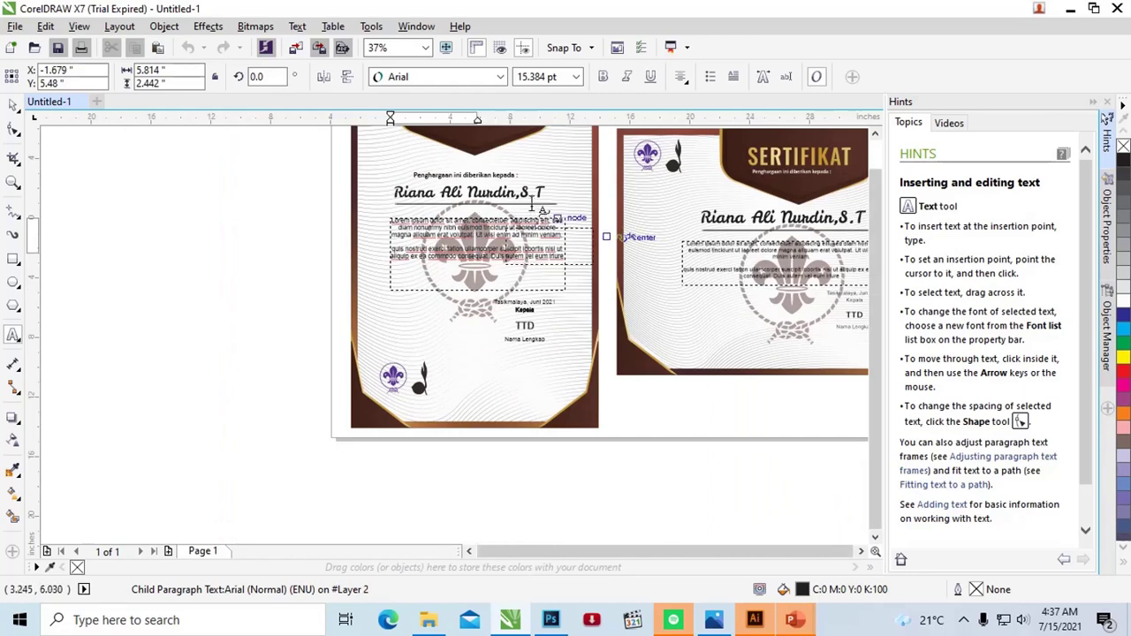
scroll(610, 239, "down", 3)
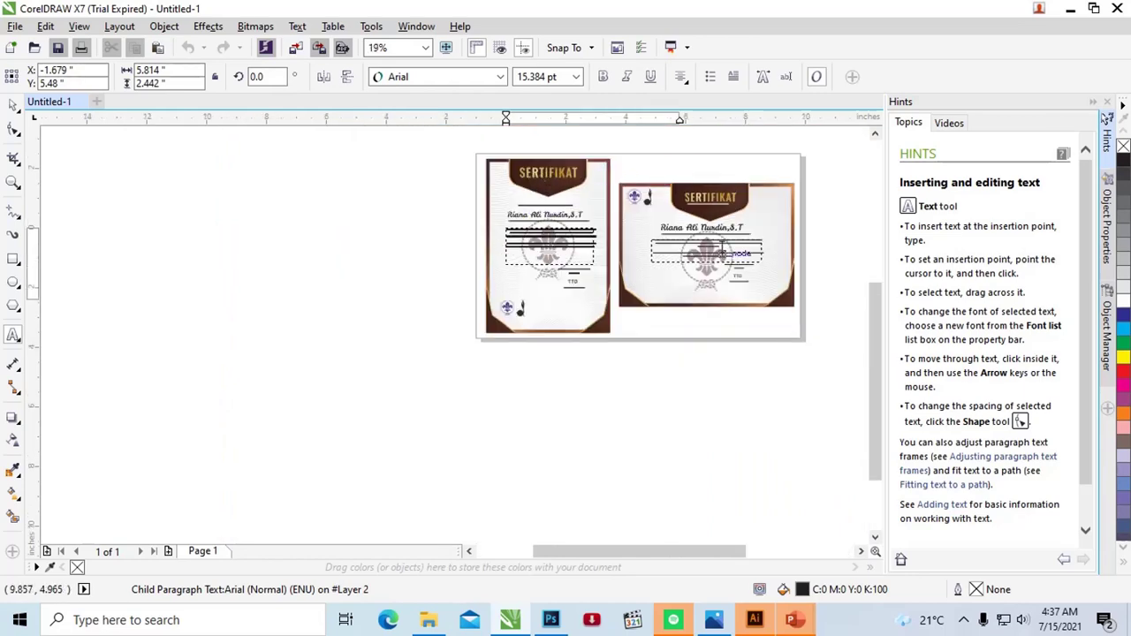
scroll(717, 249, "up", 1)
scroll(714, 247, "up", 1)
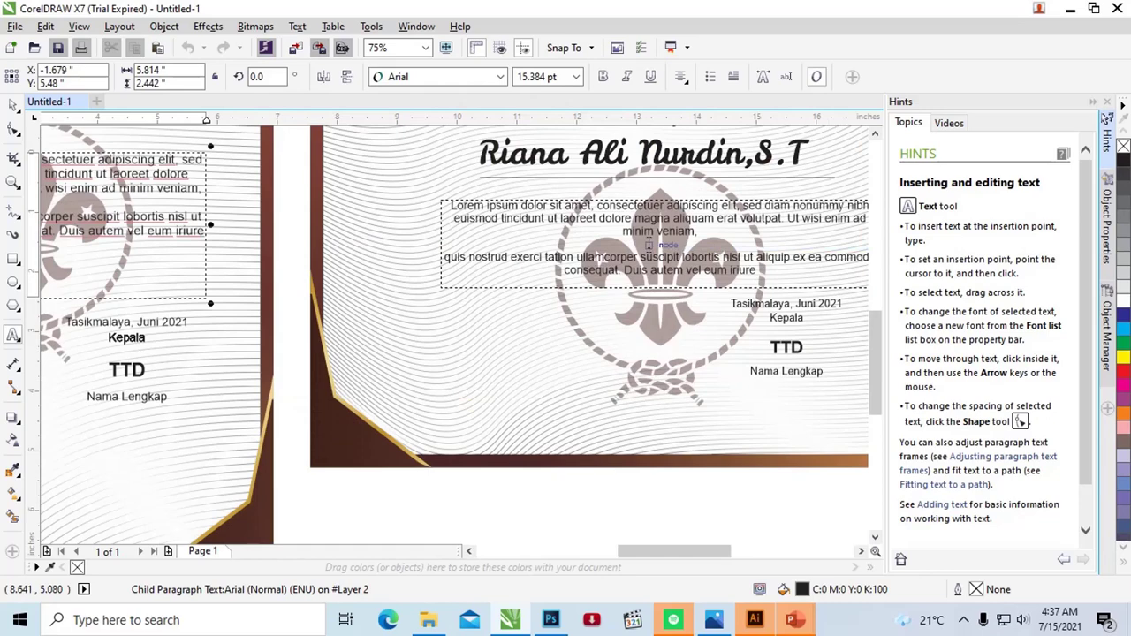
scroll(650, 245, "down", 1)
scroll(649, 244, "down", 1)
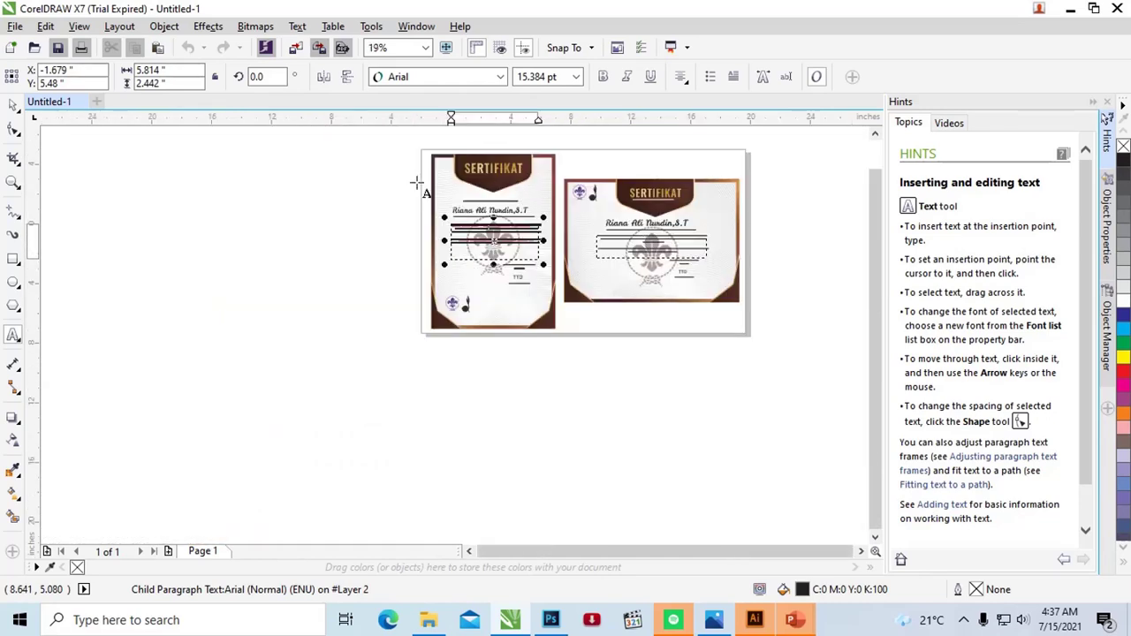
scroll(501, 173, "up", 1)
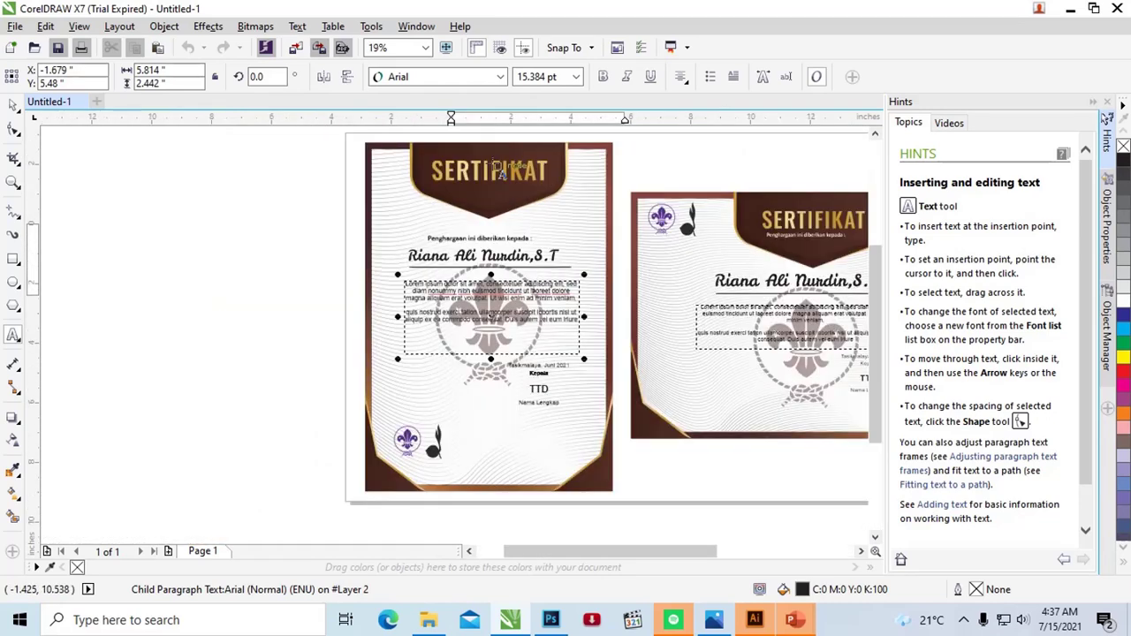
scroll(500, 173, "up", 1)
scroll(501, 175, "up", 1)
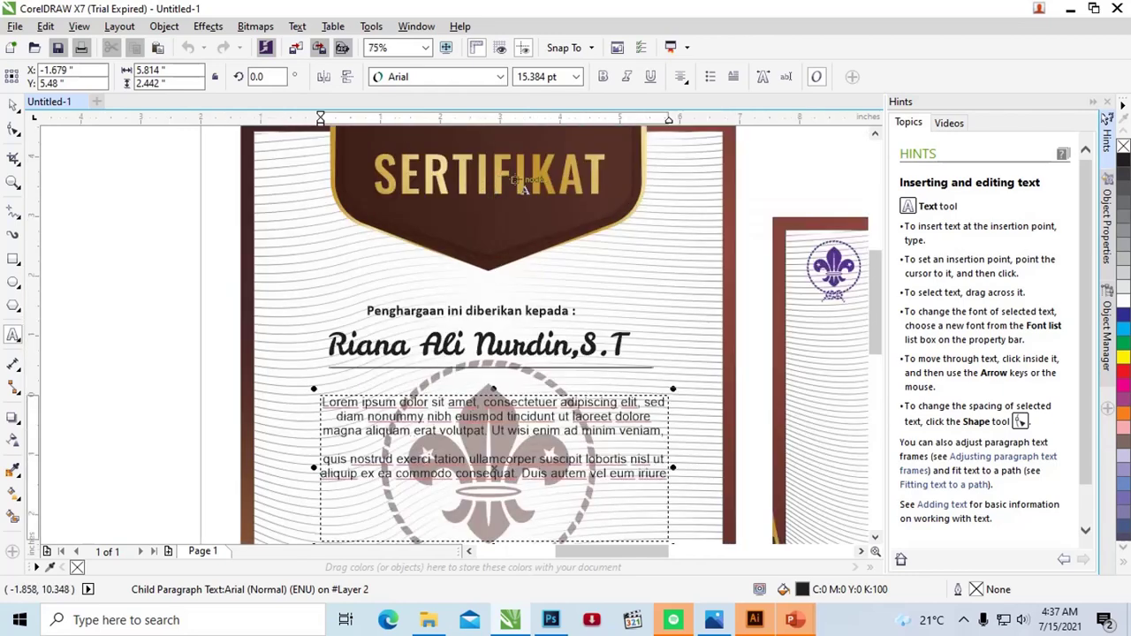
scroll(522, 177, "up", 1)
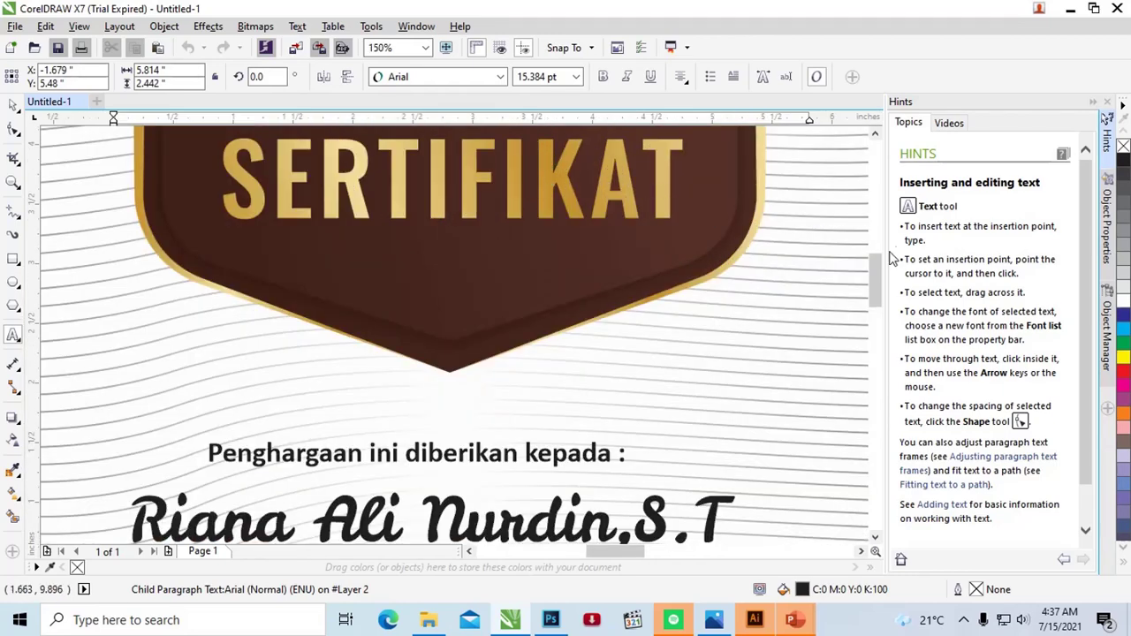
left_click_drag(873, 265, 873, 257)
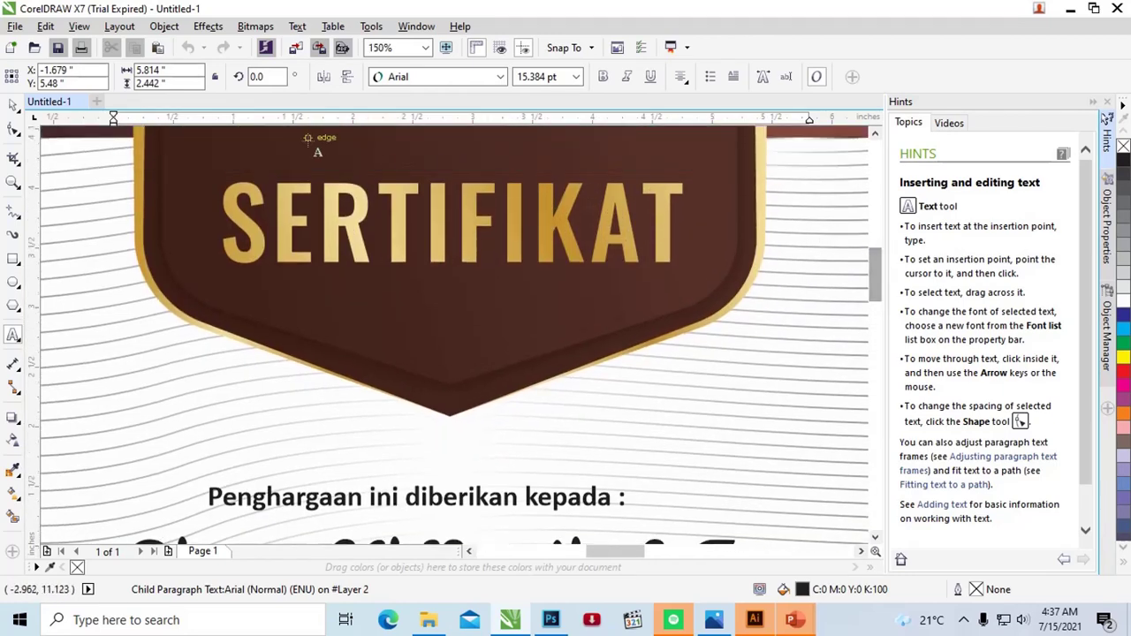
left_click(13, 104)
left_click(233, 196)
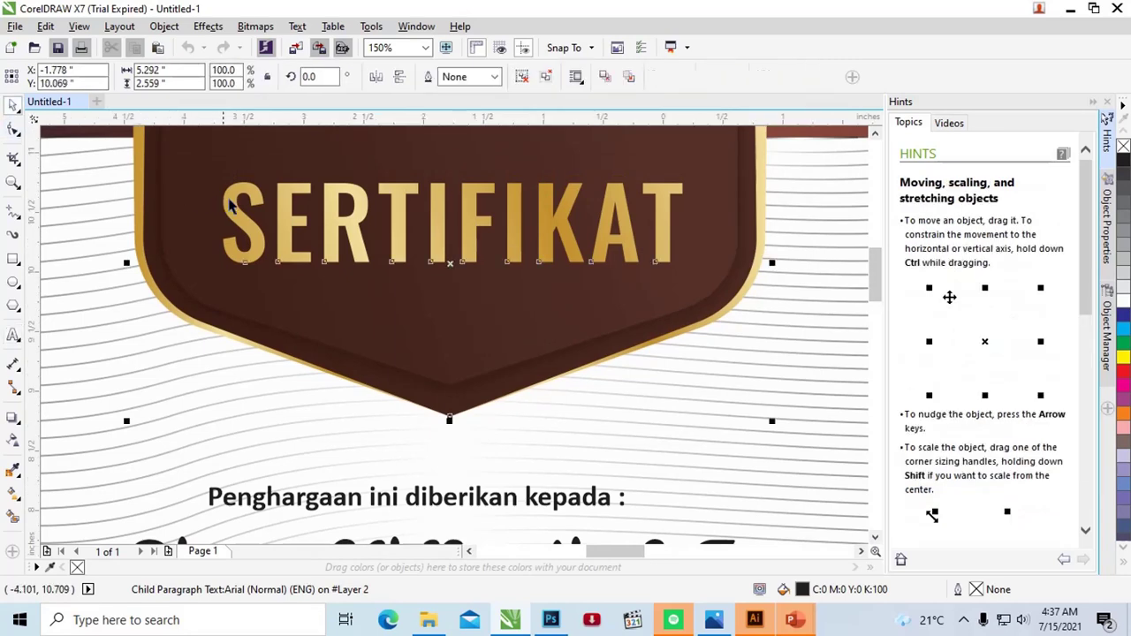
right_click(233, 197)
left_click(293, 263)
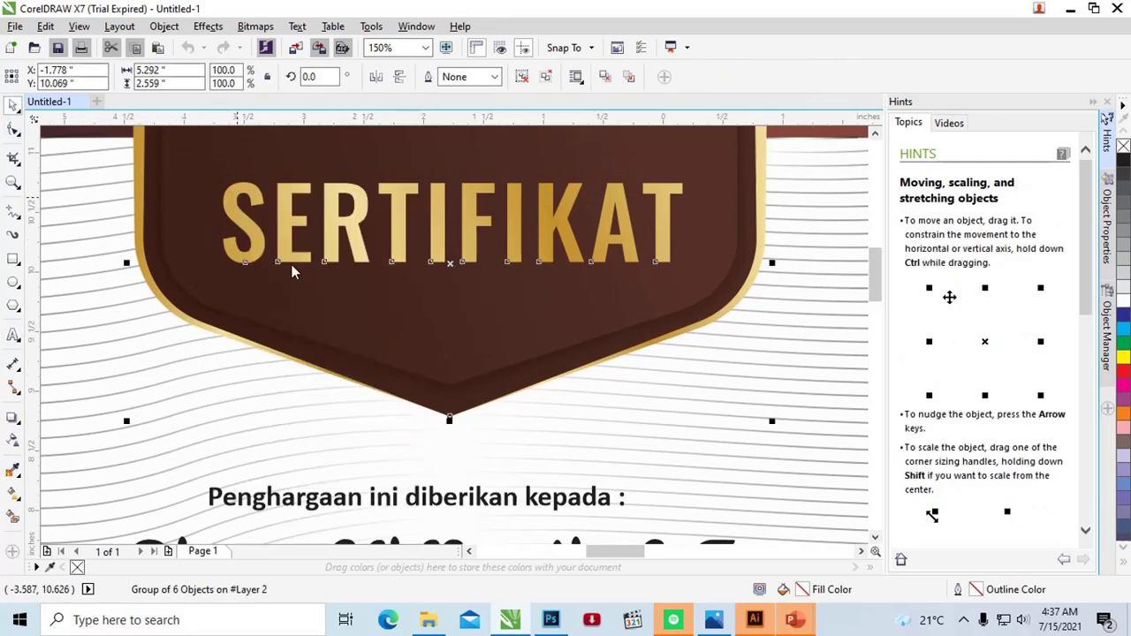
left_click(232, 194)
scroll(635, 178, "down", 2)
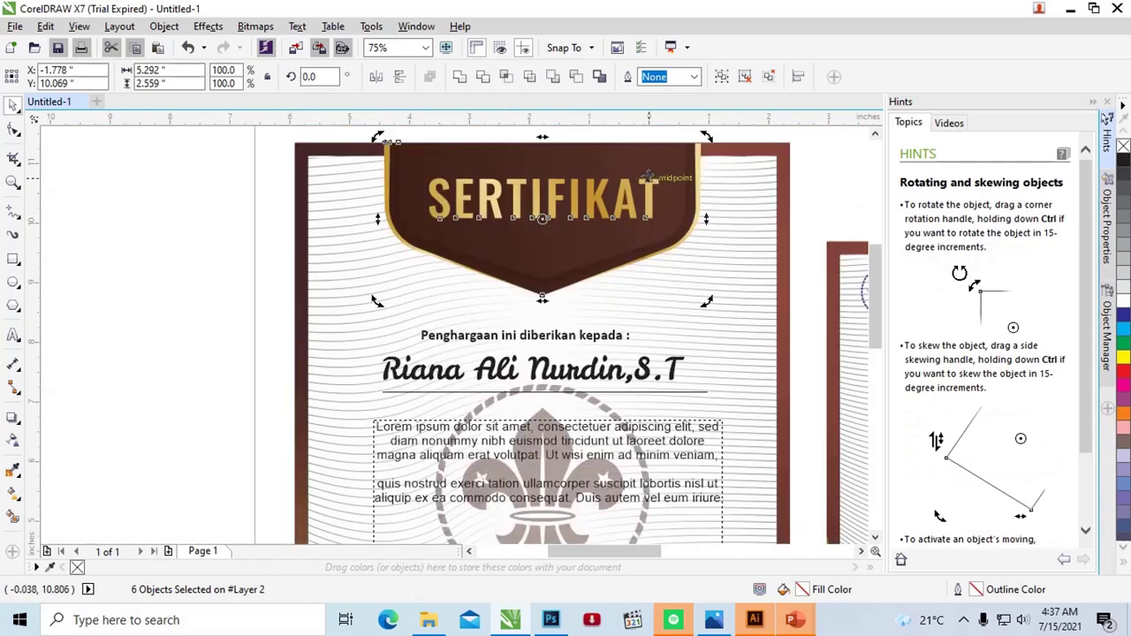
left_click(714, 157)
left_click(646, 188)
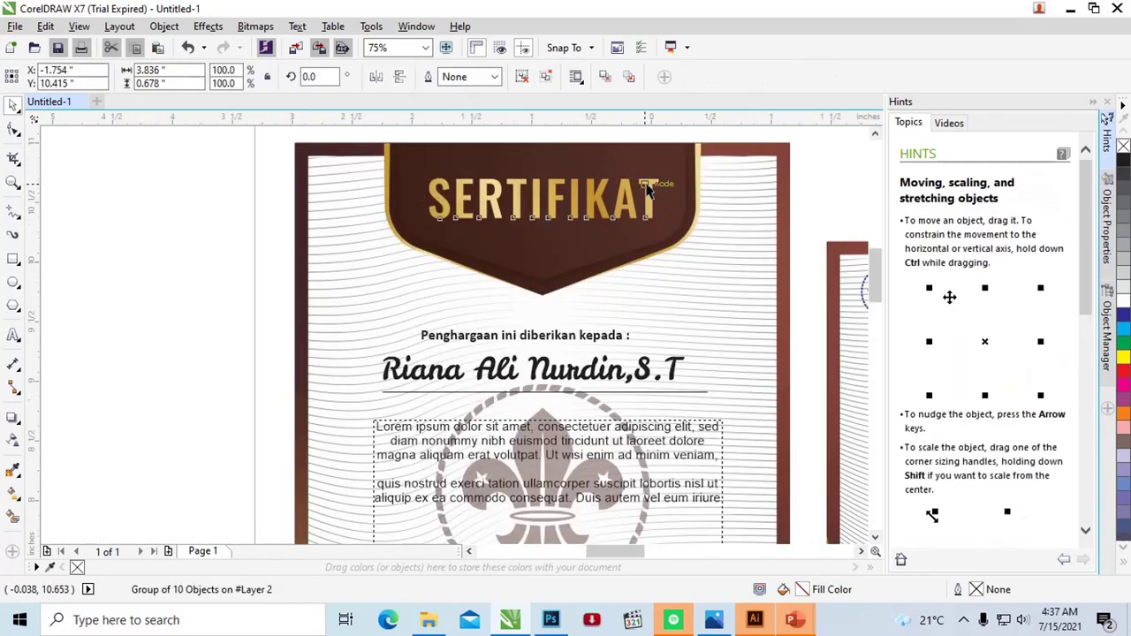
scroll(647, 184, "up", 2)
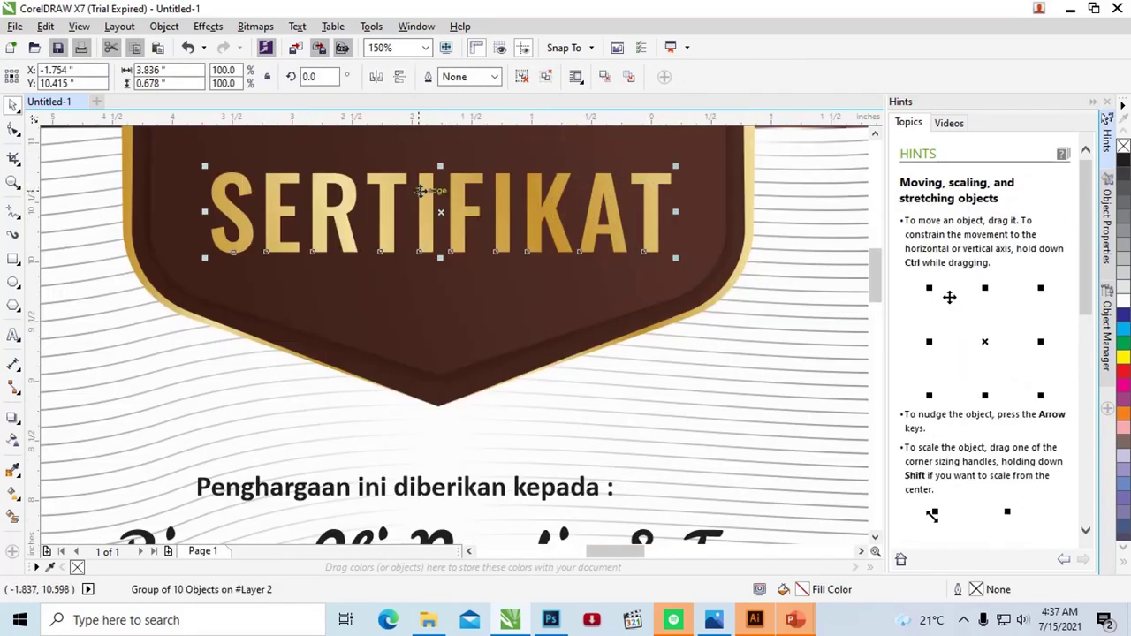
double_click(424, 189)
scroll(419, 187, "up", 1)
scroll(419, 188, "down", 1)
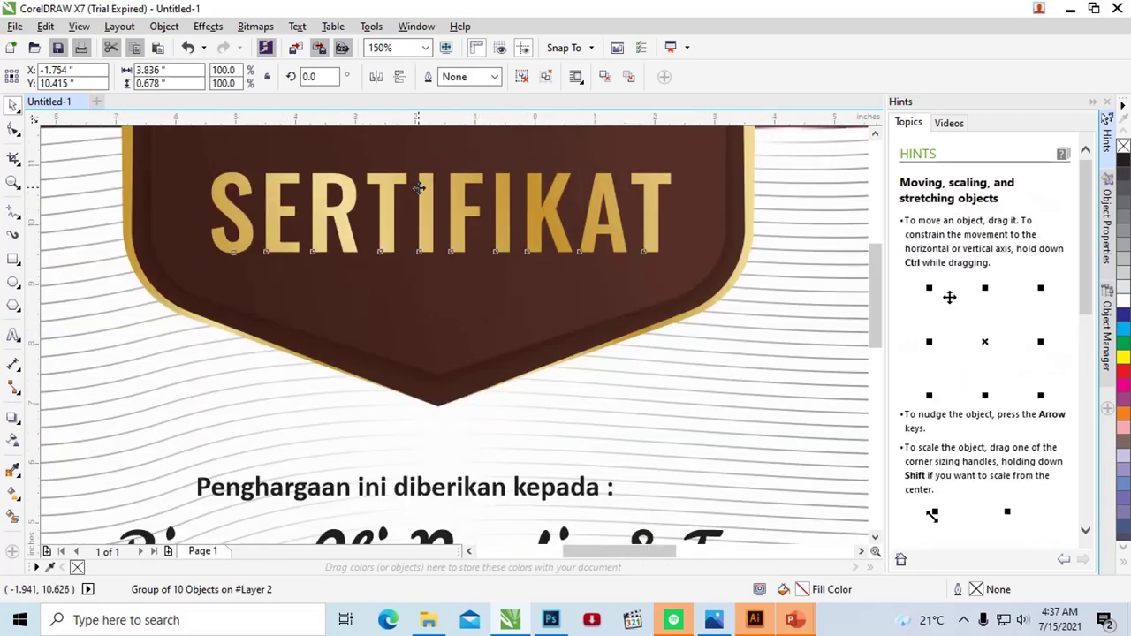
scroll(419, 188, "down", 1)
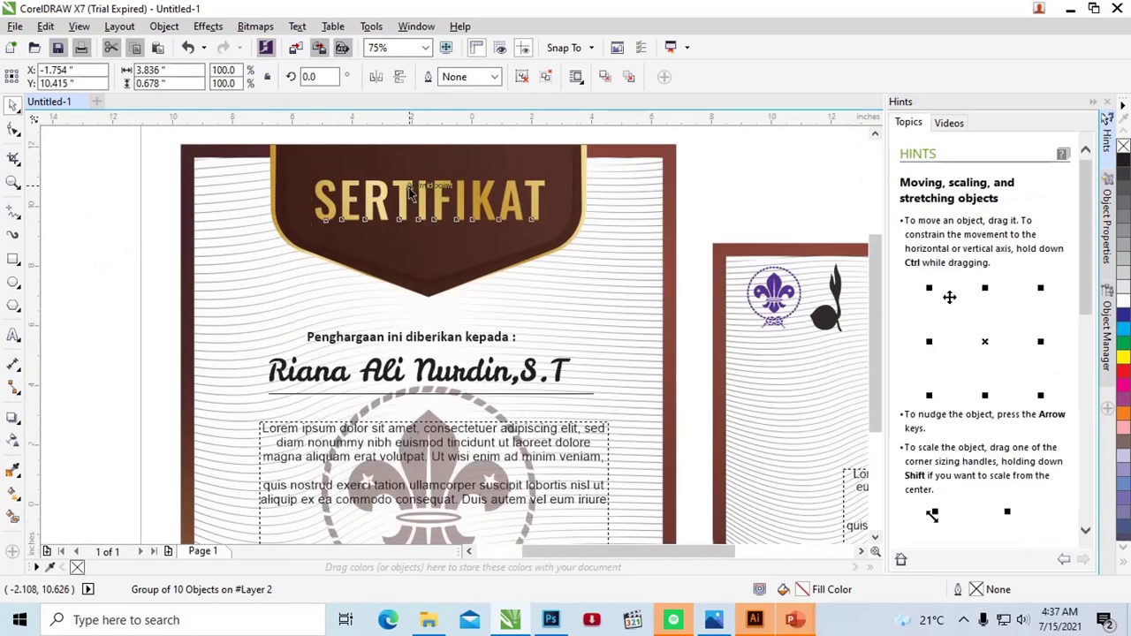
scroll(419, 187, "down", 1)
- Add an Arial 'sertifikat' text left of the certificates and enlarge it to about 70 pt
left_click(13, 338)
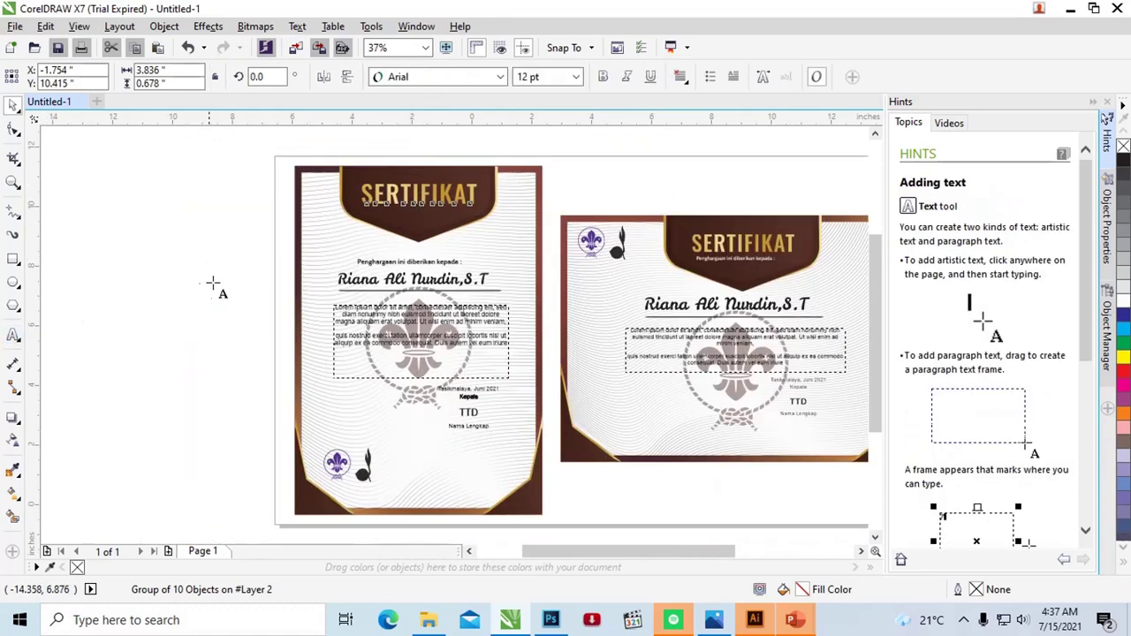
left_click(219, 282)
type("sertifikat")
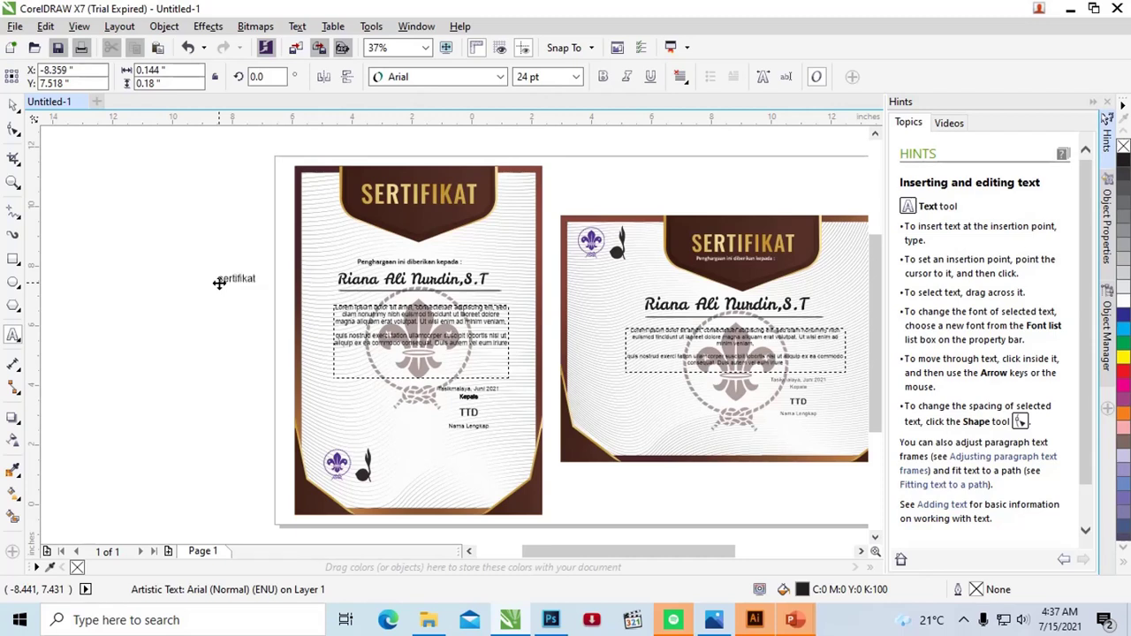
left_click(13, 105)
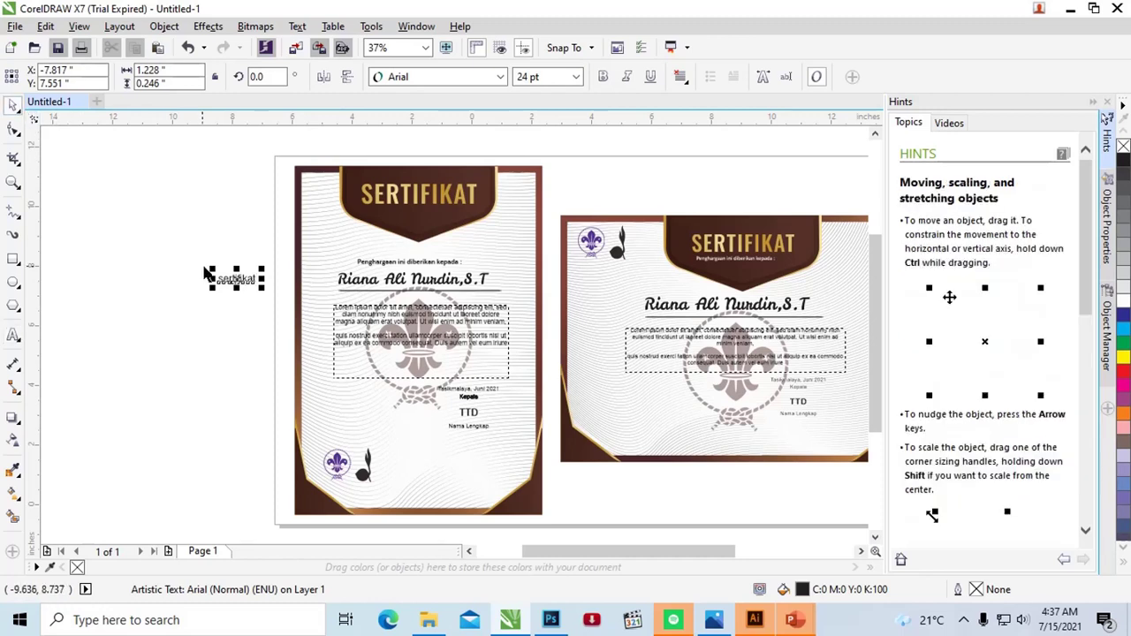
left_click_drag(212, 269, 144, 212)
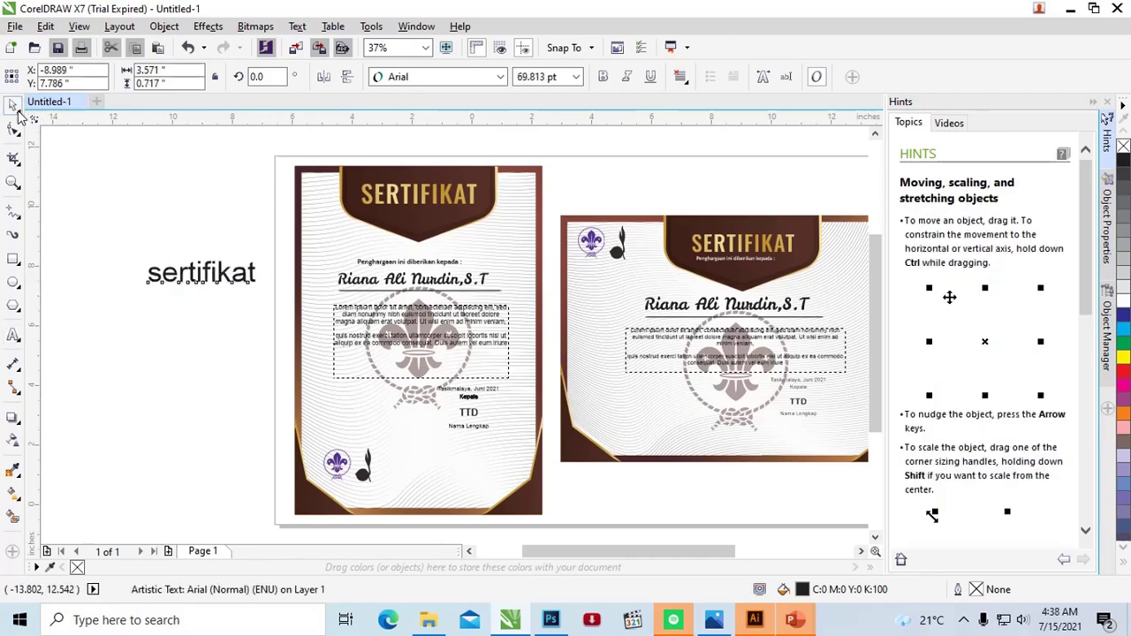
- Apply Title Case so the text reads 'Sertifikat'
left_click(297, 26)
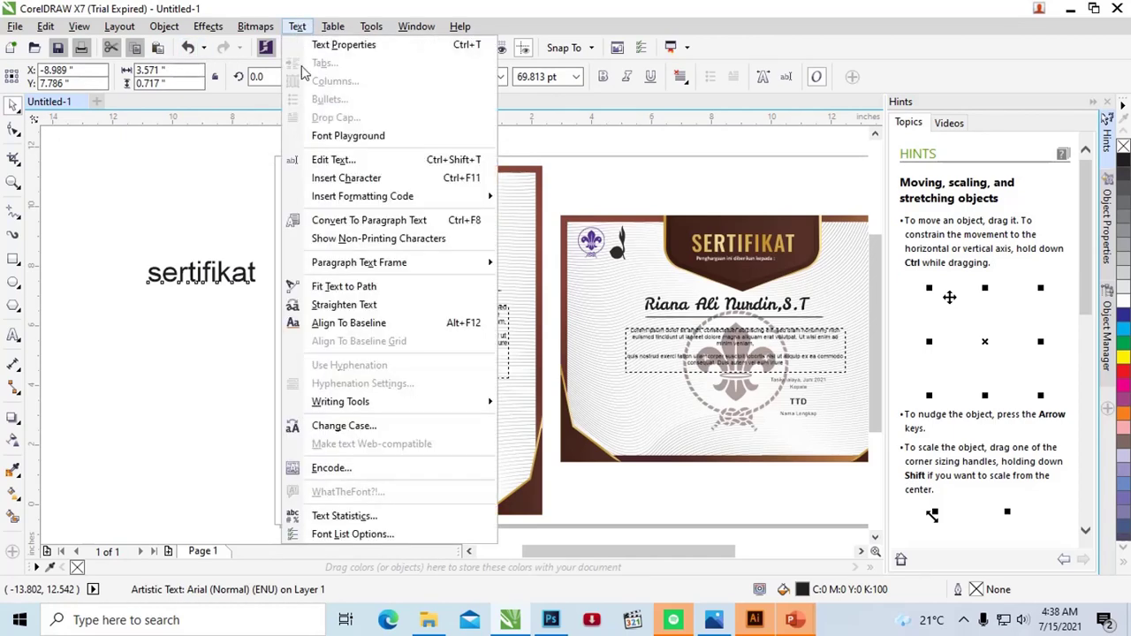
left_click(398, 427)
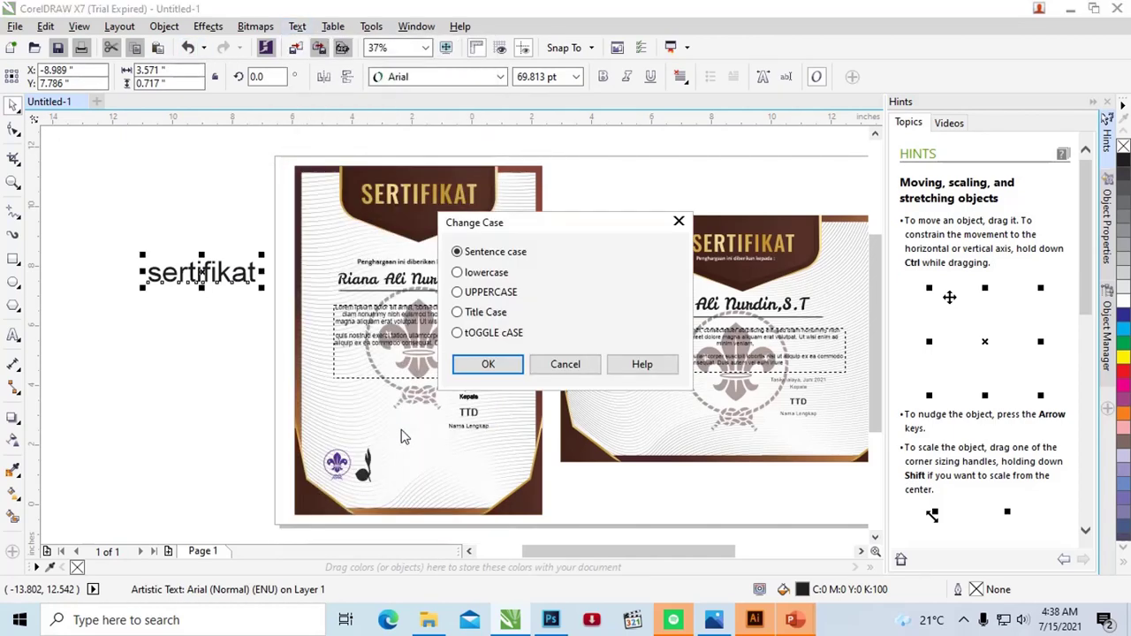
left_click(502, 365)
left_click(428, 80)
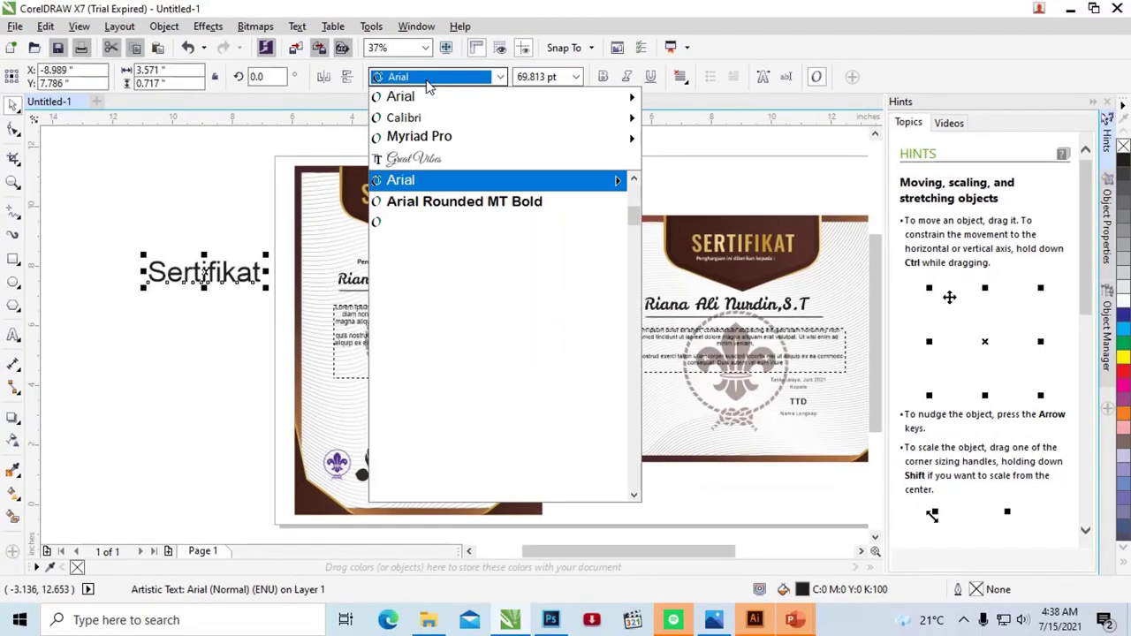
- Set the Sertifikat text in Great Vibes, double it to about 140 pt, and move it up-left
left_click(436, 160)
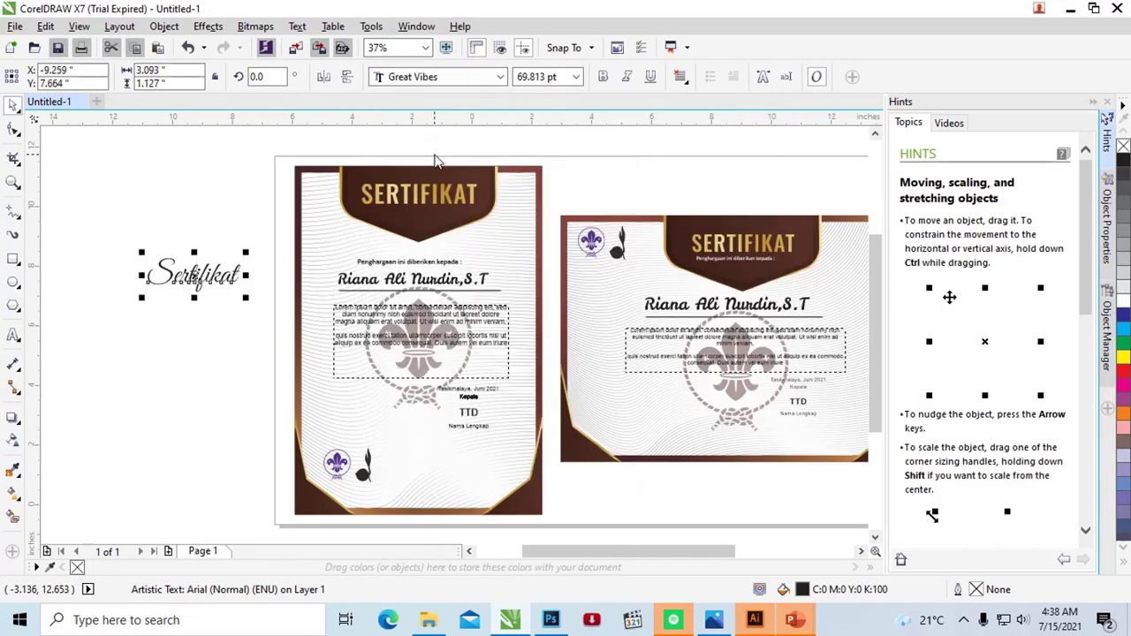
left_click_drag(246, 253, 337, 212)
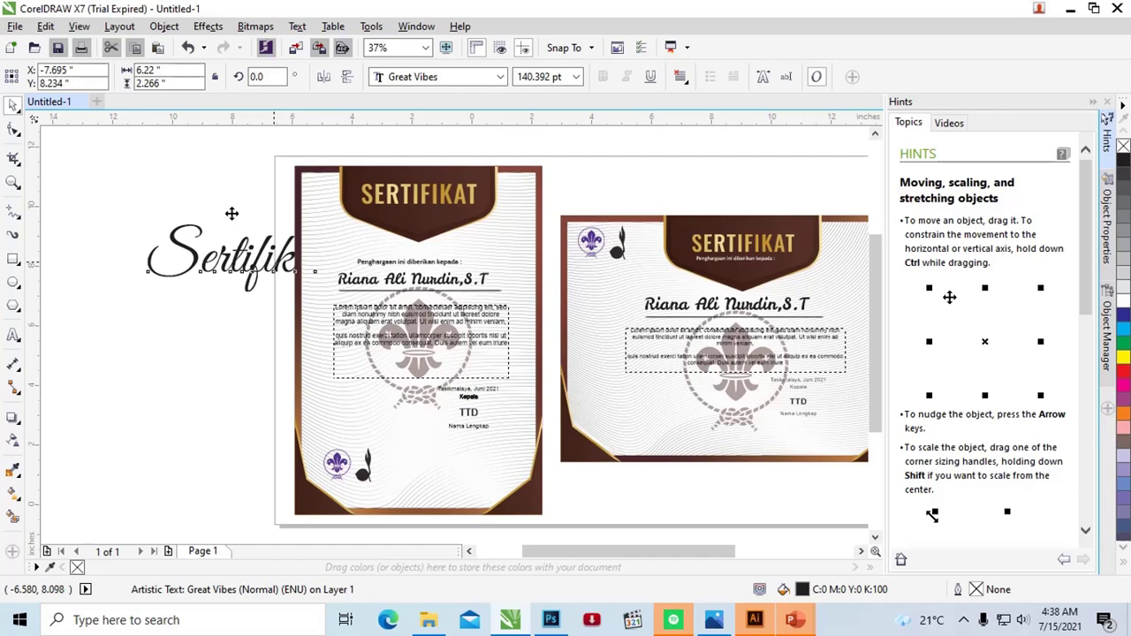
left_click_drag(297, 262, 265, 203)
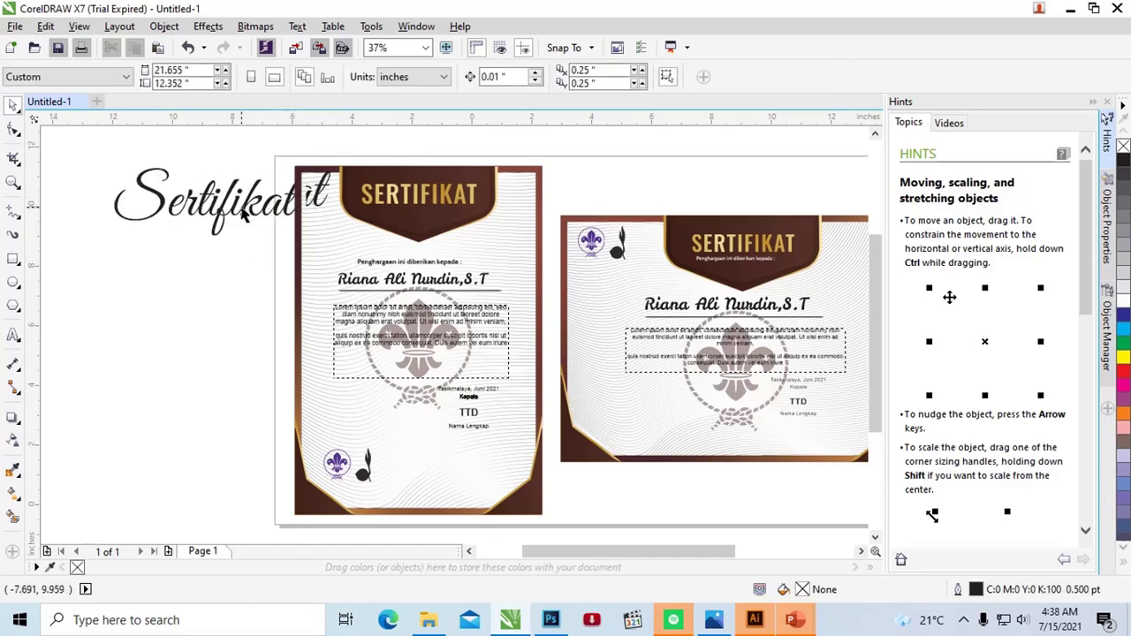
left_click(245, 216)
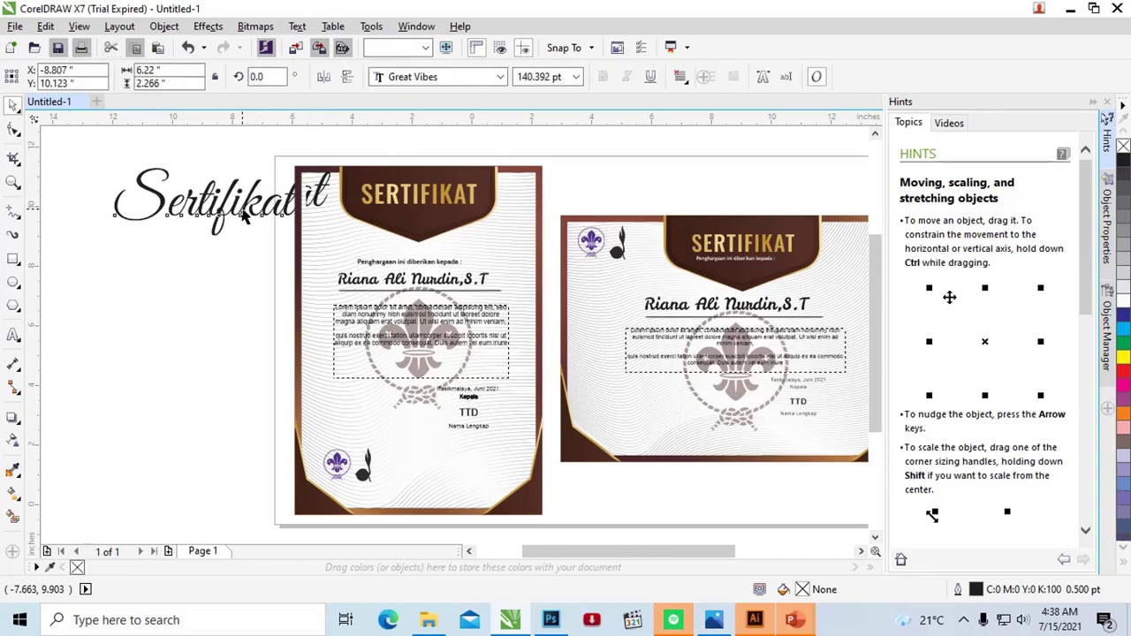
- Copy the gold gradient from the SERTIFIKAT title onto the Sertifikat text with the Interactive Fill tool
left_click(16, 498)
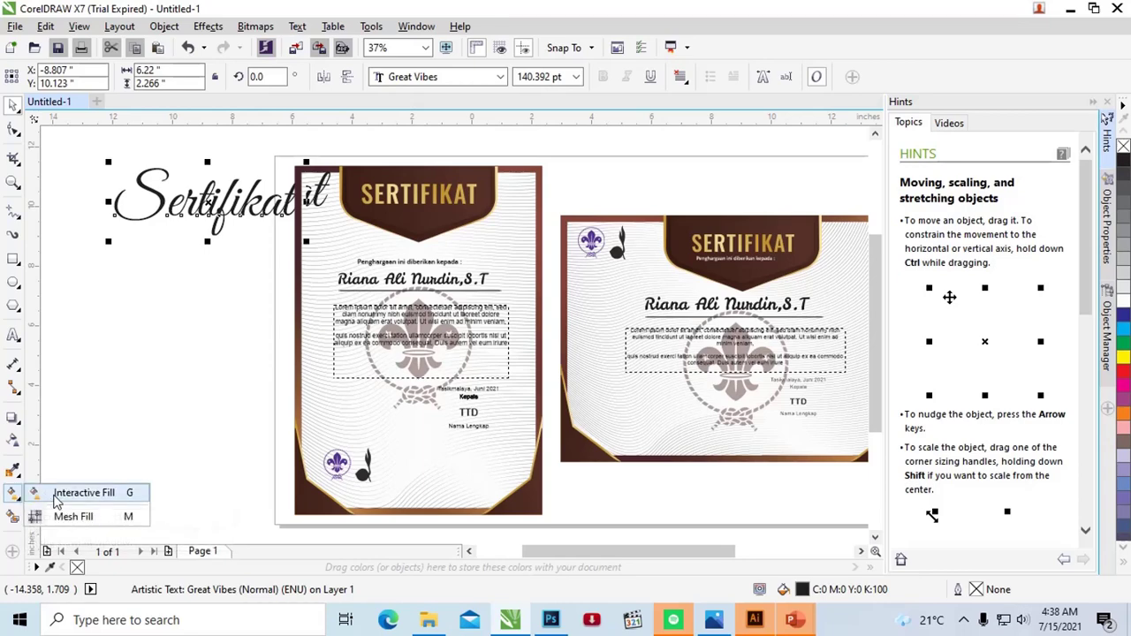
left_click(56, 498)
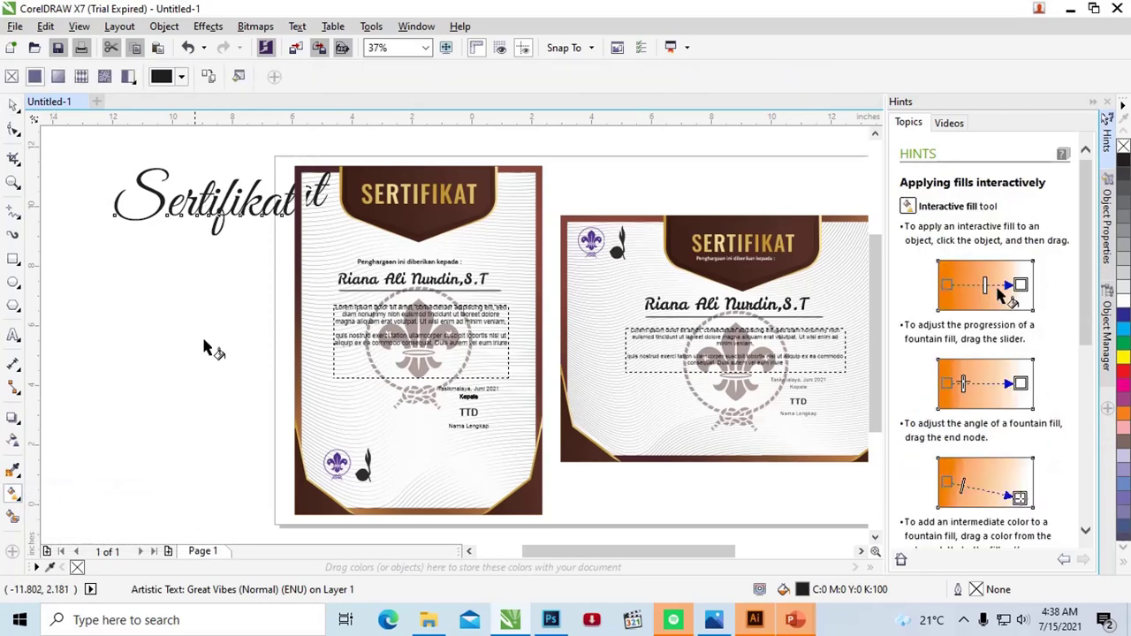
left_click(212, 80)
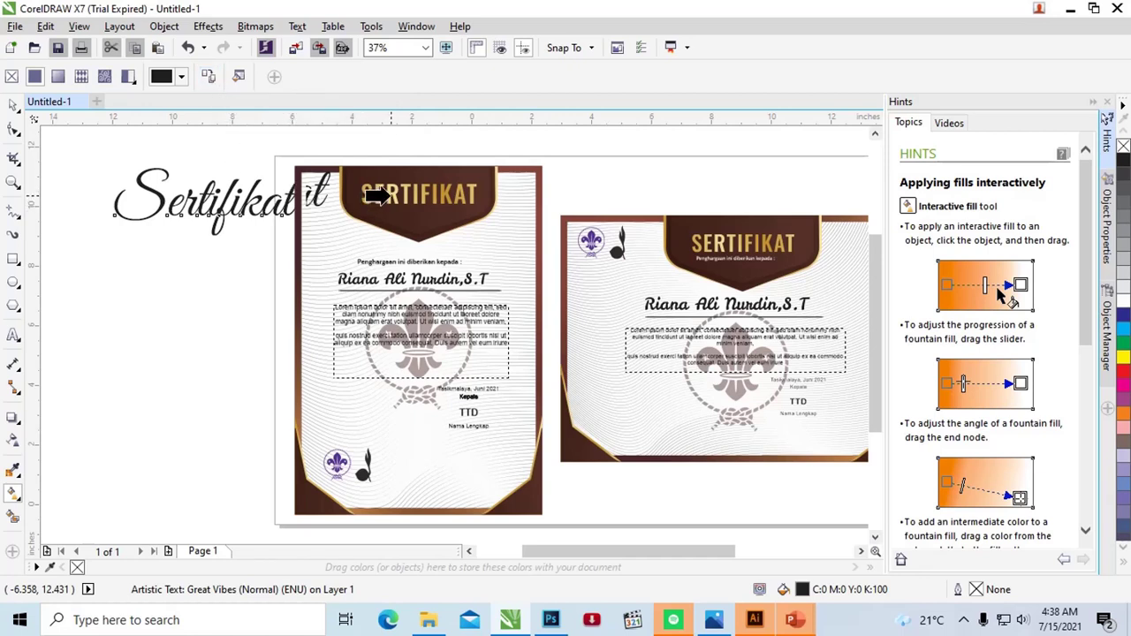
left_click(376, 196)
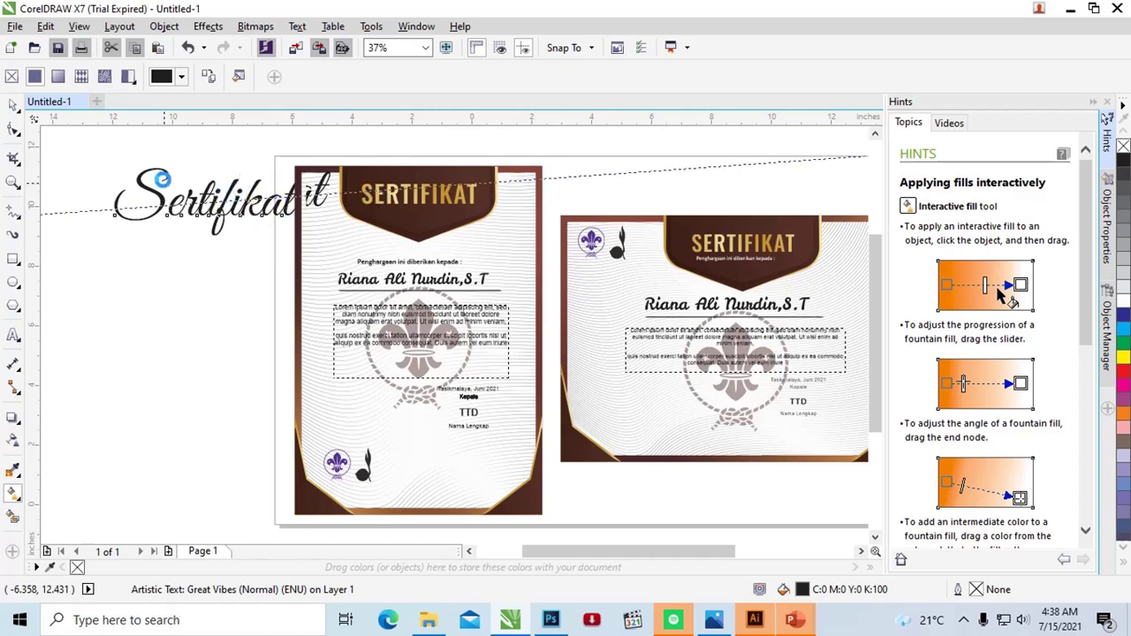
- Adjust the gold gradient's span across the Sertifikat text
scroll(247, 215, "up", 2)
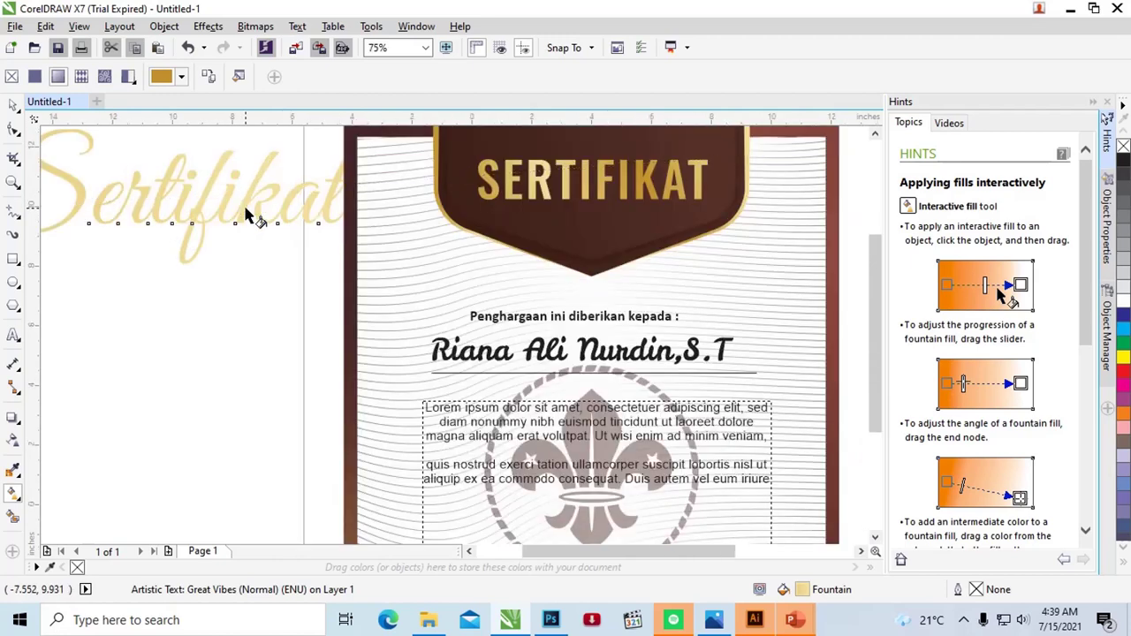
scroll(248, 215, "down", 2)
scroll(243, 216, "down", 2)
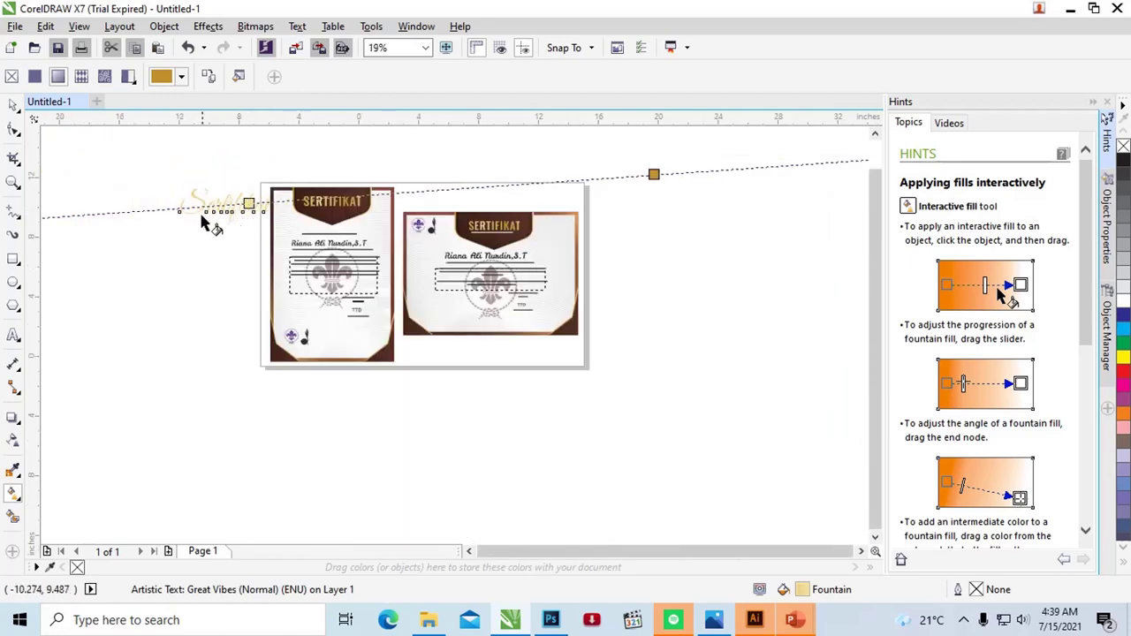
left_click_drag(216, 221, 272, 205)
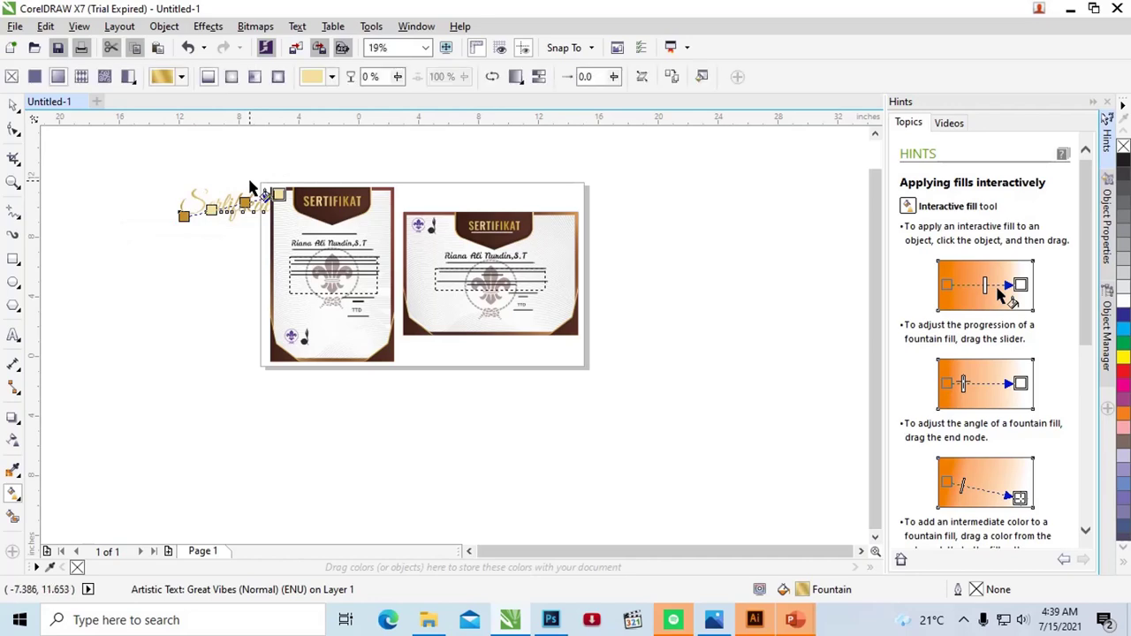
scroll(250, 185, "up", 2)
scroll(250, 188, "up", 1)
scroll(240, 190, "up", 2)
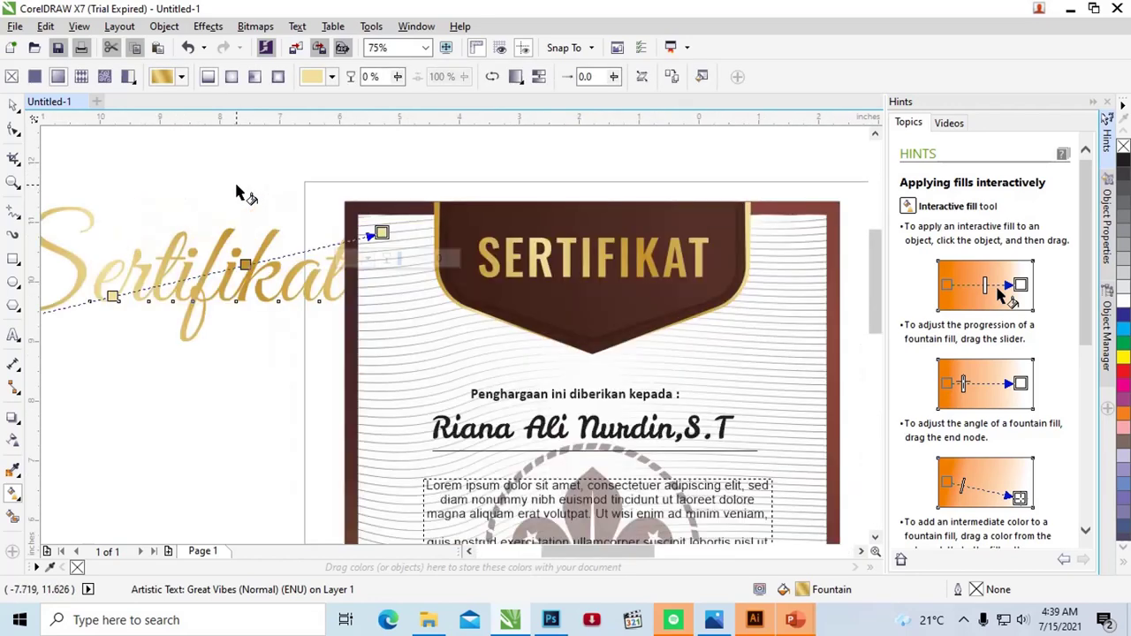
scroll(239, 192, "down", 2)
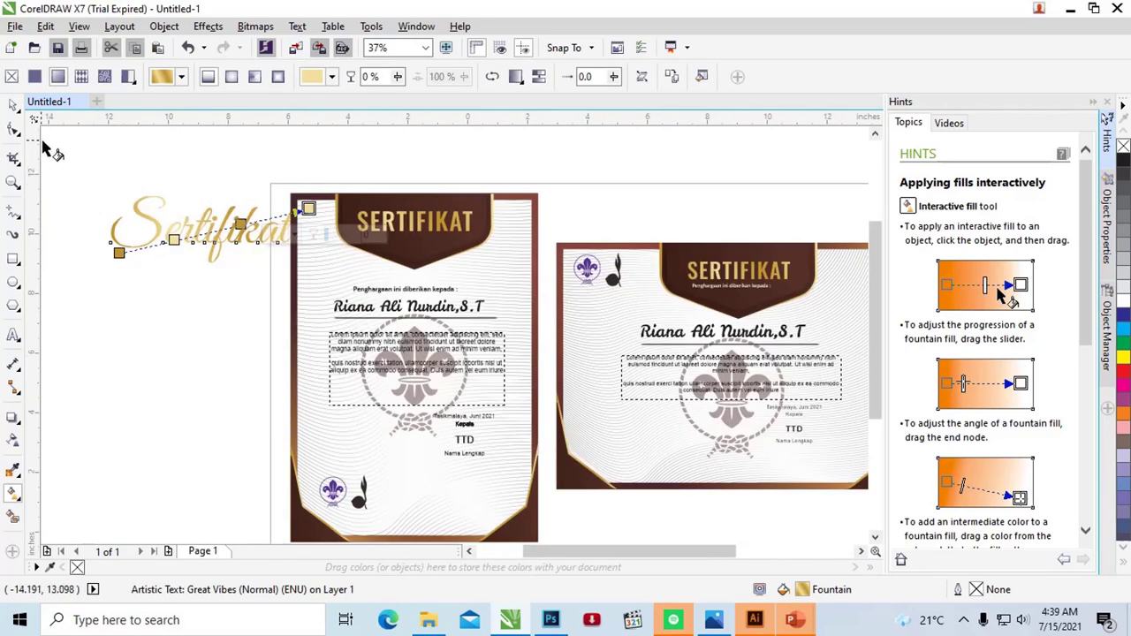
left_click(14, 105)
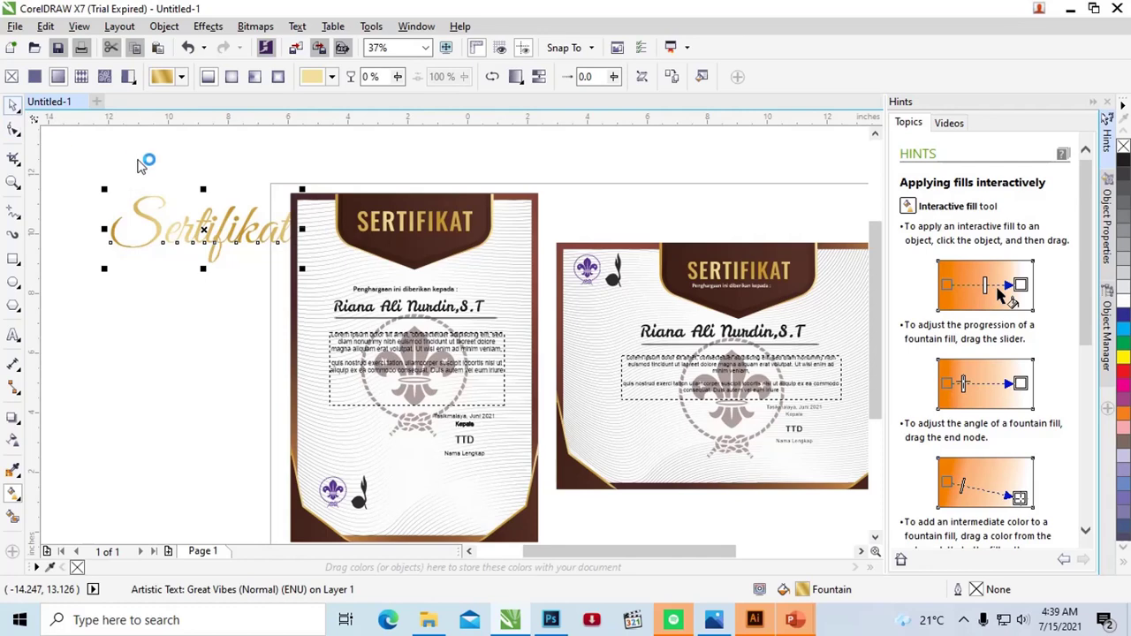
left_click(384, 222)
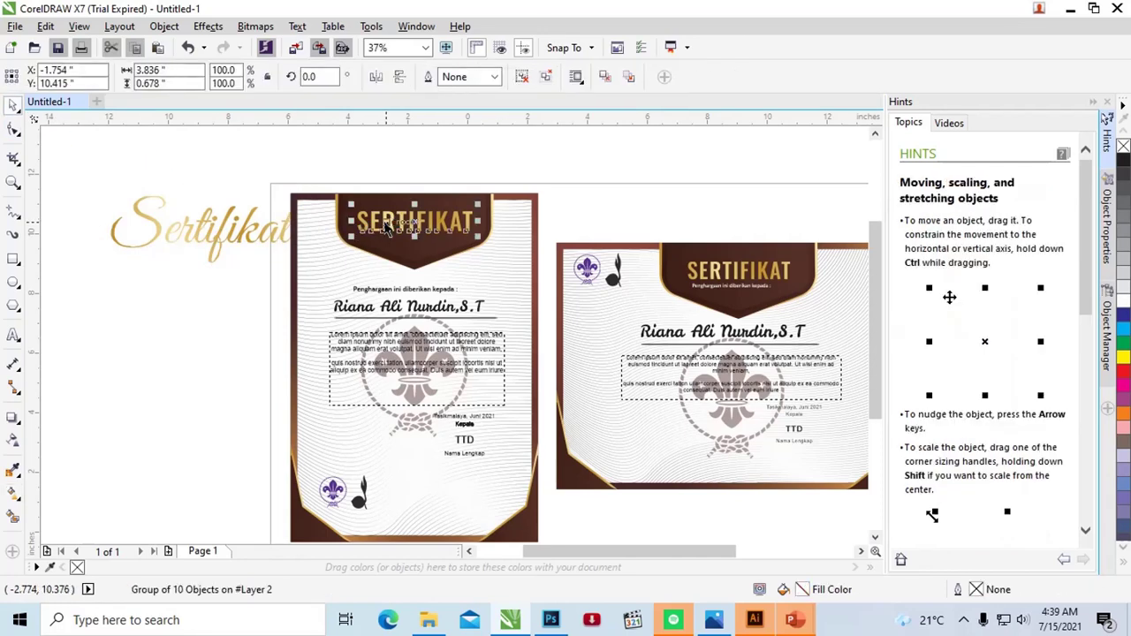
- Move the SERTIFIKAT title to the upper right and place Sertifikat on the banner, in front of page
left_click_drag(386, 227, 596, 198)
left_click(245, 226)
mouse_move(305, 191)
left_mouse_down()
mouse_move(165, 249)
mouse_move(415, 227)
left_mouse_up()
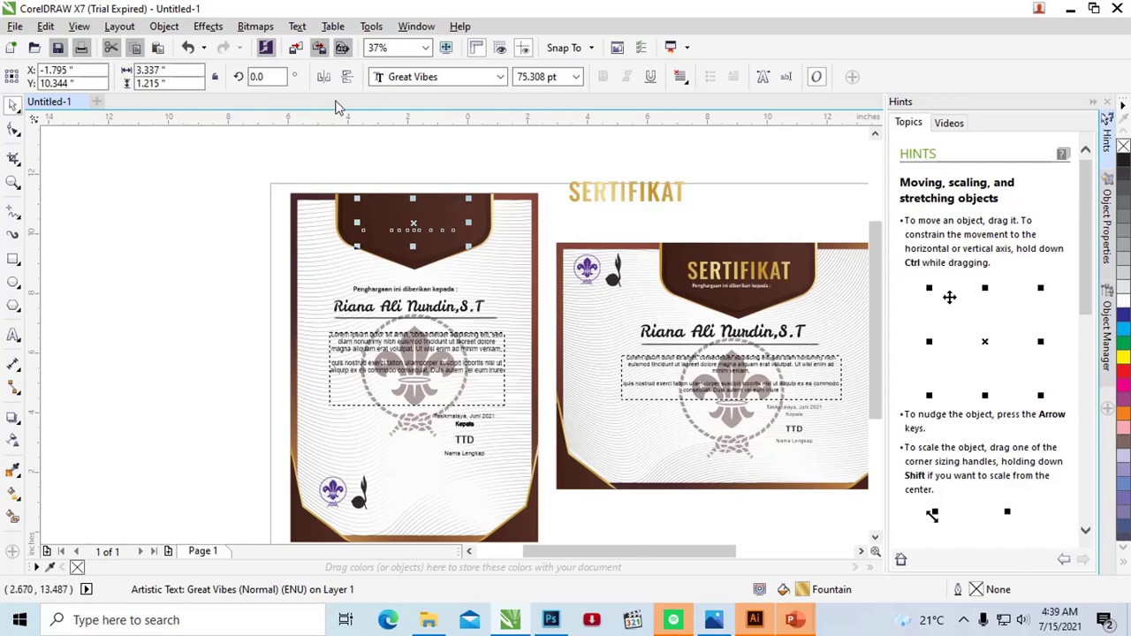
left_click(165, 26)
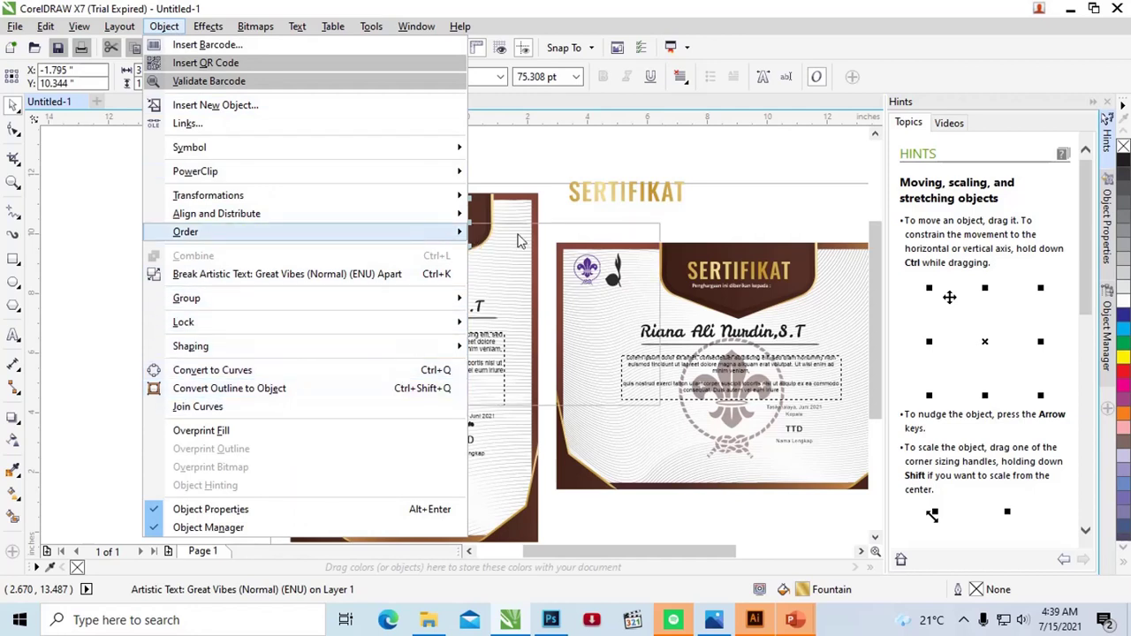
mouse_move(185, 231)
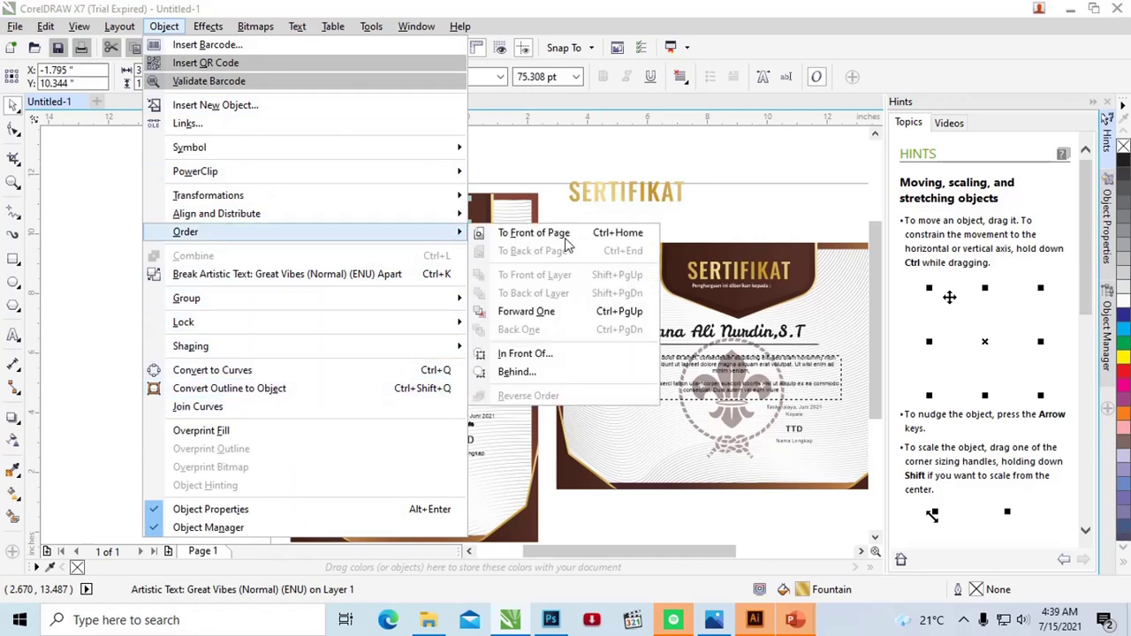
left_click(544, 230)
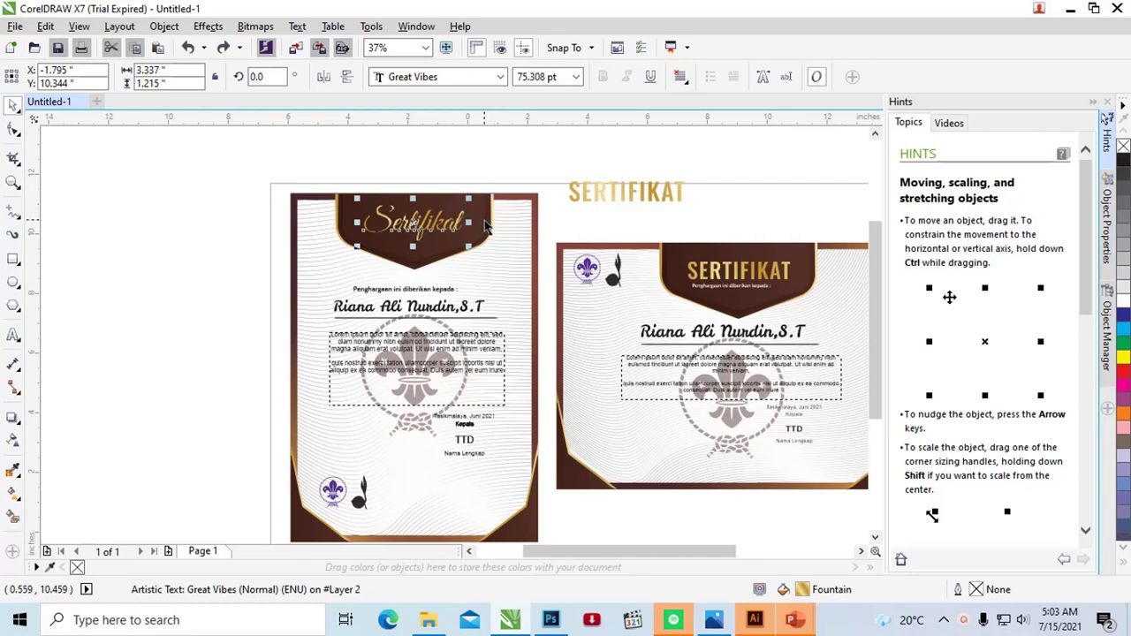
- Zoom in closely on the portrait certificate's banner with the Sertifikat script
key("z")
left_click_drag(250, 177, 598, 302)
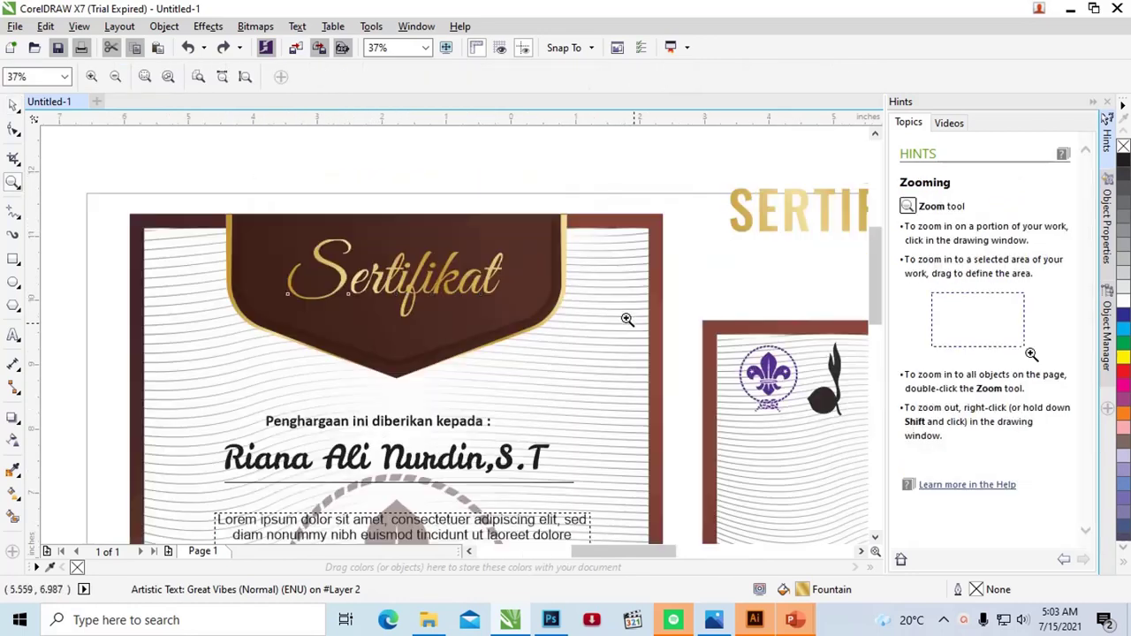
key("space")
left_click_drag(456, 290, 629, 233)
key("space")
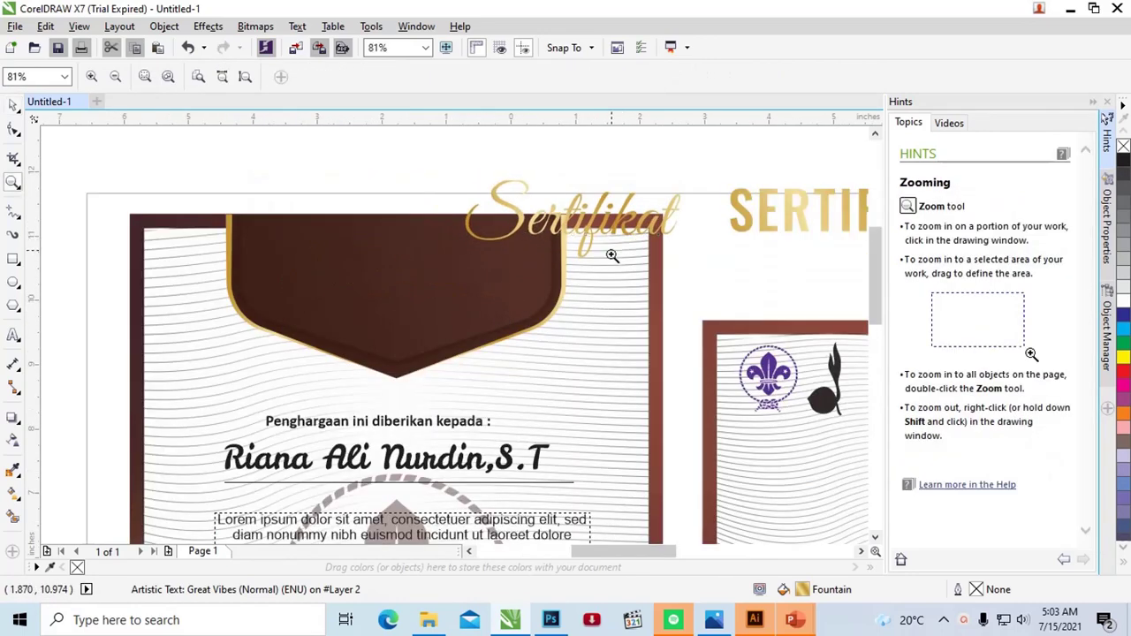
key("ctrl+z")
left_click(613, 259)
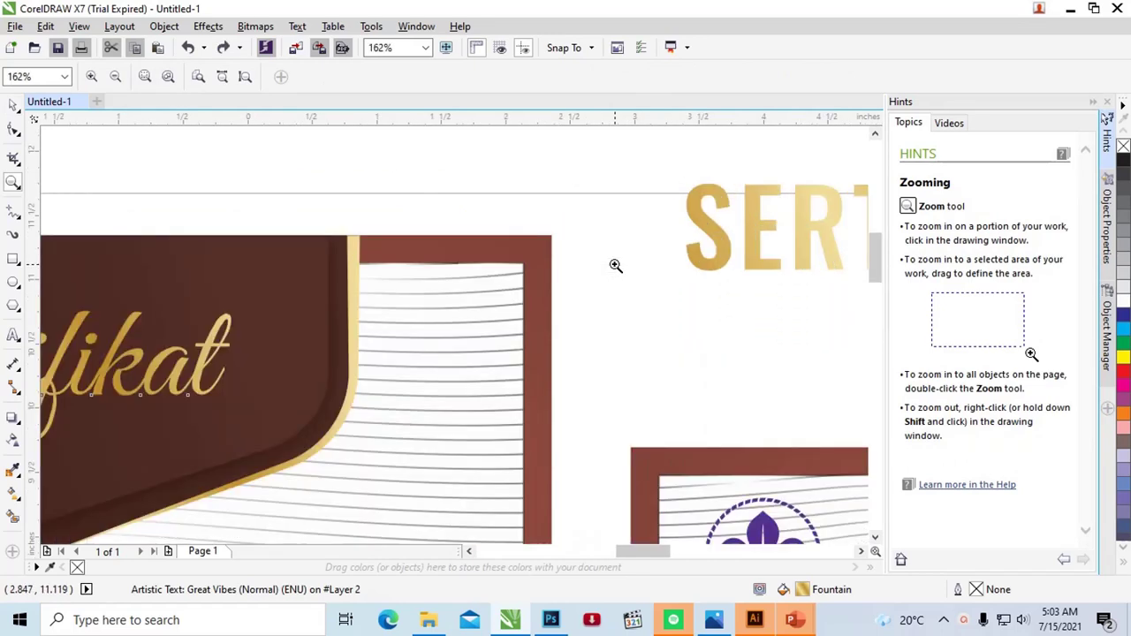
left_click(13, 128)
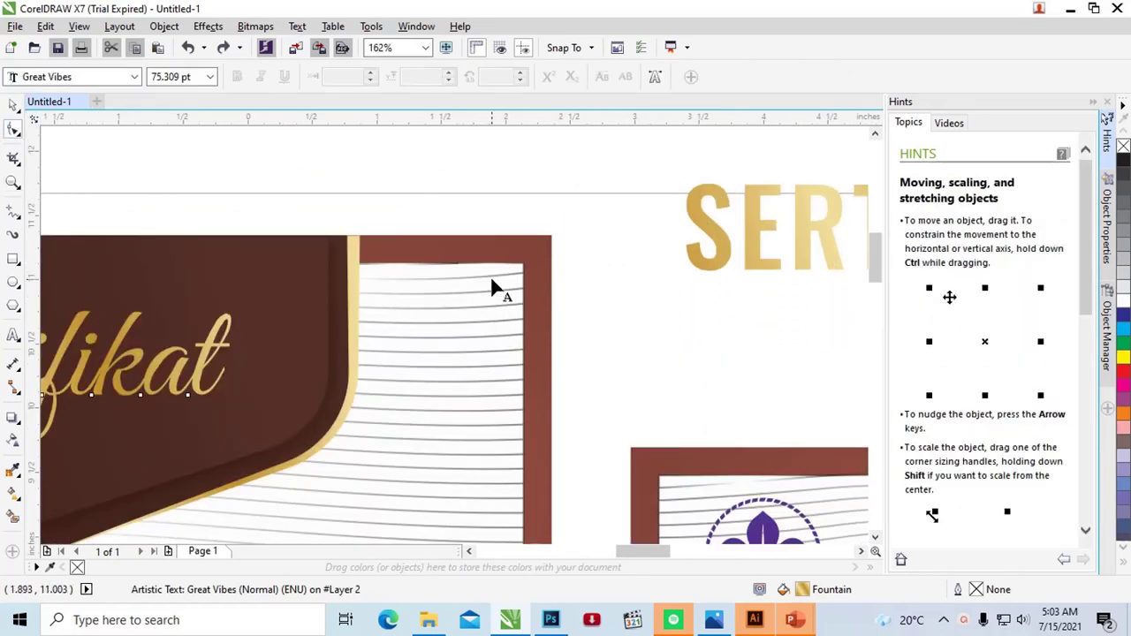
left_click(495, 285)
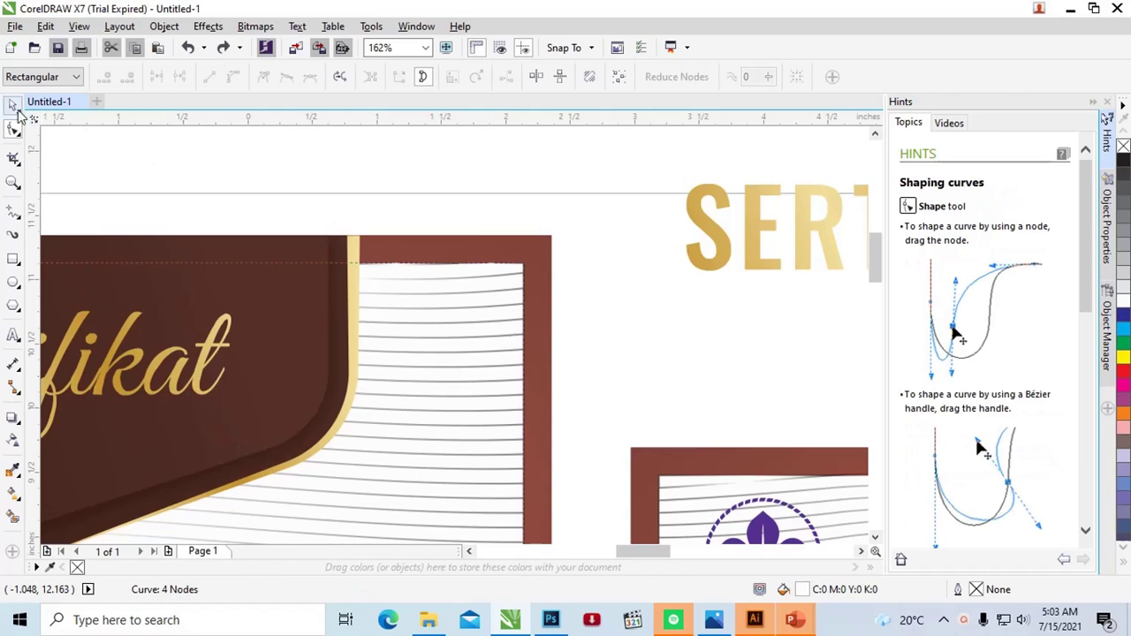
- Nudge the small curve beside the portrait banner slightly lower
key("space")
scroll(698, 283, "down", 2)
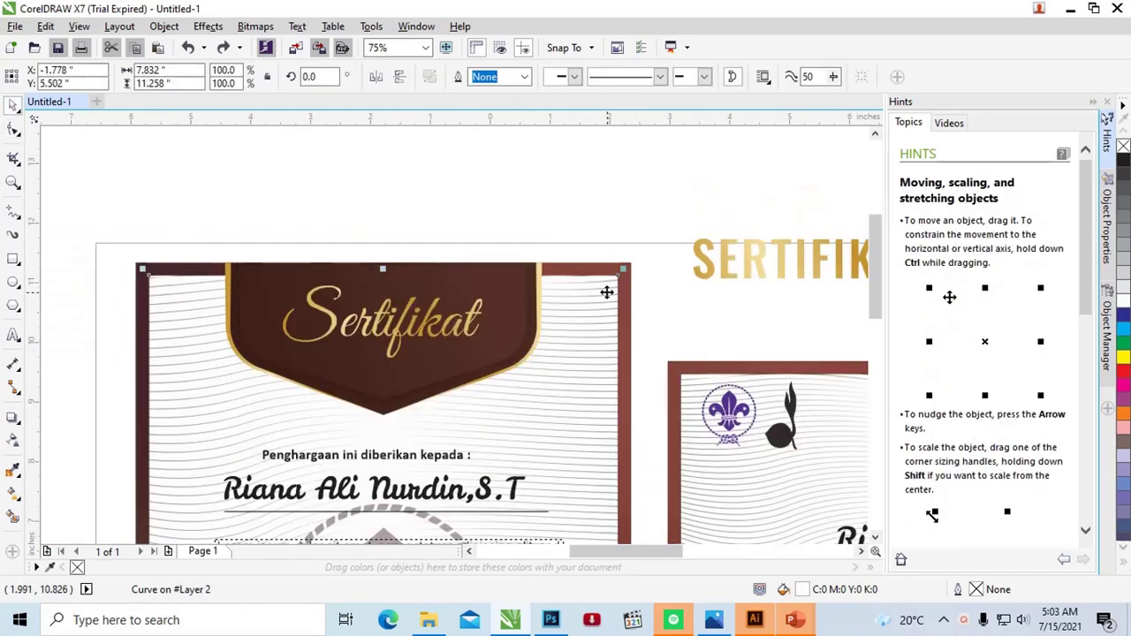
right_click(602, 294)
key("Escape")
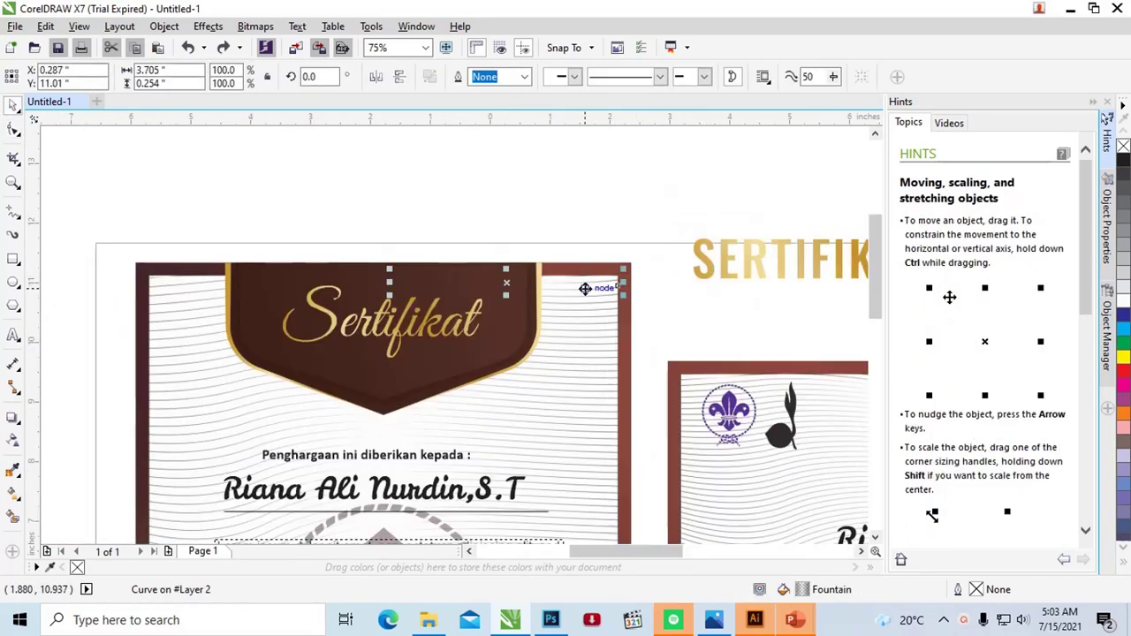
left_click_drag(598, 296, 591, 311)
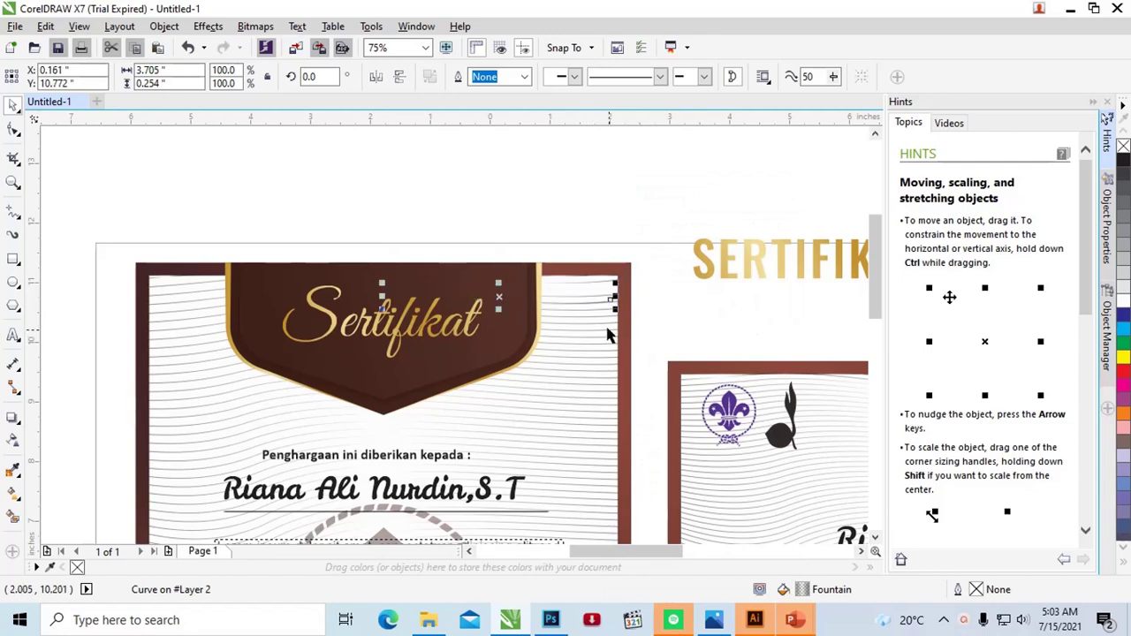
- Move the background wave line beside the banner slightly downward
left_click(604, 327)
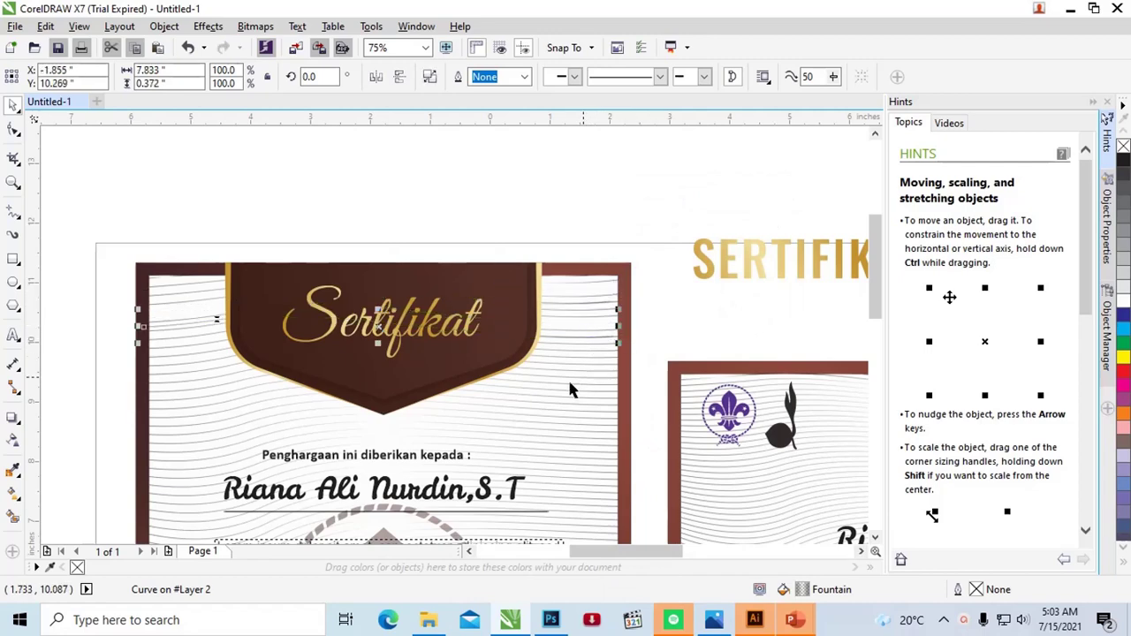
scroll(586, 314, "up", 2)
left_click(590, 323)
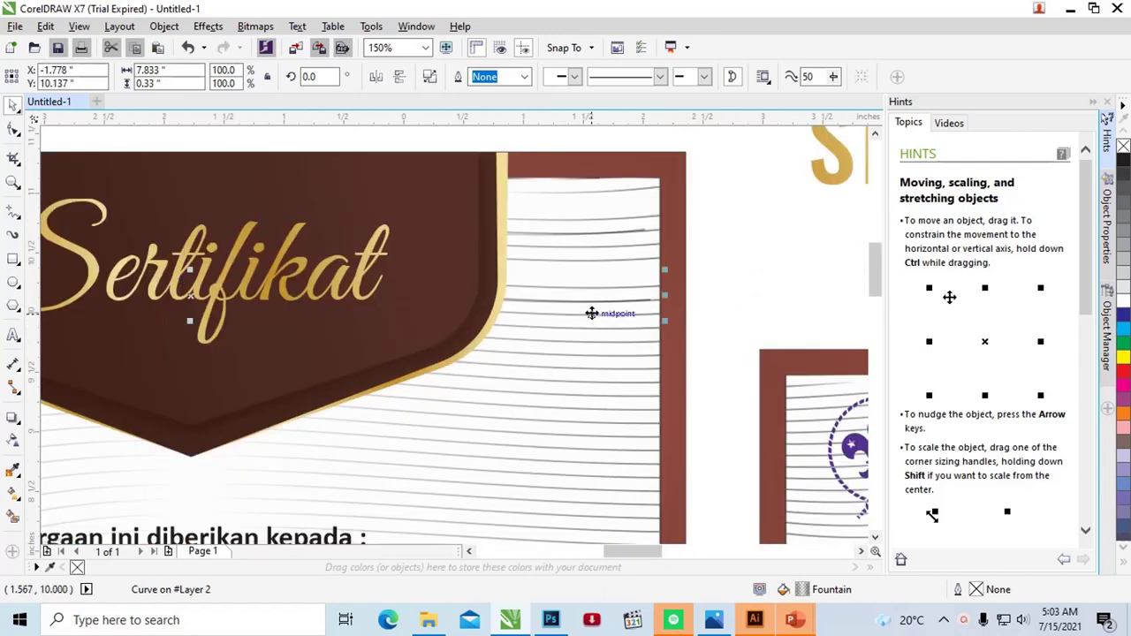
left_click_drag(591, 323, 592, 338)
scroll(591, 323, "up", 2)
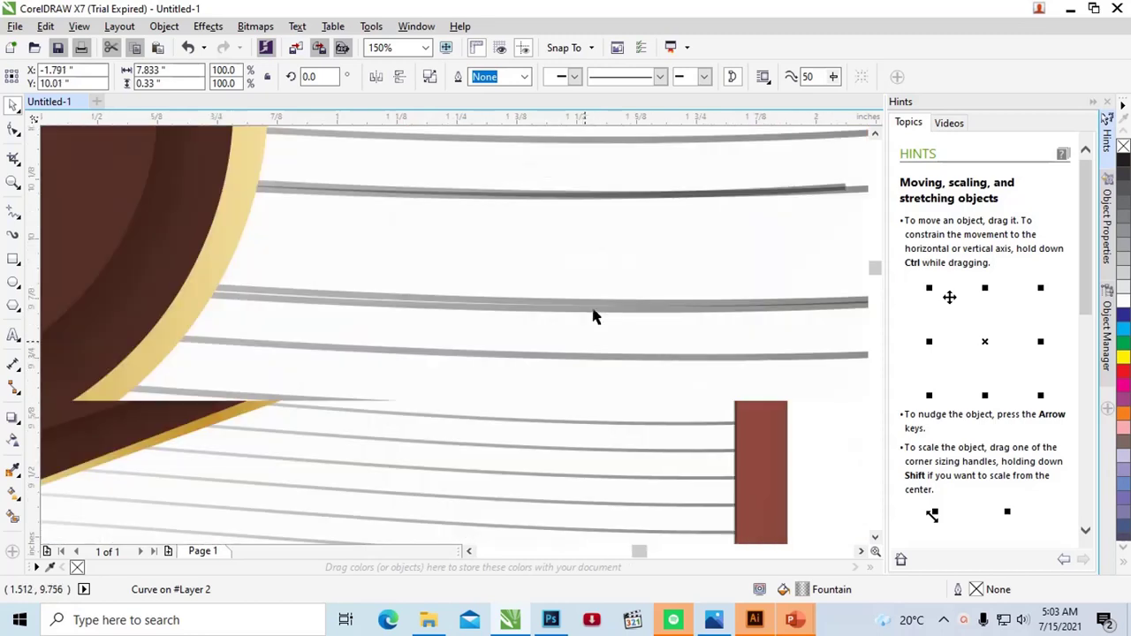
scroll(594, 315, "up", 1)
scroll(593, 310, "down", 3)
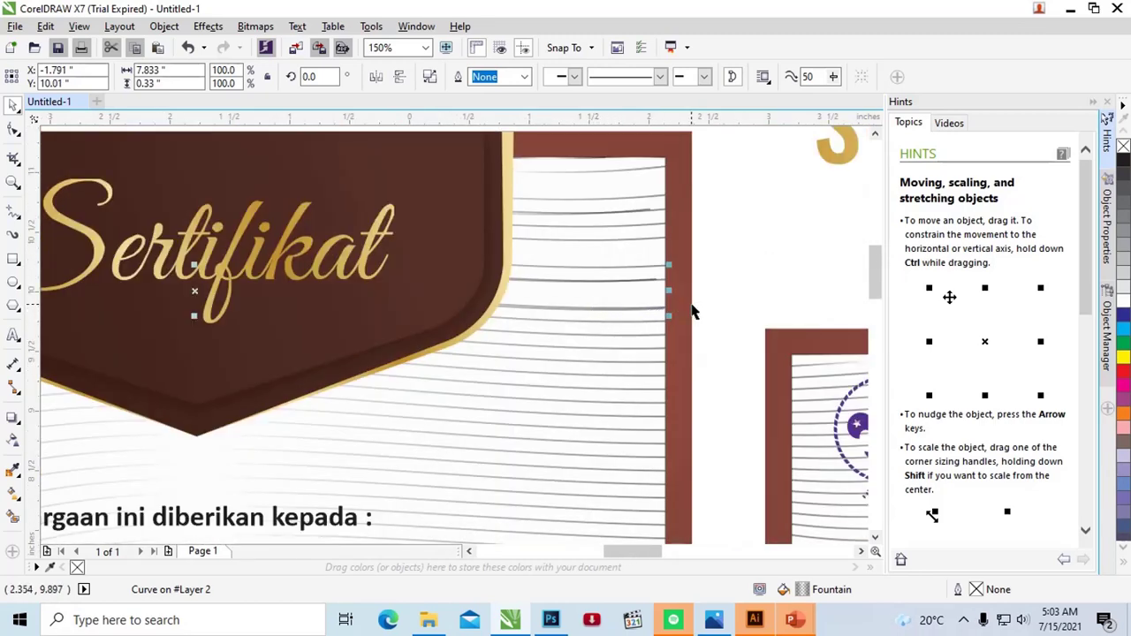
left_click(687, 306)
scroll(686, 304, "down", 2)
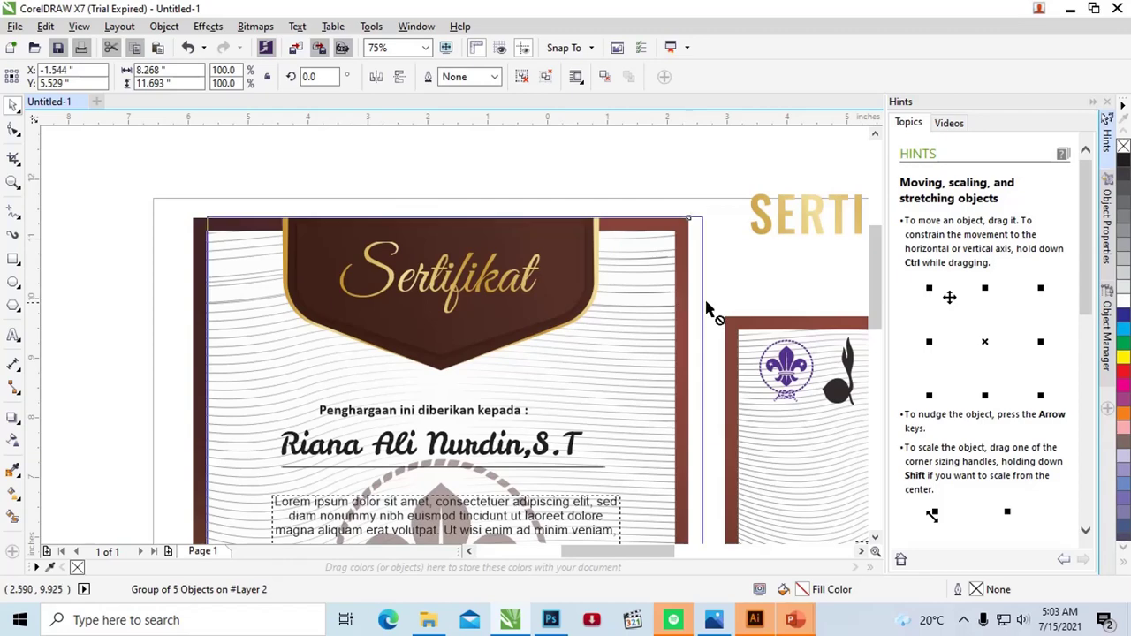
scroll(688, 304, "down", 1)
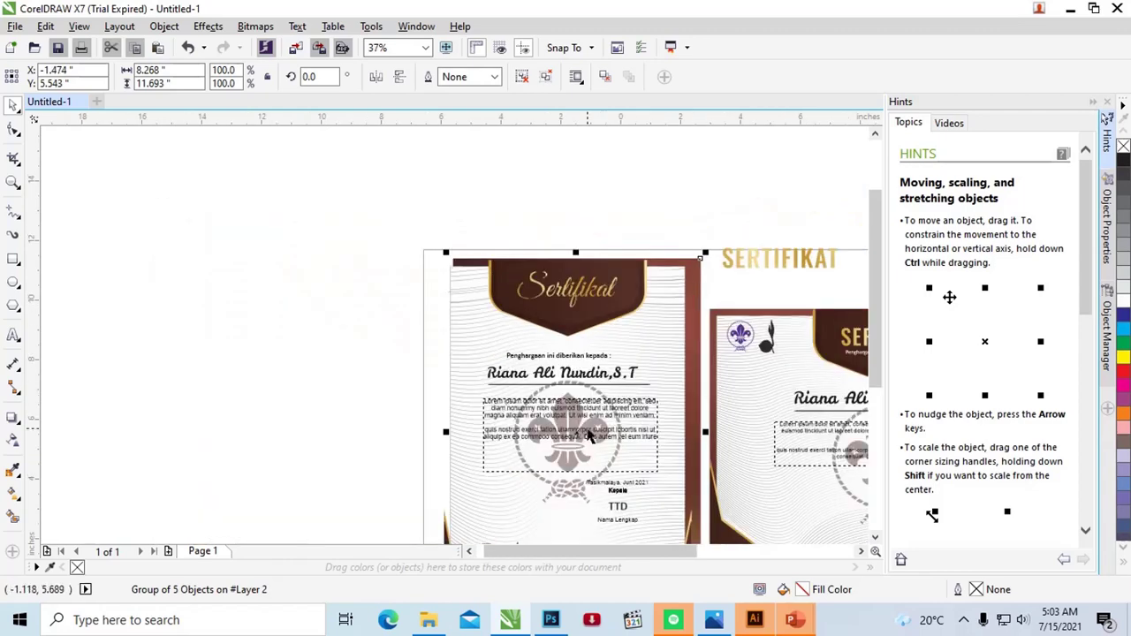
- Shift the scout-logo watermark left, adjust nearby elements, and switch to Adobe Illustrator's certificate file
left_click(579, 500, "ctrl")
left_click_drag(579, 499, 506, 490)
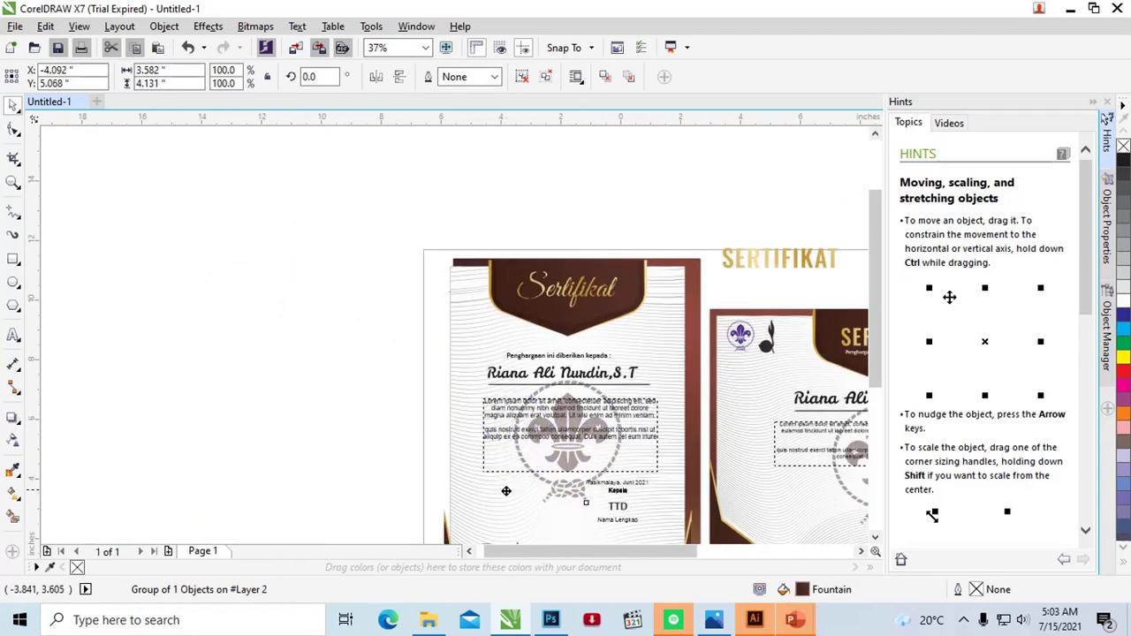
left_click_drag(870, 322, 855, 415)
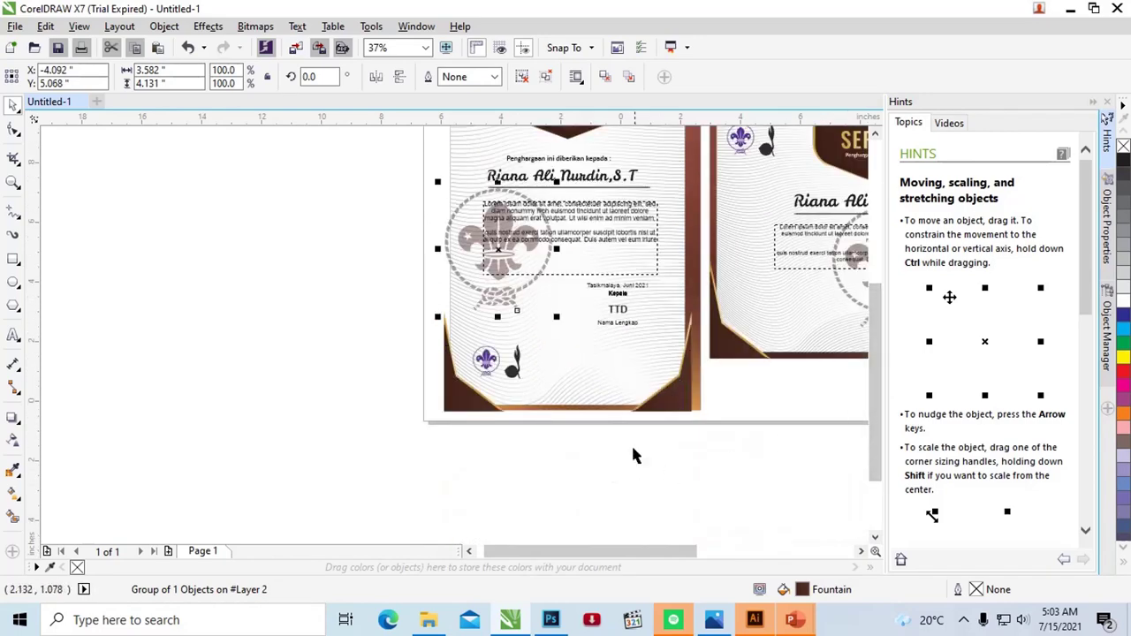
left_click_drag(686, 555, 762, 555)
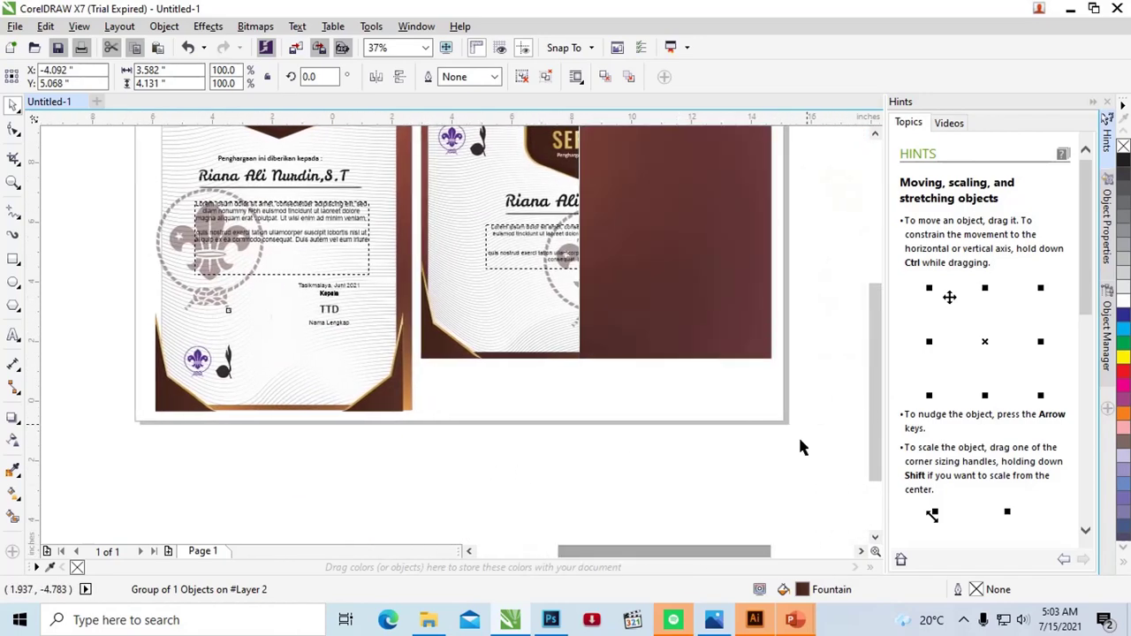
left_click_drag(874, 383, 871, 334)
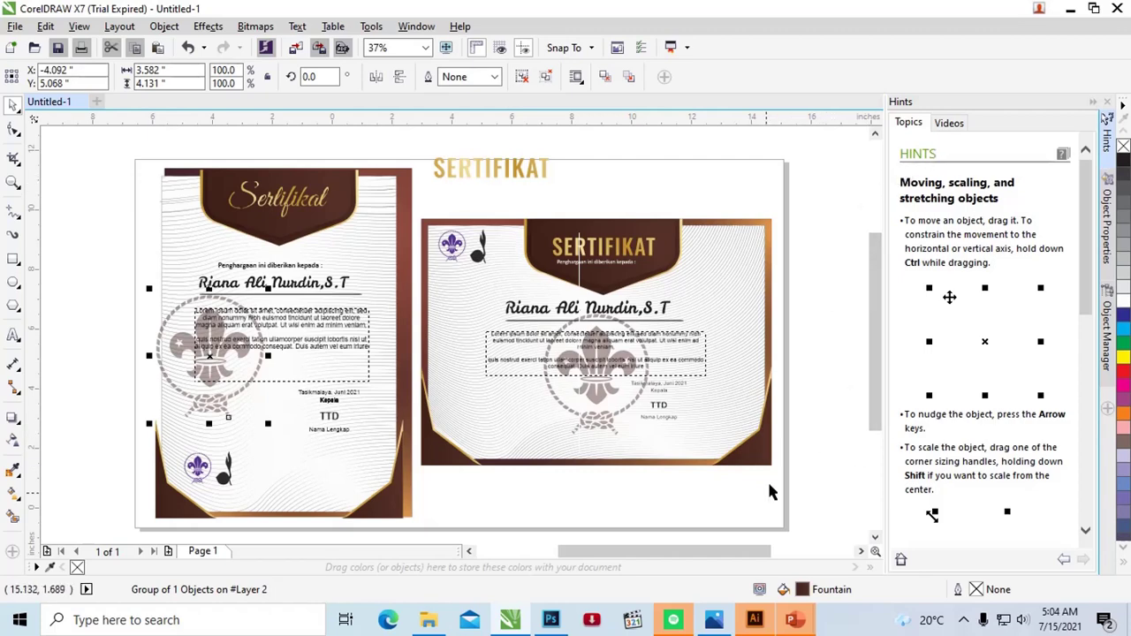
left_click(754, 622)
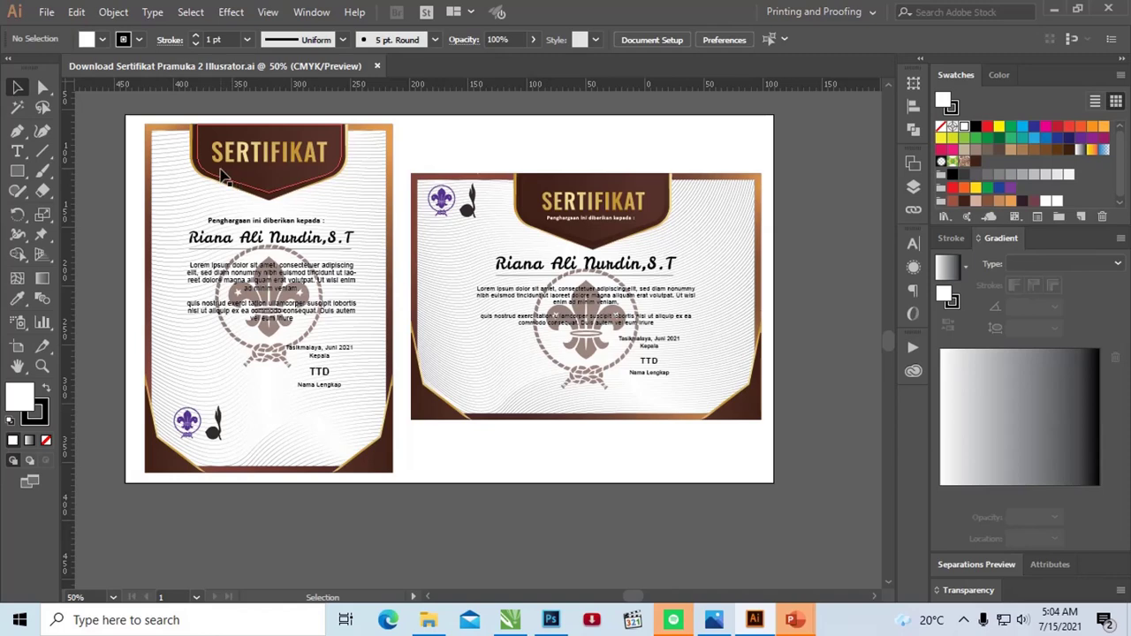
- Ungroup the portrait SERTIFIKAT banner and select its gold gradient title alone
left_click(268, 156)
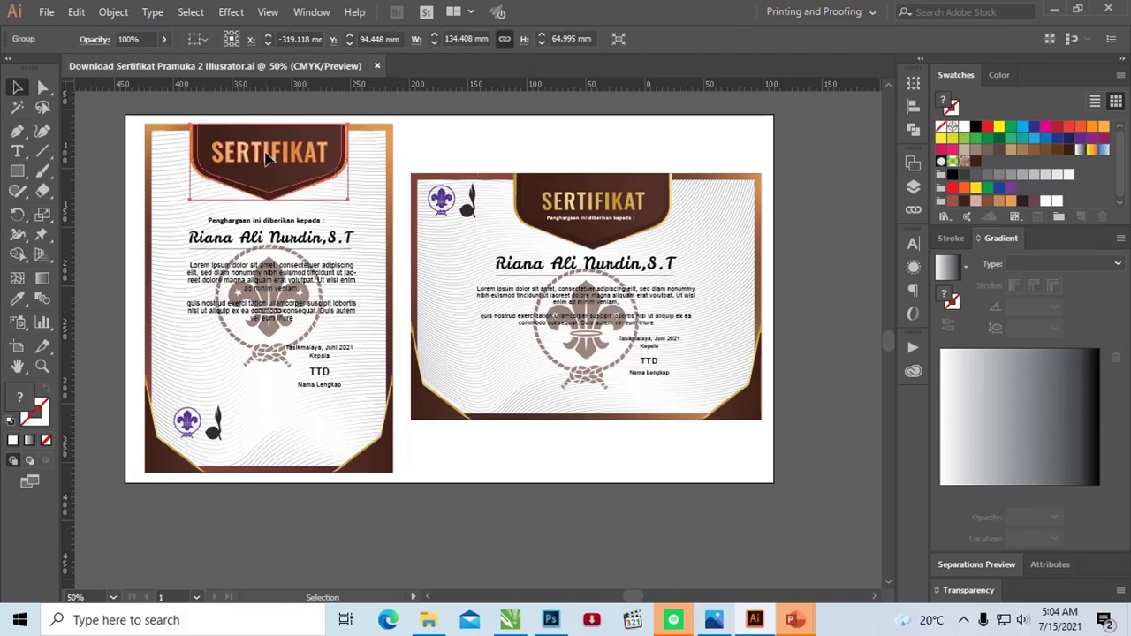
right_click(268, 156)
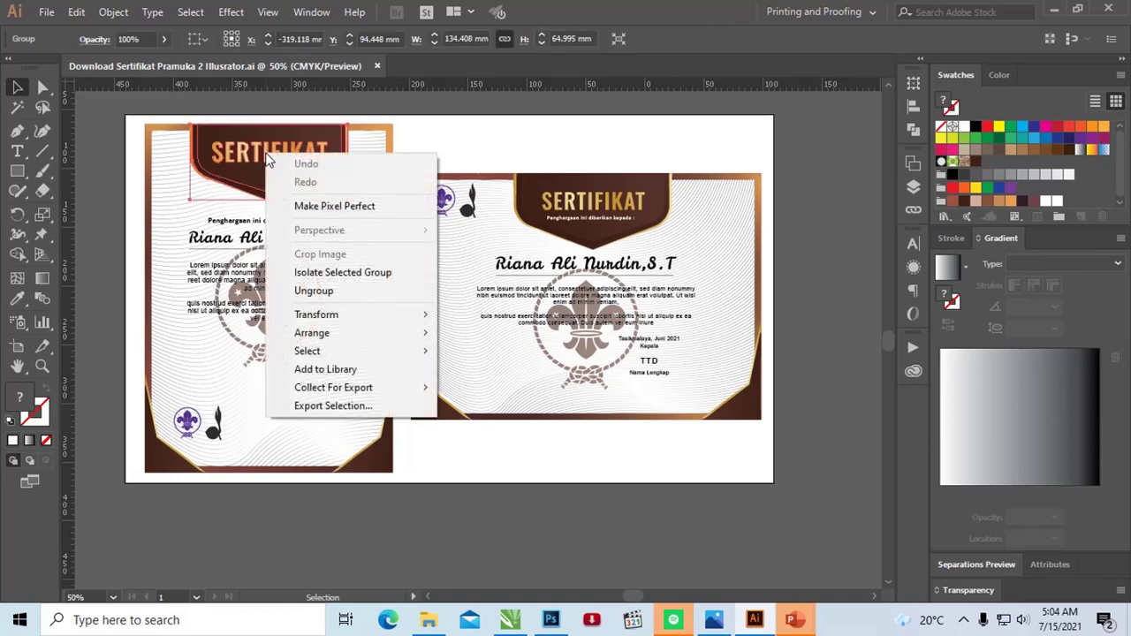
left_click(344, 290)
left_click(437, 122)
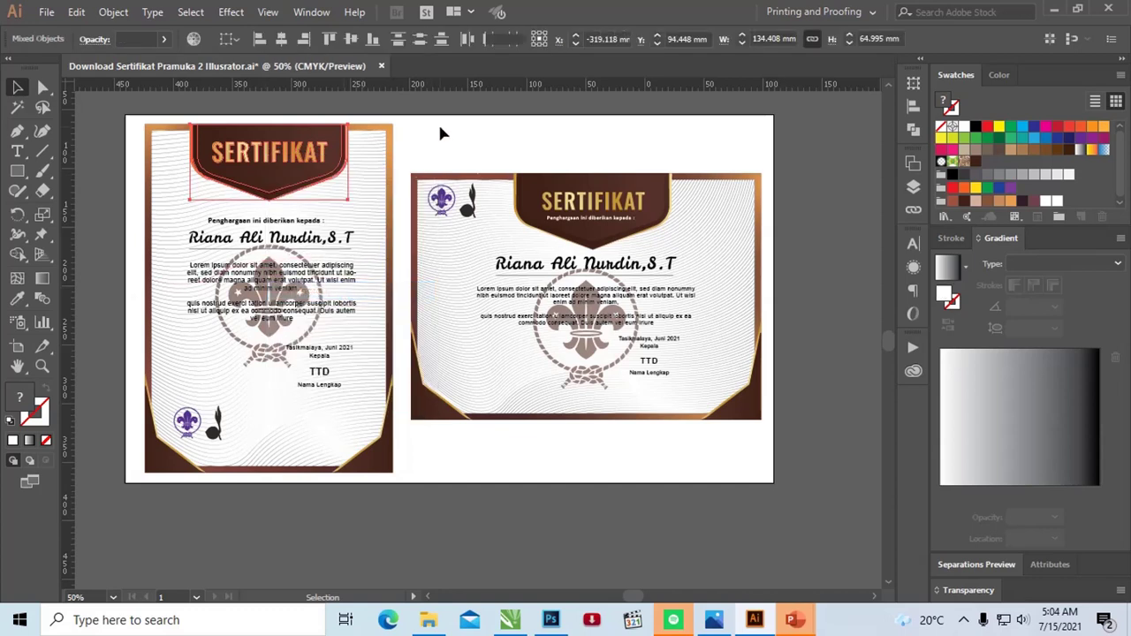
left_click(287, 155)
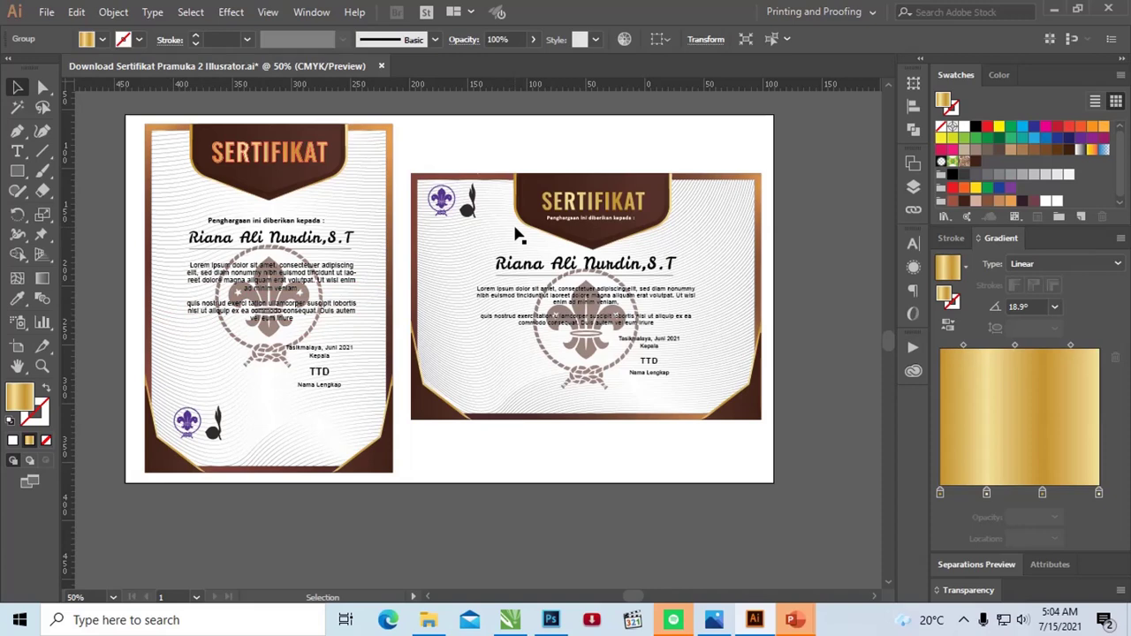
- Zoom in on the top of the portrait certificate
key("z")
mouse_move(95, 115)
left_mouse_down()
mouse_move(693, 450)
mouse_move(771, 471)
left_mouse_up()
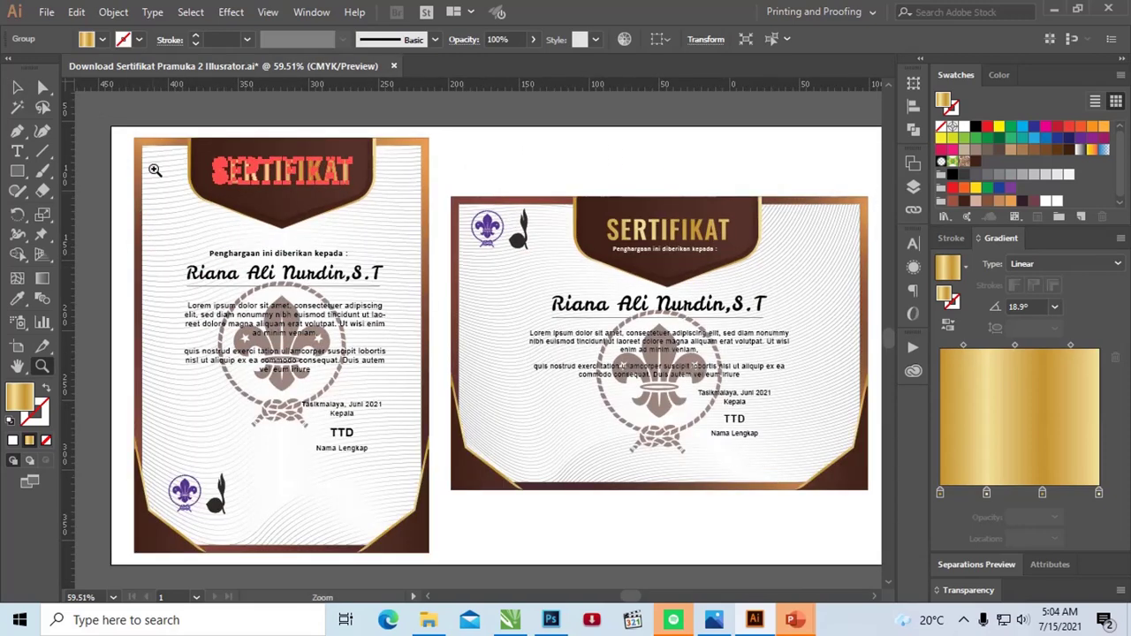
left_click(19, 89)
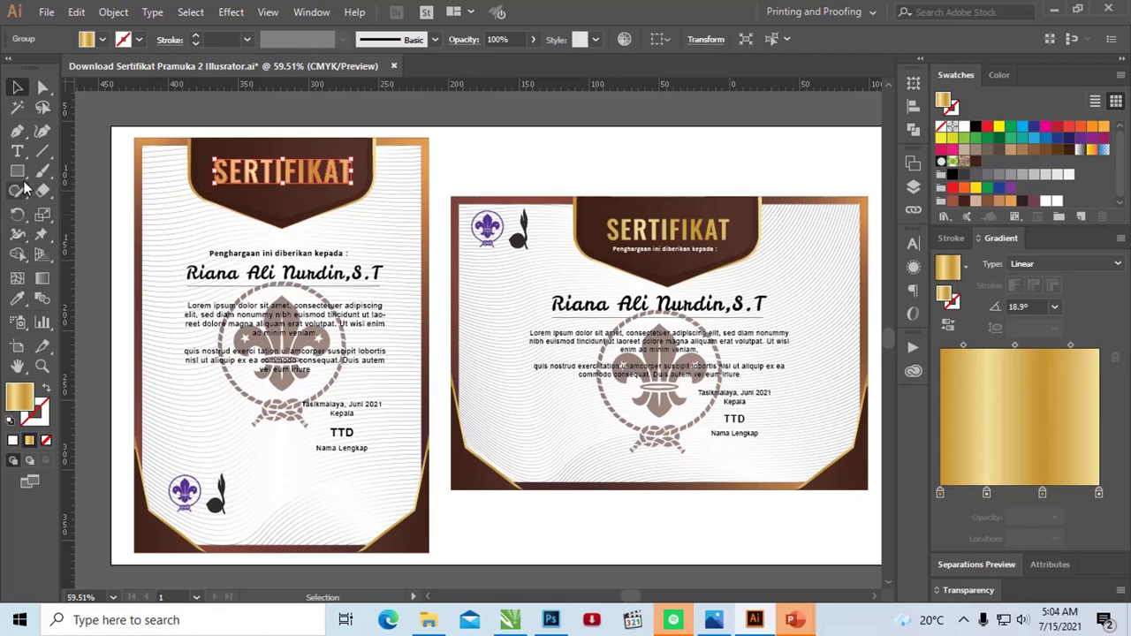
left_click(17, 151)
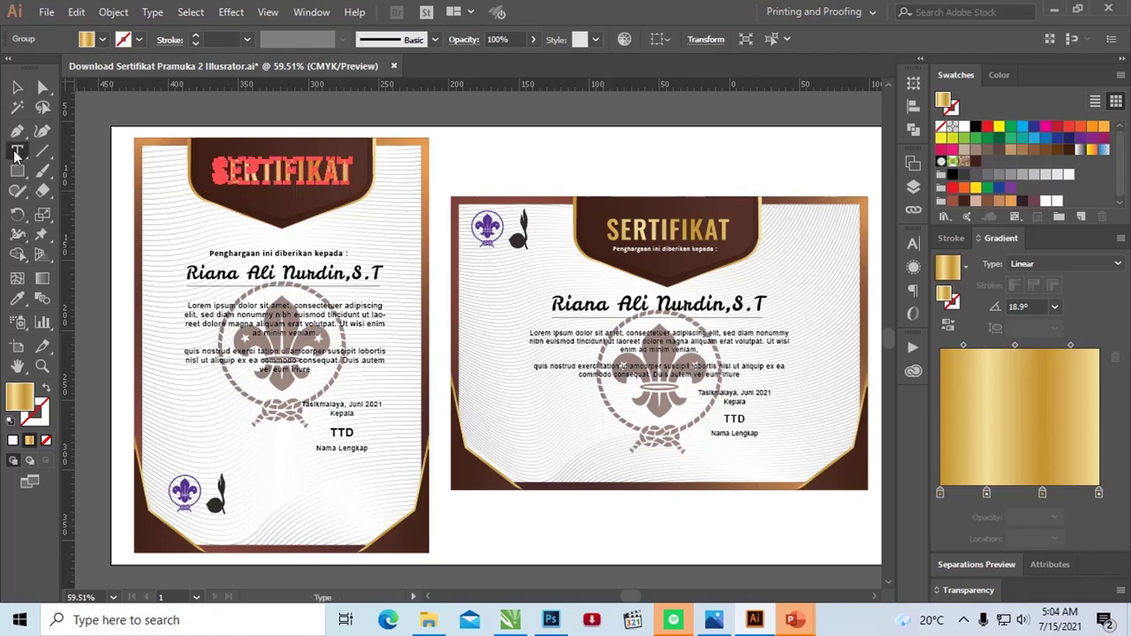
- Type 'Sertifikat' above the landscape certificate and scale it up
left_click(494, 168)
type("sa")
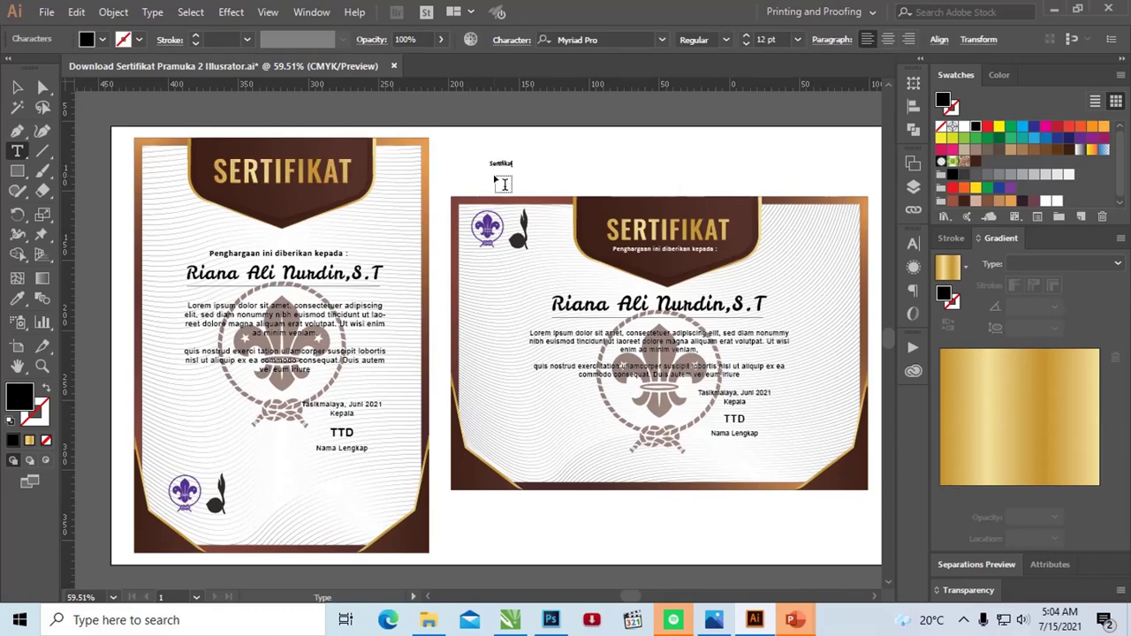
left_click(16, 86)
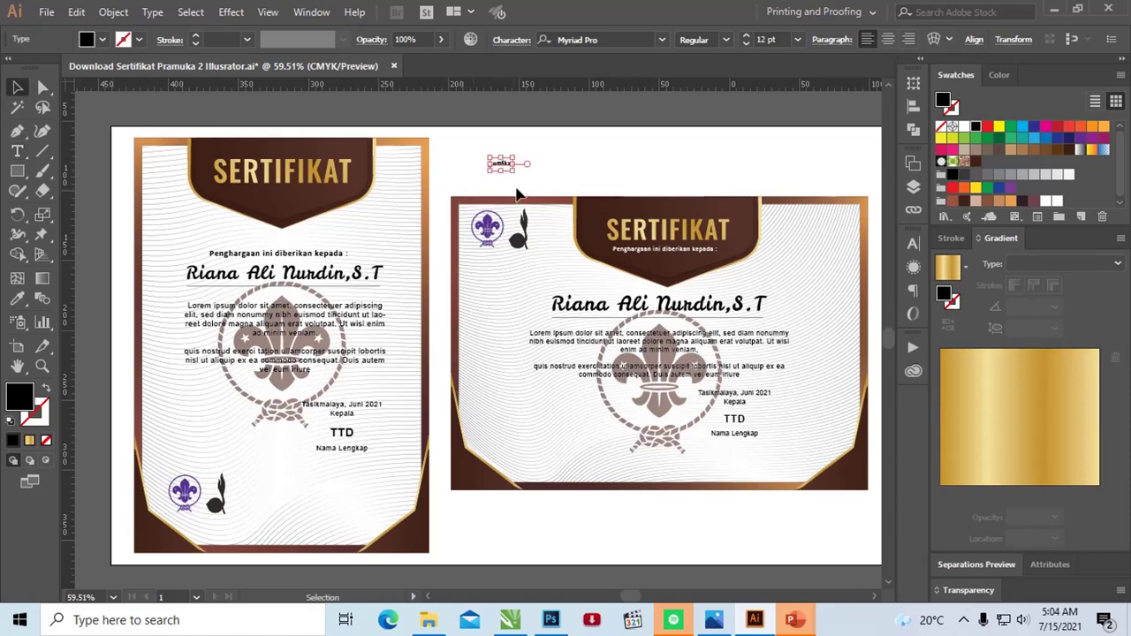
mouse_move(519, 172)
left_mouse_down()
mouse_move(644, 220)
mouse_move(567, 156)
left_mouse_up()
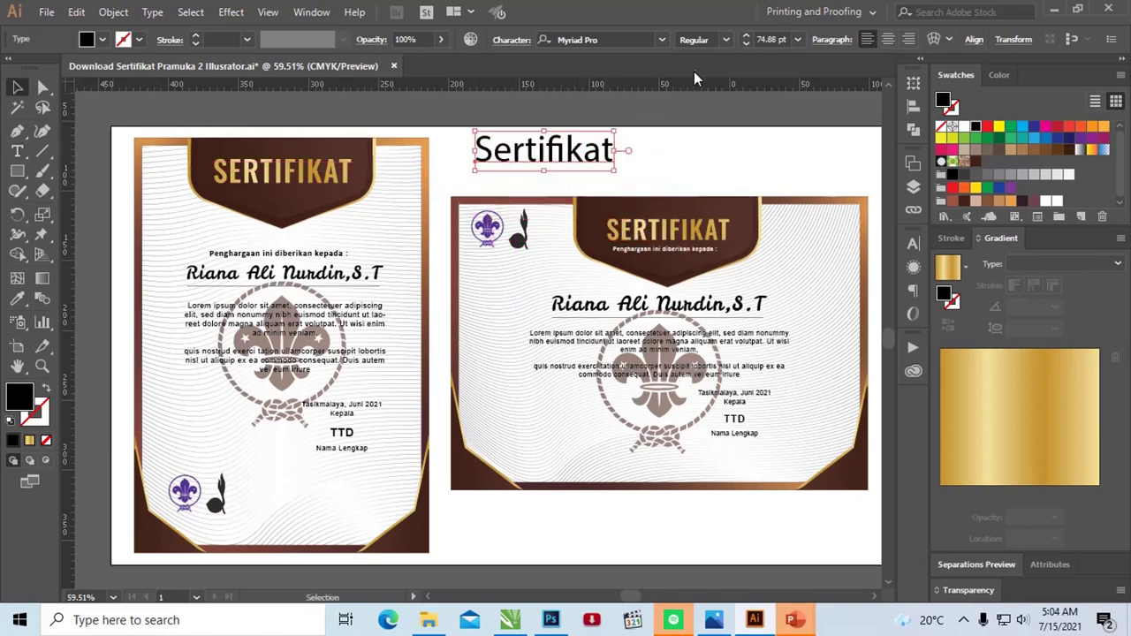
- Set the Sertifikat text to Oswald Bold at 74.88 pt
left_click(662, 39)
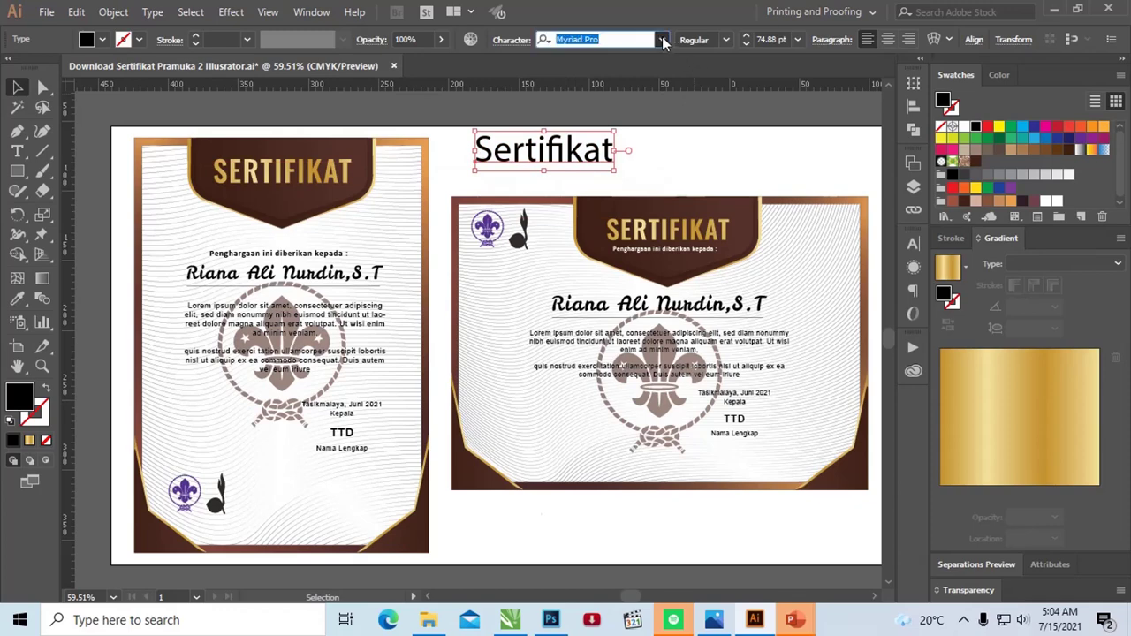
left_click(662, 39)
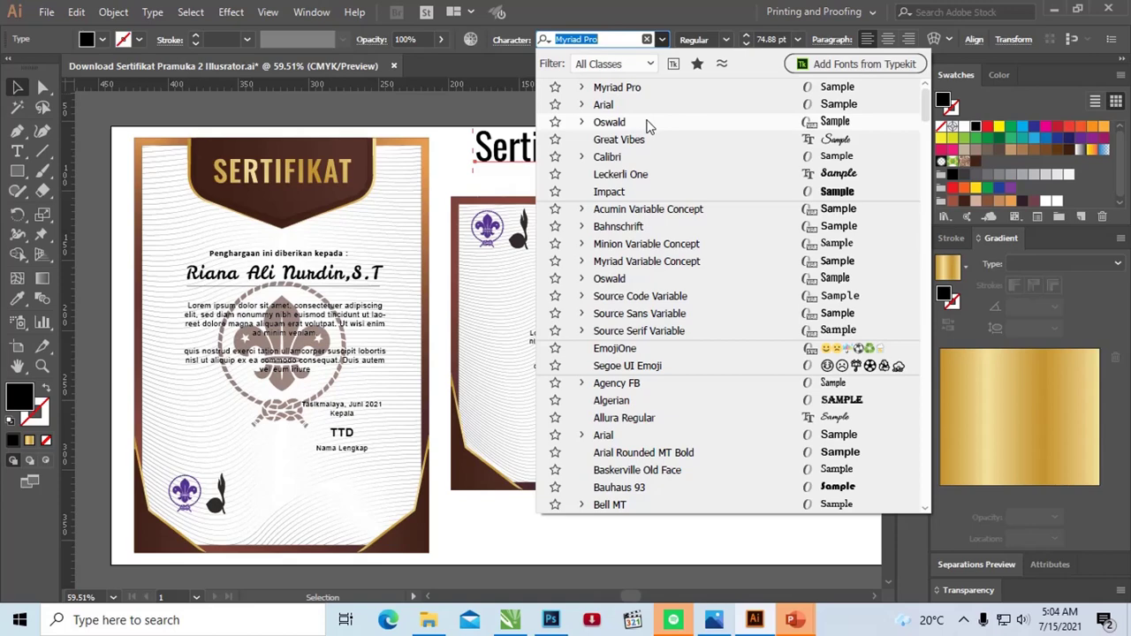
left_click(654, 122)
left_click(734, 40)
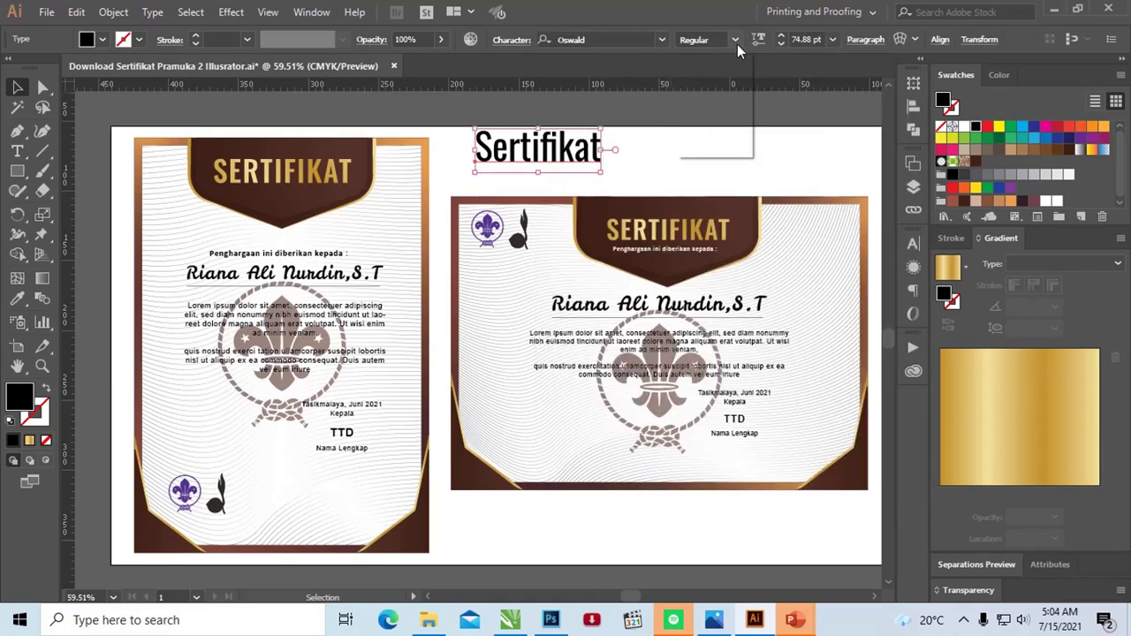
left_click(704, 149)
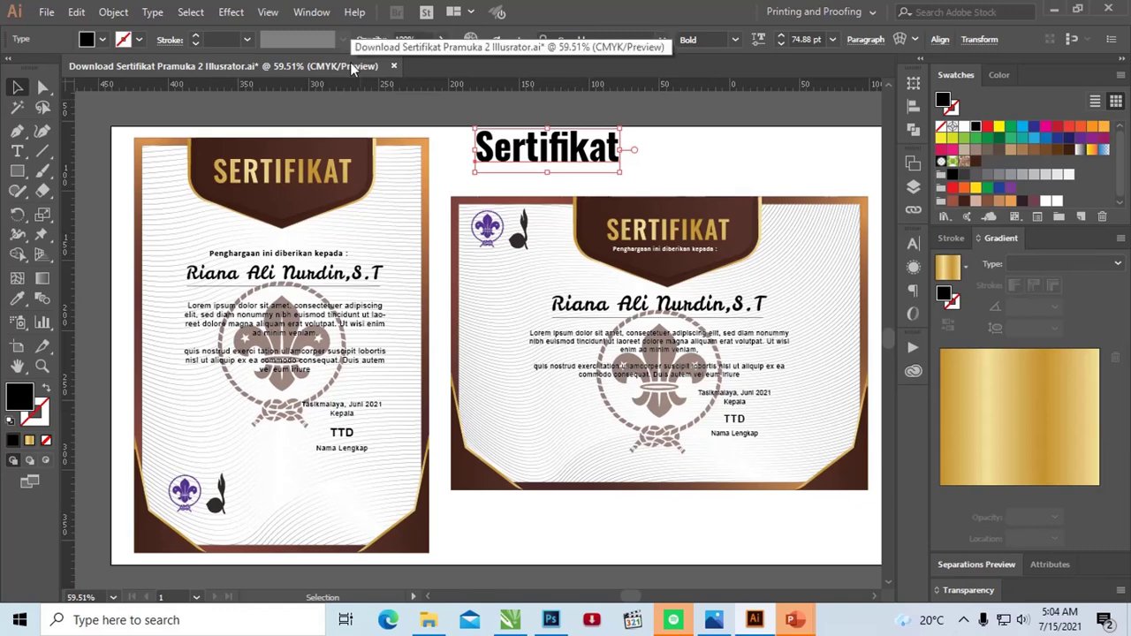
left_click(157, 13)
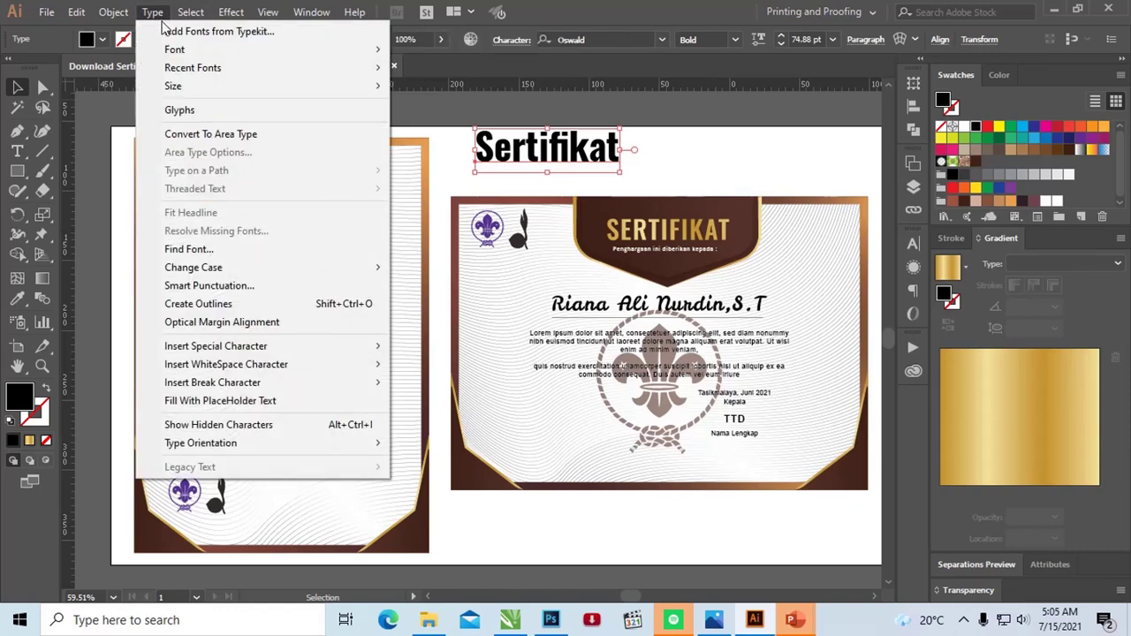
mouse_move(193, 267)
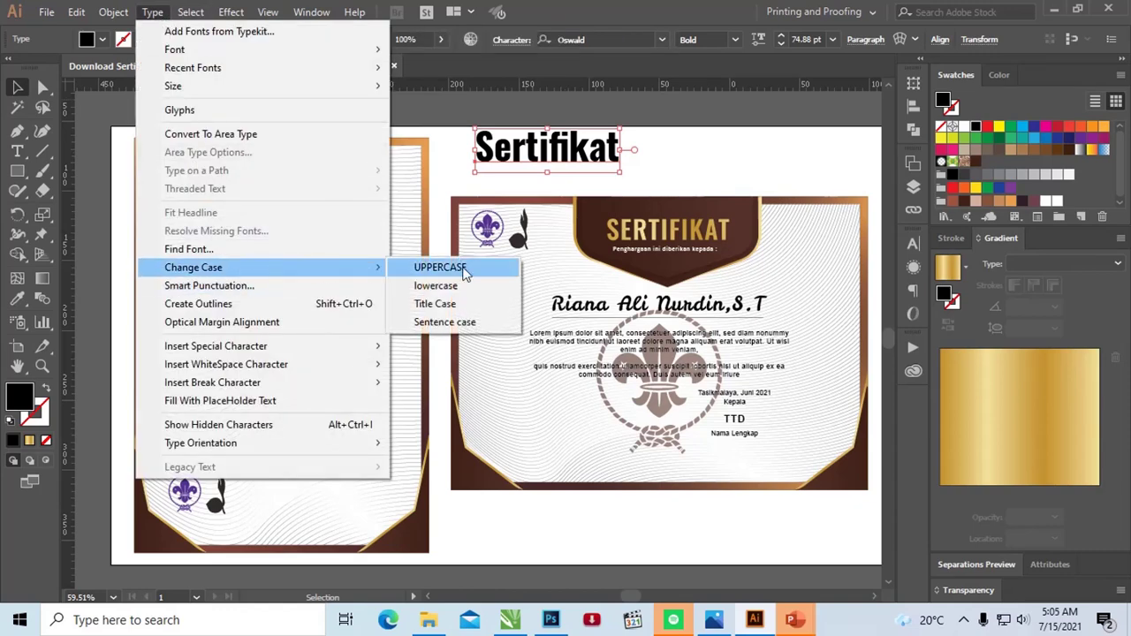
- Change the title to uppercase SERTIFIKAT set in Impact
left_click(492, 270)
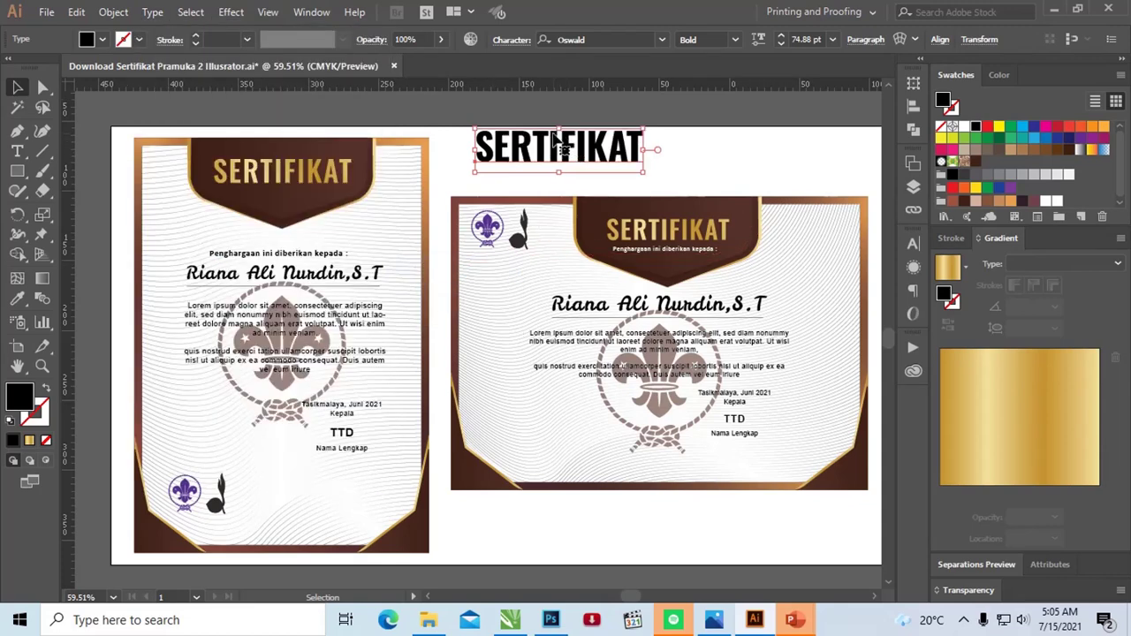
left_click_drag(556, 137, 531, 157)
left_click(663, 41)
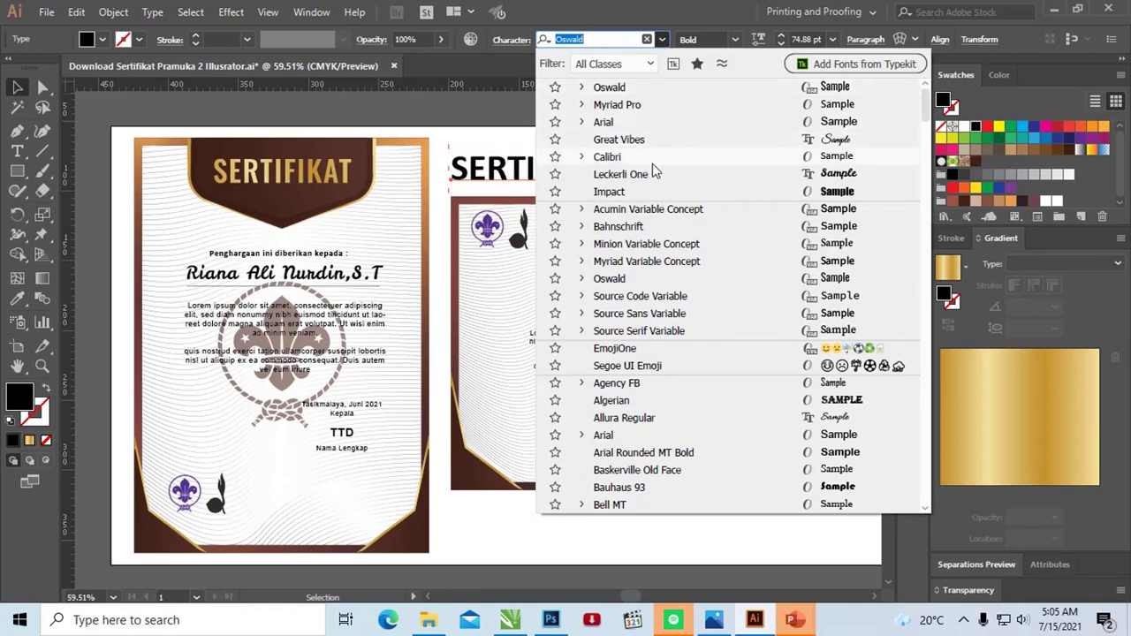
key("Escape")
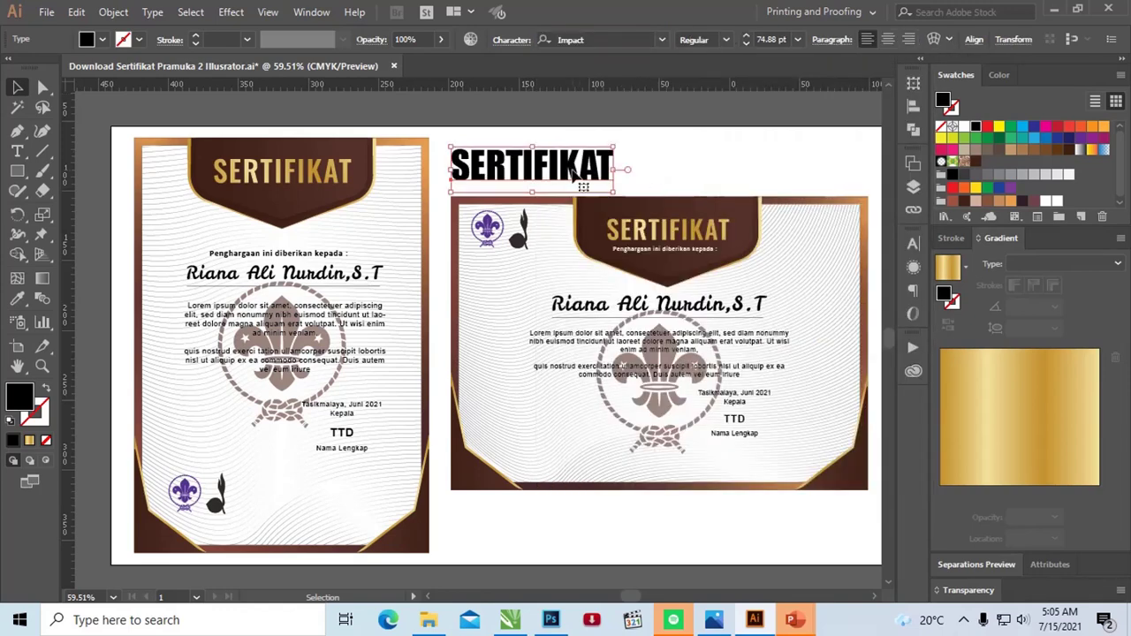
- Fill the SERTIFIKAT text with the gold linear gradient swatch
left_click_drag(575, 174, 533, 173)
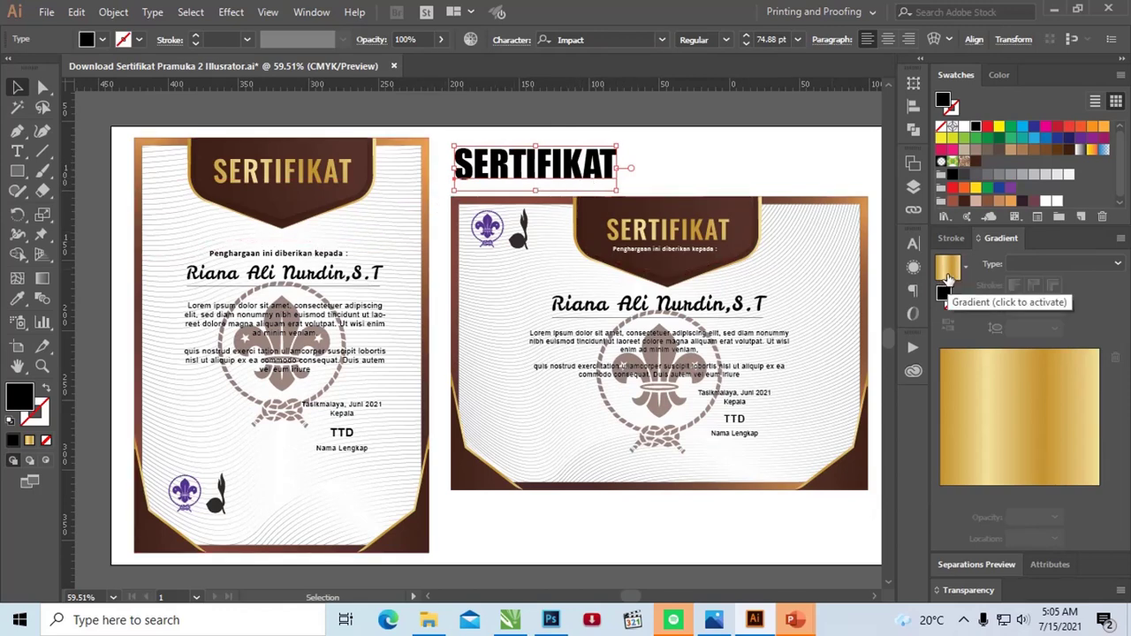
left_click(946, 282)
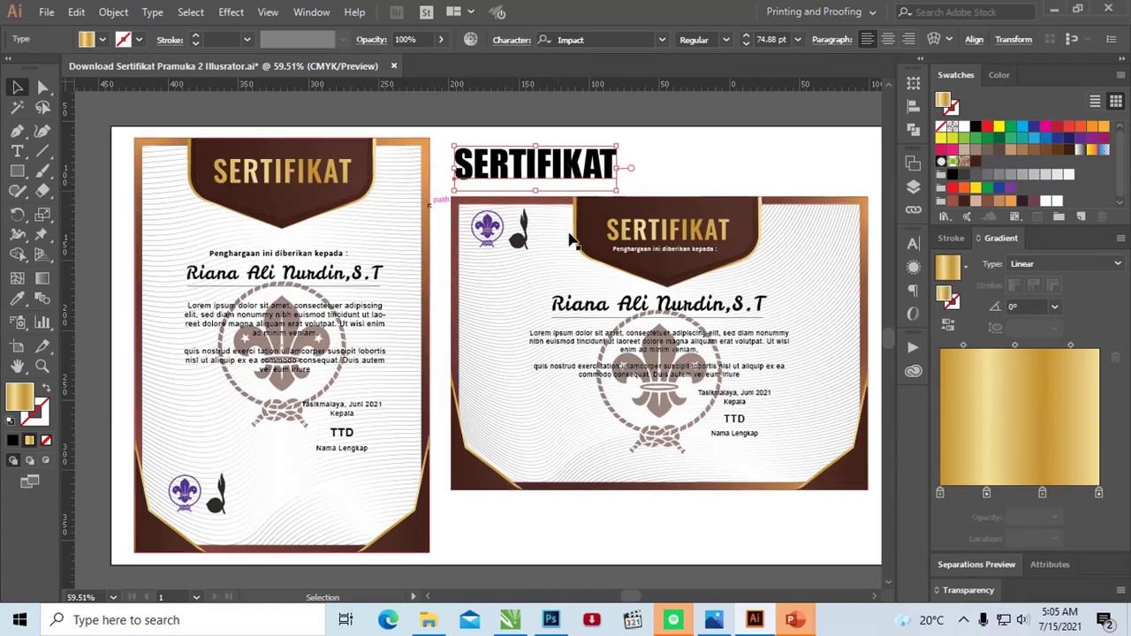
right_click(533, 168)
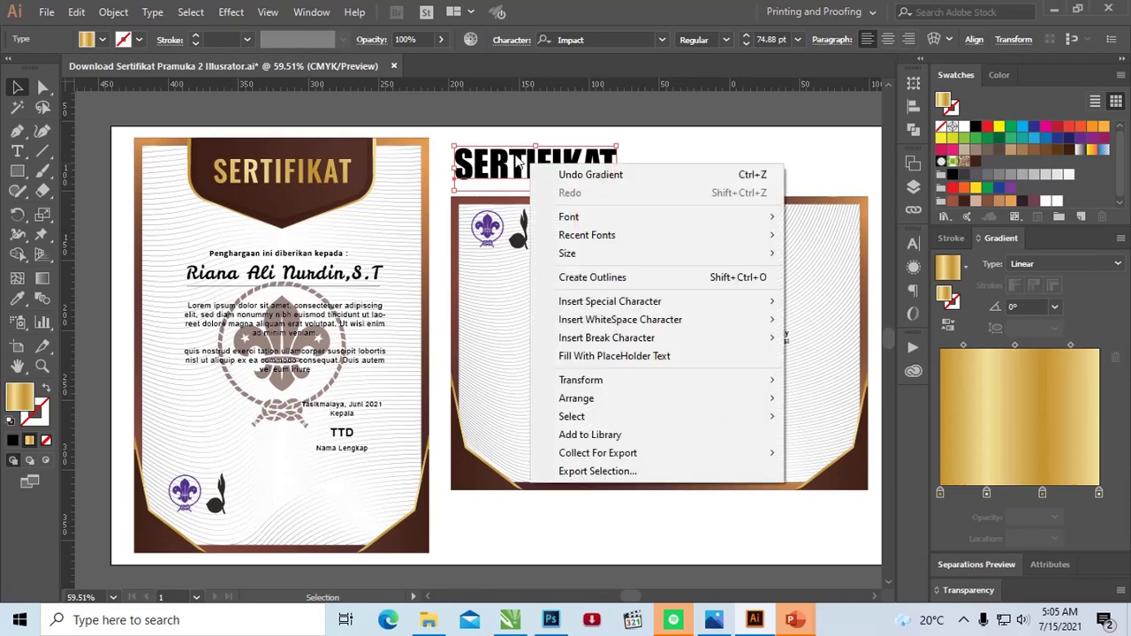
- Convert the SERTIFIKAT title into grouped letter outlines with Create Outlines
right_click(521, 156)
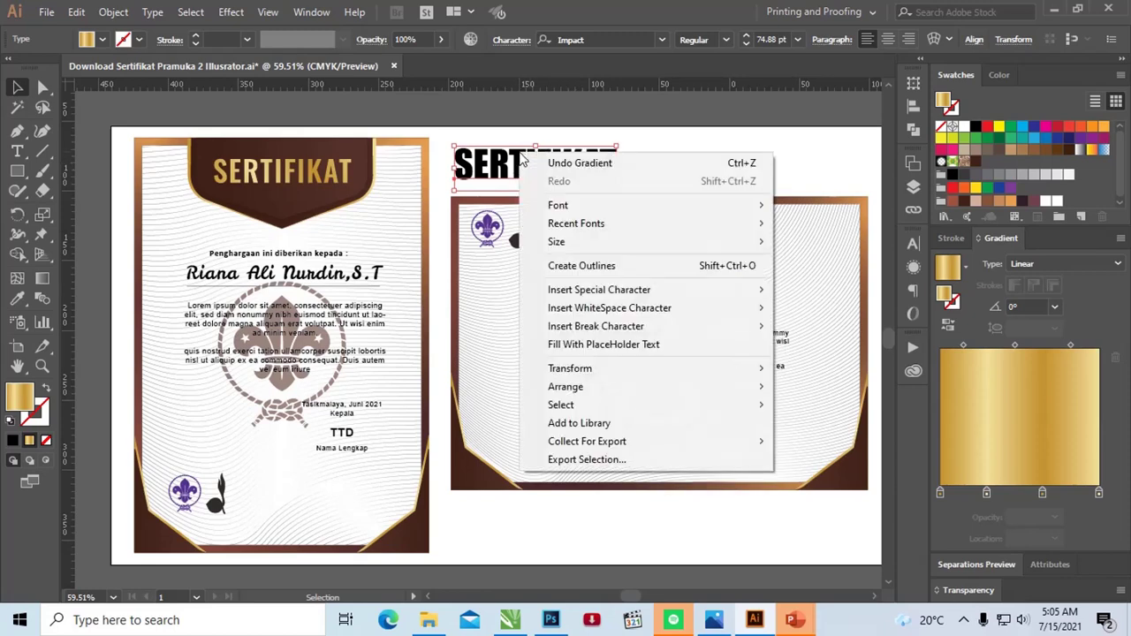
left_click(613, 266)
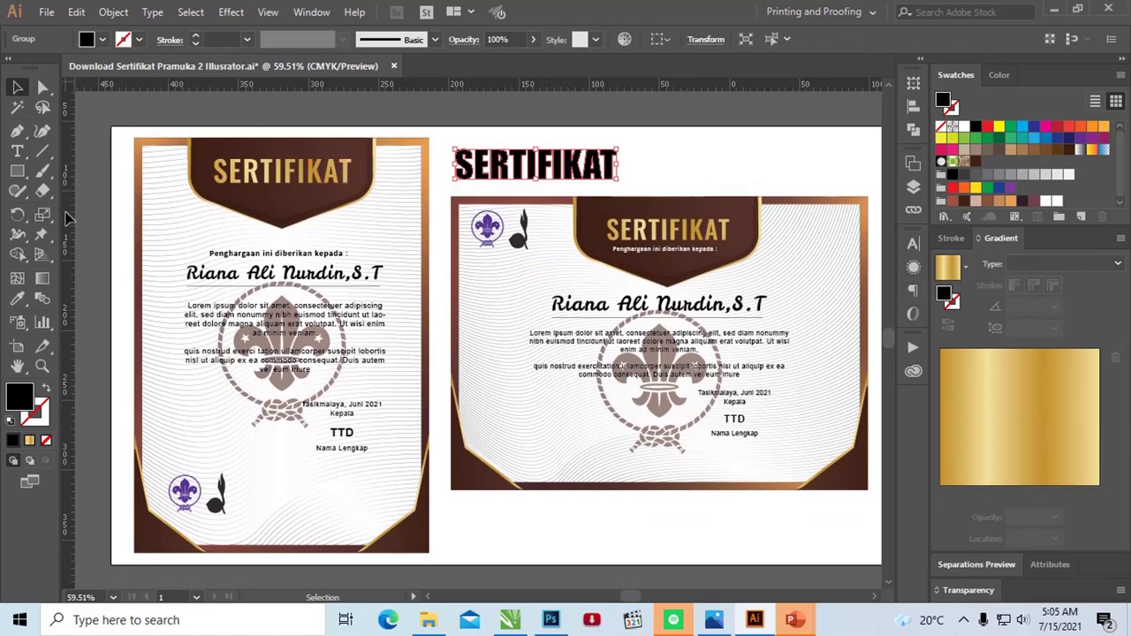
- Eyedrop the certificate's gold gradient onto the outlined title, angle it 14.1°, and reposition it
left_click(18, 302)
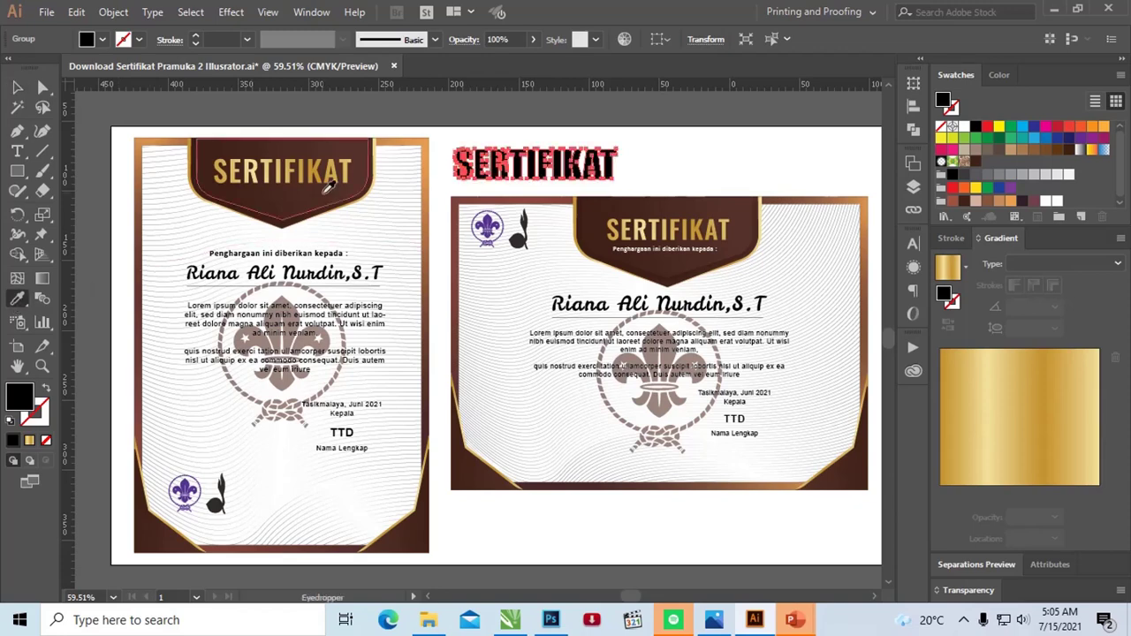
left_click(314, 174)
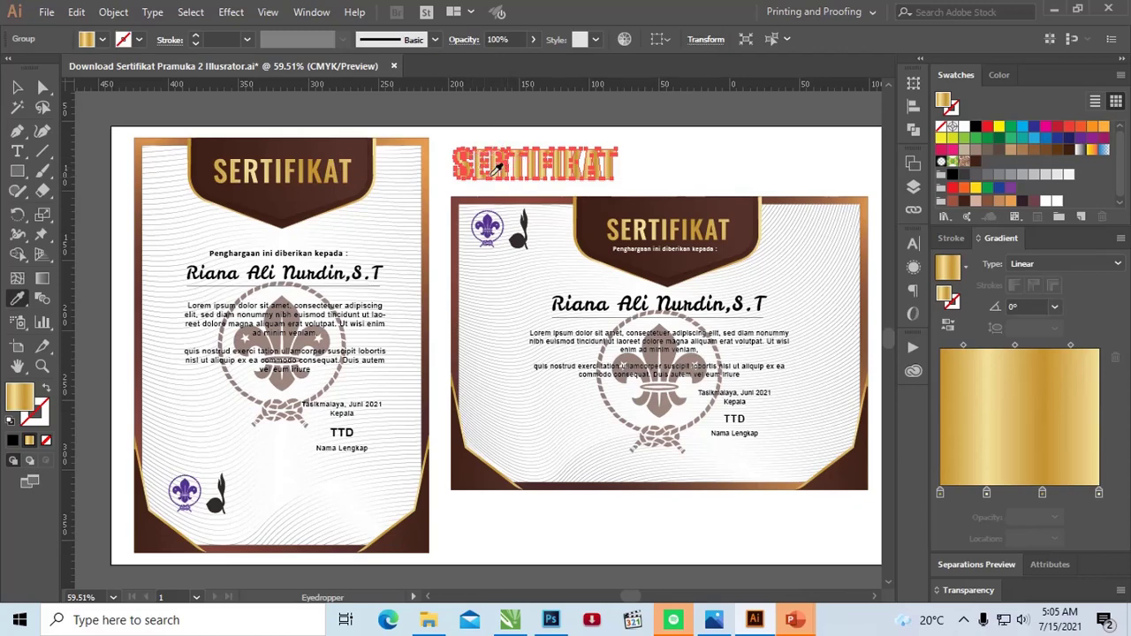
key("ctrl+shift+a")
left_click(42, 281)
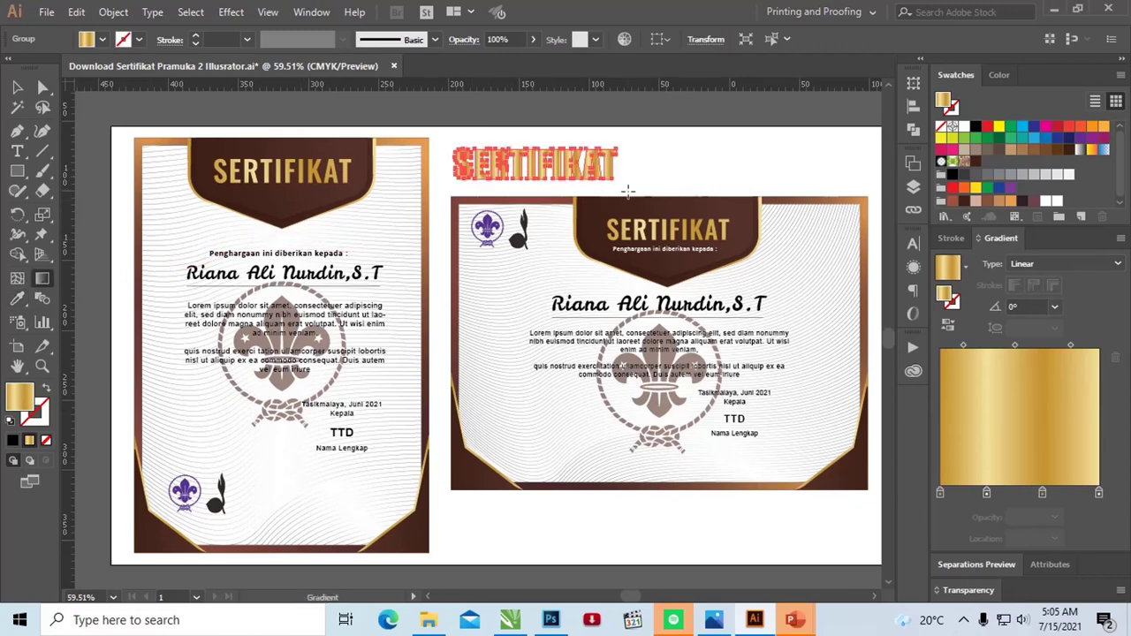
left_click_drag(446, 184, 633, 140)
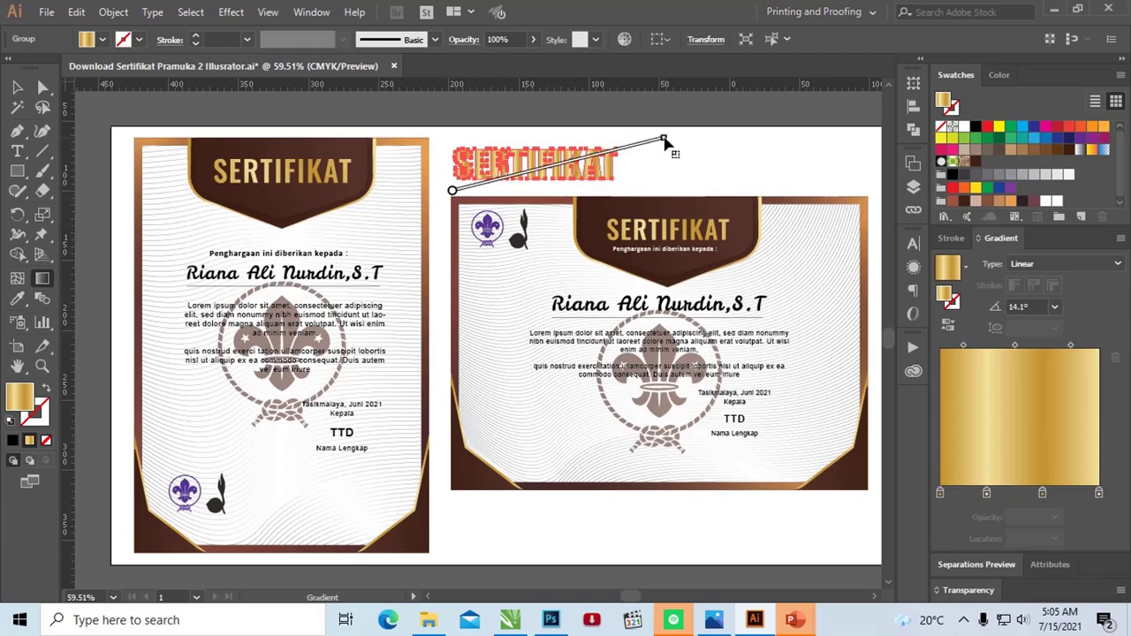
left_click(17, 87)
left_click(101, 118)
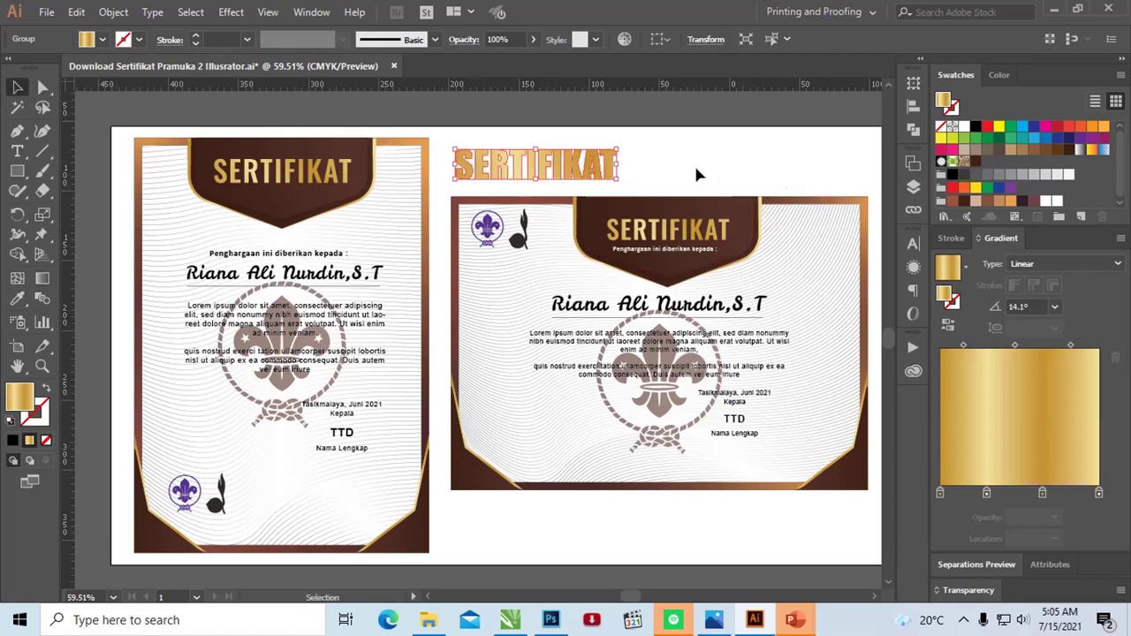
mouse_move(526, 173)
left_mouse_down()
mouse_move(251, 196)
mouse_move(263, 214)
mouse_move(521, 156)
left_mouse_up()
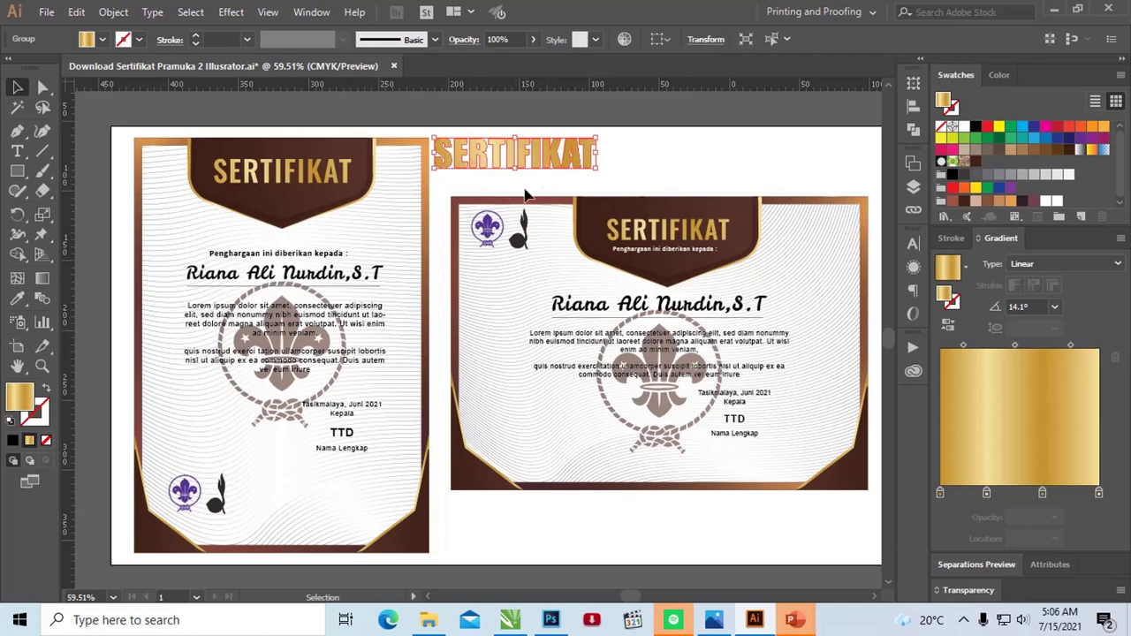
- Delete the extra gold SERTIFIKAT title and marquee-select the whole left certificate
key("Delete")
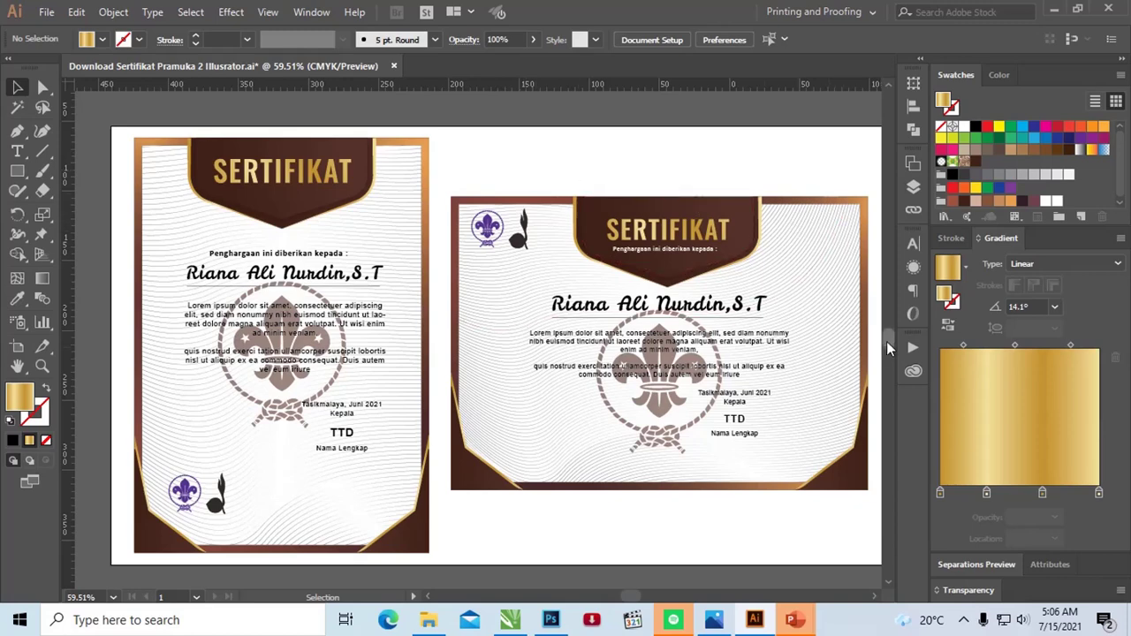
mouse_move(890, 341)
left_mouse_down()
mouse_move(889, 351)
mouse_move(890, 342)
left_mouse_up()
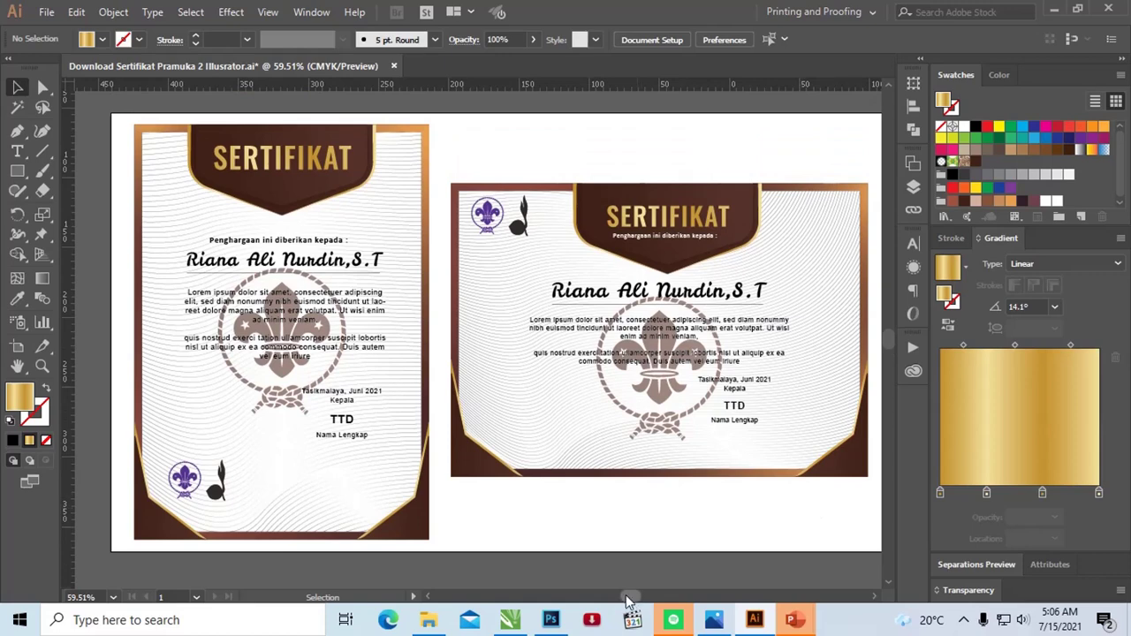
left_click_drag(118, 113, 449, 321)
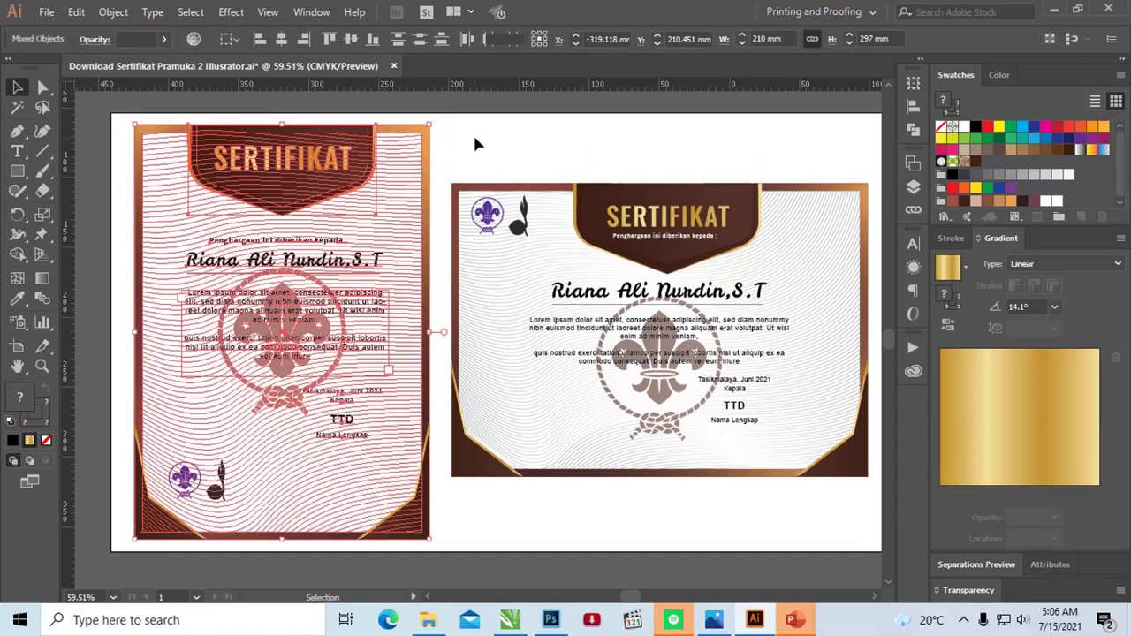
left_click(475, 143)
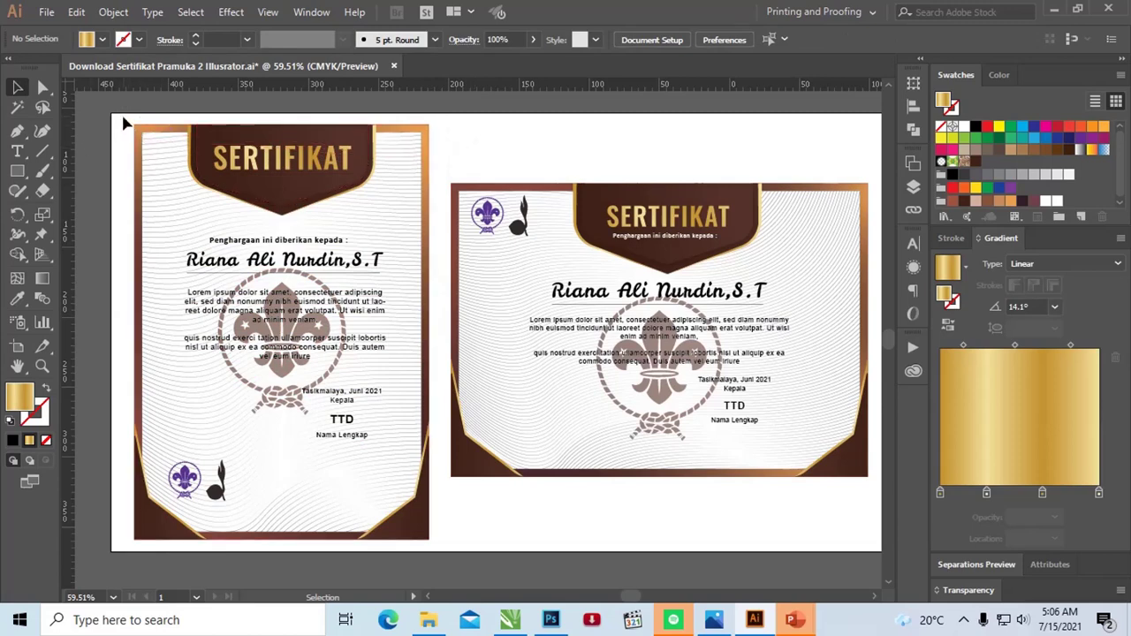
left_click_drag(124, 118, 435, 547)
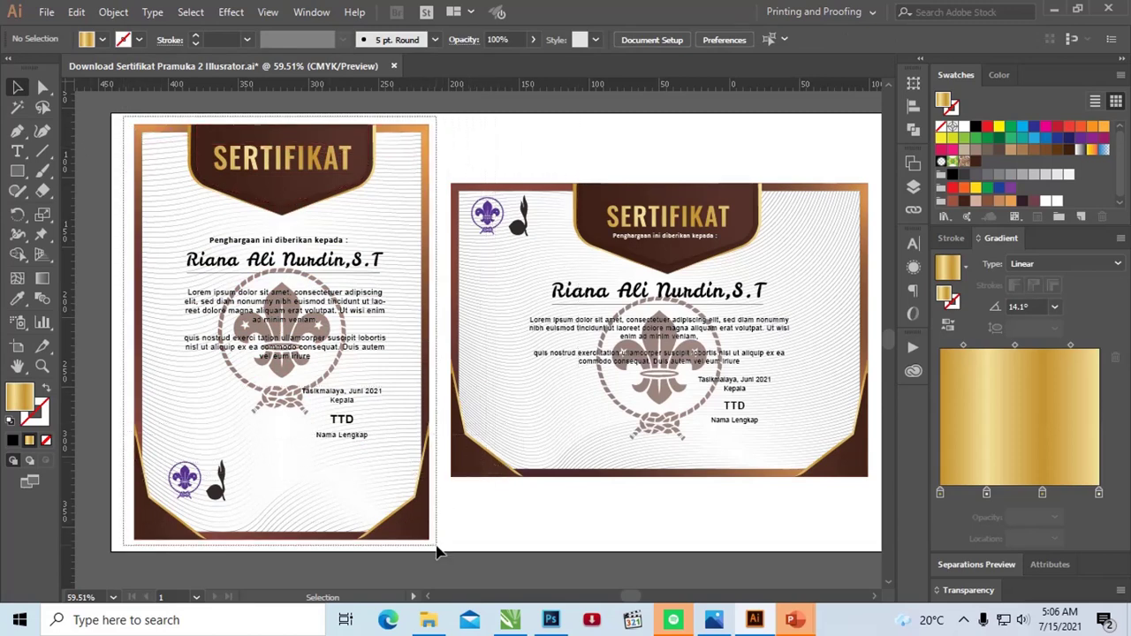
- Undo an accidental nudge and save the left certificate's colours as colour group 'baru'
left_click_drag(438, 552, 407, 527)
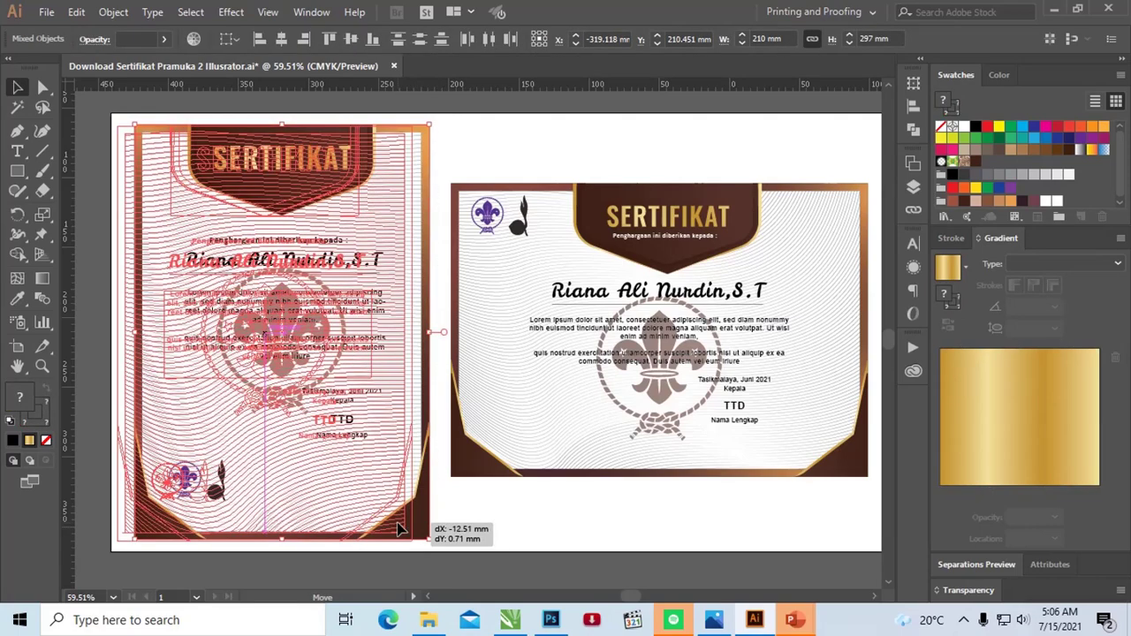
key("ctrl+z")
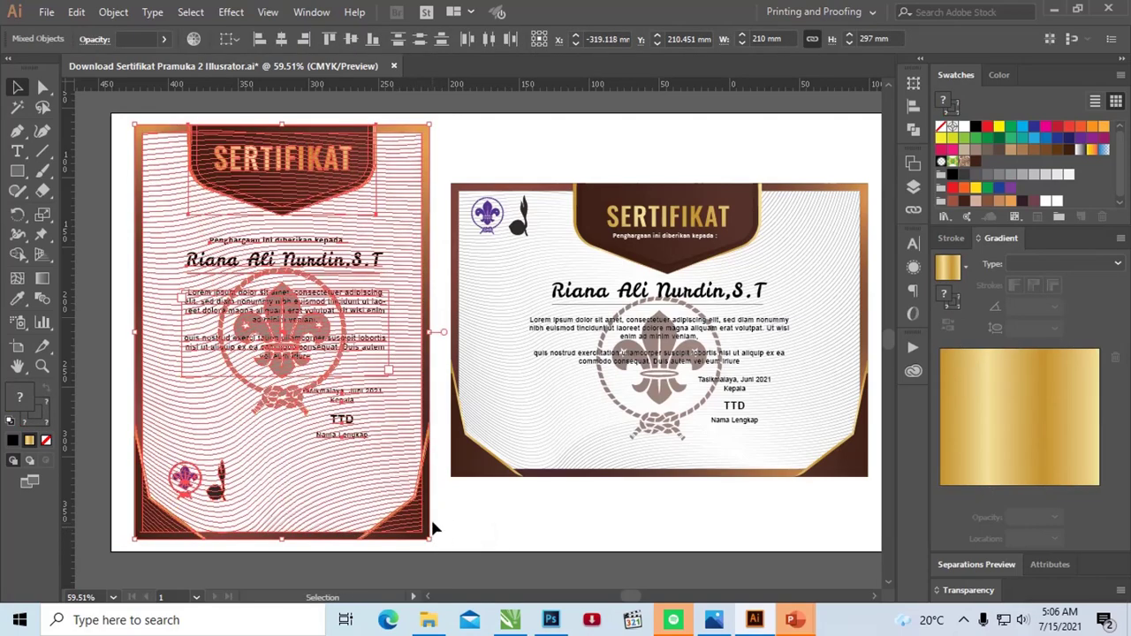
left_click(1059, 217)
left_click_drag(831, 158, 795, 143)
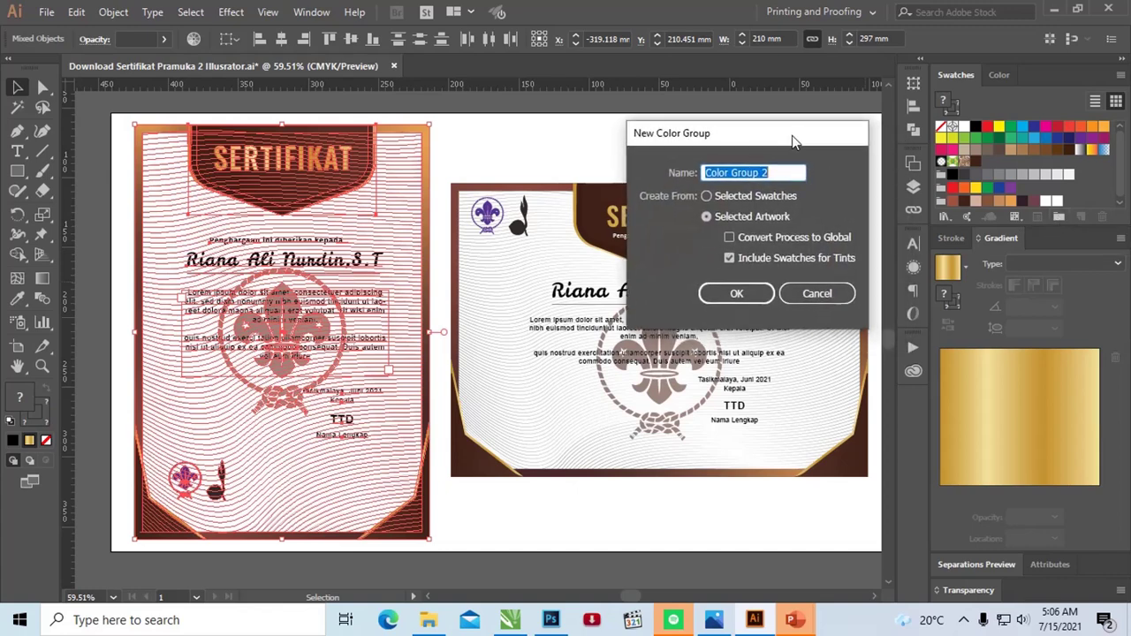
type("baru")
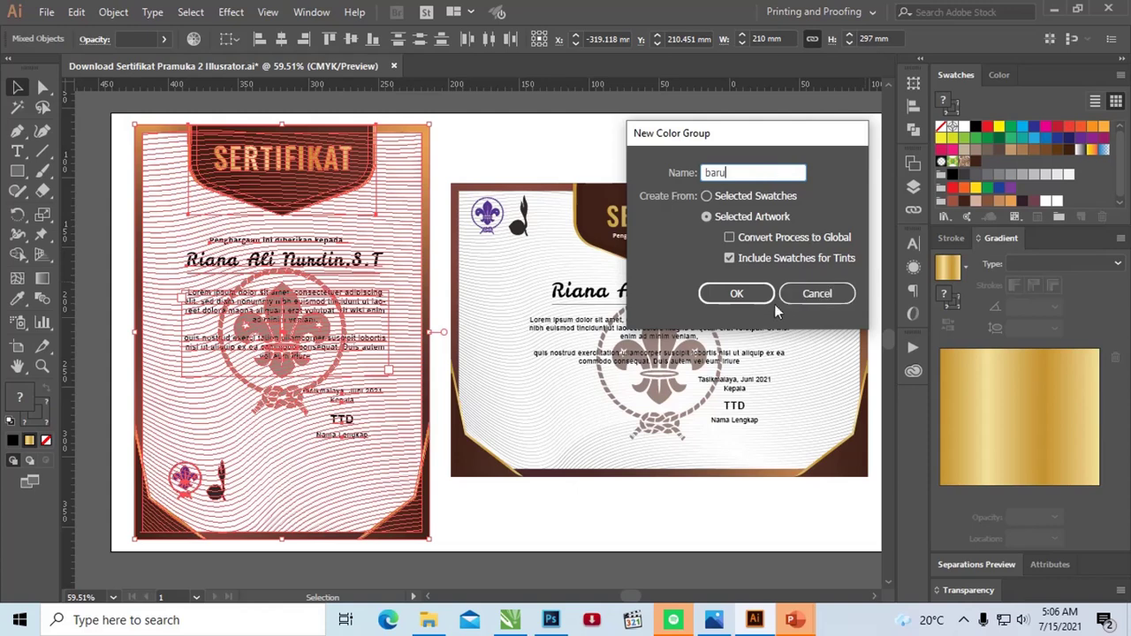
left_click(741, 294)
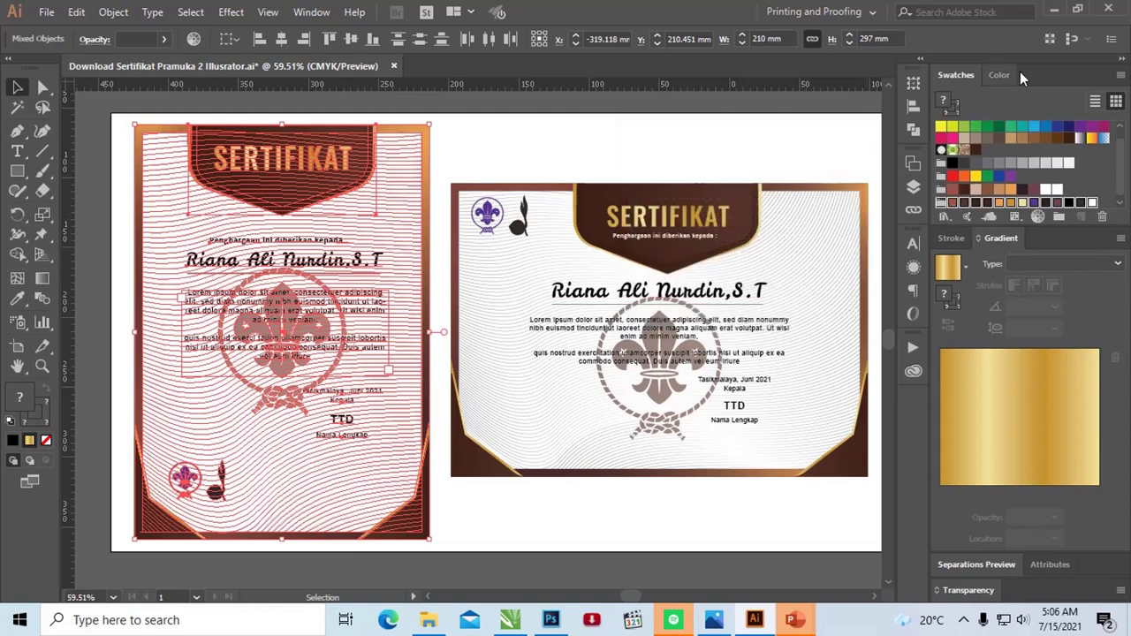
- Open the baru colour group in Recolor Artwork
left_click_drag(957, 75, 649, 100)
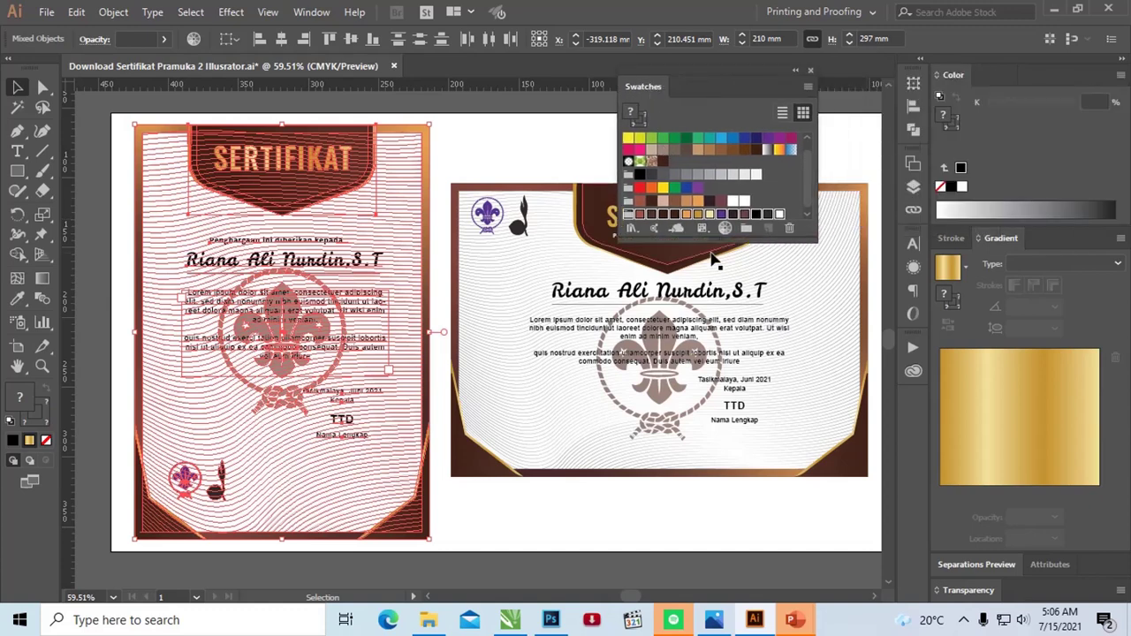
left_click_drag(718, 242, 754, 304)
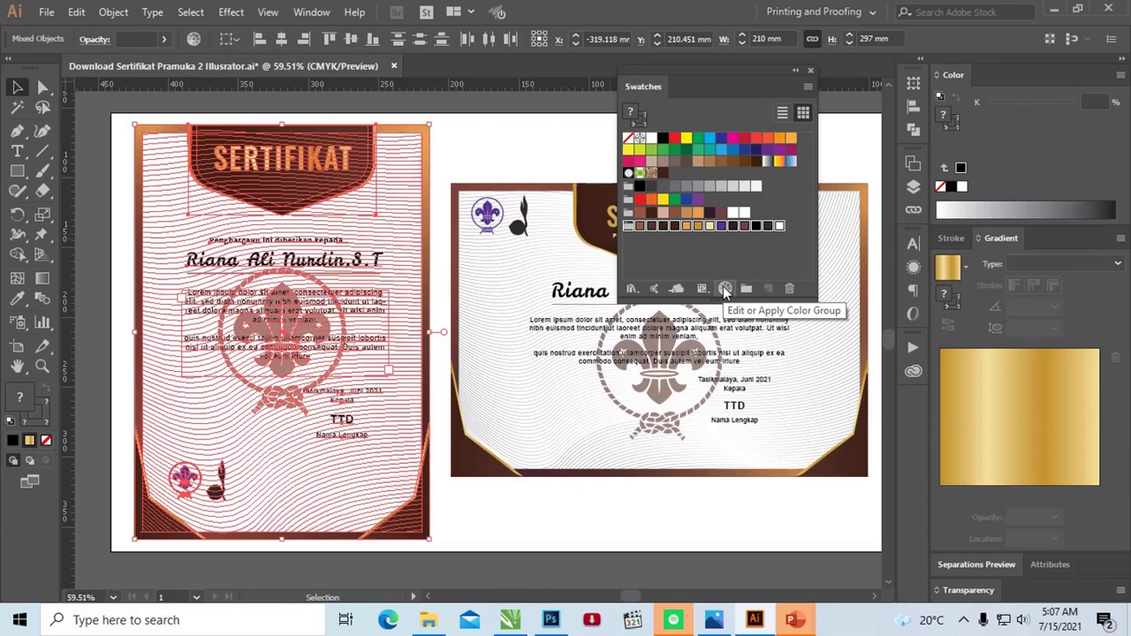
left_click(725, 290)
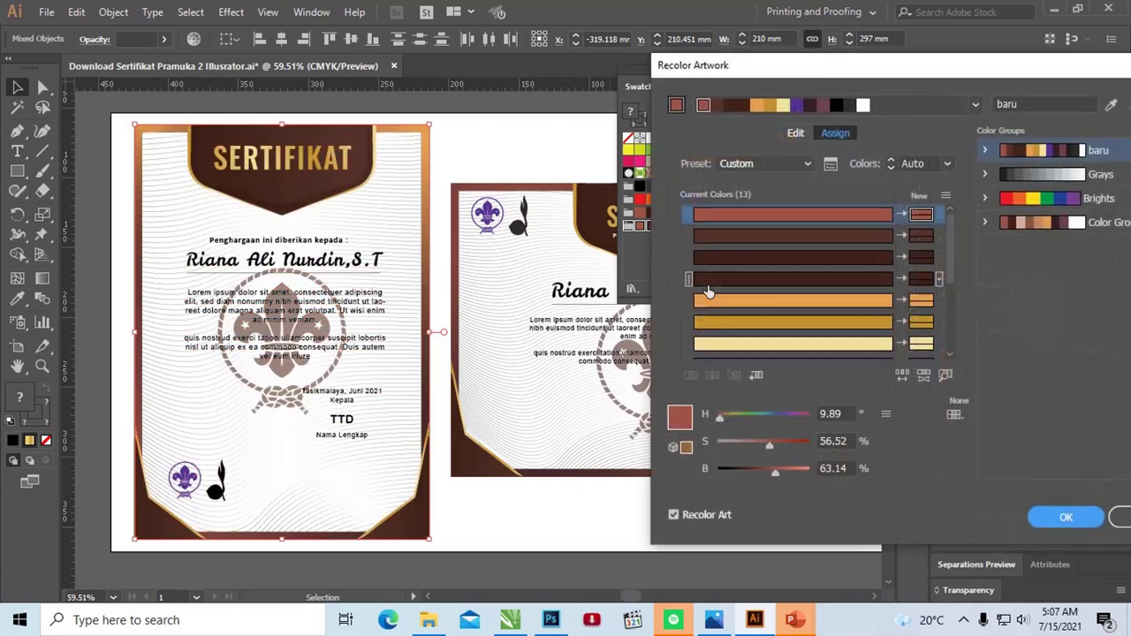
- Rotate the linked colour-wheel hues to purple and blue, base colour at H 240.68°
left_click_drag(821, 76, 678, 59)
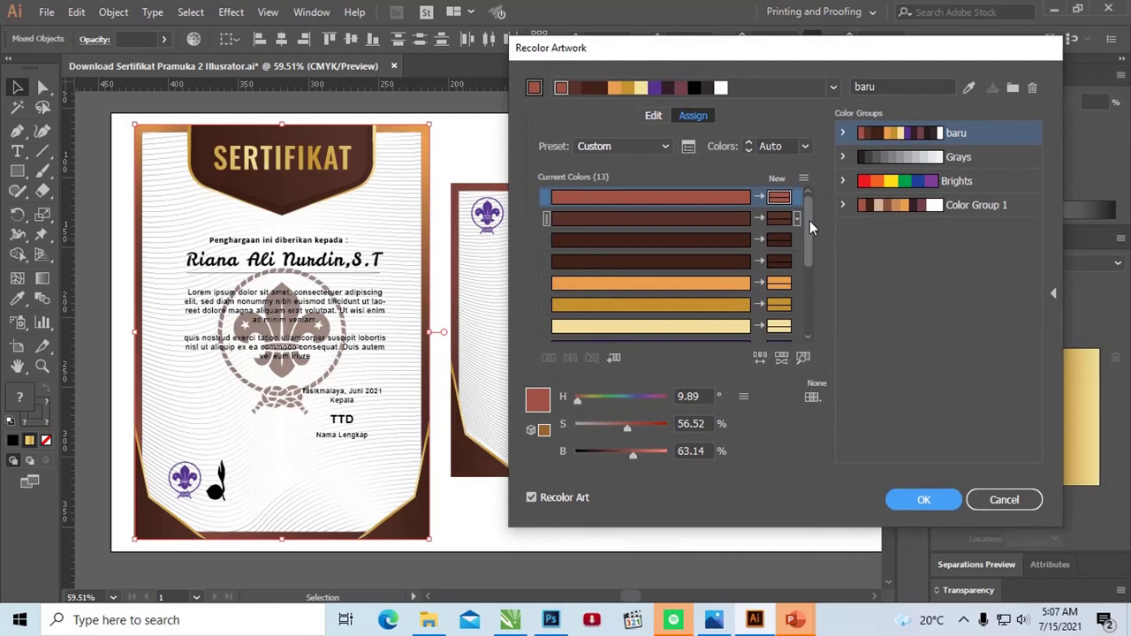
mouse_move(810, 220)
left_mouse_down()
mouse_move(803, 310)
mouse_move(809, 210)
left_mouse_up()
left_click(654, 122)
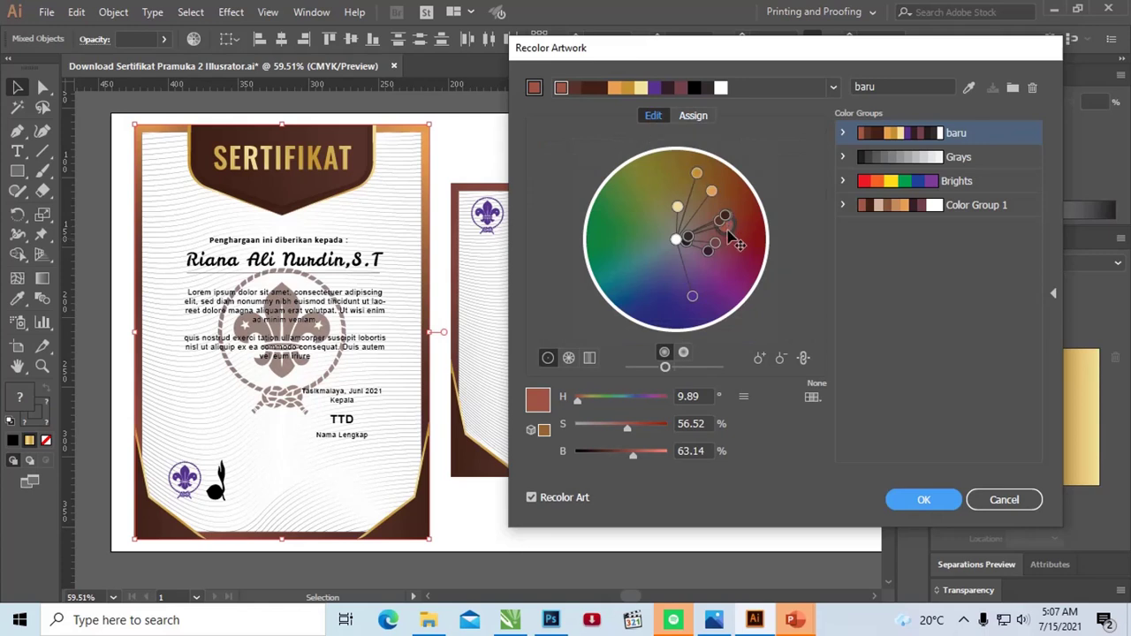
mouse_move(728, 233)
left_mouse_down()
mouse_move(721, 305)
mouse_move(686, 315)
left_mouse_up()
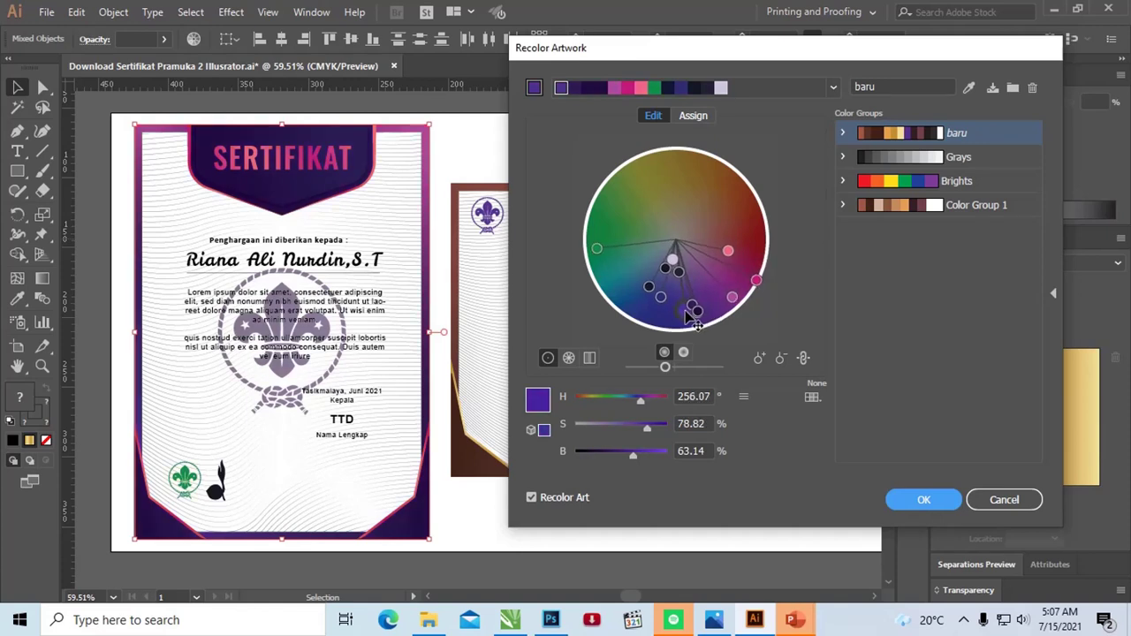
left_click_drag(686, 313, 663, 317)
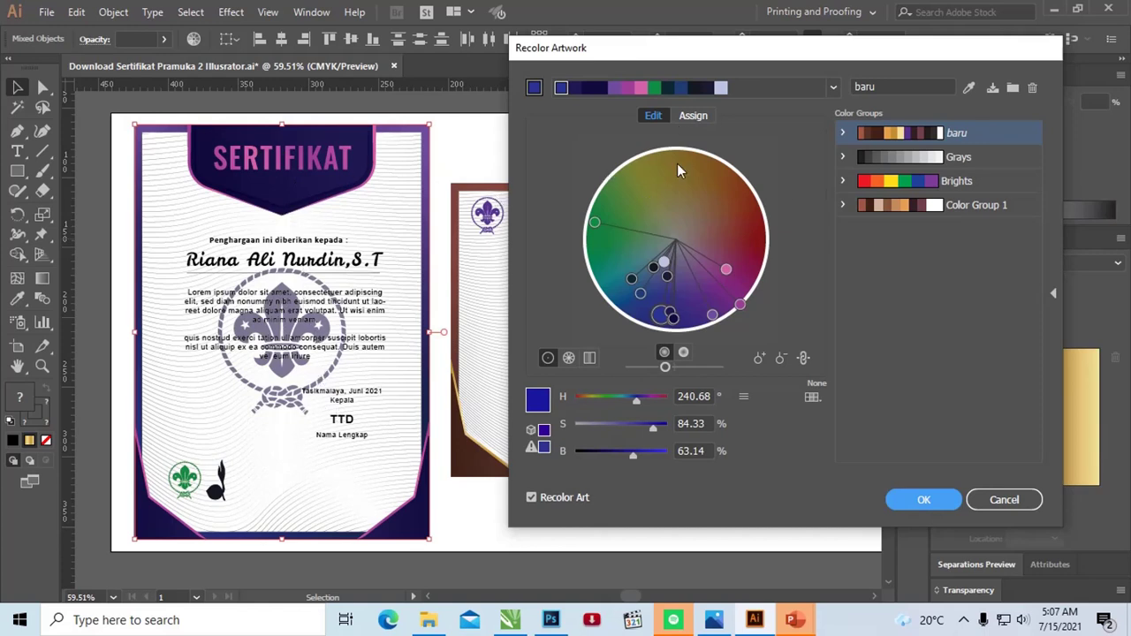
left_click(689, 116)
- Reset the orange, gold and pale-yellow rows' new colours to their originals
scroll(767, 290, "down", 2)
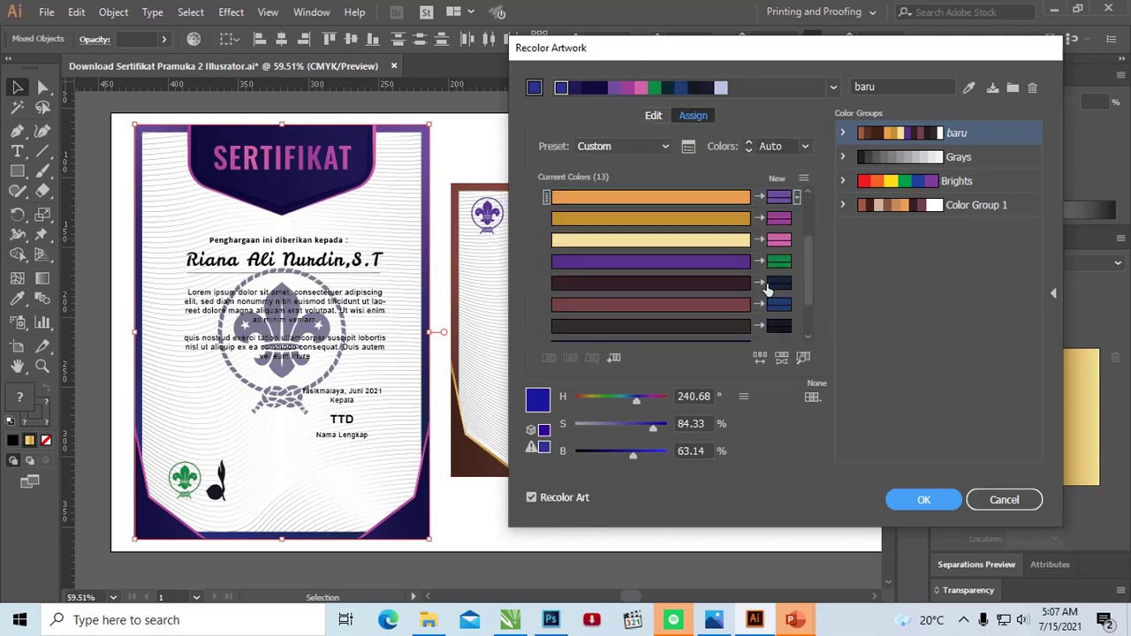
scroll(769, 283, "up", 2)
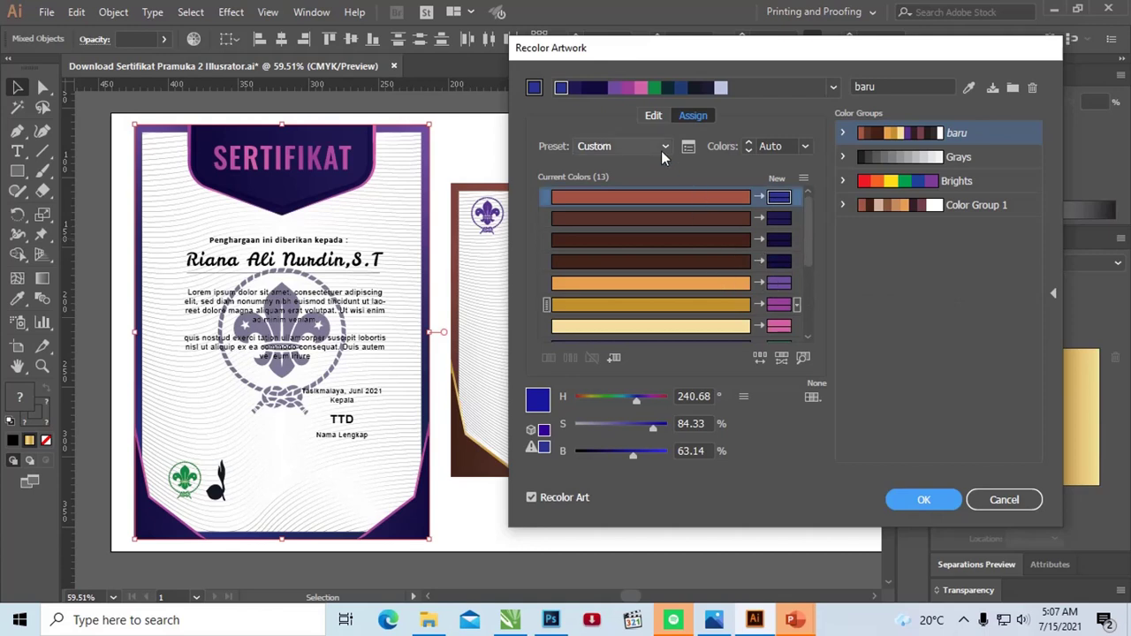
left_click(780, 284)
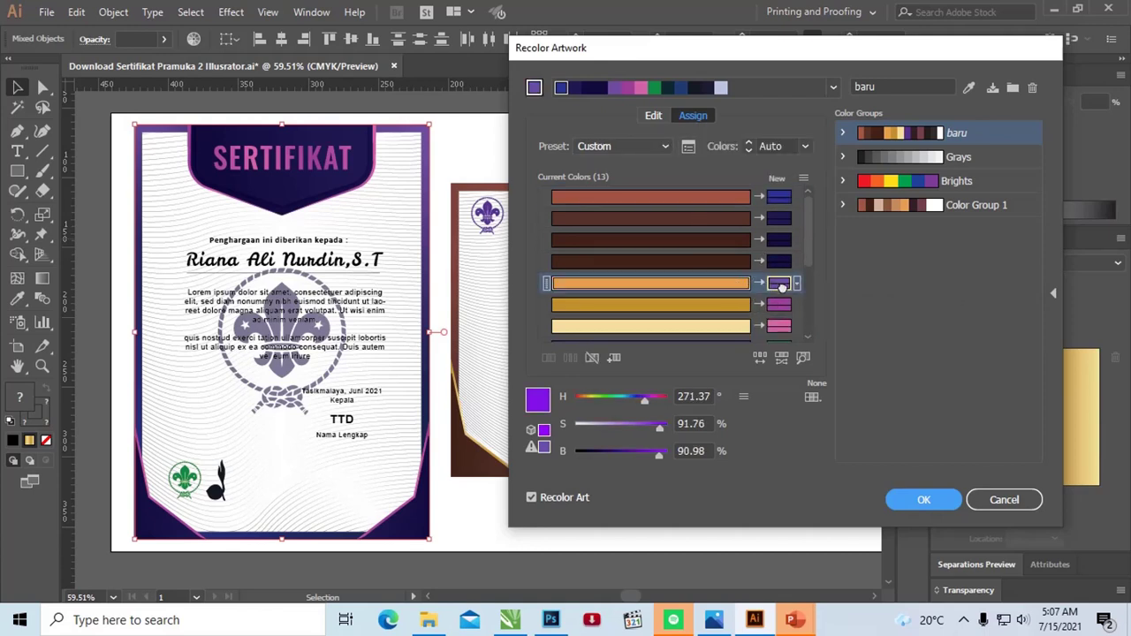
left_click(777, 305)
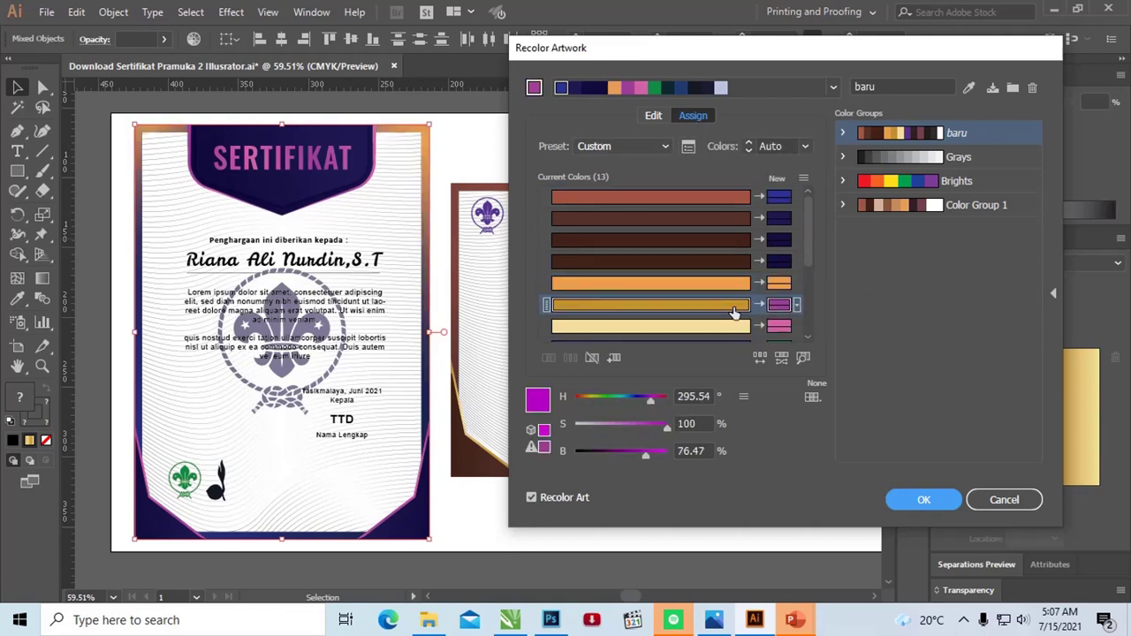
left_click(779, 307)
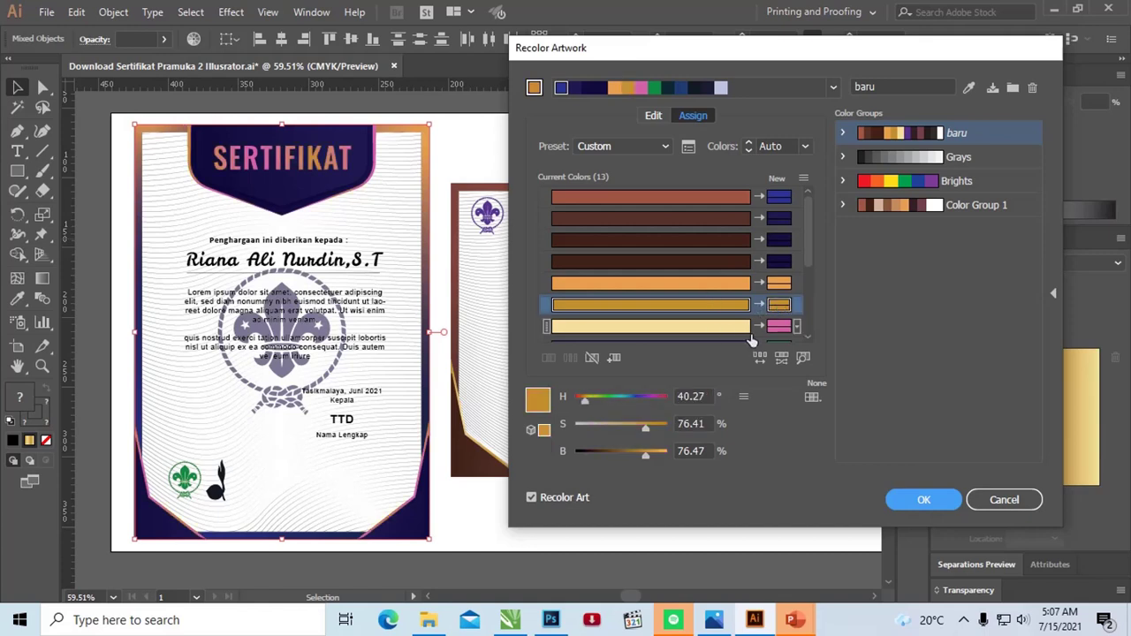
left_click(779, 326)
left_click(779, 326)
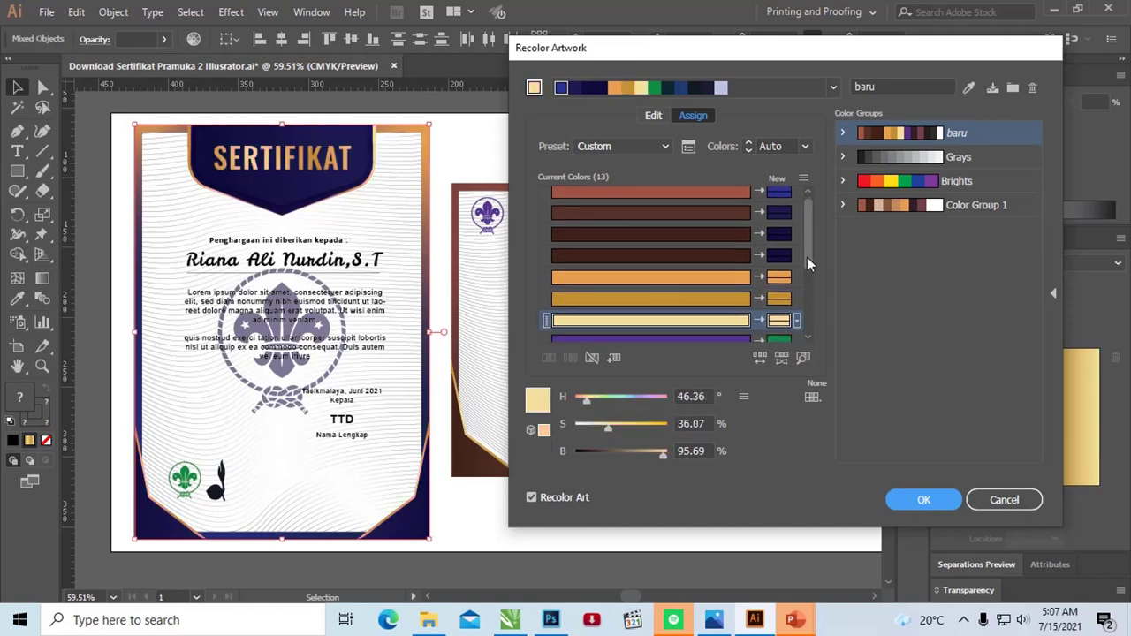
- Restore the logo colour to purple and apply the recolouring with OK
mouse_move(807, 257)
left_mouse_down()
mouse_move(811, 325)
mouse_move(808, 273)
left_mouse_up()
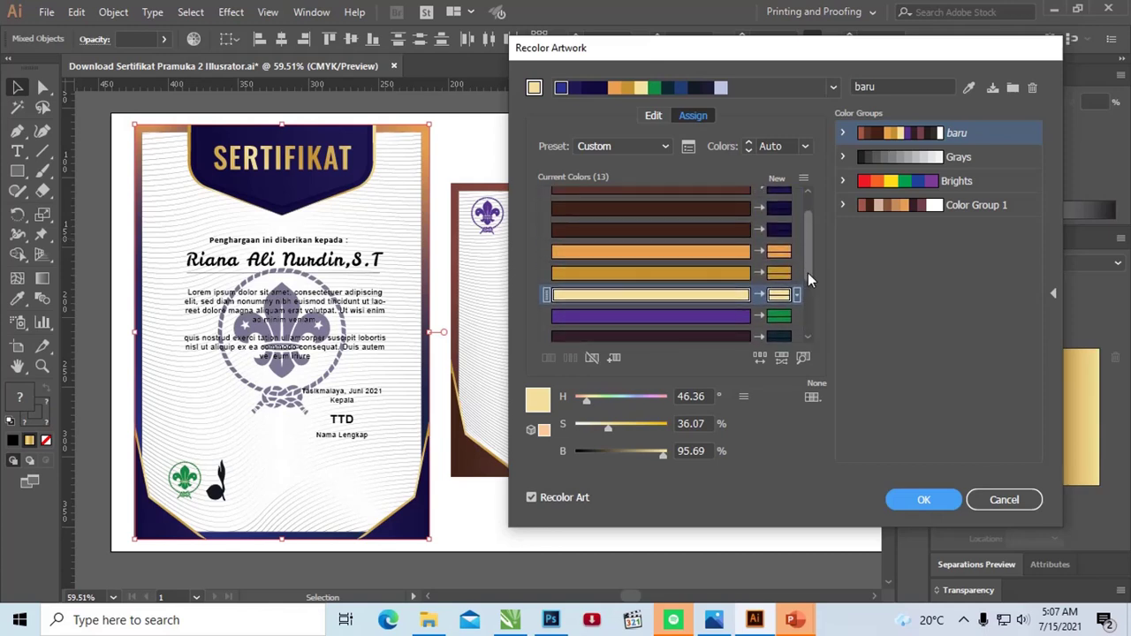
left_click(739, 320)
left_click_drag(739, 320, 783, 318)
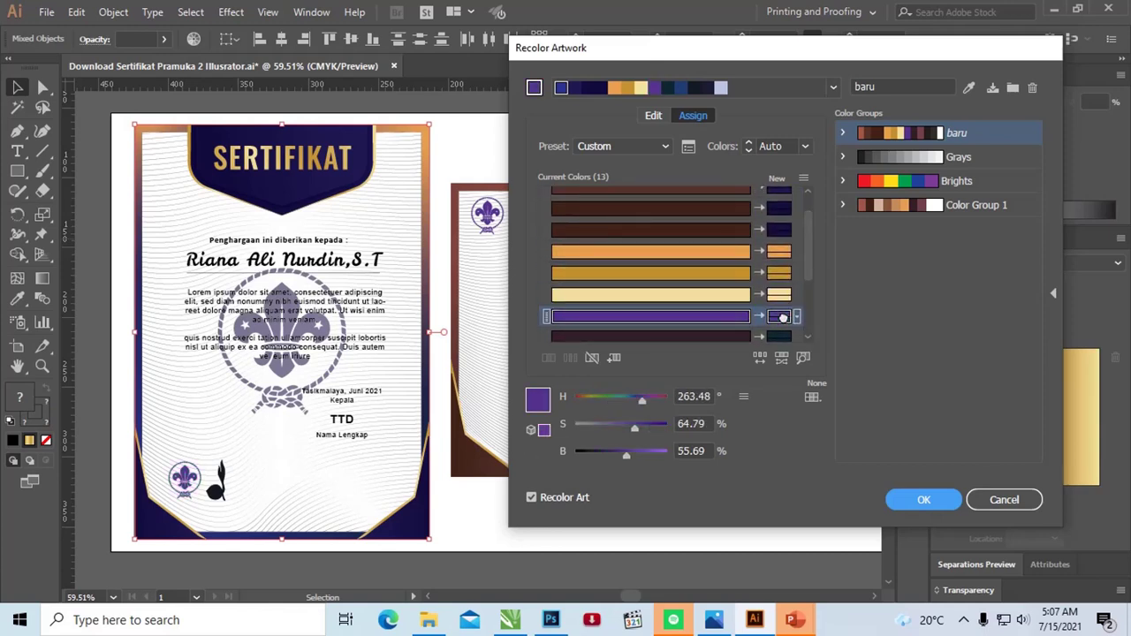
left_click_drag(807, 266, 805, 253)
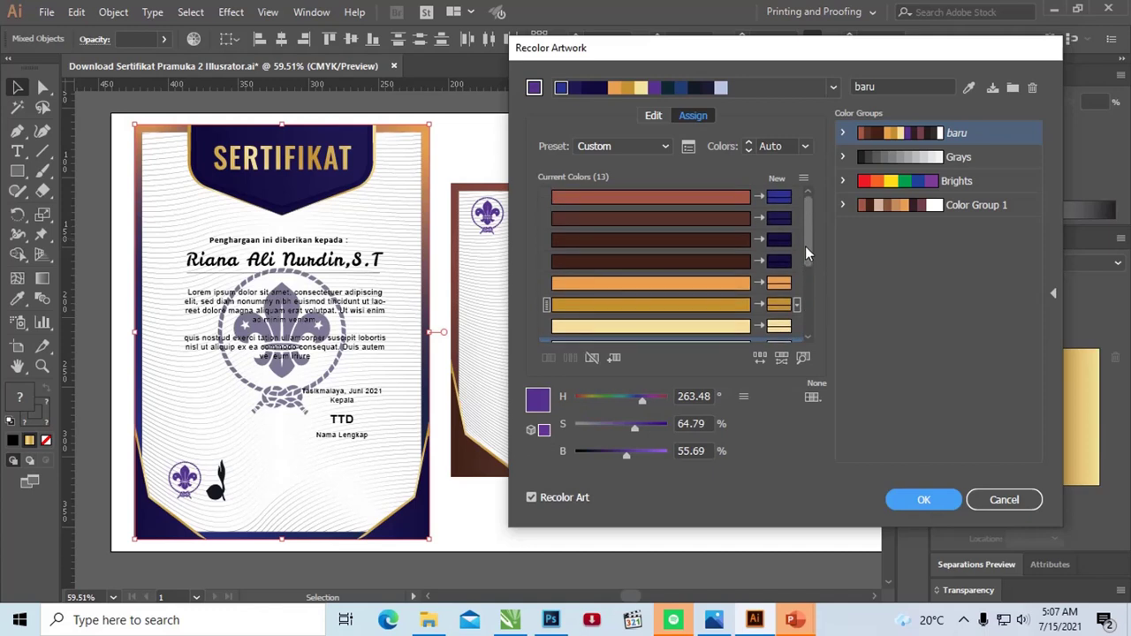
mouse_move(650, 274)
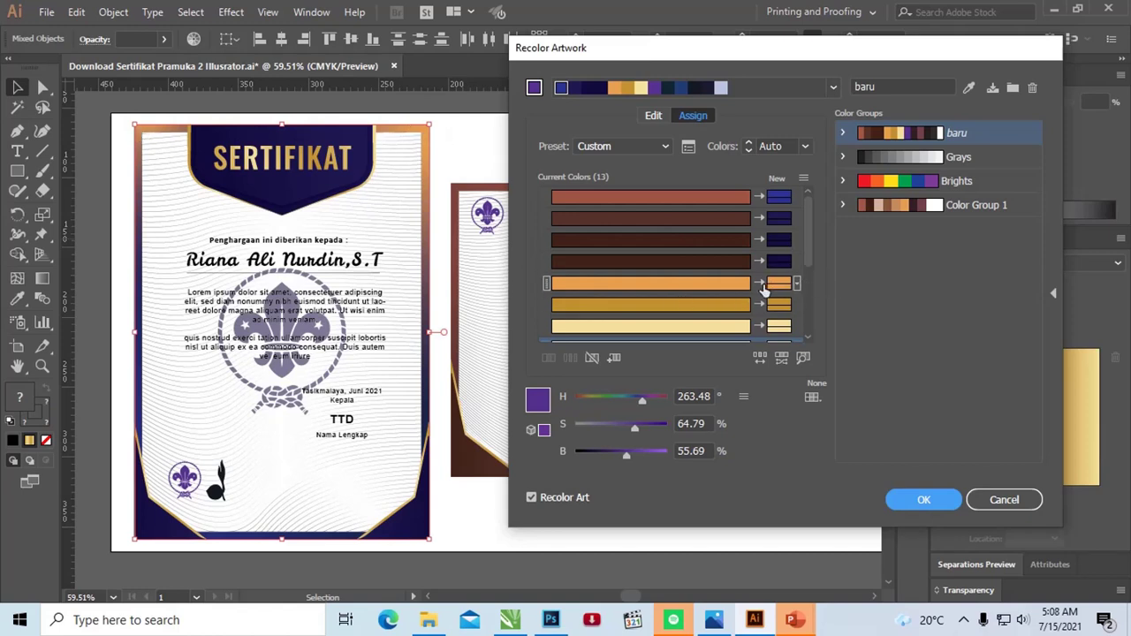
mouse_move(813, 254)
left_mouse_down()
mouse_move(808, 326)
mouse_move(811, 247)
left_mouse_up()
left_click(924, 502)
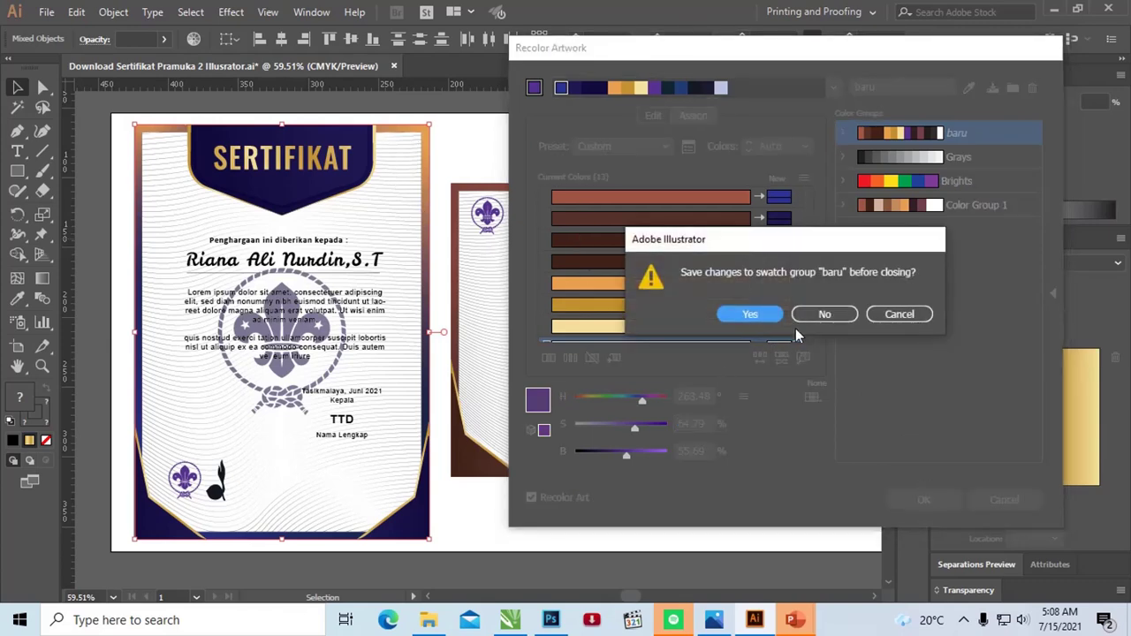
- Dismiss the save-swatch prompt and eyedrop the certificate's navy gradient onto the background rectangle
left_click(750, 315)
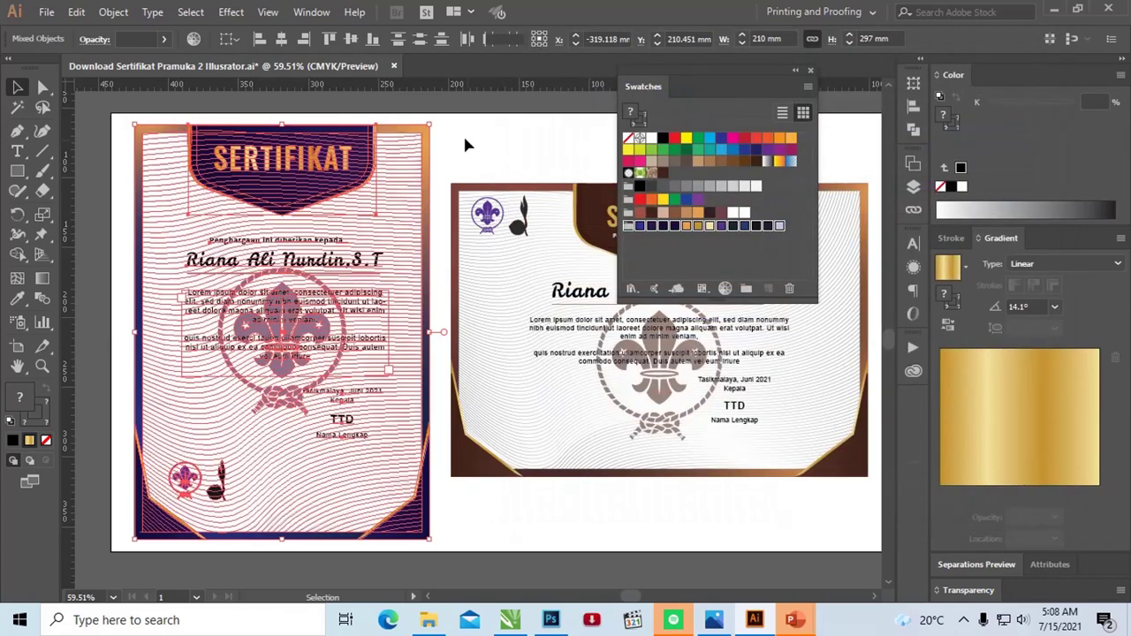
left_click(463, 134)
left_click_drag(431, 130, 462, 142)
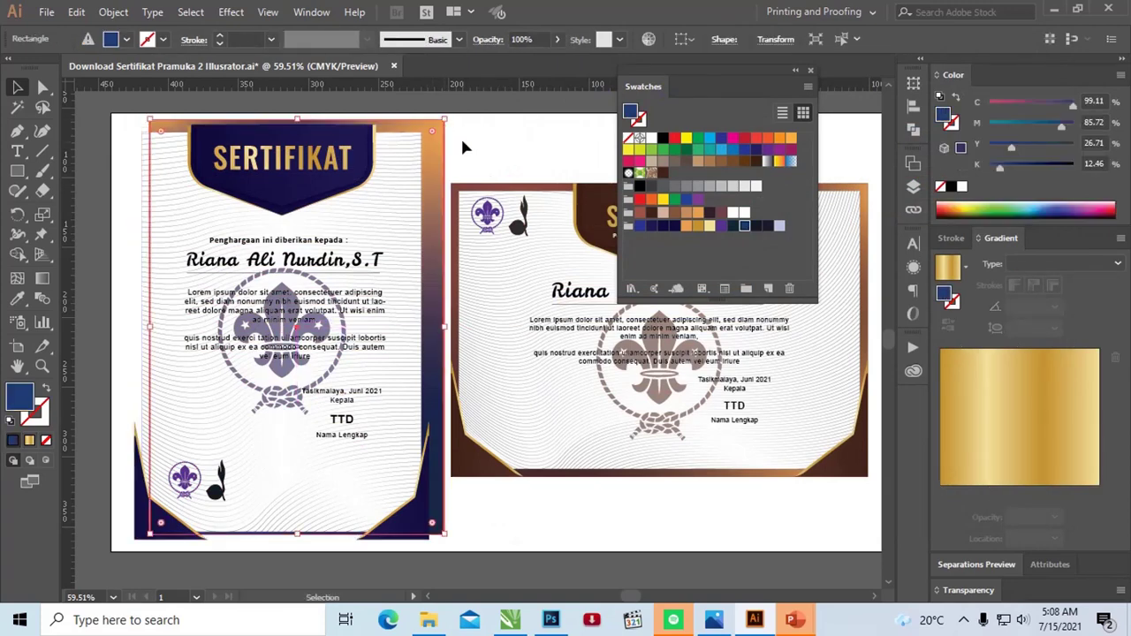
key("ctrl+z")
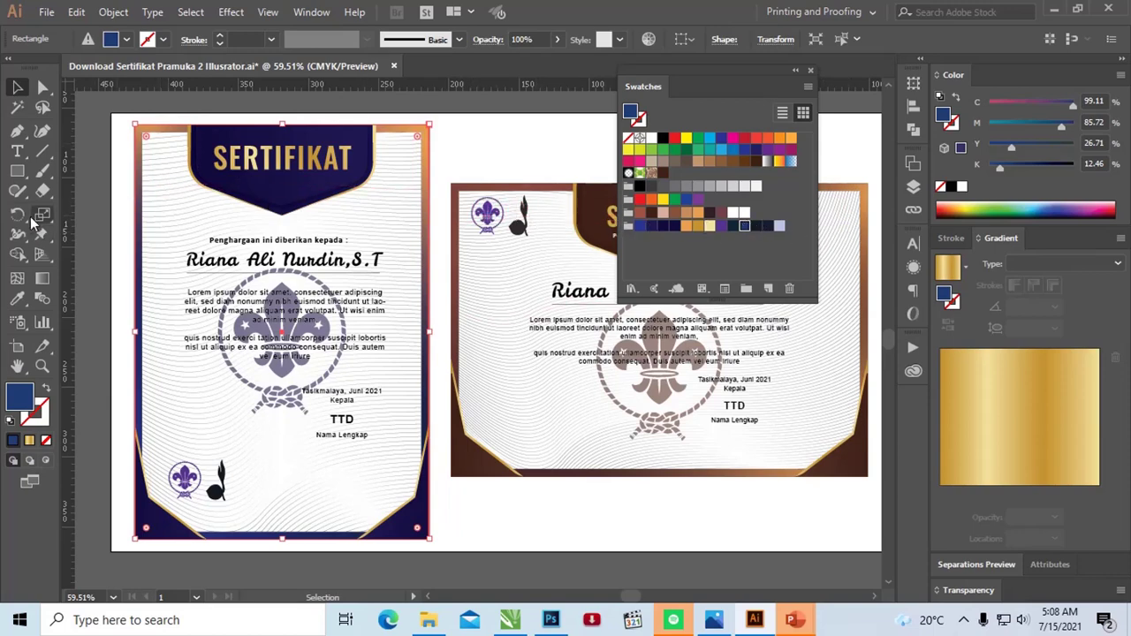
key("i")
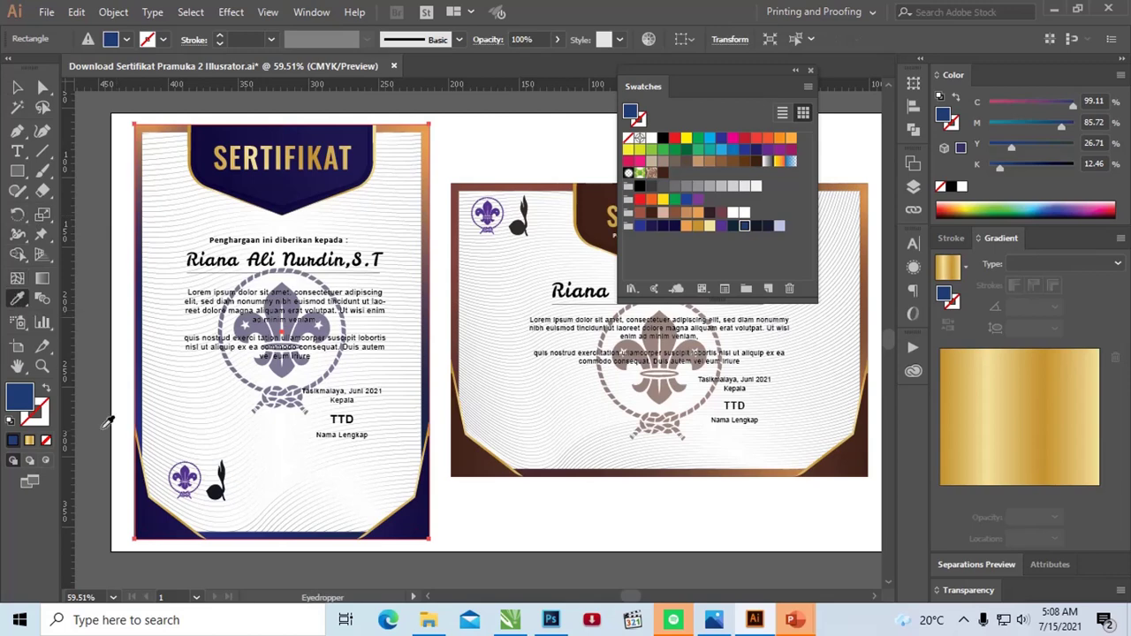
left_click(162, 513)
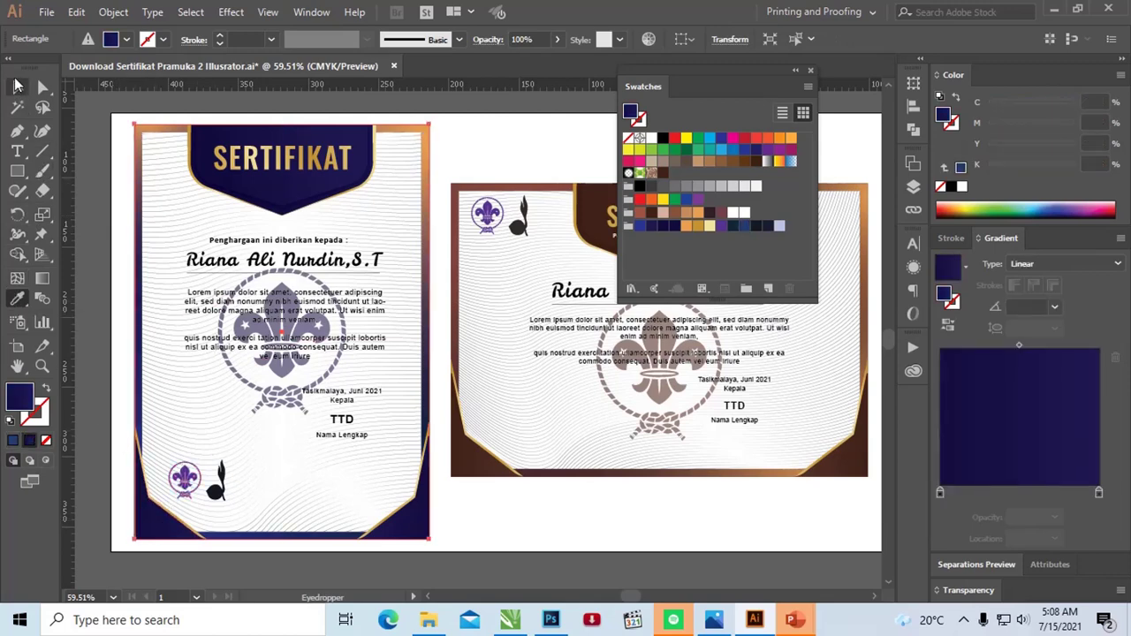
- In the Appearance panel, replace the top radial gradient fill with the banner's navy
left_click(914, 268)
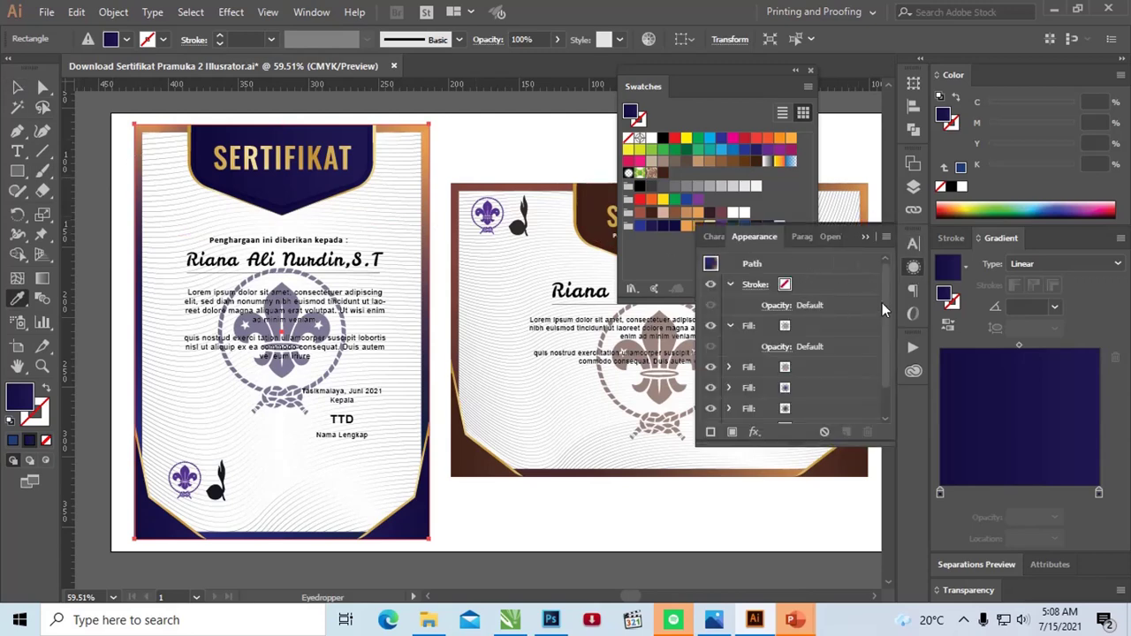
left_click_drag(888, 301, 883, 366)
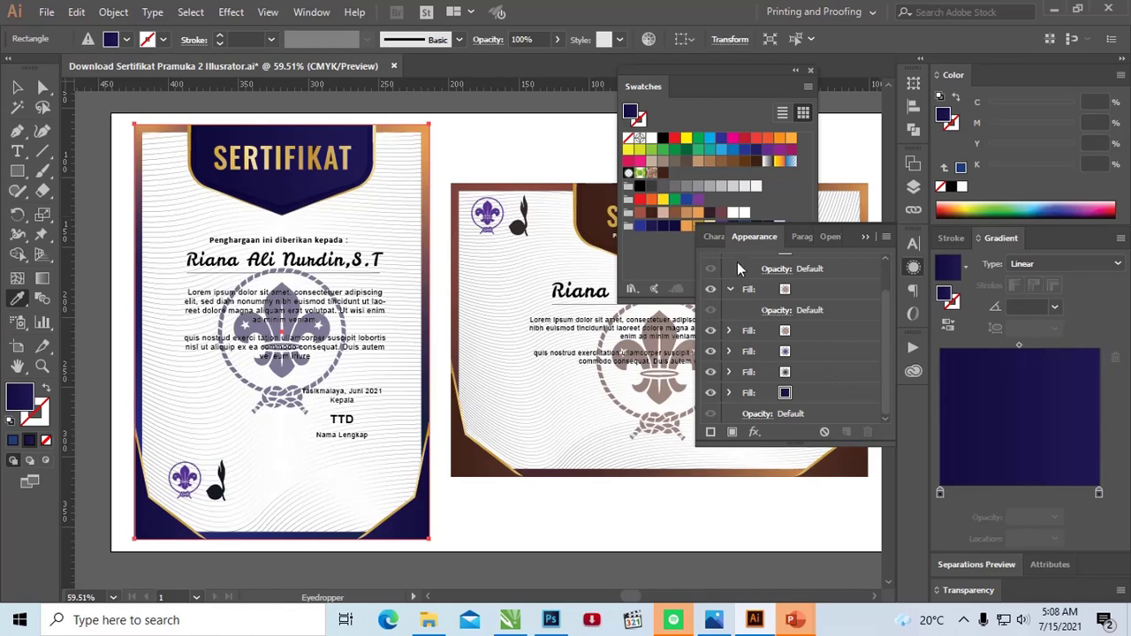
left_click(815, 291)
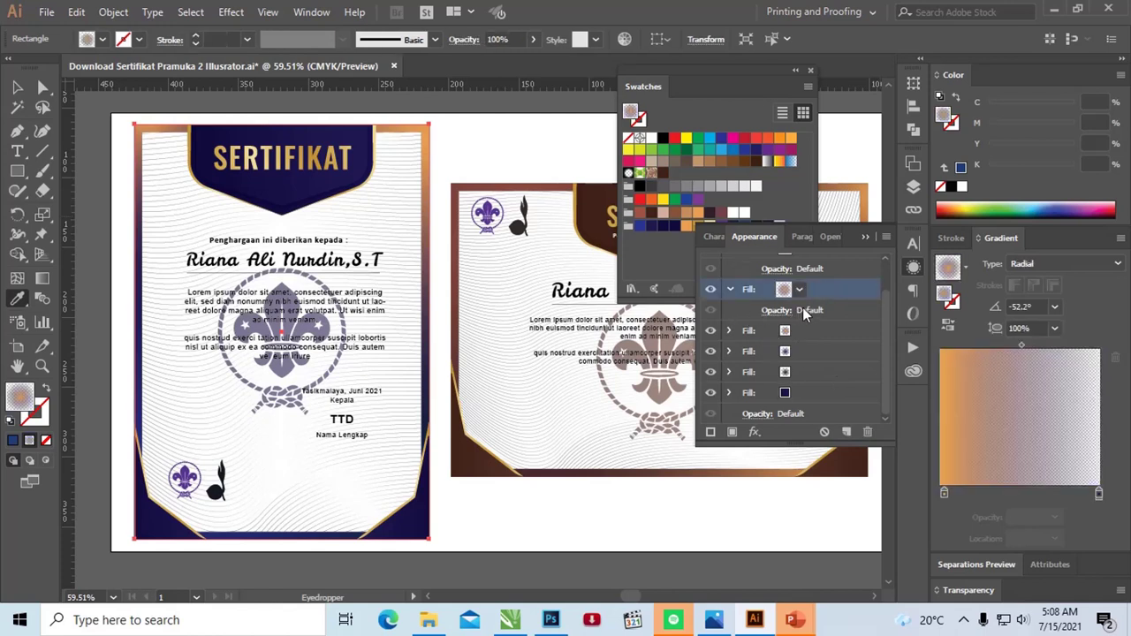
scroll(829, 313, "up", 2)
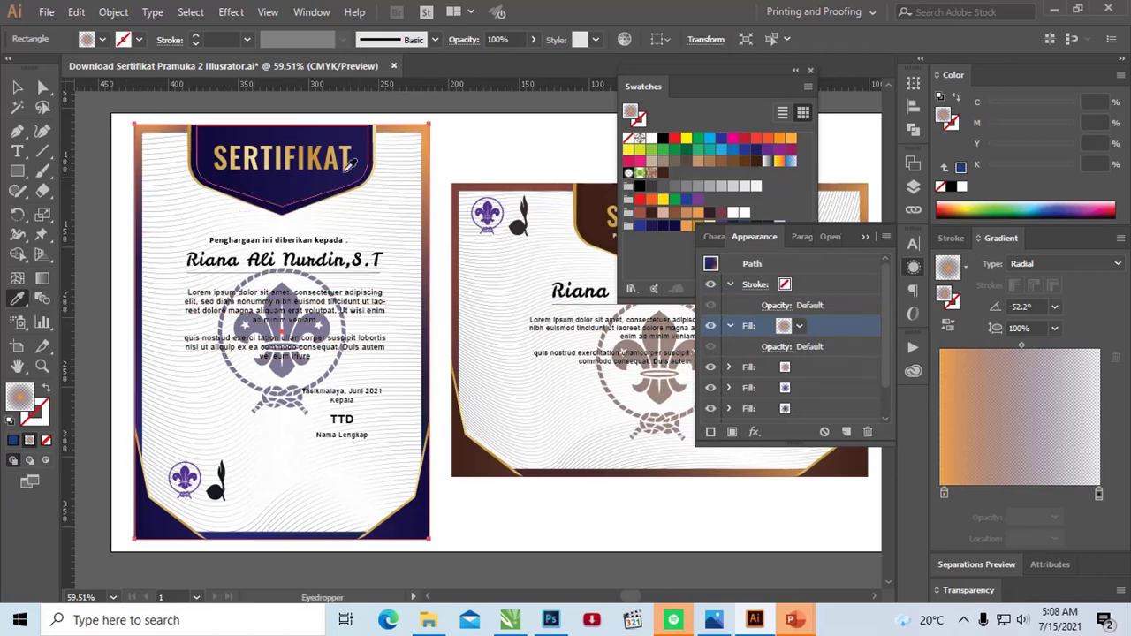
left_click(310, 183)
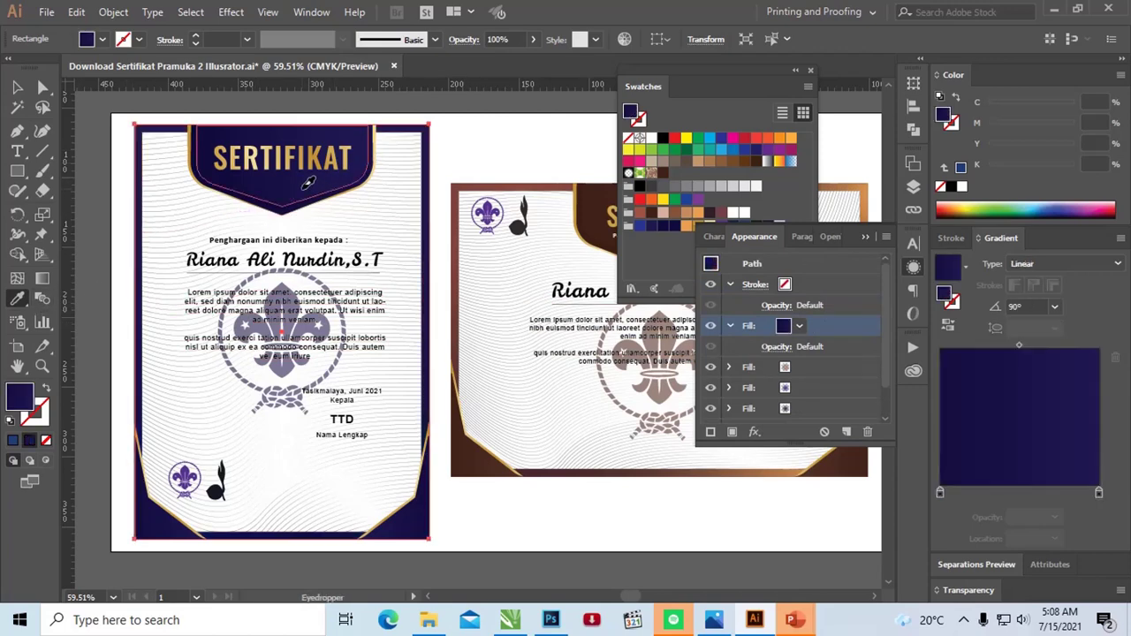
- Make the second radial gradient fill solid navy too, then bring Photoshop forward
left_click(823, 367)
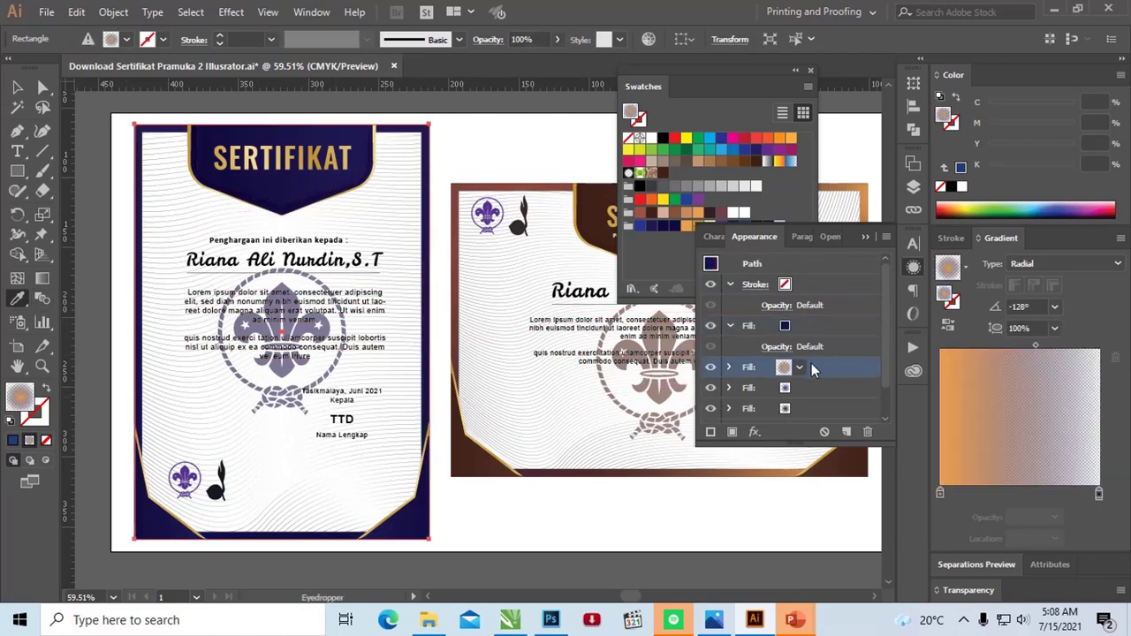
key("v")
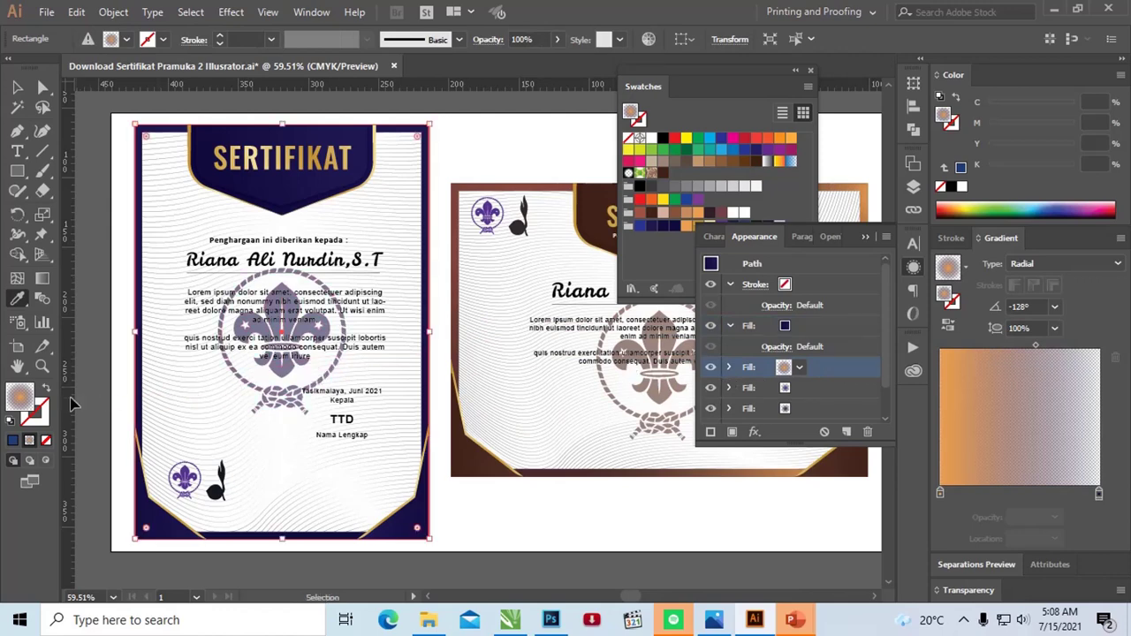
left_click(23, 300)
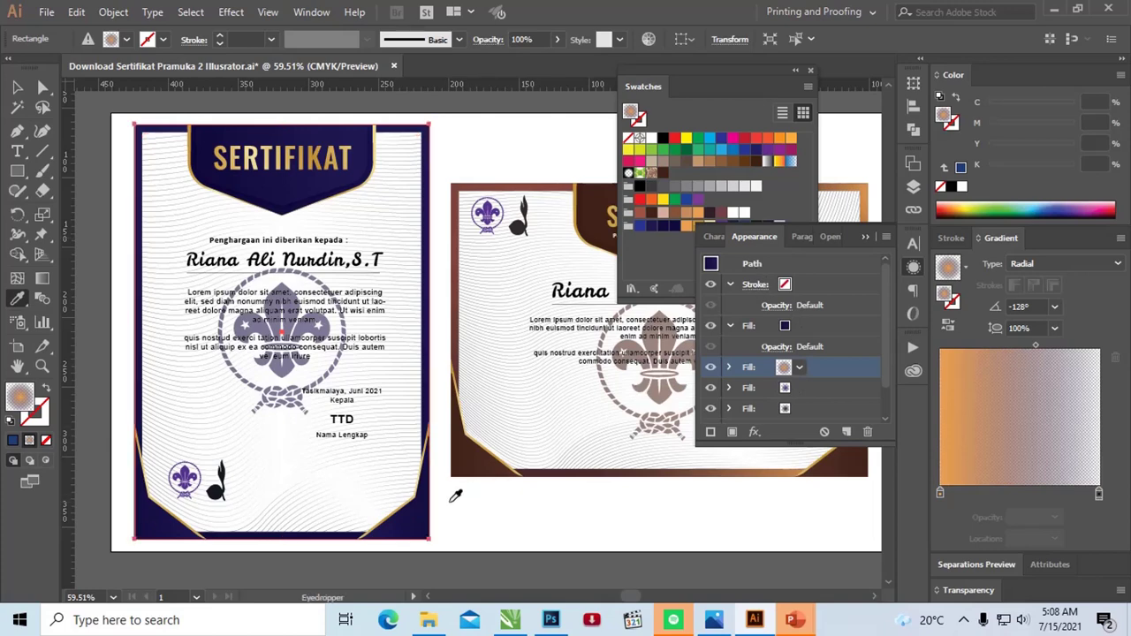
left_click(428, 511)
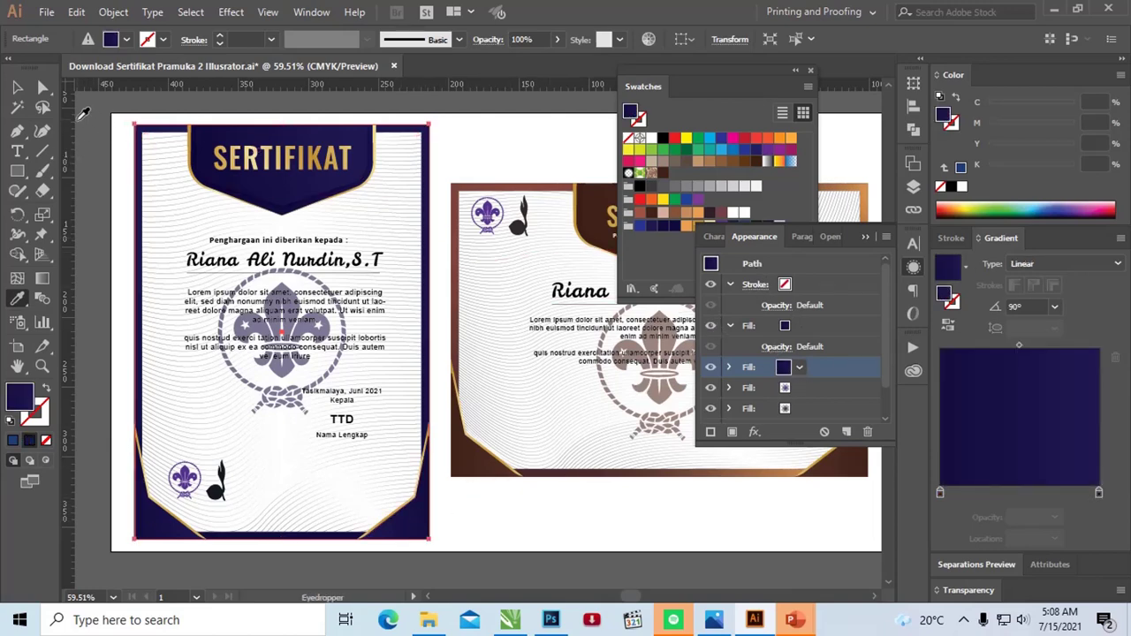
left_click(17, 86)
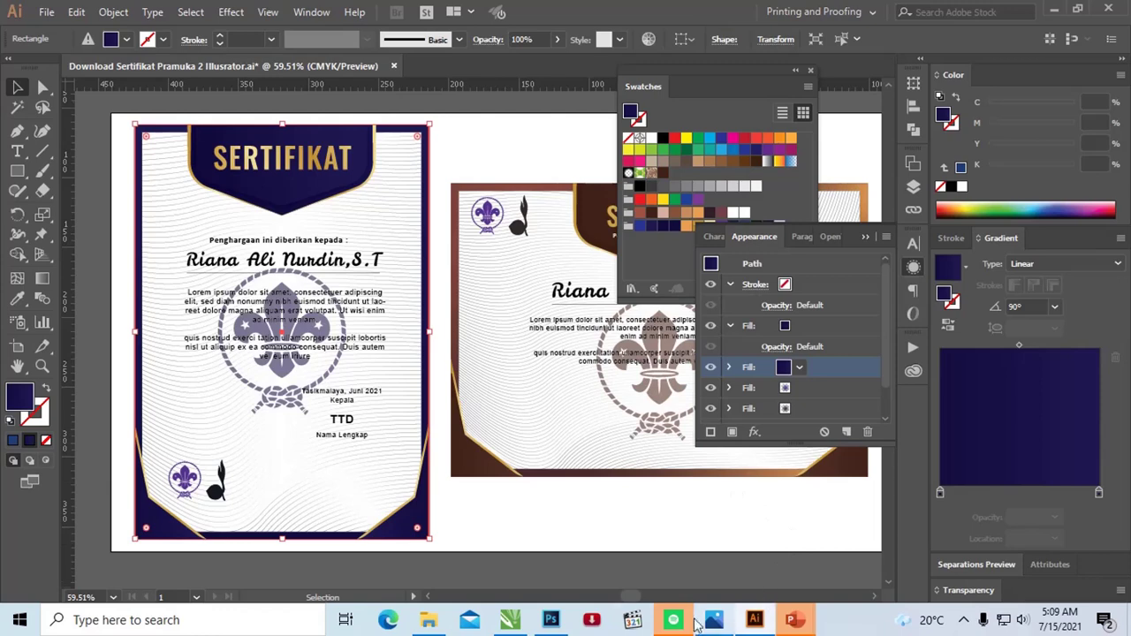
left_click(550, 619)
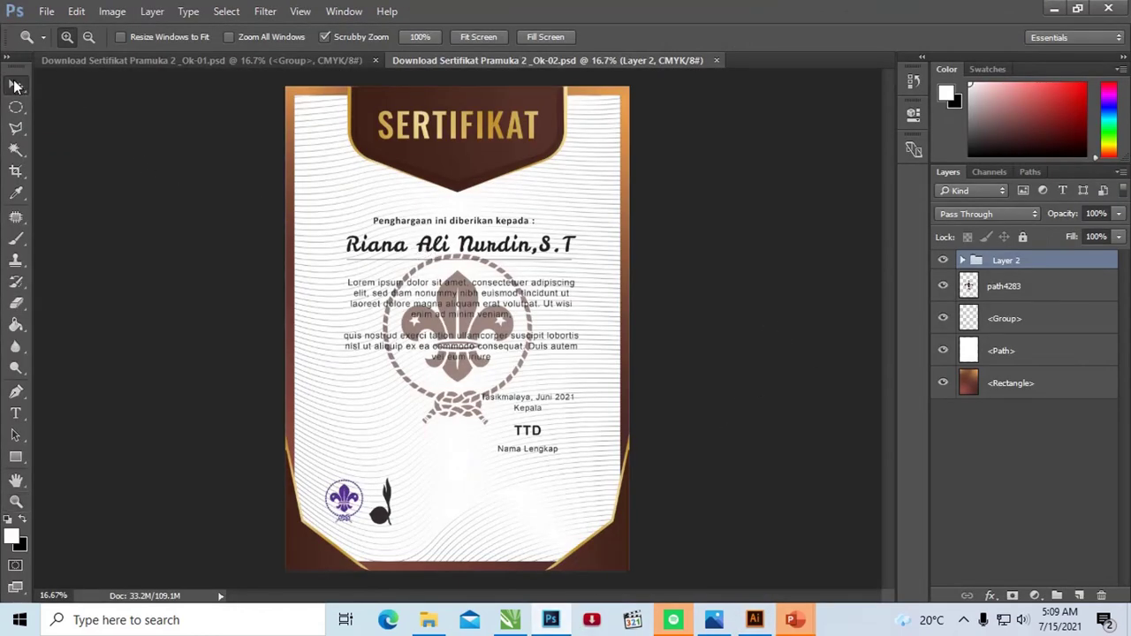
- Check both certificate documents and ungroup Layer 2 of the portrait certificate
left_click(16, 85)
left_click(314, 60)
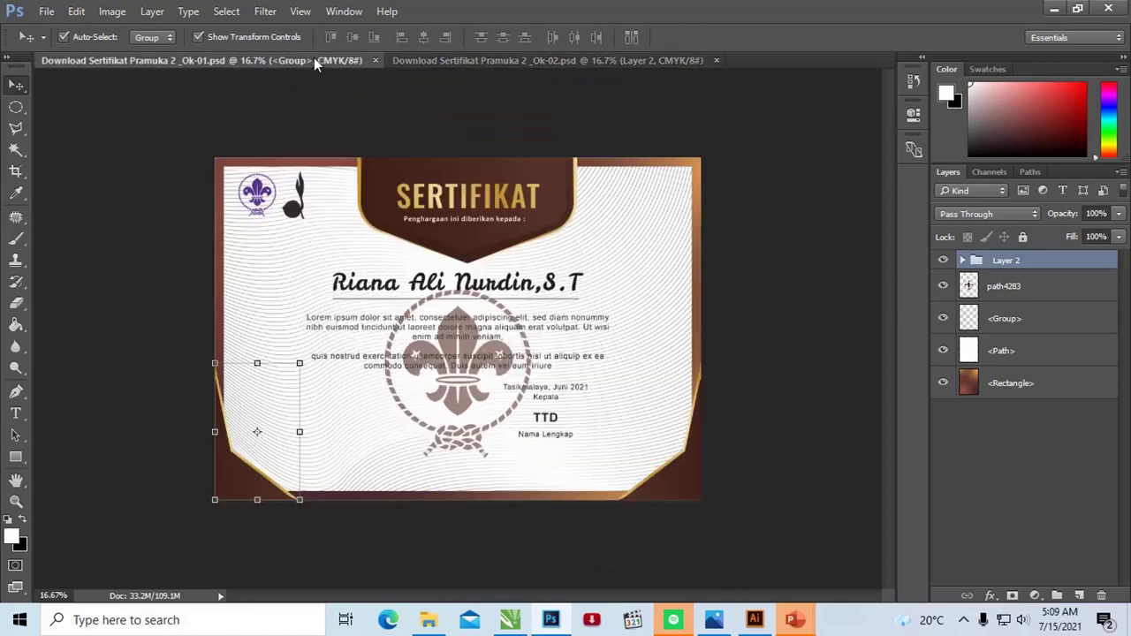
left_click(435, 60)
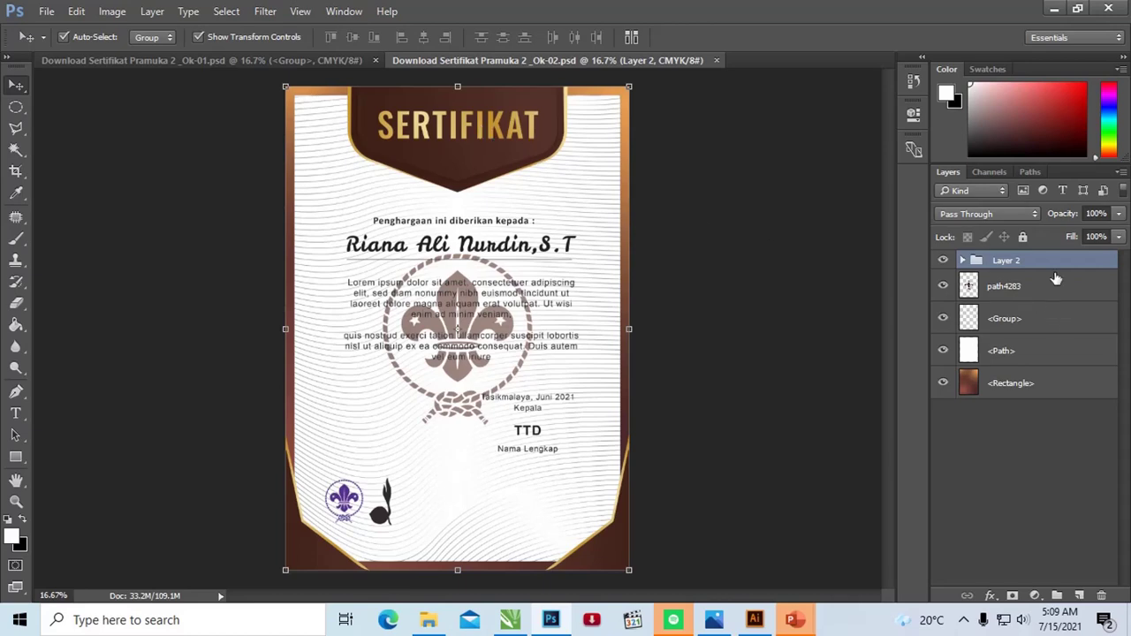
right_click(1028, 260)
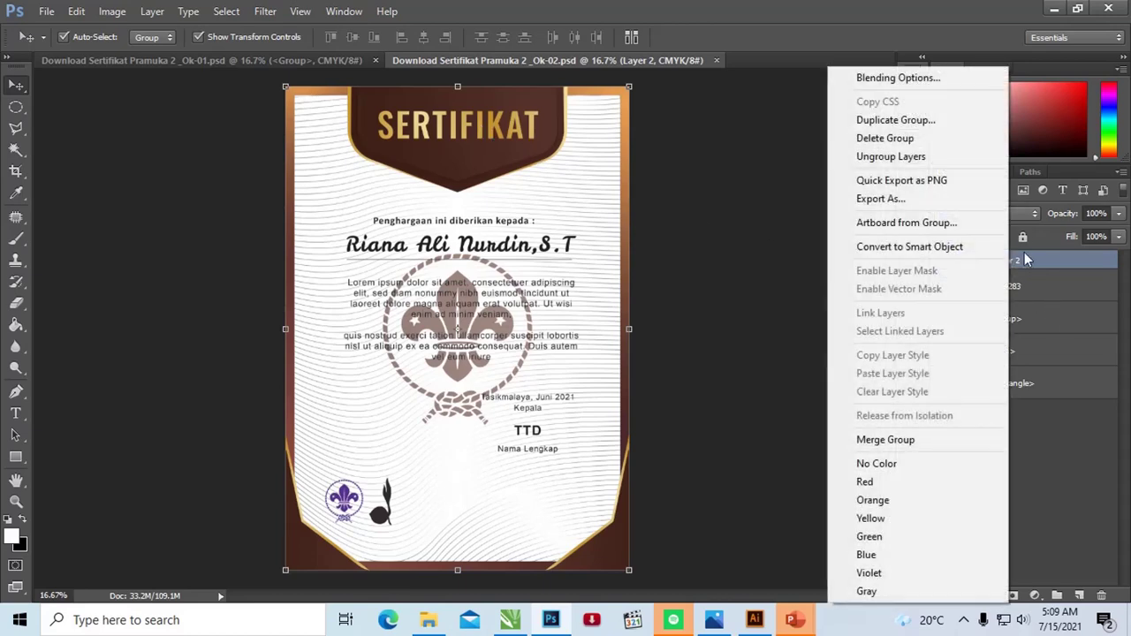
left_click(915, 157)
- Toggle layers of the SERTIFIKAT ribbon group off and on to inspect its parts
left_click(511, 137)
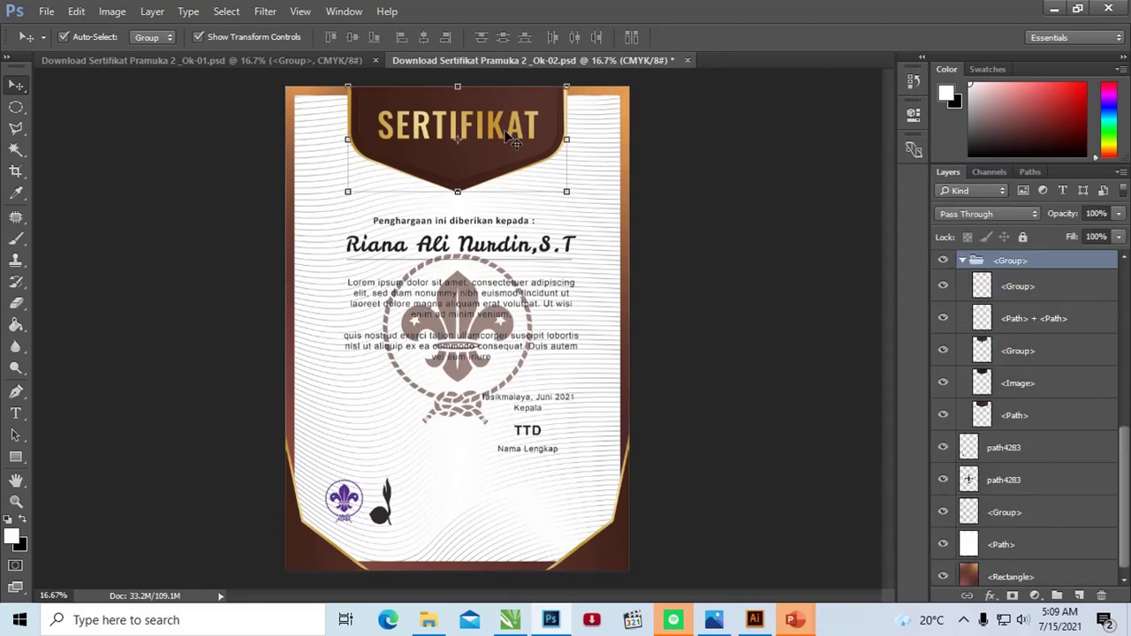
mouse_move(511, 137)
left_mouse_down()
mouse_move(485, 133)
mouse_move(507, 132)
left_mouse_up()
left_click(943, 285)
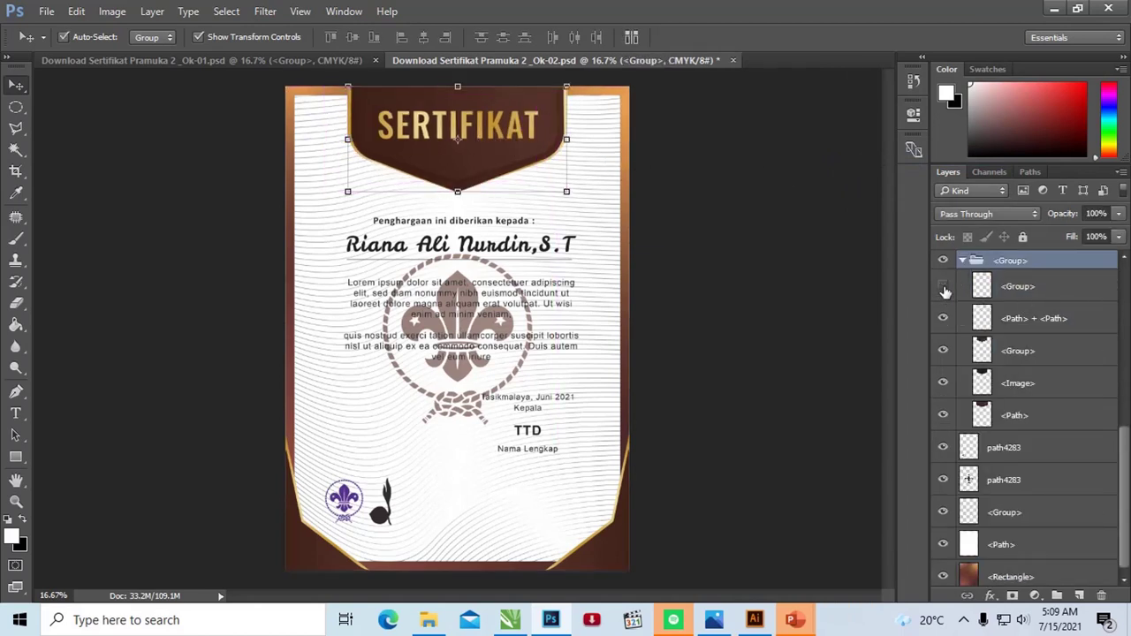
left_click(944, 286)
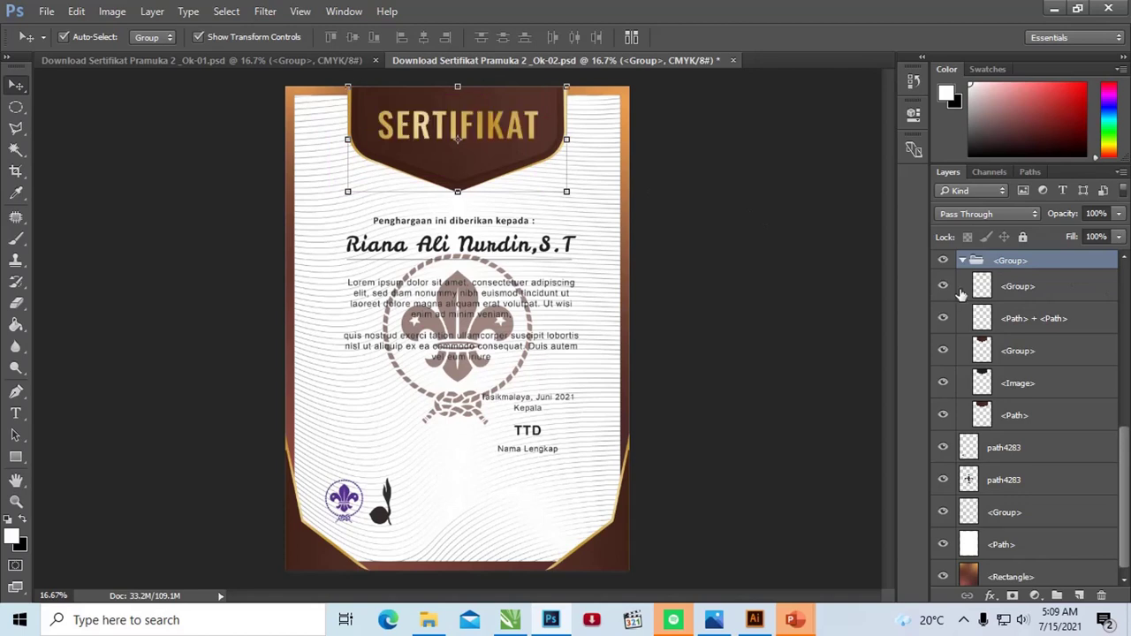
left_click(943, 351)
left_click(943, 351)
left_click(944, 416)
- Inspect the title, text and bottom-left logos groups in the Layers list
left_click(1016, 292)
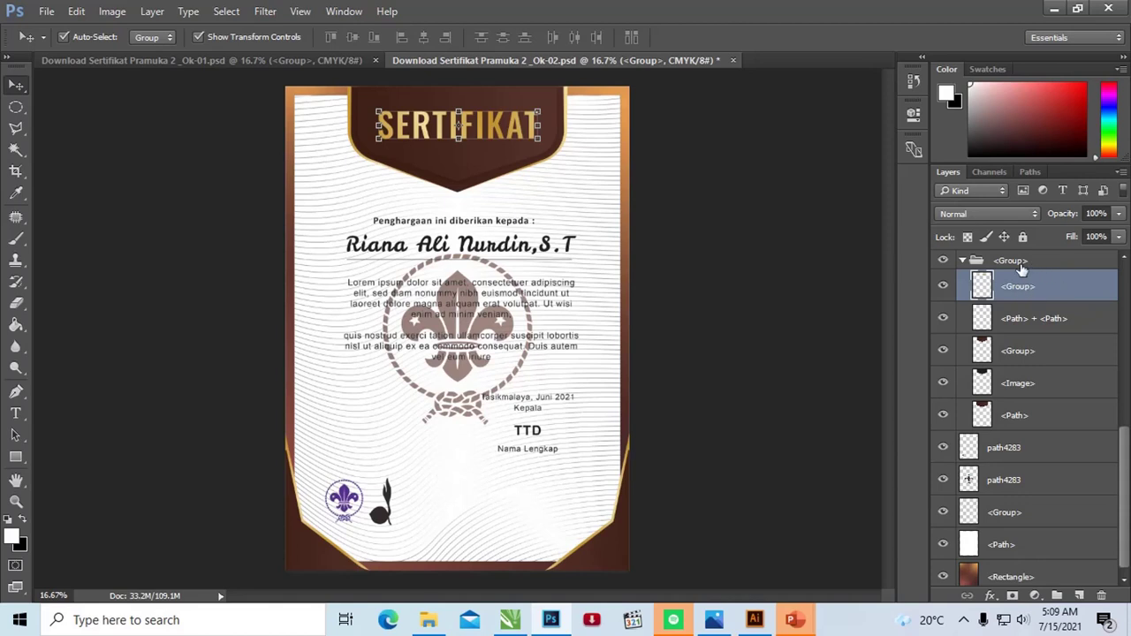
left_click(962, 261)
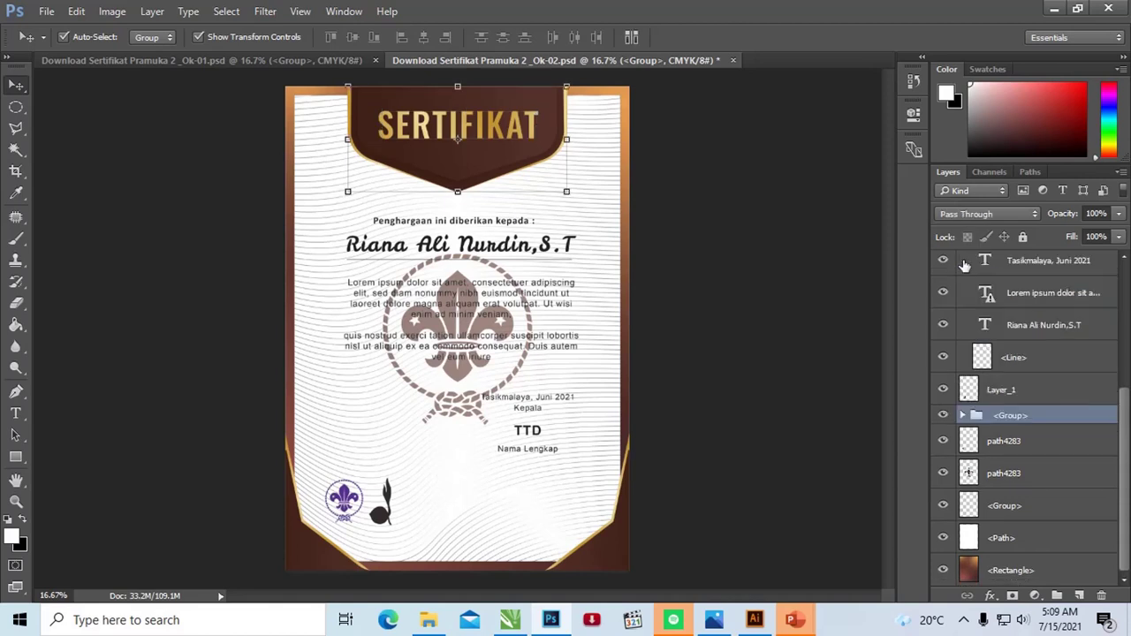
left_click(962, 415)
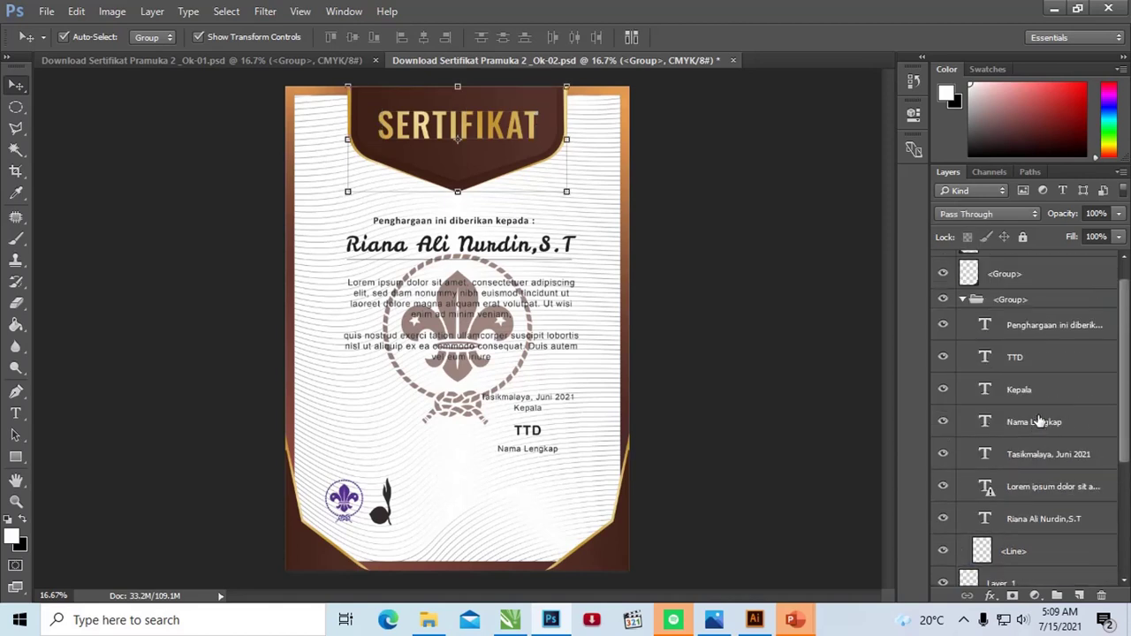
scroll(1034, 398, "up", 1)
left_click(1042, 265)
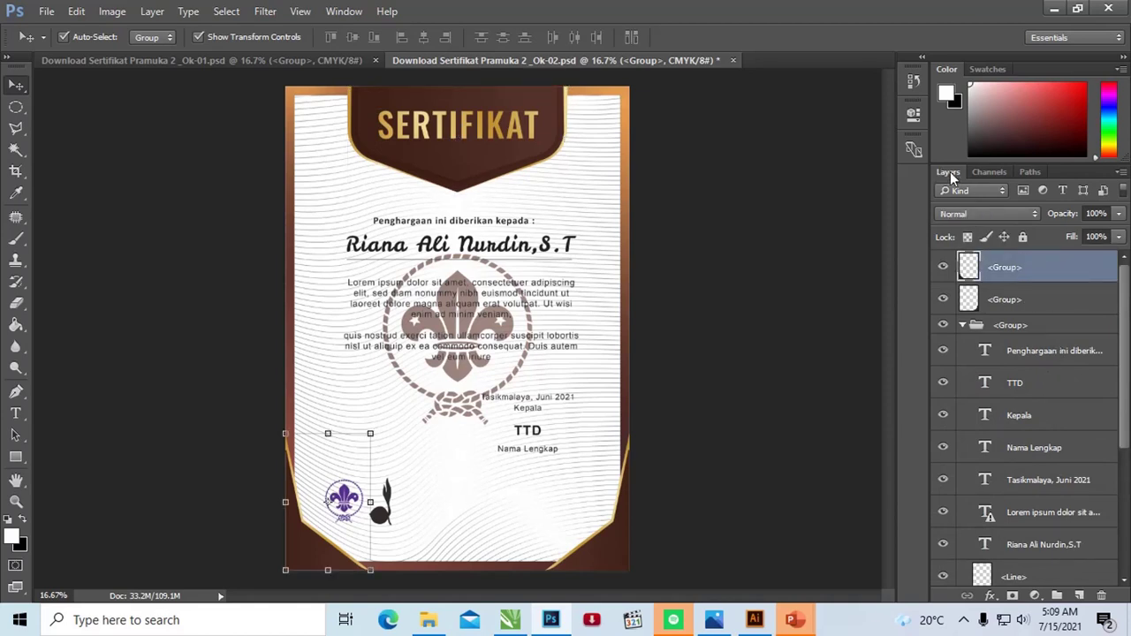
left_click(1034, 598)
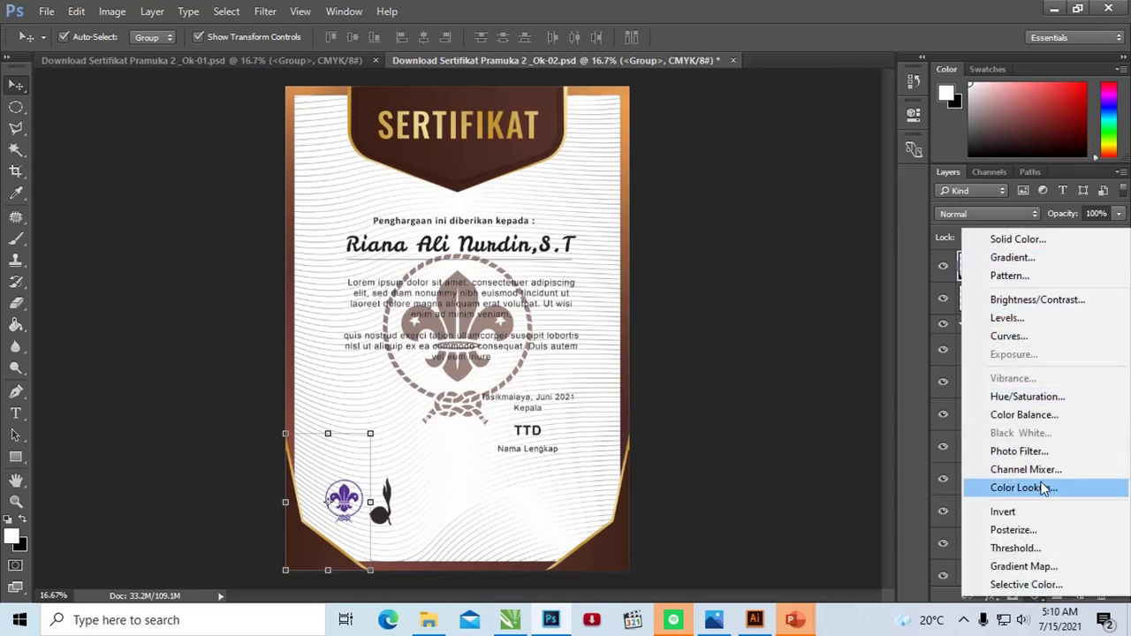
- Add a Hue/Saturation adjustment at Hue -154, turning the certificate purple-blue
left_click(1028, 400)
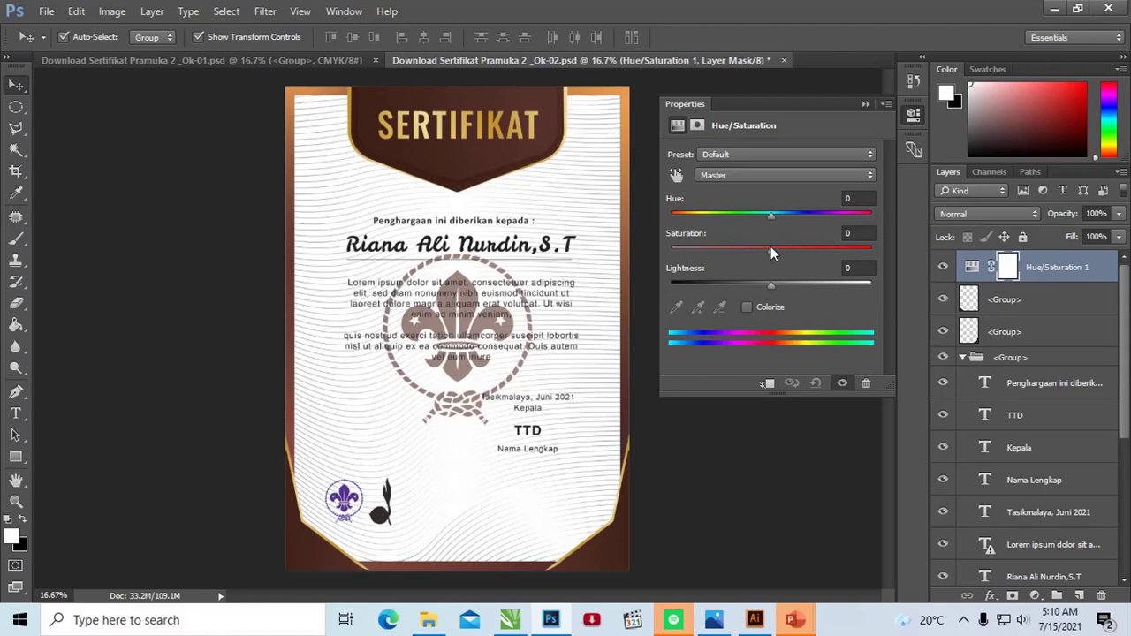
mouse_move(771, 217)
left_mouse_down()
mouse_move(732, 212)
mouse_move(812, 228)
mouse_move(728, 205)
mouse_move(688, 217)
mouse_move(758, 214)
mouse_move(703, 225)
mouse_move(828, 234)
mouse_move(682, 220)
left_mouse_up()
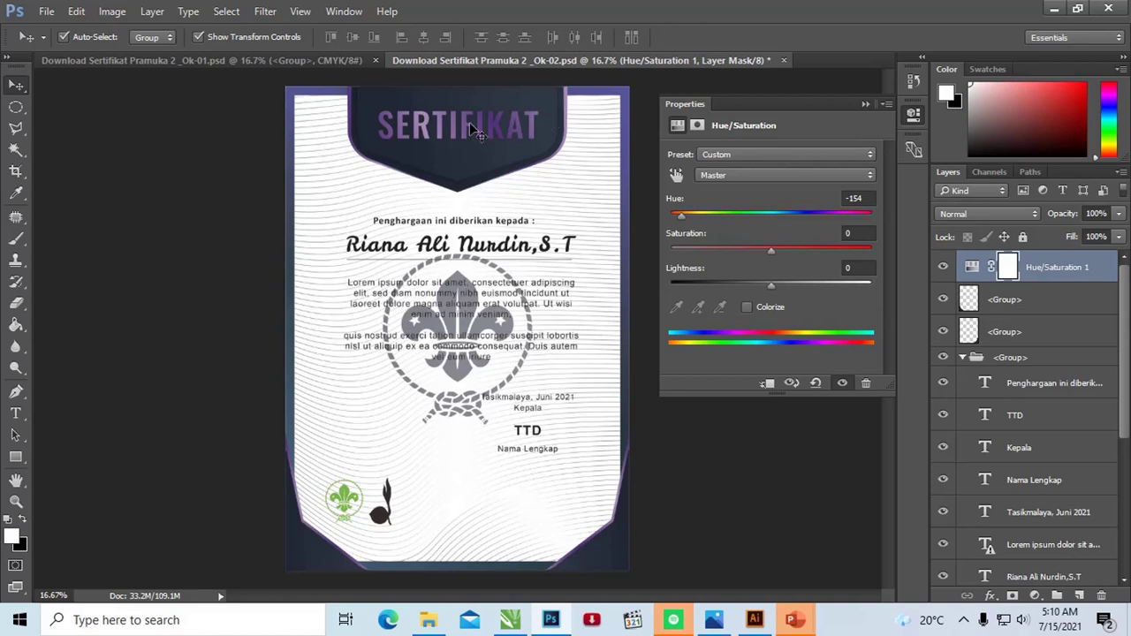
left_click(867, 105)
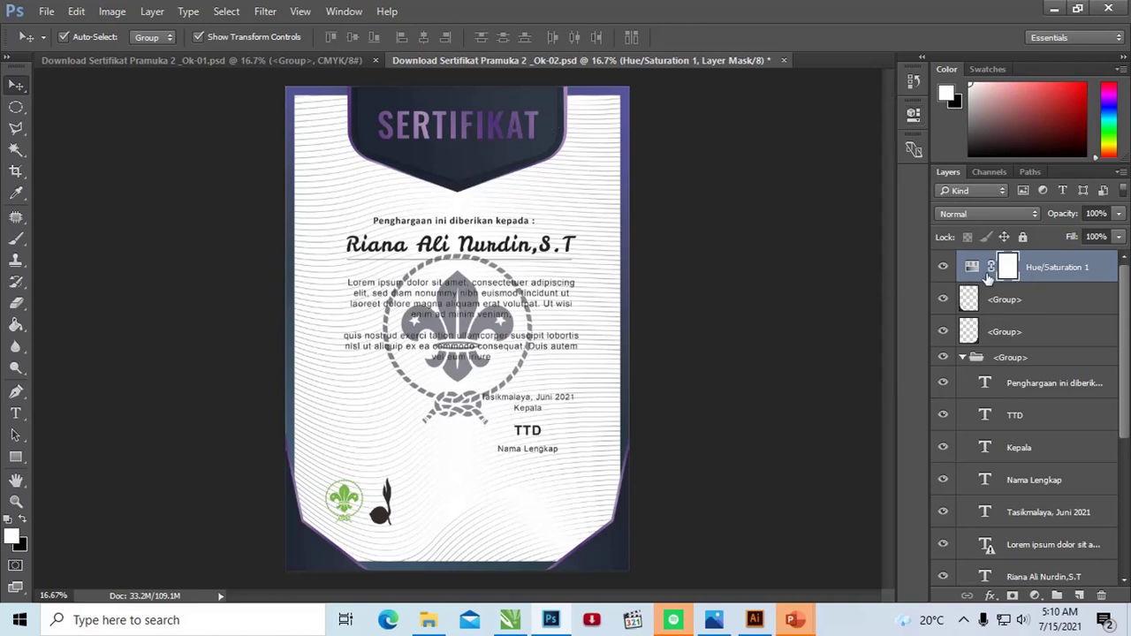
left_click(1049, 270)
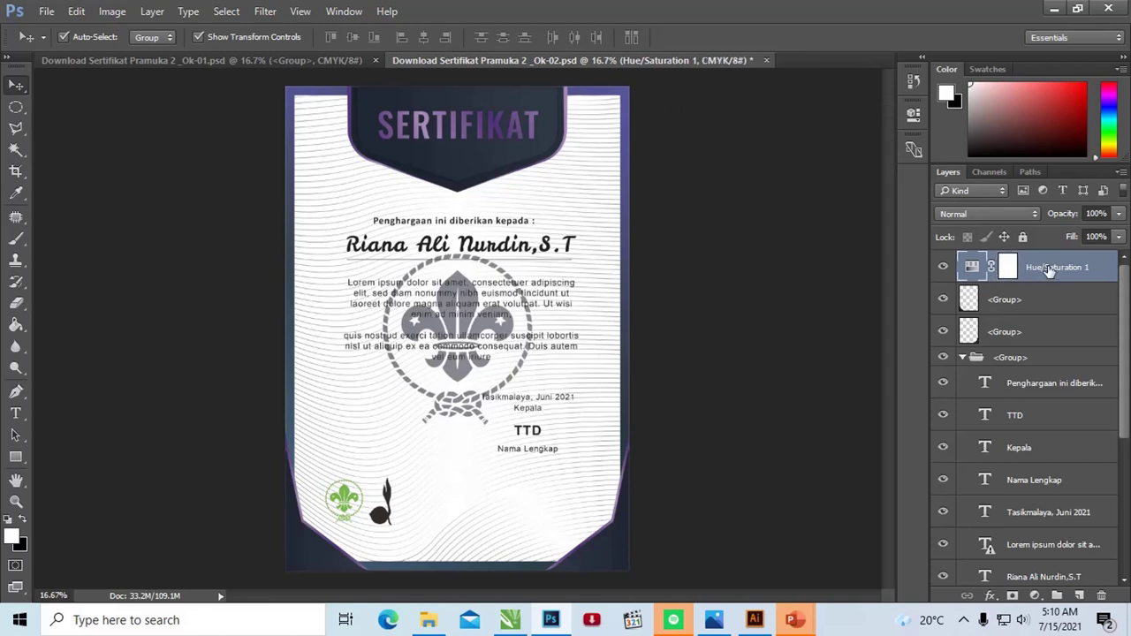
- Delete the Hue/Saturation layer and move the certificate text folder to the top
key("m")
key("Delete")
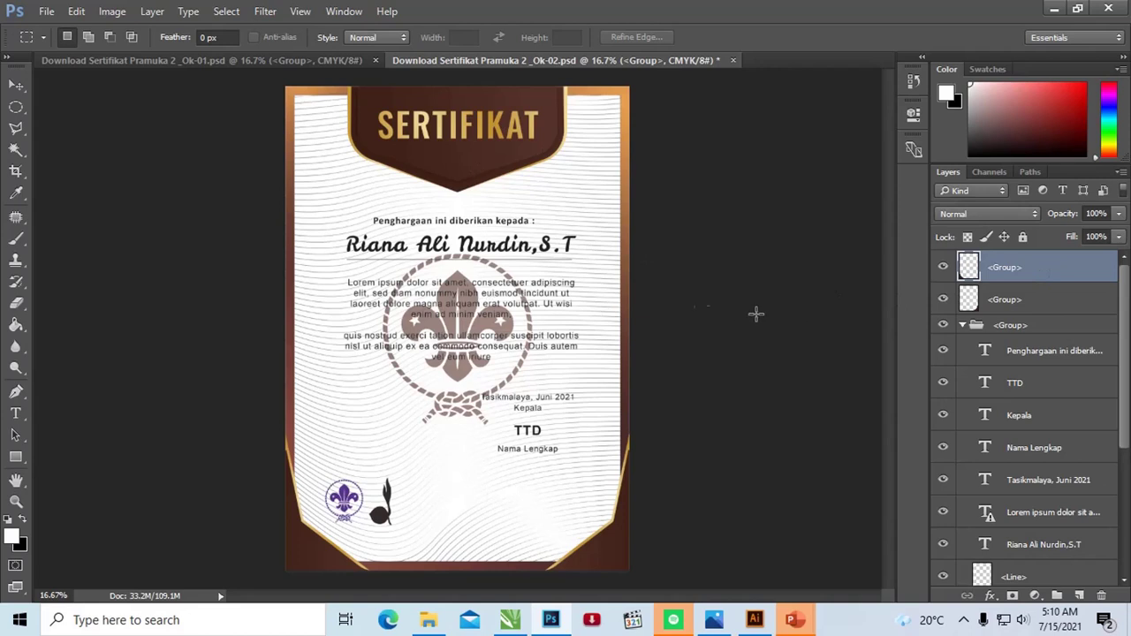
left_click(1056, 327)
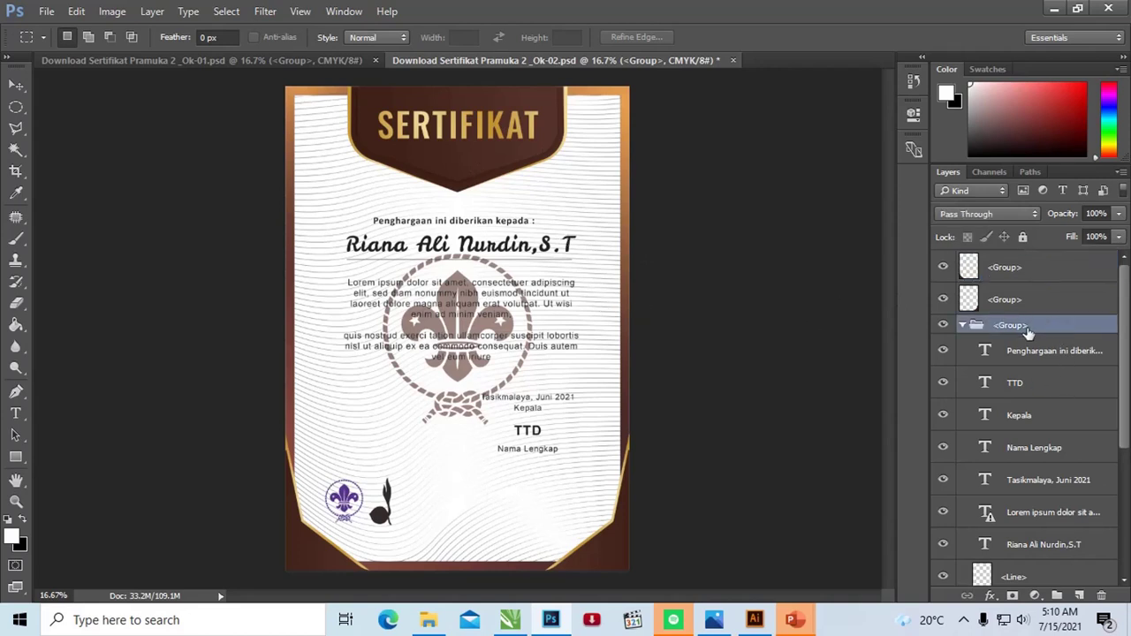
scroll(1085, 438, "down", 1)
scroll(1085, 439, "down", 1)
scroll(1085, 433, "down", 1)
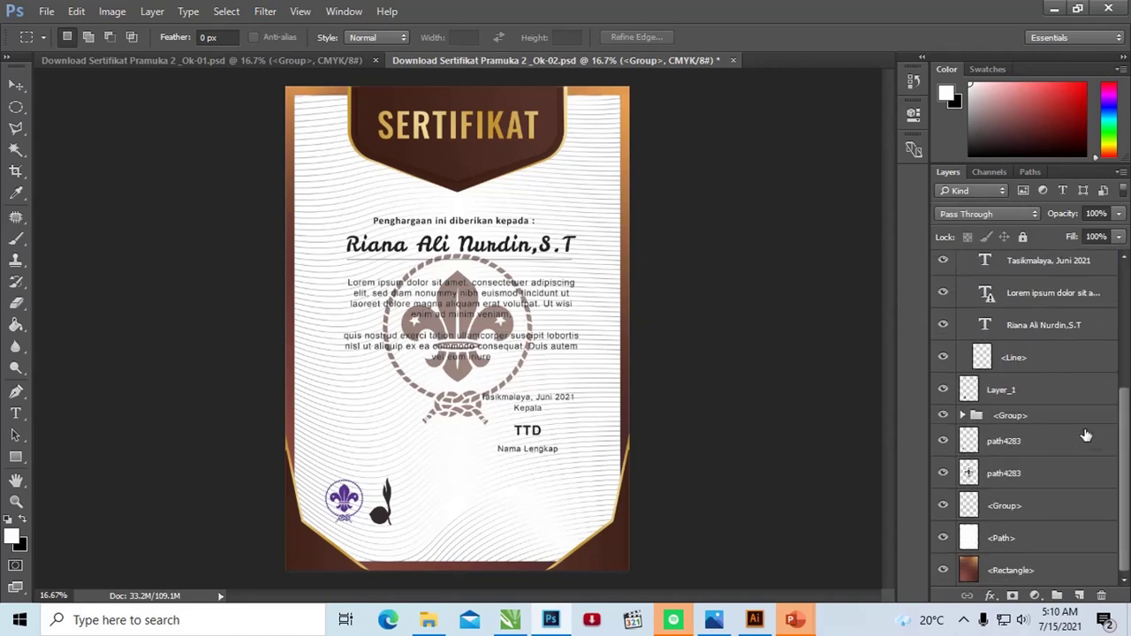
scroll(1067, 400, "up", 2)
scroll(1068, 395, "up", 1)
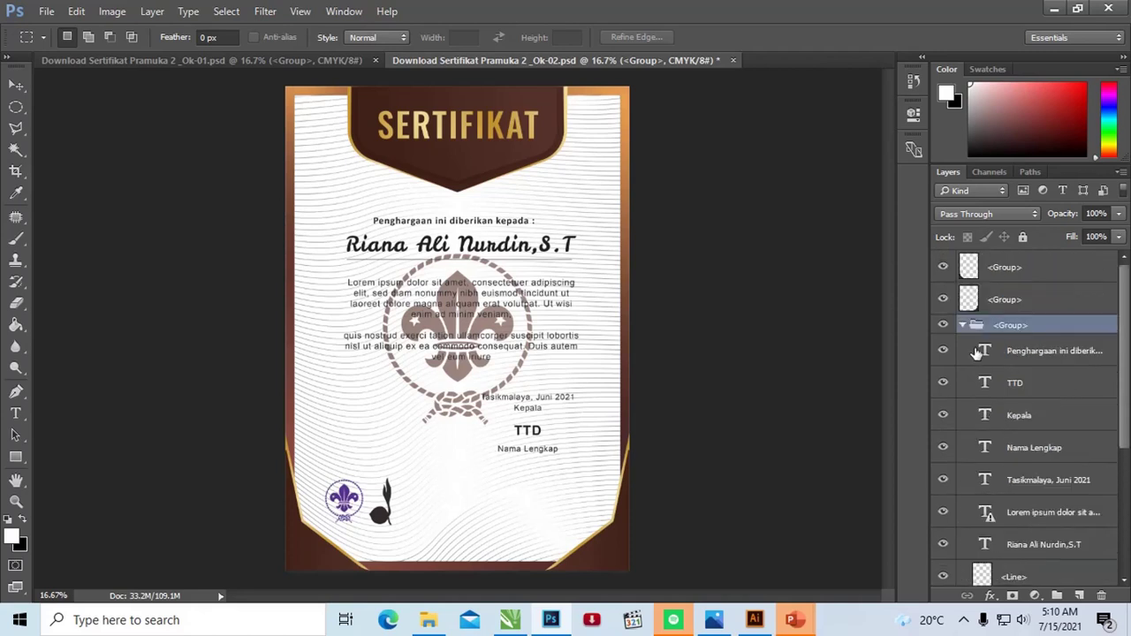
left_click(963, 326)
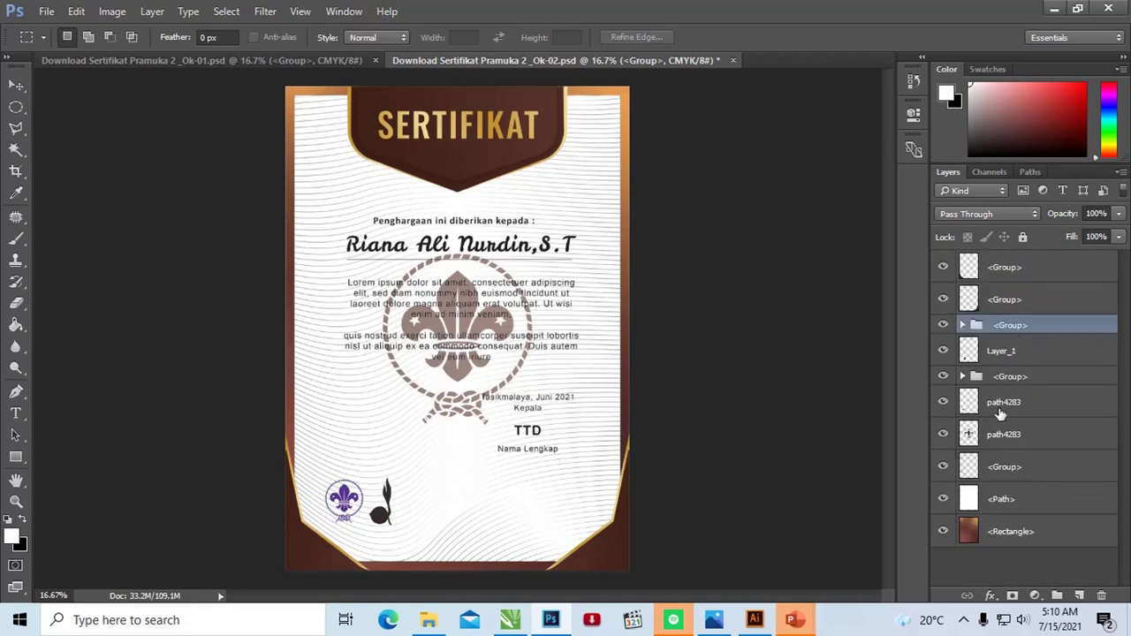
left_click_drag(1064, 329, 1052, 257)
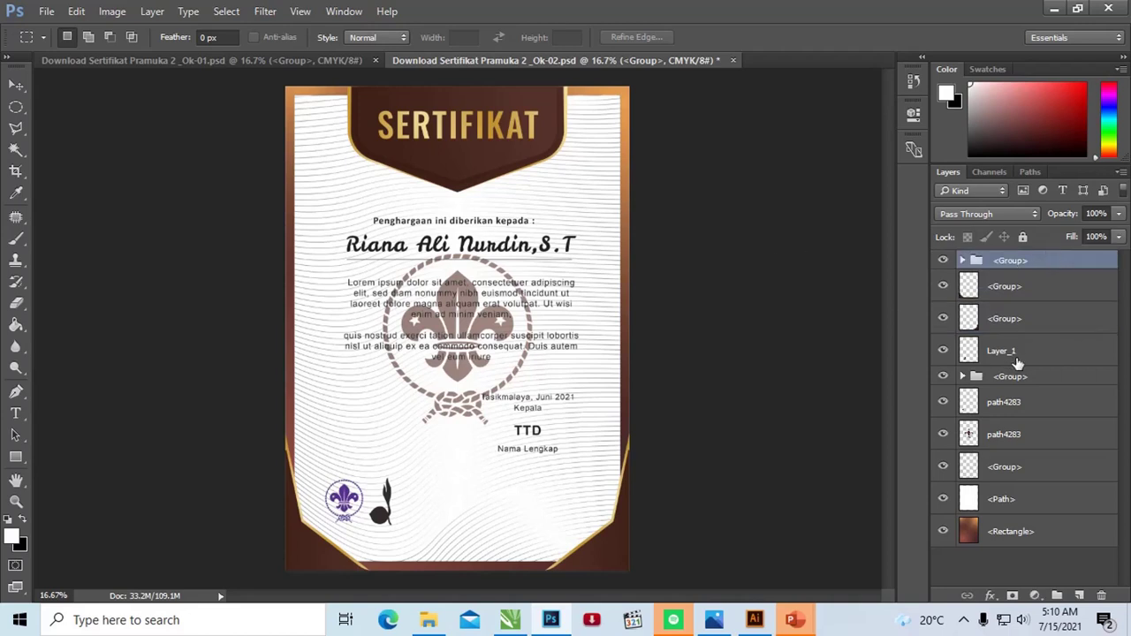
- Move the SERTIFIKAT title group just below the text folder and verify both display
key("v")
left_click(493, 130)
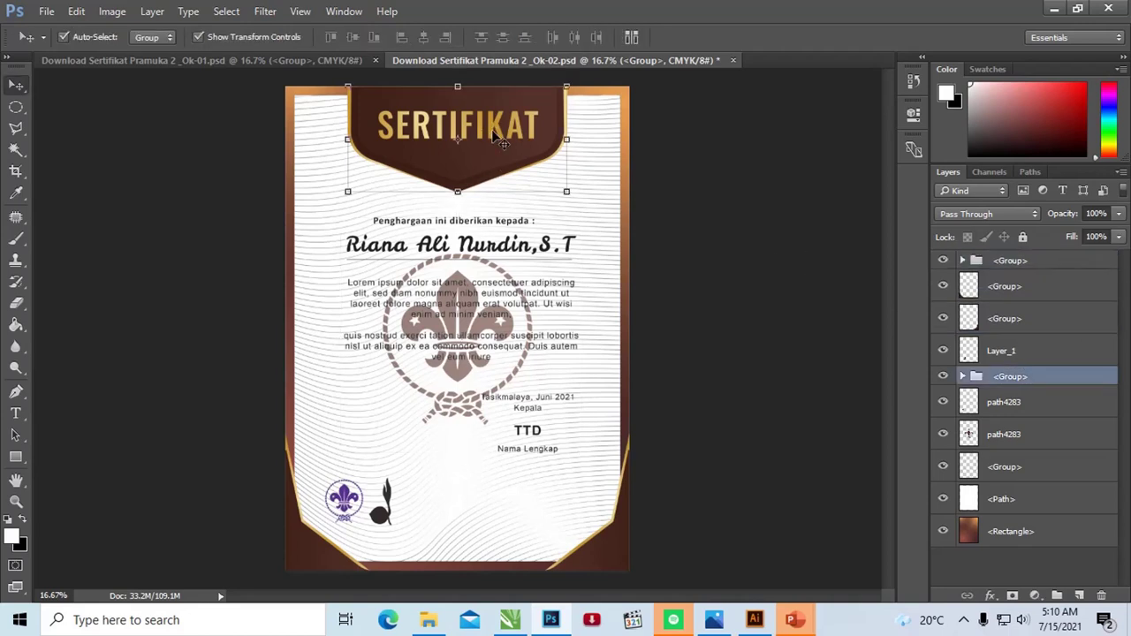
left_click(963, 376)
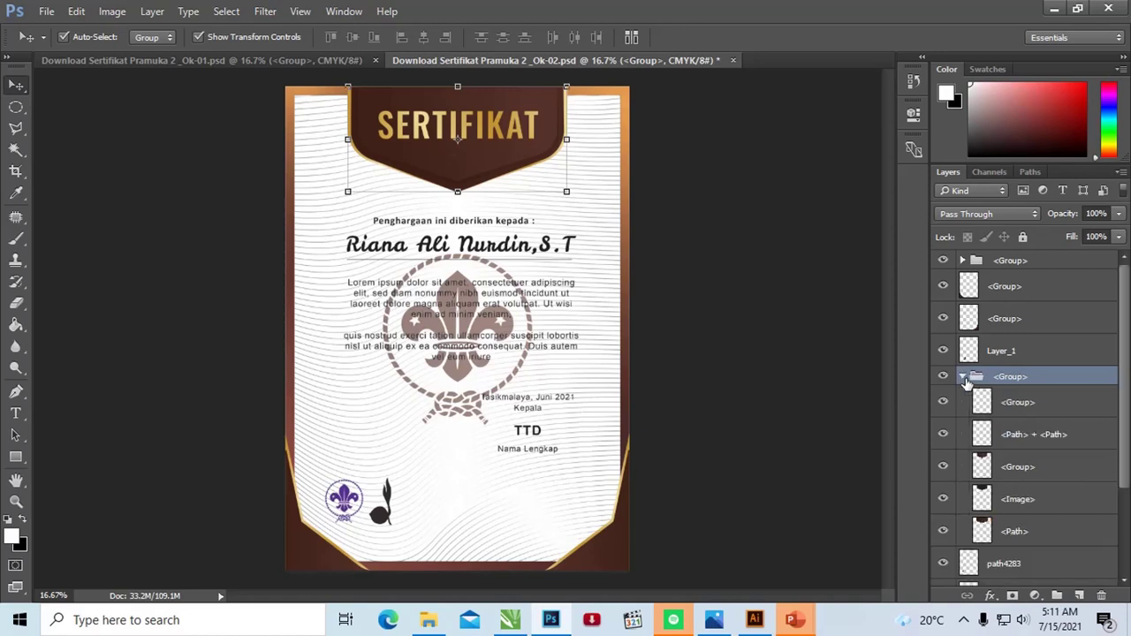
left_click(1020, 404)
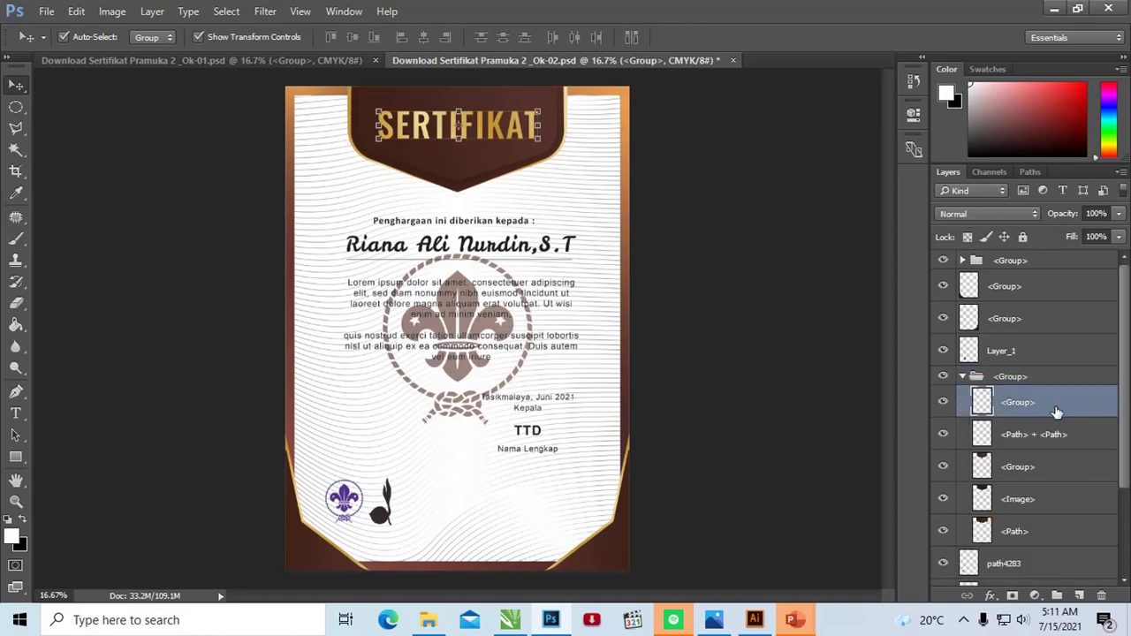
mouse_move(1058, 412)
left_mouse_down()
mouse_move(1045, 257)
mouse_move(1043, 270)
left_mouse_up()
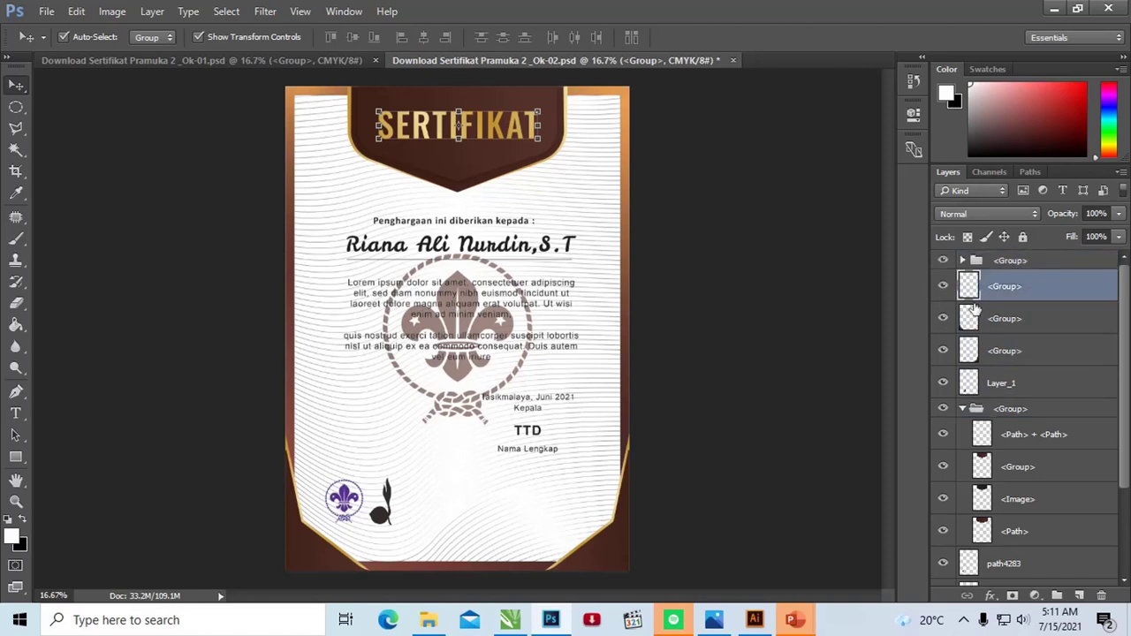
left_click(943, 286)
left_click(943, 286)
left_click(944, 261)
left_click(943, 261)
- Bring the small scout logo layer path4283 to the top with Ctrl+Shift+]
scroll(990, 424, "down", 2)
left_click(1021, 506)
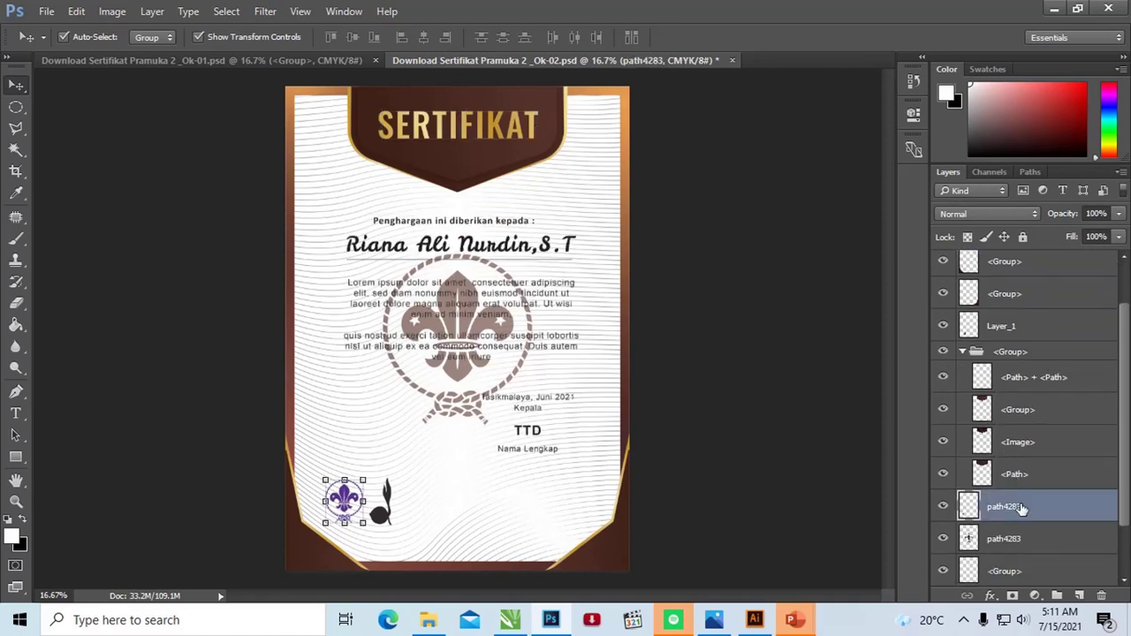
left_click(1006, 536)
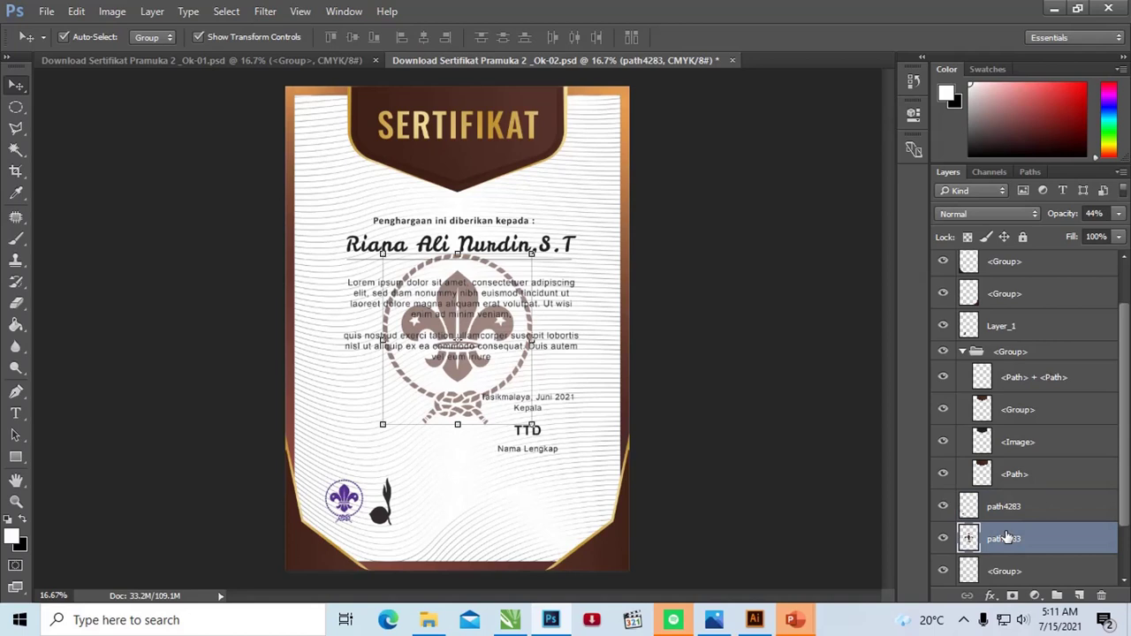
scroll(1008, 530, "down", 1)
left_click(1006, 533)
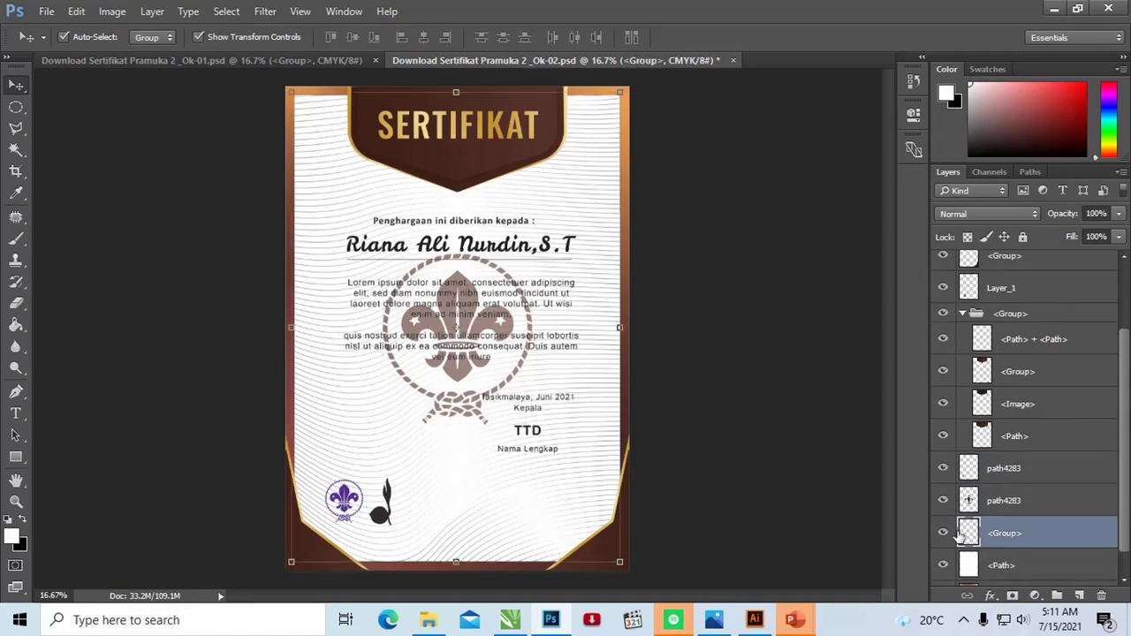
left_click(350, 523)
left_click(356, 517)
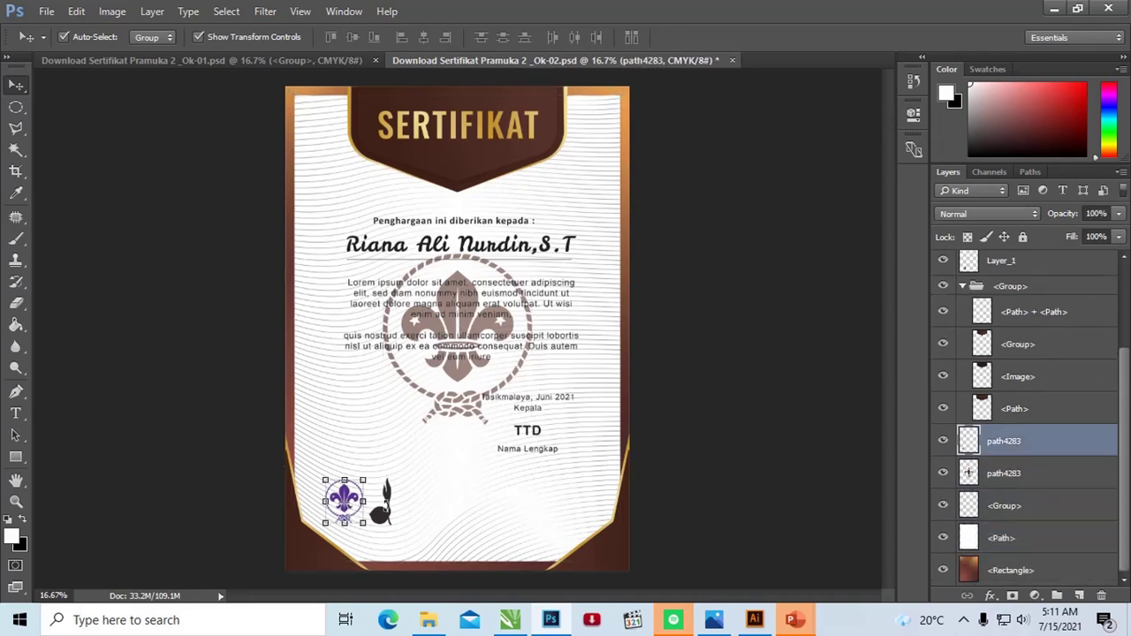
left_click(674, 493)
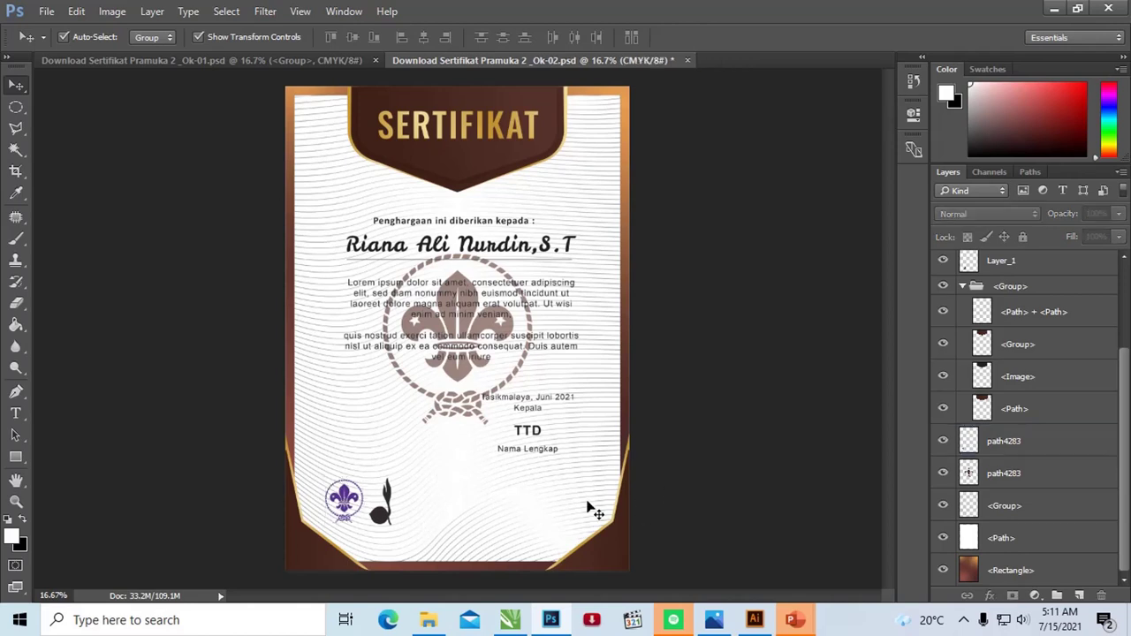
left_click(353, 513)
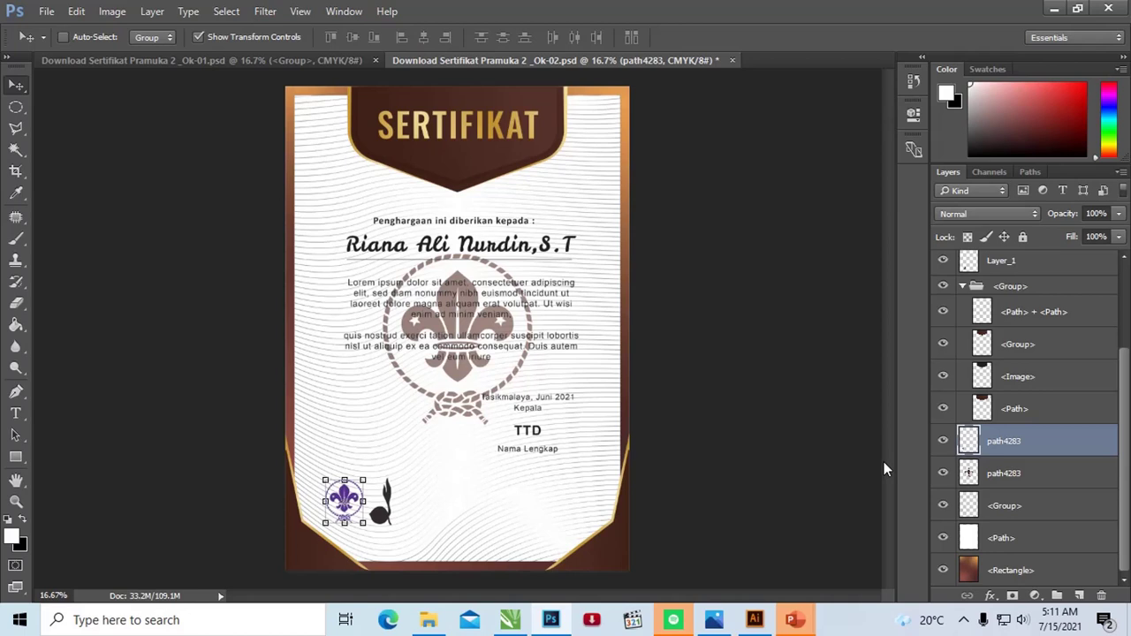
key("ctrl+shift+bracketright")
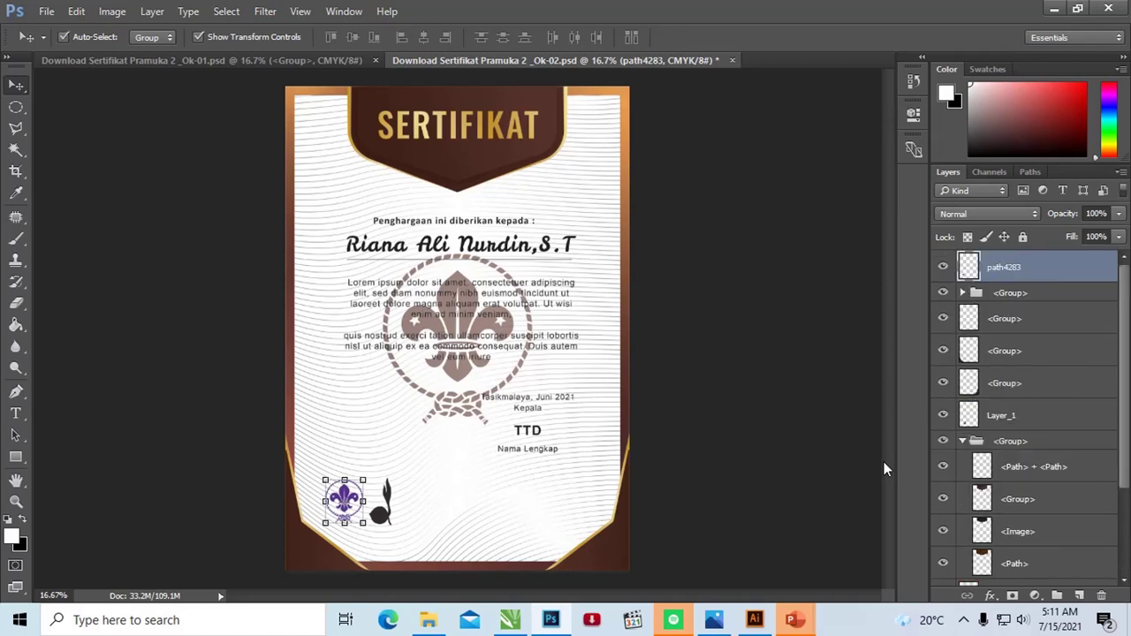
- Bring the torch figure Layer_1 to the top of the stack, above path4283
left_click(382, 517)
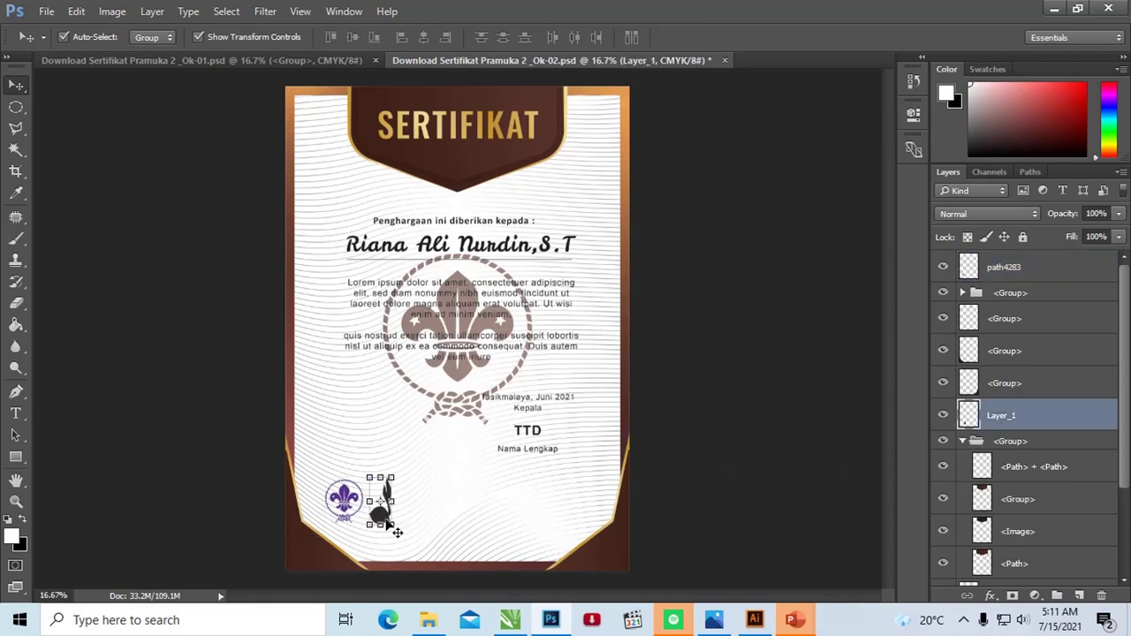
key("ctrl")
key("ctrl+bracketright")
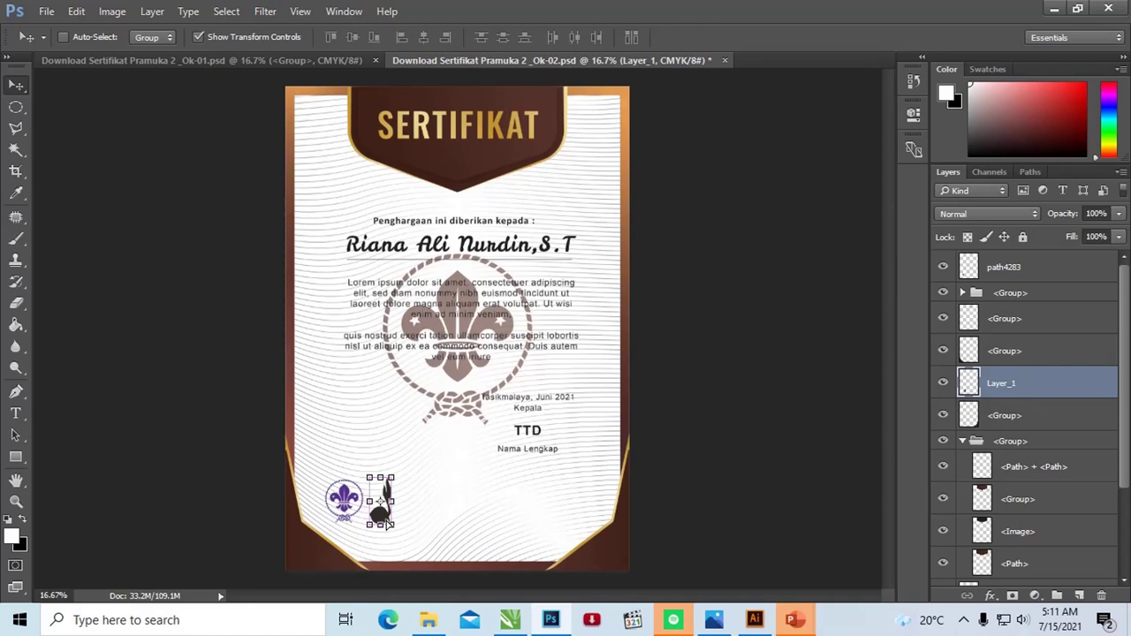
key("ctrl+shift+bracketright")
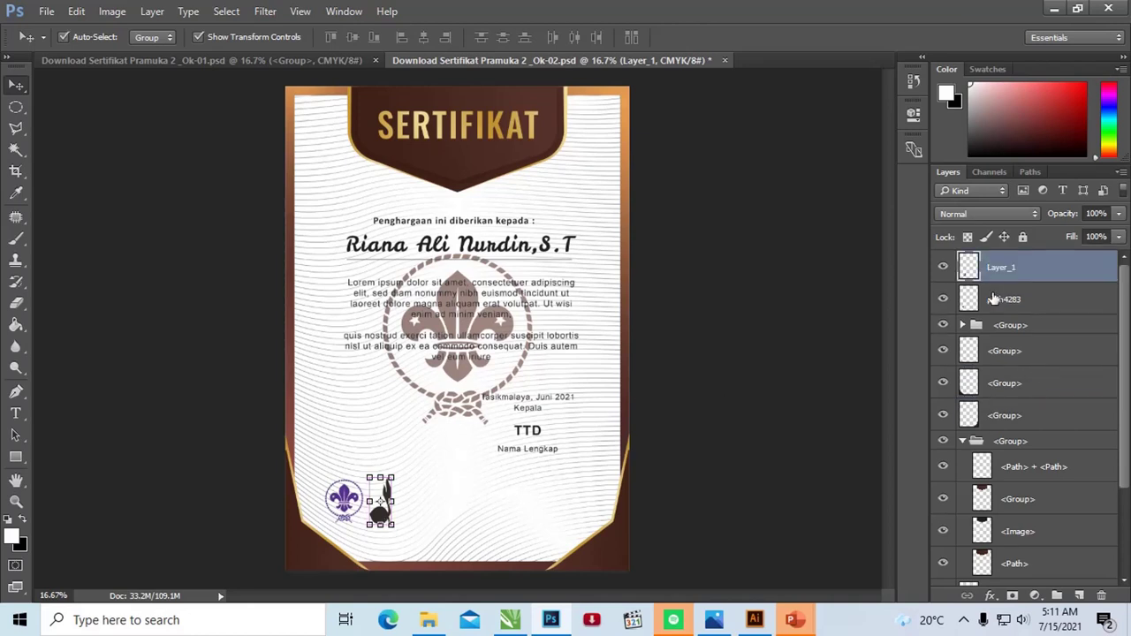
left_click(1003, 298)
left_click(994, 272)
- Toggle the text group, scout logo, torch figure and SERTIFIKAT title visibility to check them
left_click(943, 326)
left_click(943, 325)
left_click(944, 299)
left_click(943, 299)
left_click(944, 269)
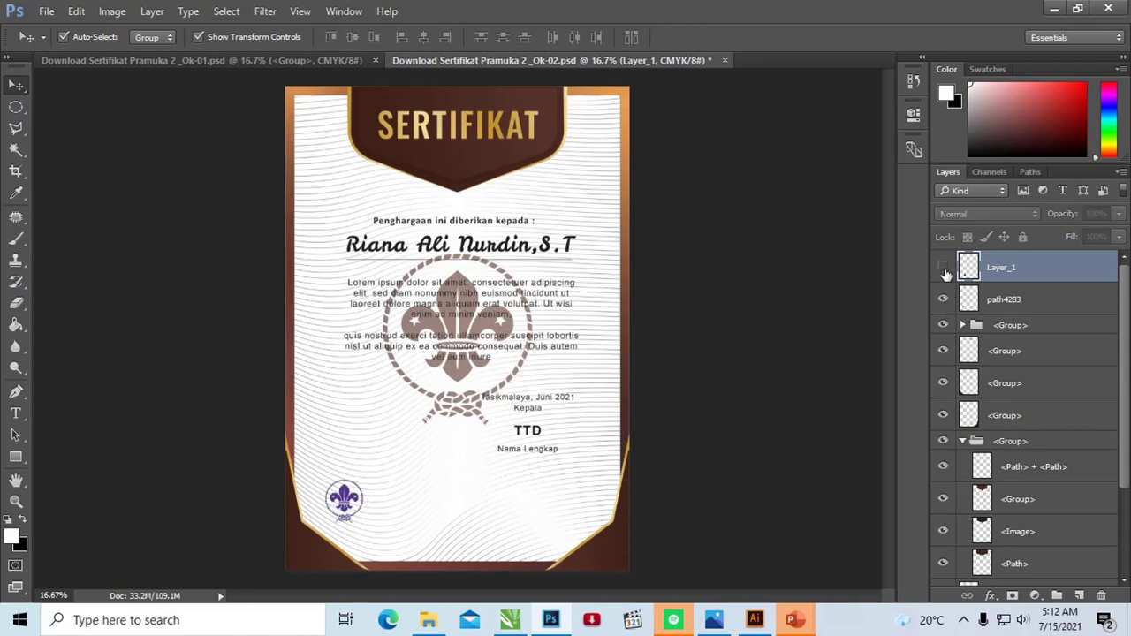
left_click(944, 268)
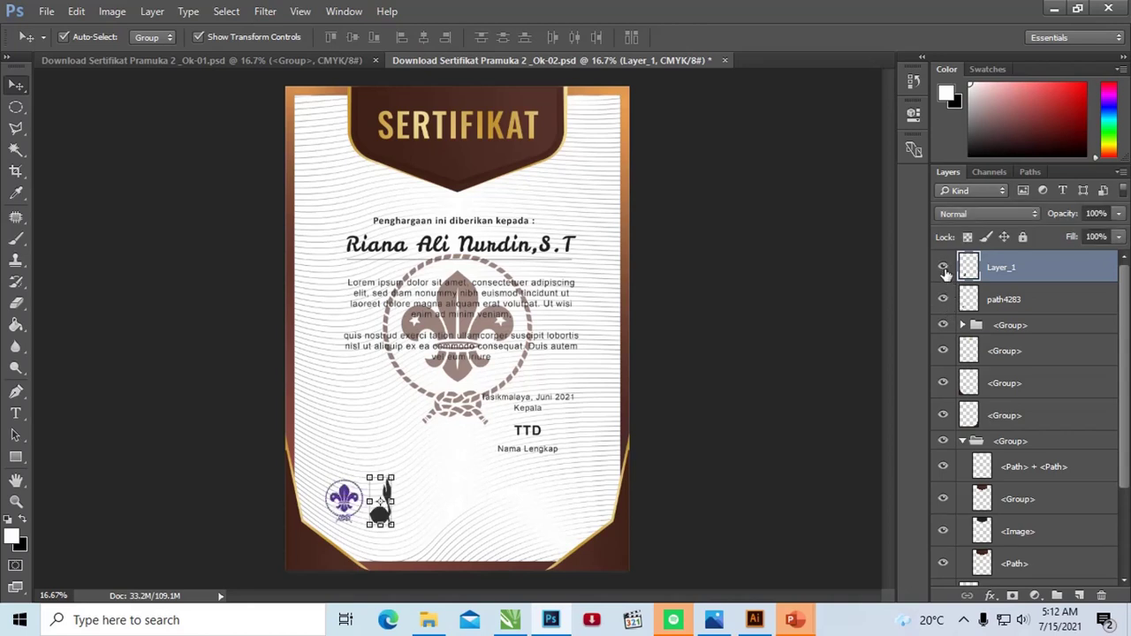
left_click(943, 351)
left_click(1025, 354)
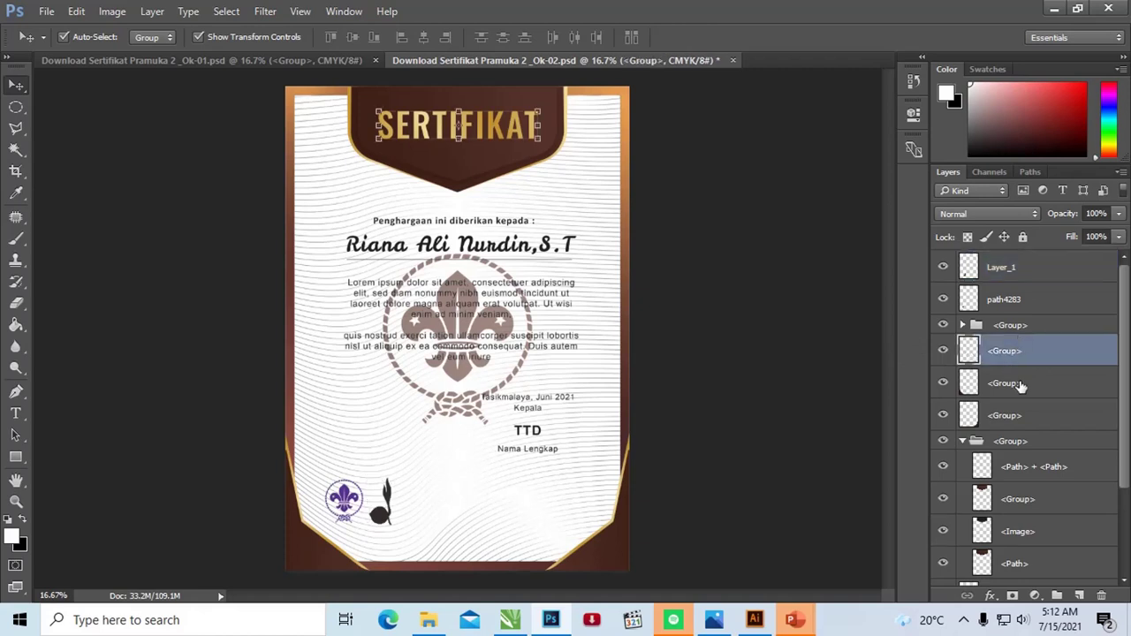
left_click(1021, 385)
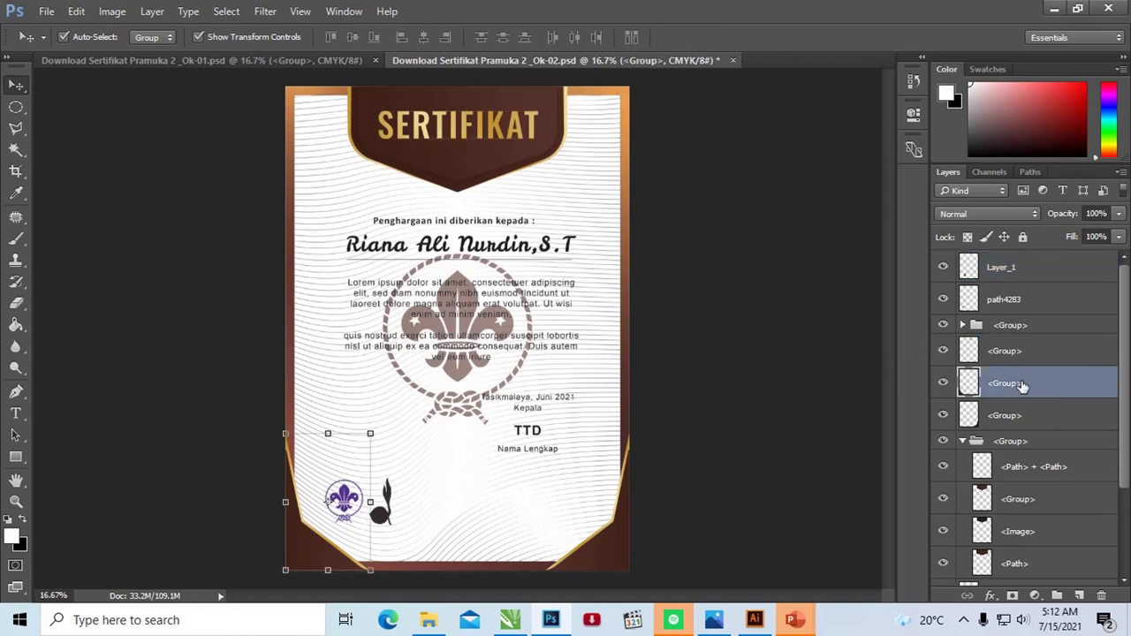
- Add a Hue/Saturation layer at Hue −60, Saturation +69, then hide it
left_click(1036, 597)
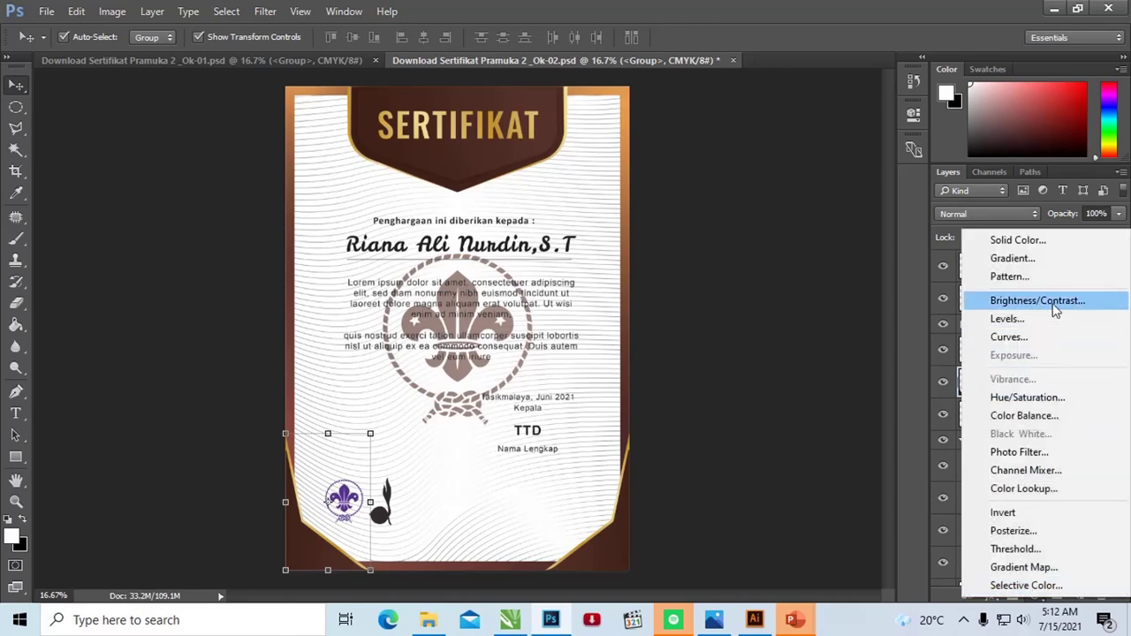
left_click(1054, 397)
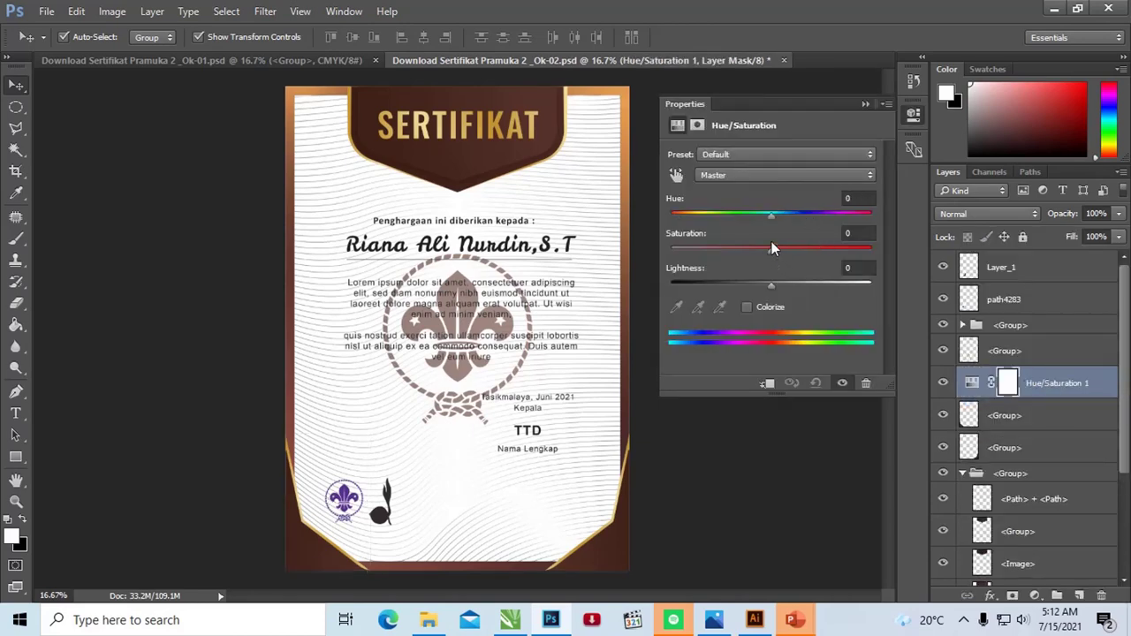
mouse_move(771, 216)
left_mouse_down()
mouse_move(661, 217)
mouse_move(770, 225)
mouse_move(675, 225)
mouse_move(755, 233)
mouse_move(692, 236)
left_mouse_up()
left_click_drag(771, 253, 837, 250)
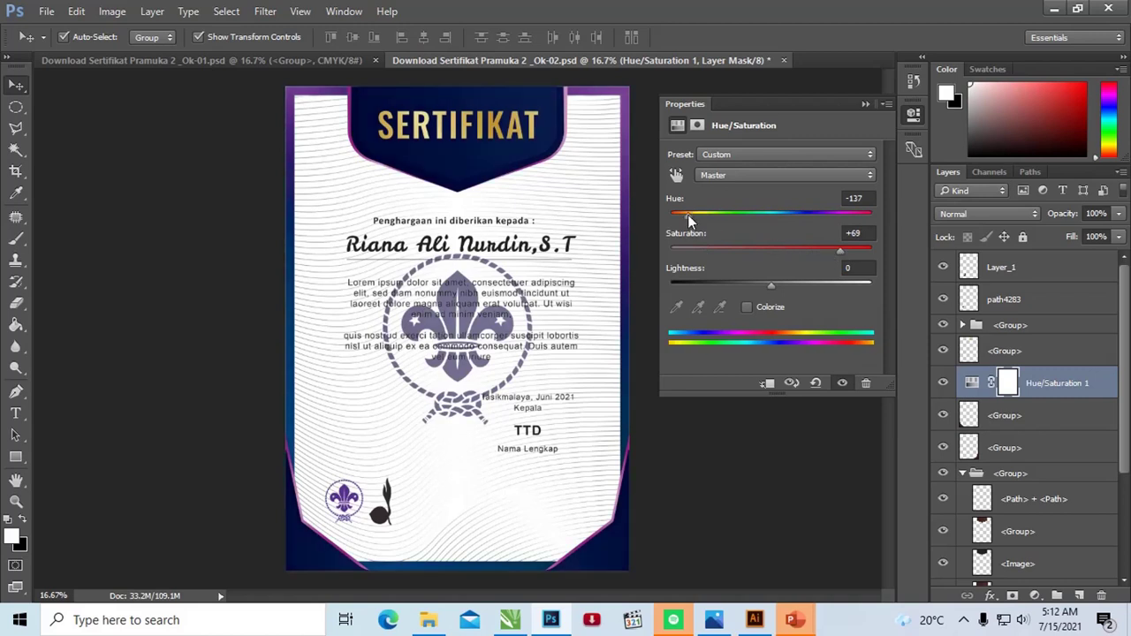
mouse_move(692, 215)
left_mouse_down()
mouse_move(861, 215)
mouse_move(719, 213)
left_mouse_up()
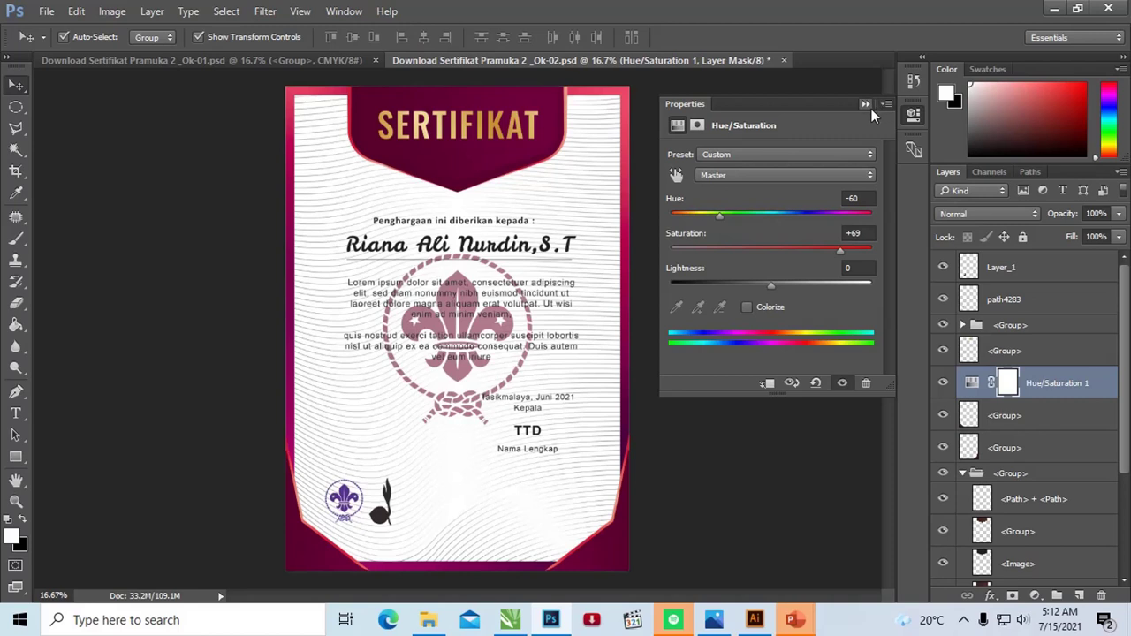
left_click(871, 109)
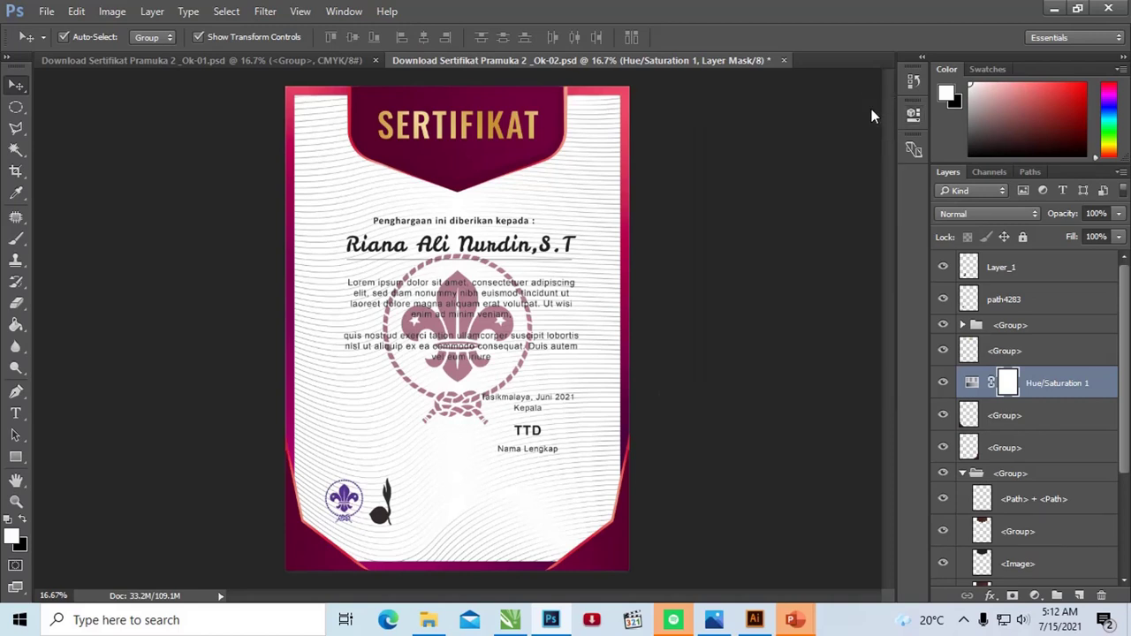
left_click(943, 383)
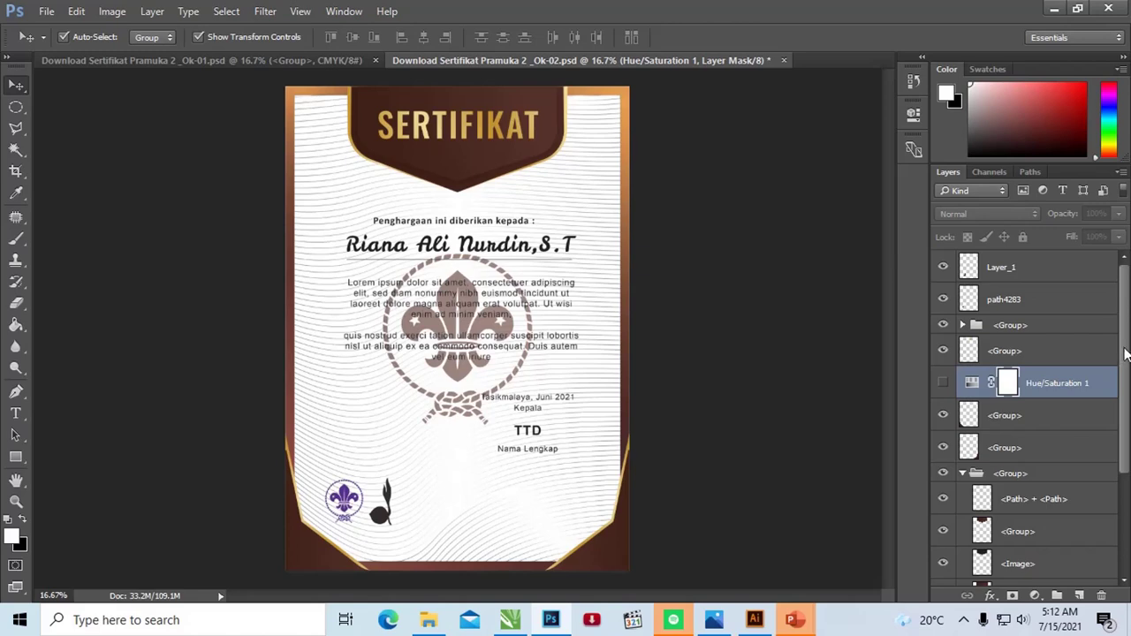
- Open Blending Options for the SERTIFIKAT title group and enable Gradient Overlay
left_click(1013, 352)
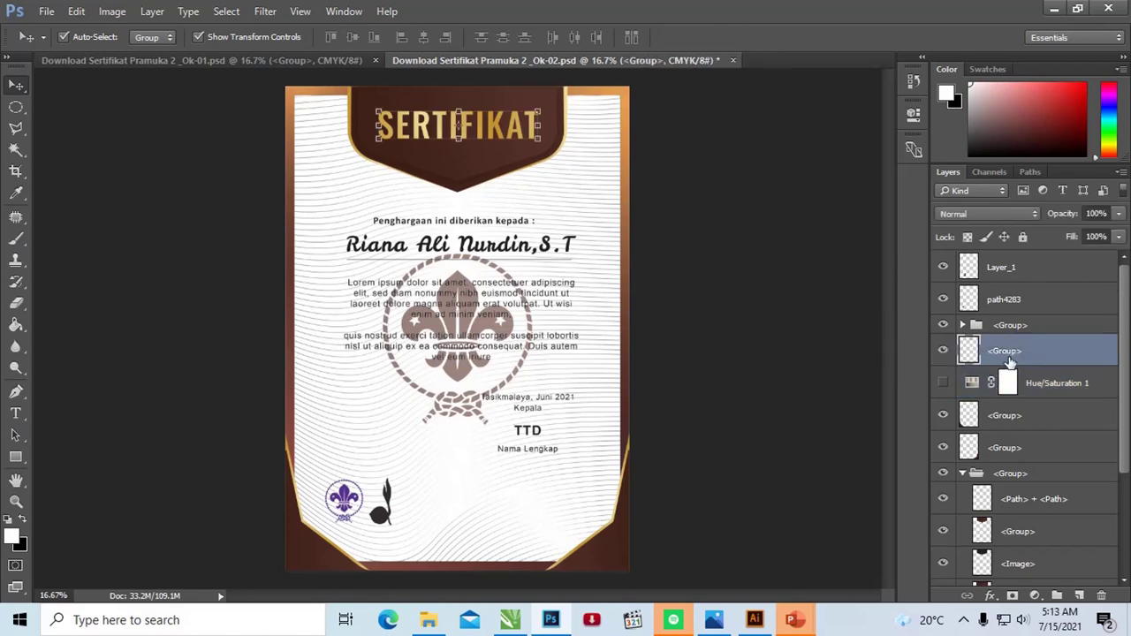
right_click(1011, 362)
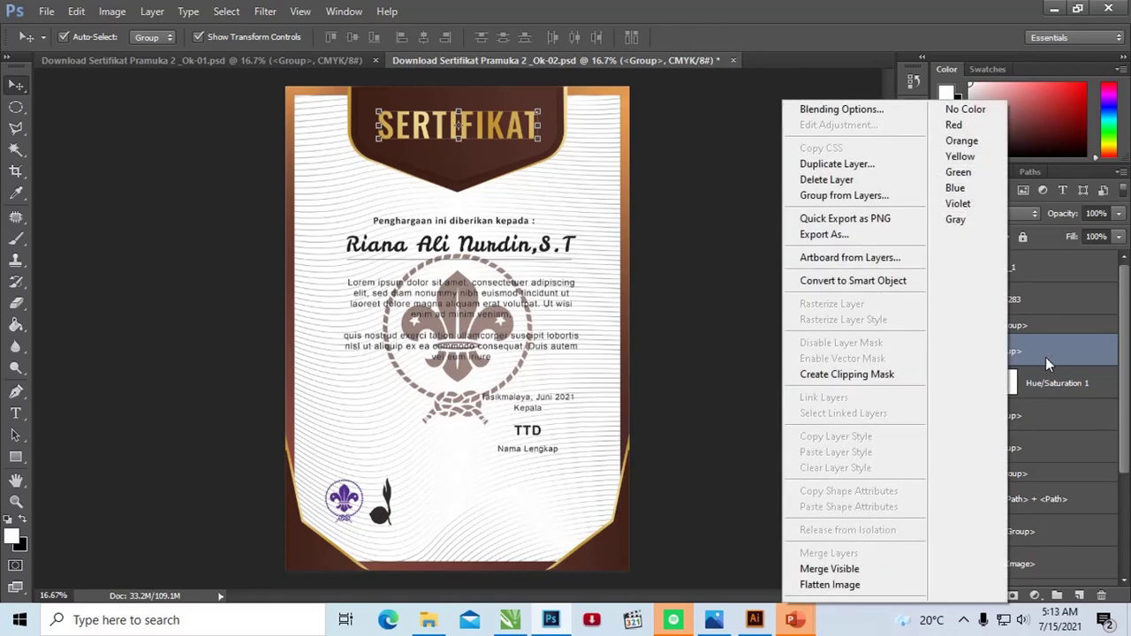
right_click(1045, 357)
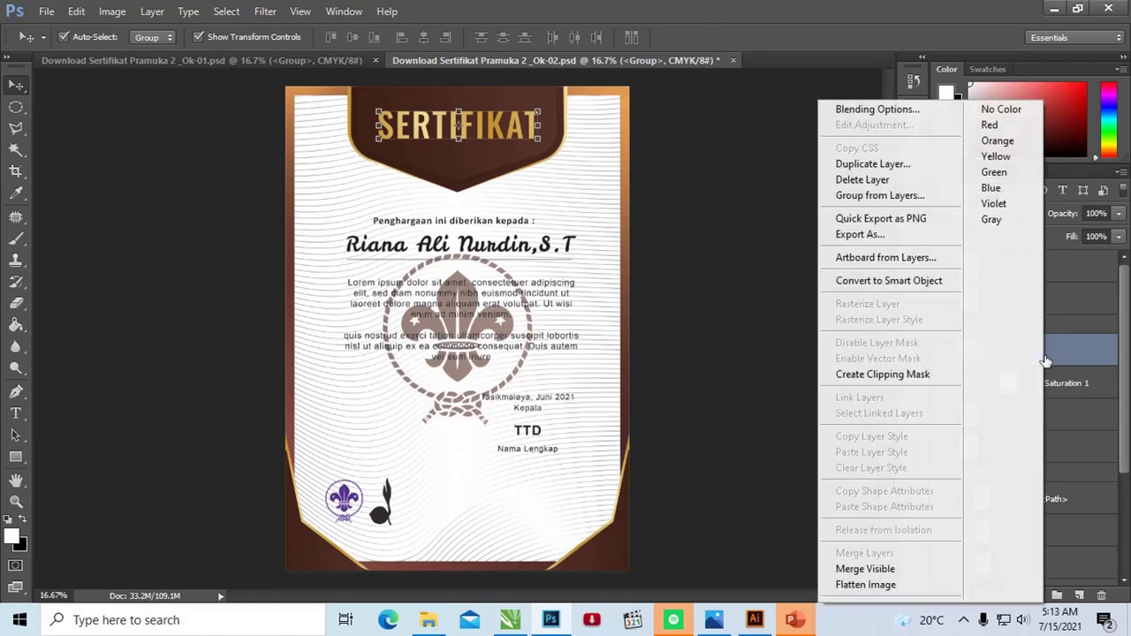
left_click(855, 116)
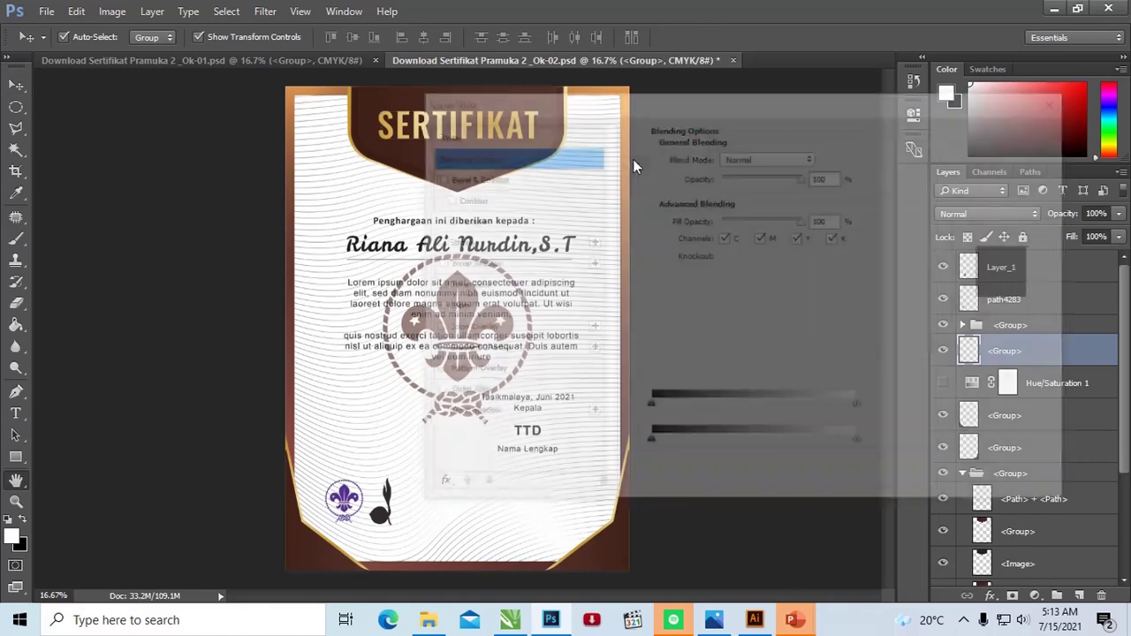
left_click_drag(620, 133, 886, 106)
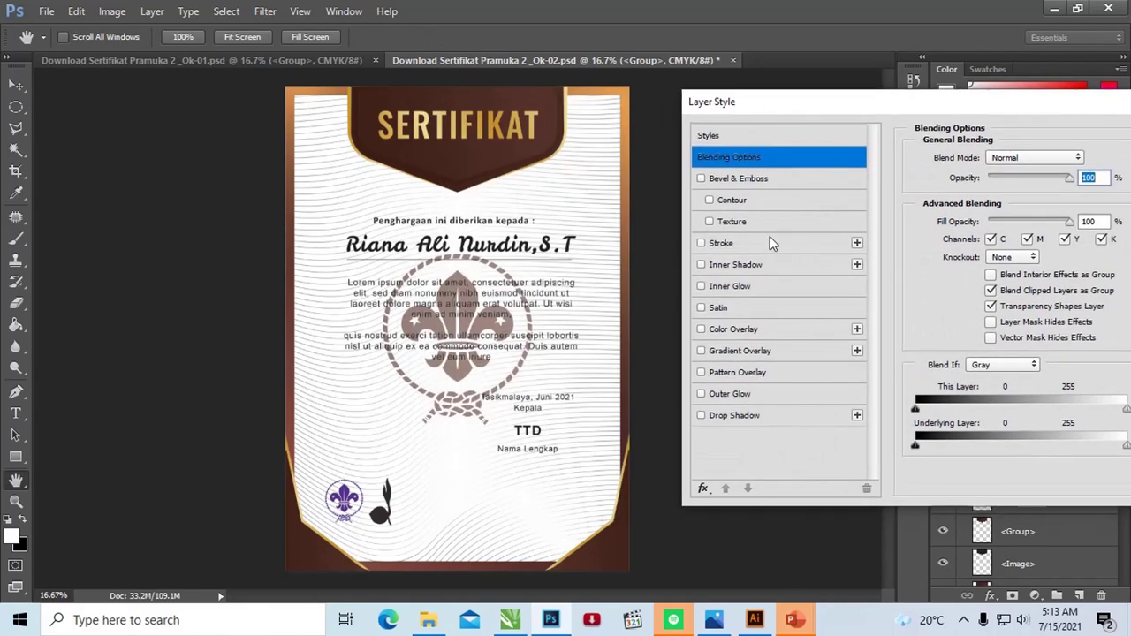
left_click(748, 351)
left_click_drag(898, 112, 833, 90)
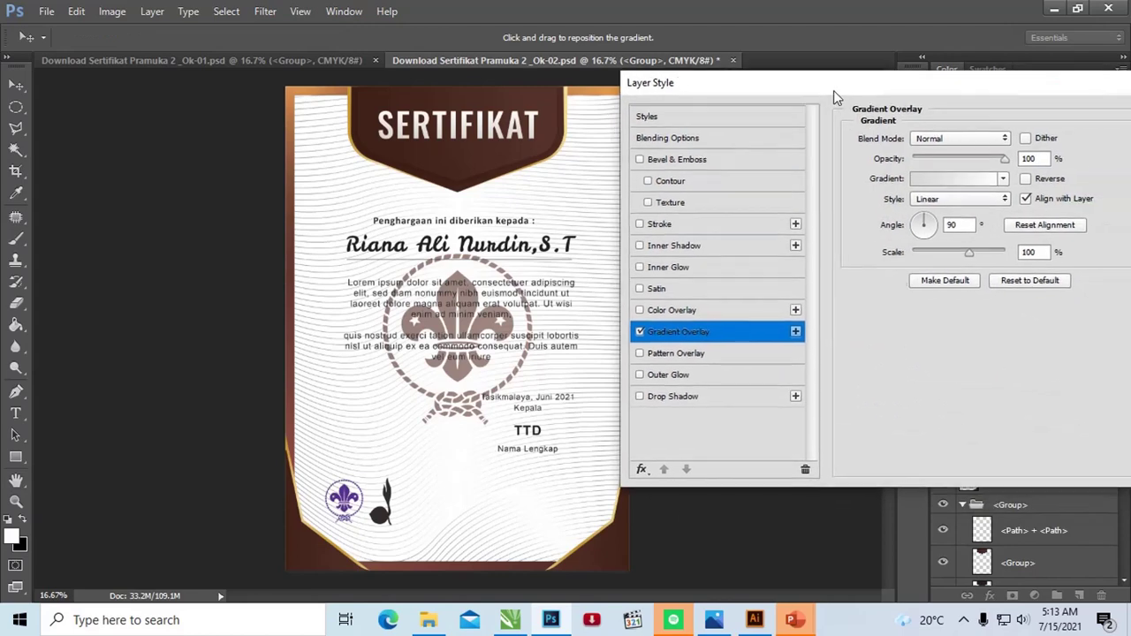
- Preview several gradient presets and choose Orange, Yellow, Orange for the title
left_click(942, 180)
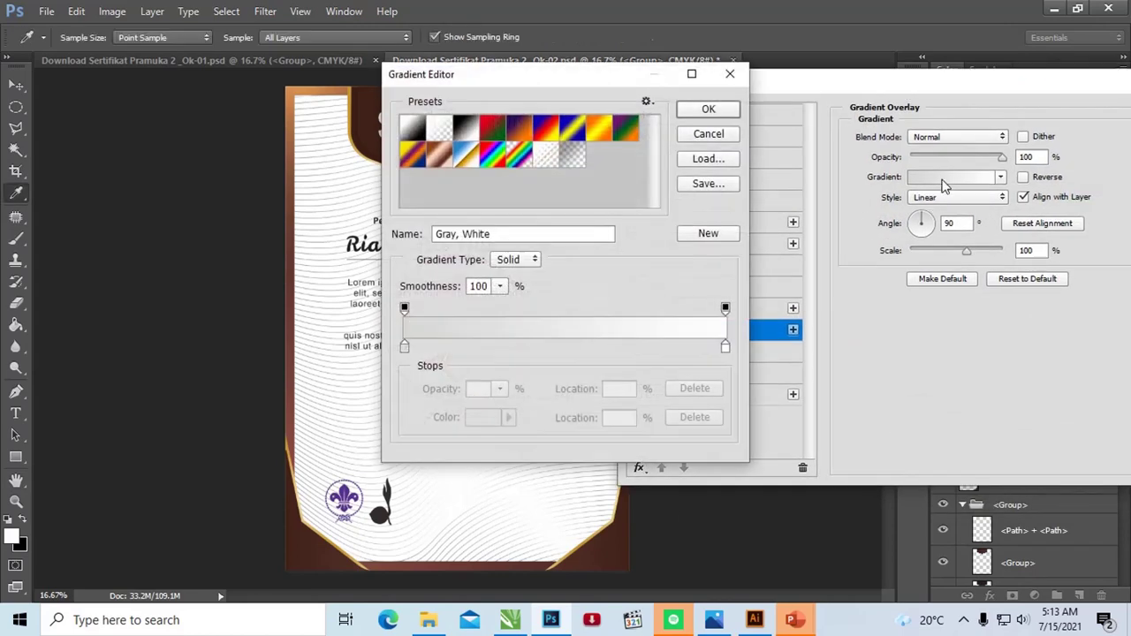
left_click_drag(637, 89, 862, 110)
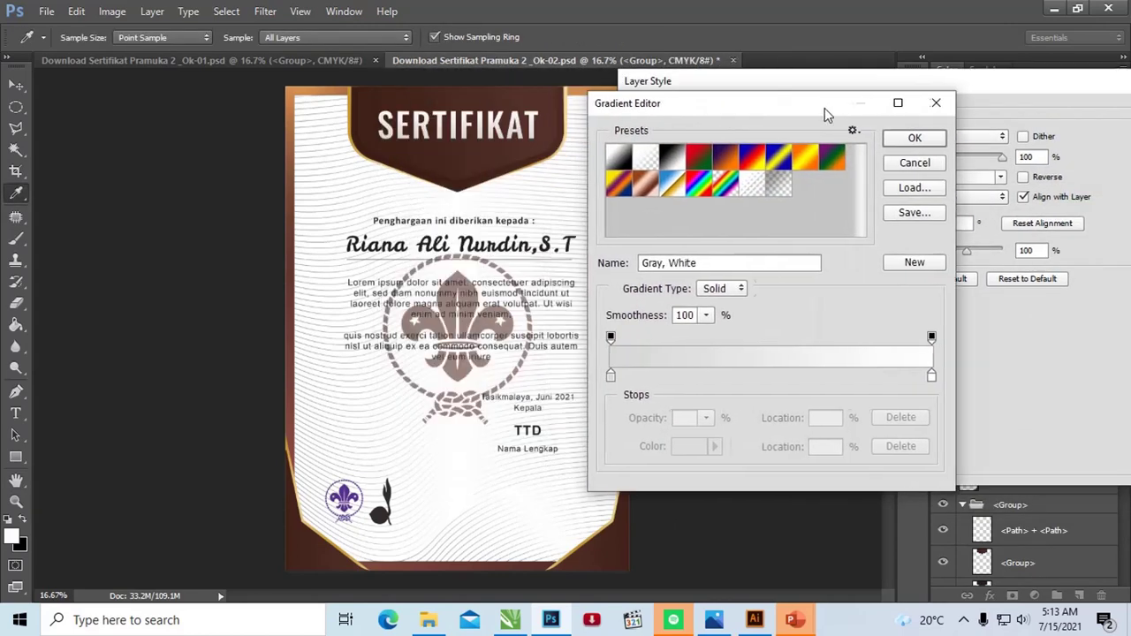
left_click(753, 155)
left_click(727, 160)
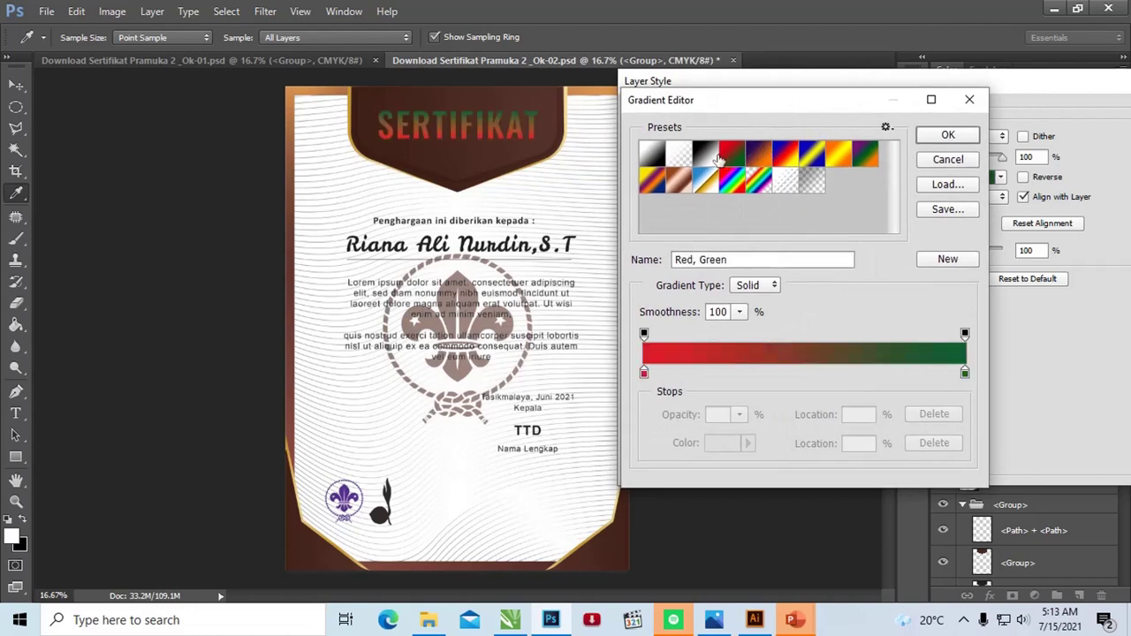
left_click(703, 156)
left_click(677, 156)
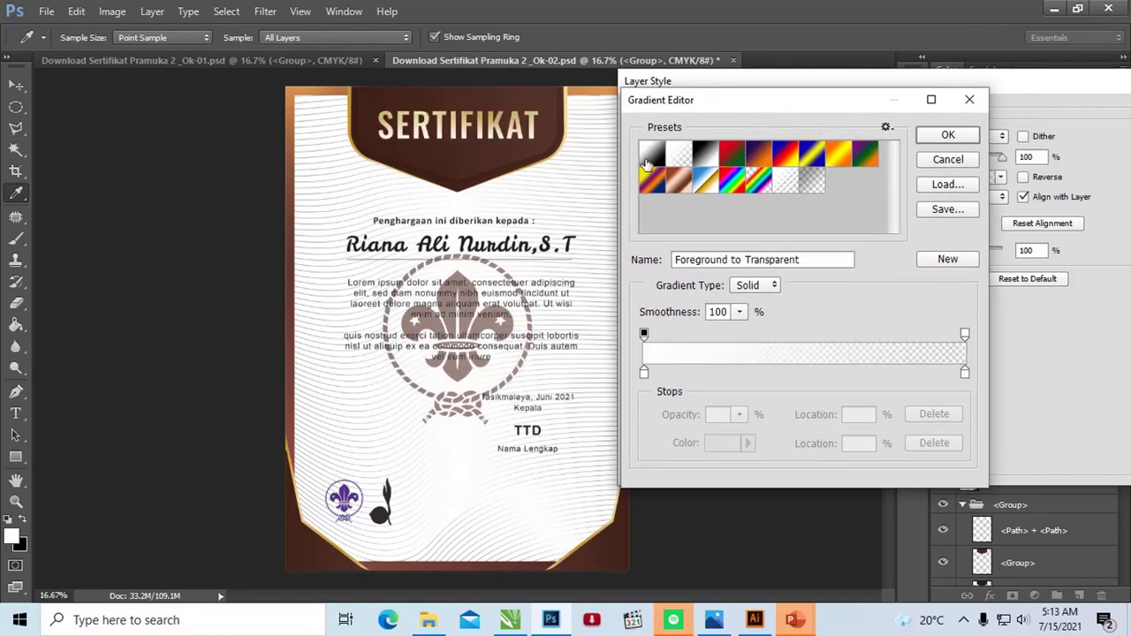
left_click(648, 158)
left_click(651, 181)
left_click(678, 182)
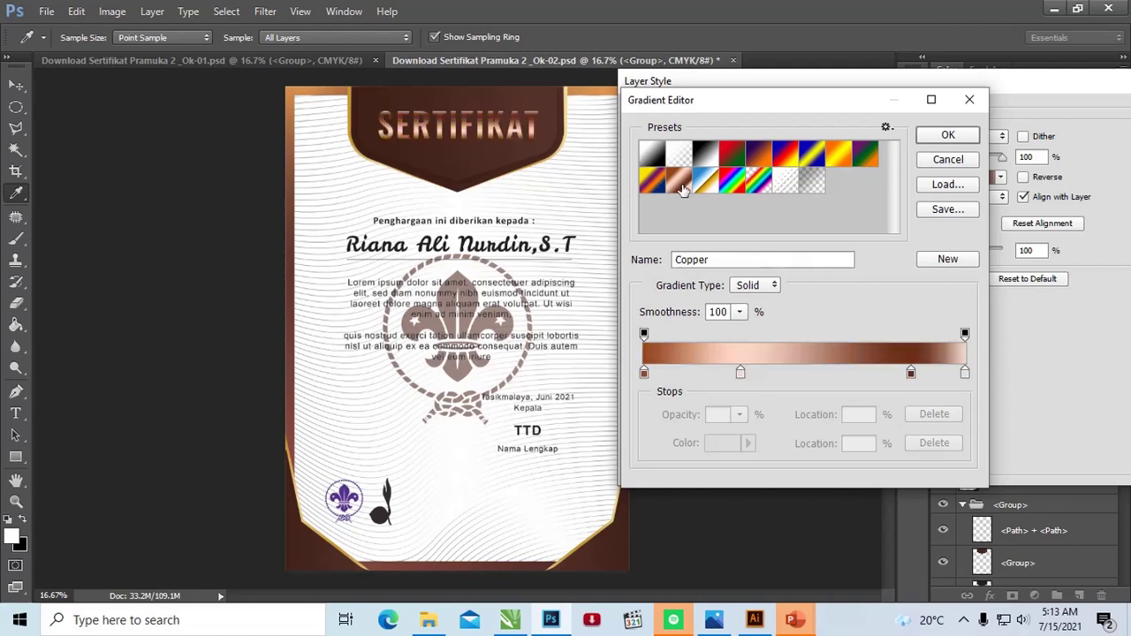
left_click(705, 184)
left_click(679, 184)
left_click(837, 156)
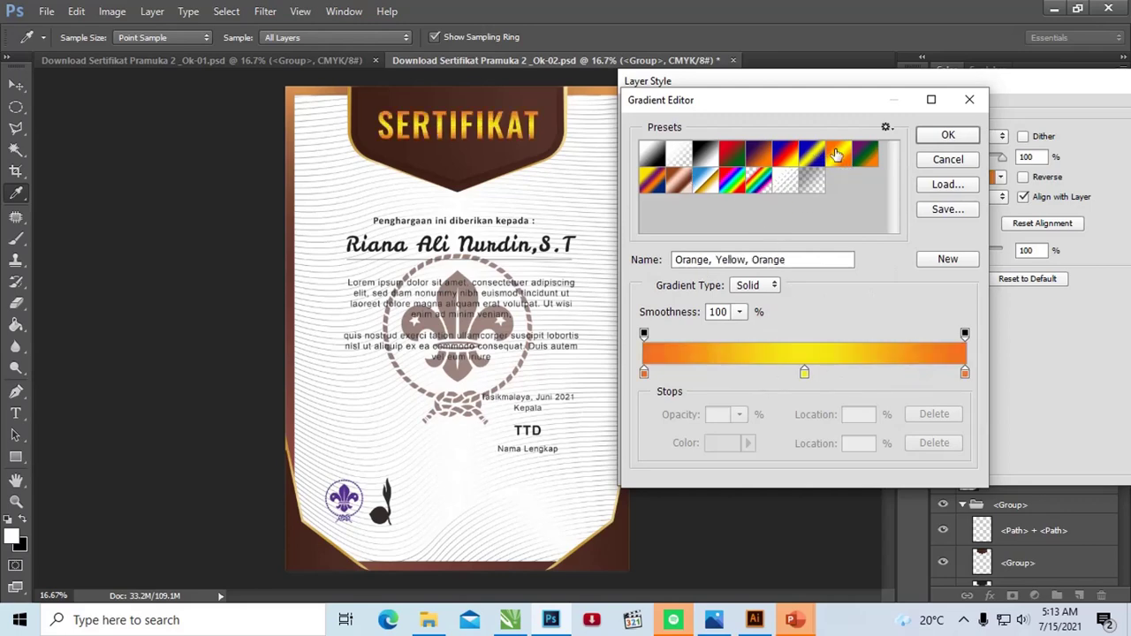
left_click(926, 136)
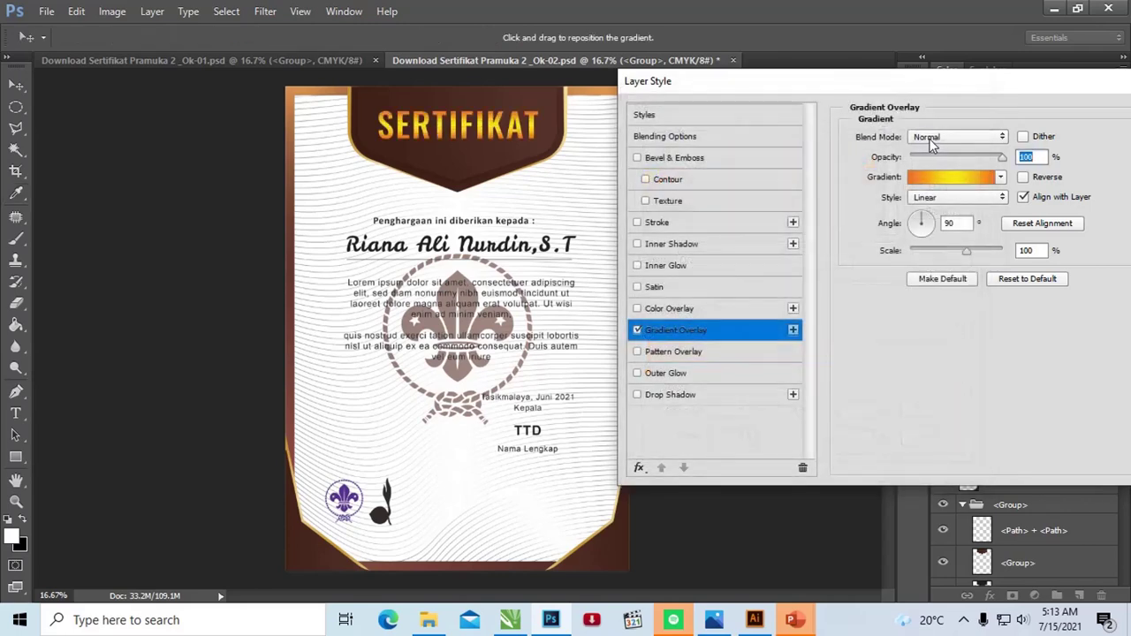
- Angle the gradient overlay at 74°, adjust its position, and accept the layer style
left_click_drag(926, 219, 924, 221)
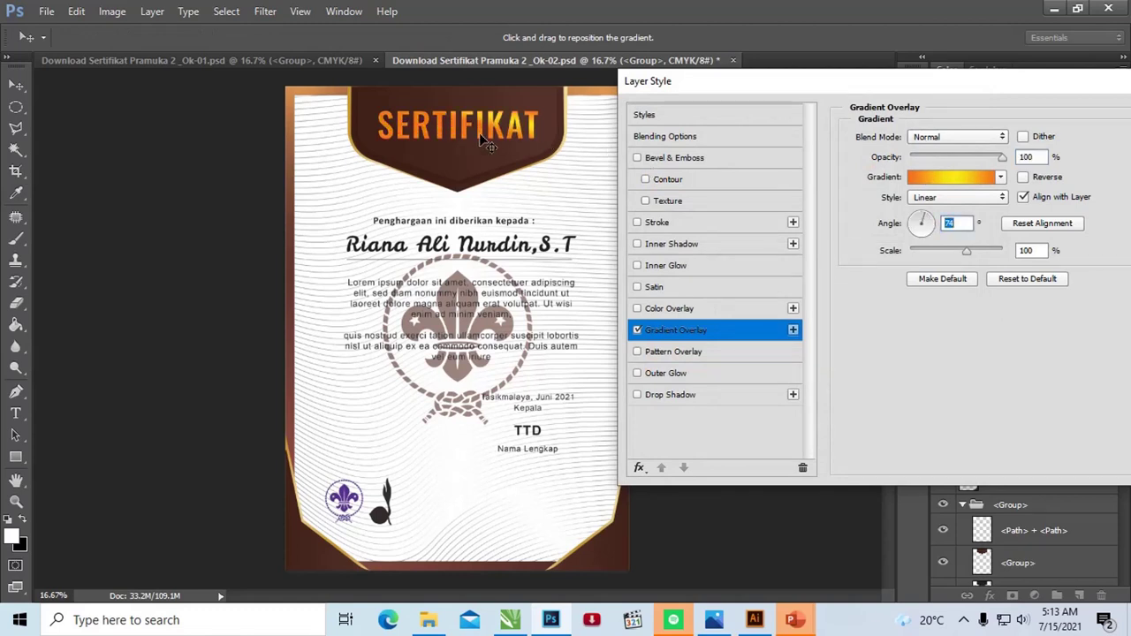
left_click_drag(472, 135, 453, 146)
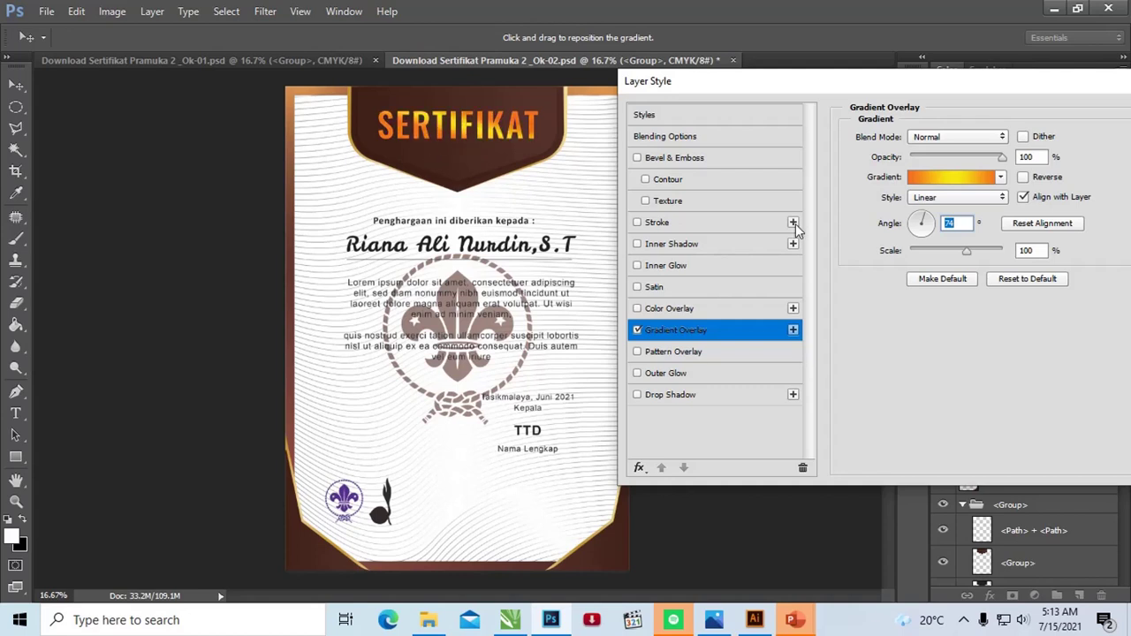
left_click_drag(979, 84, 721, 89)
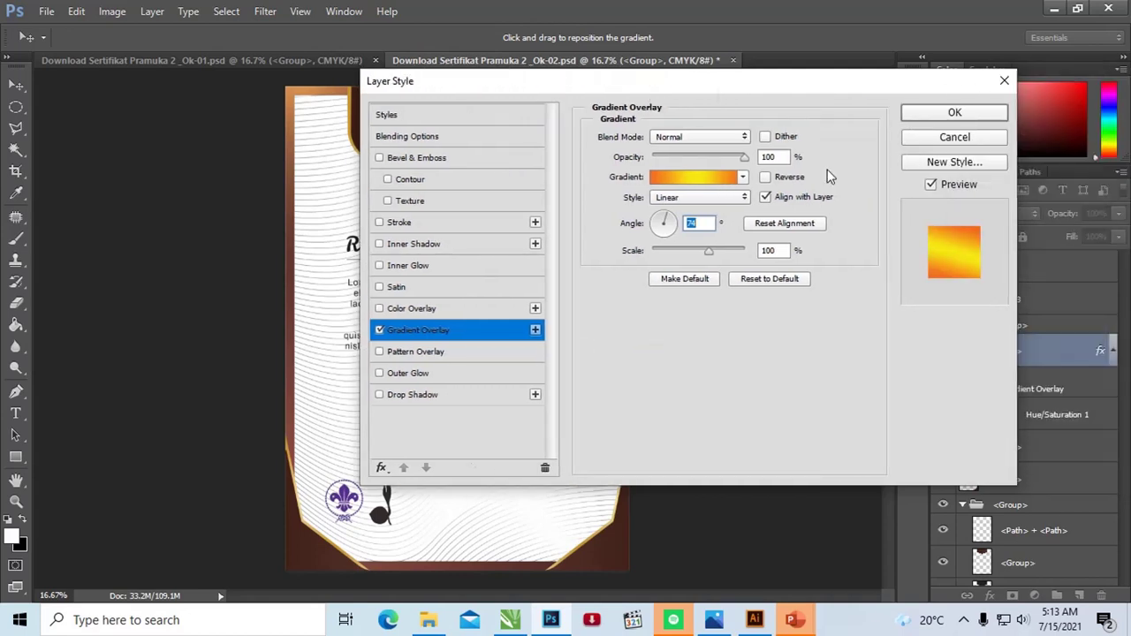
left_click(926, 140)
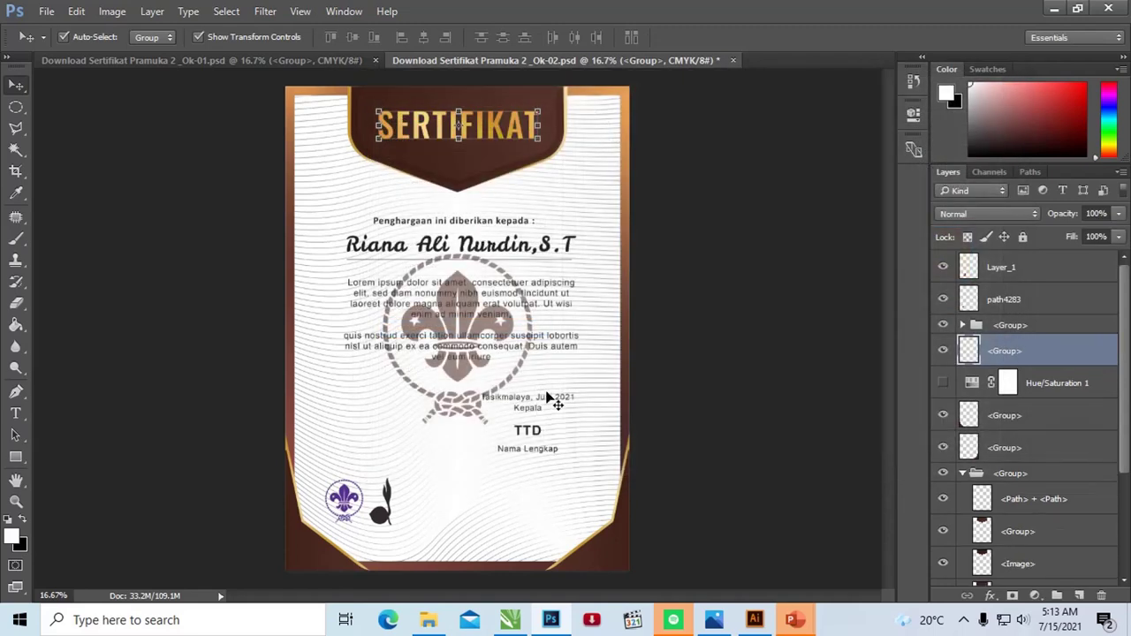
left_click(537, 255)
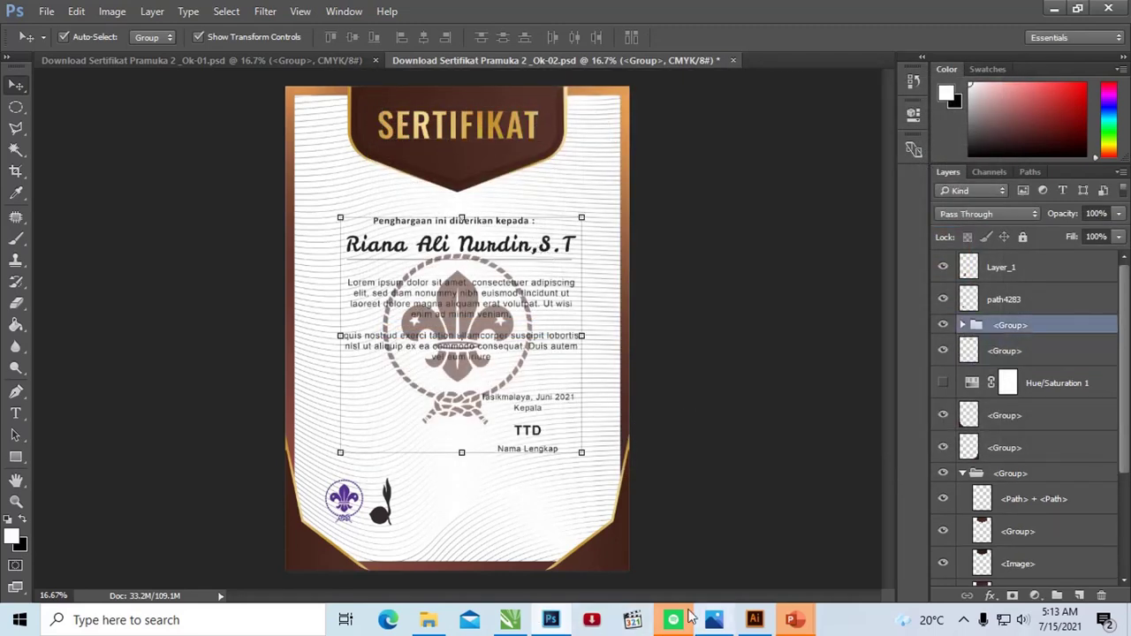
- Bring up the landscape scout certificate presentation in PowerPoint
left_click(795, 622)
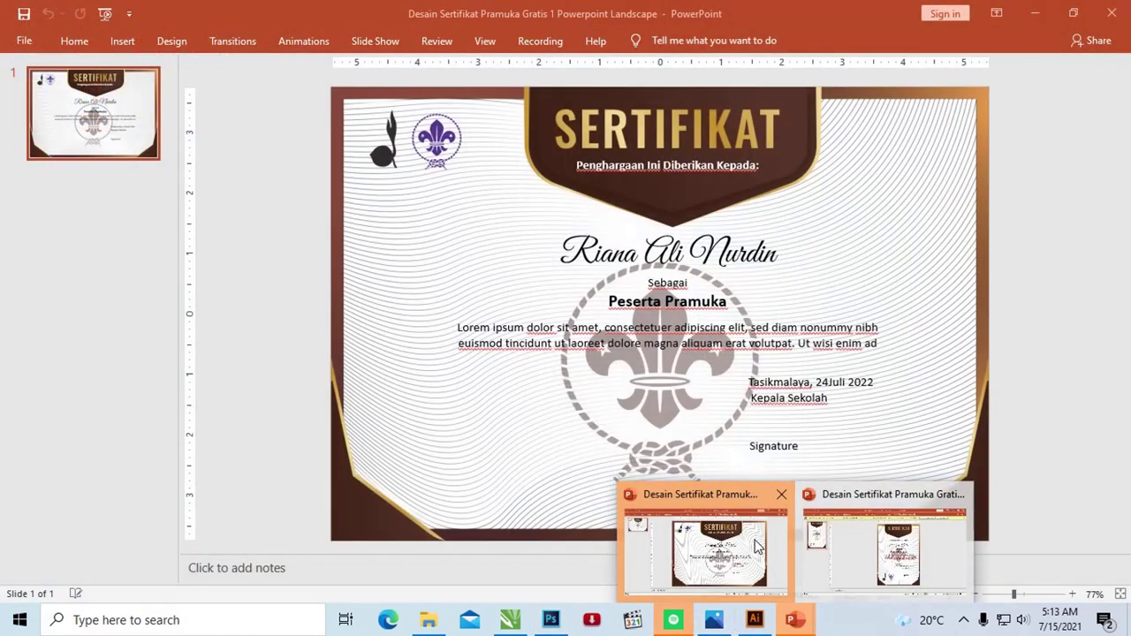
left_click(756, 547)
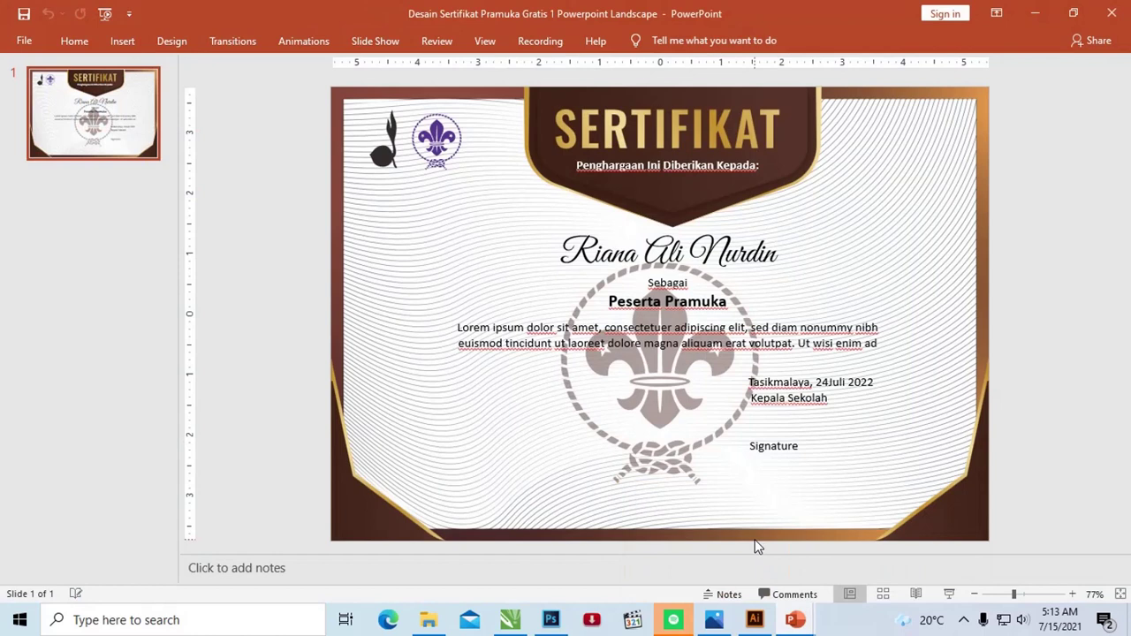
left_click(925, 206)
right_click(924, 208)
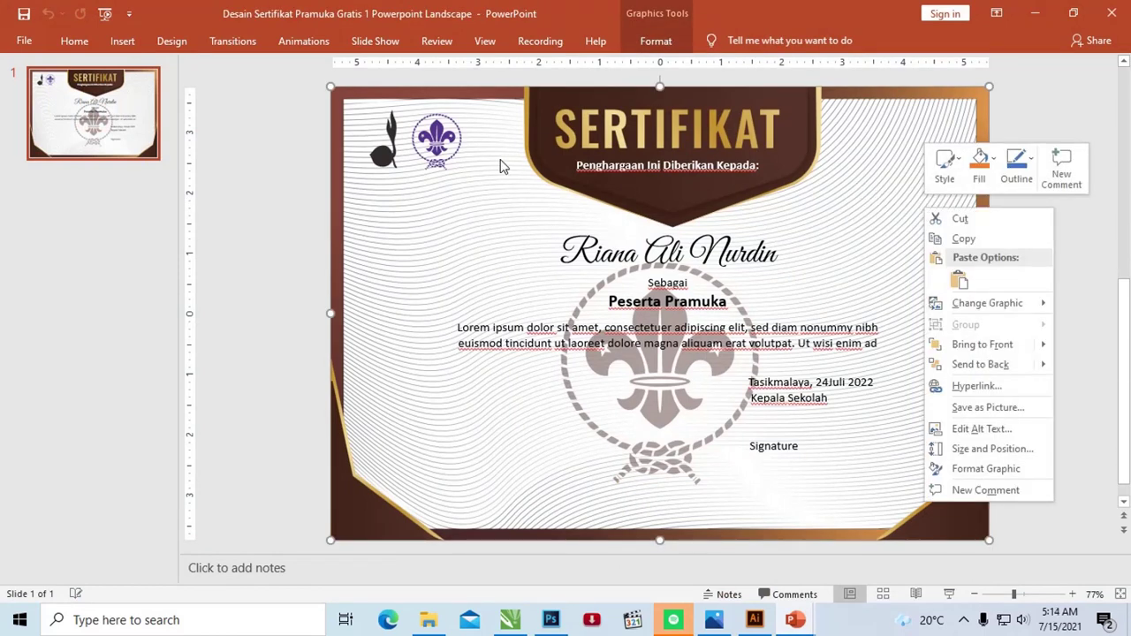
left_click(131, 44)
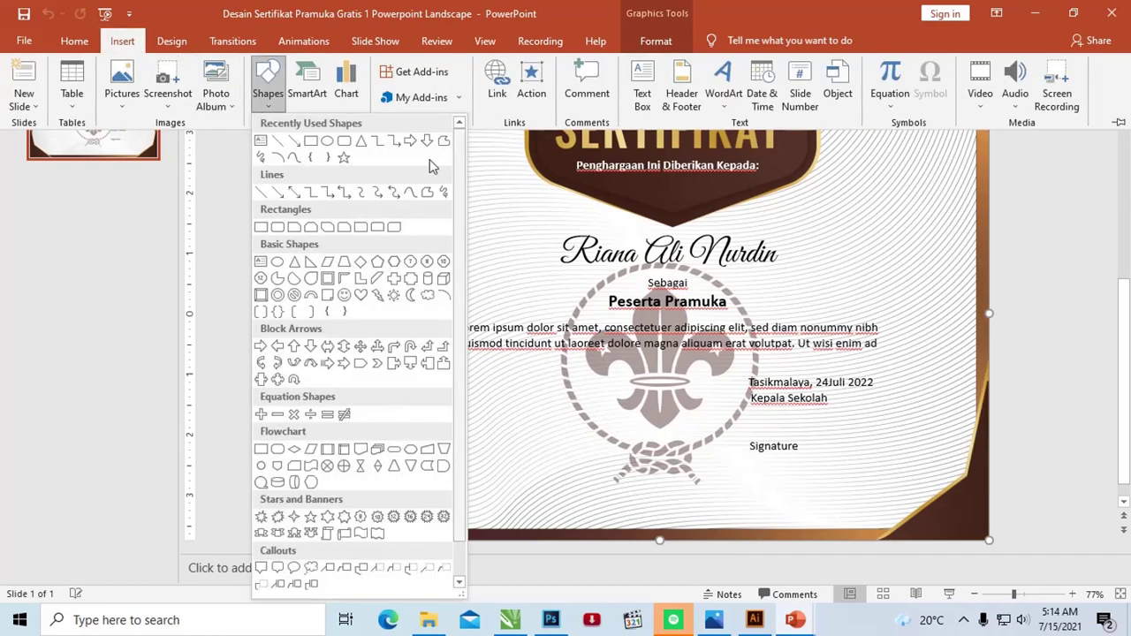
left_click(988, 250)
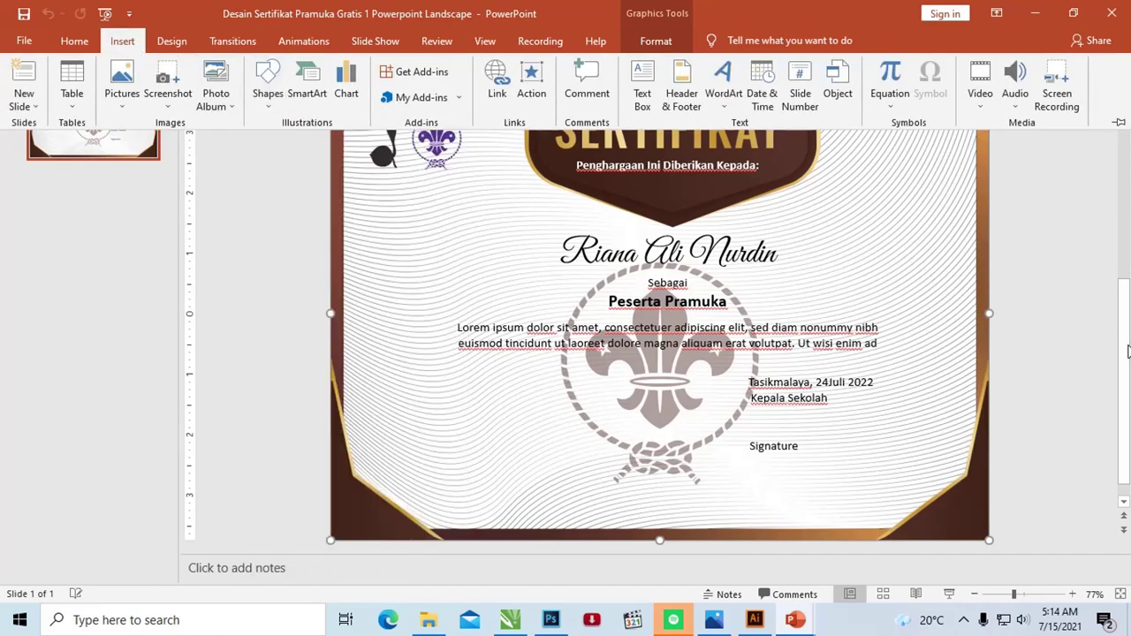
- Inspect the slide's scout logo, SERTIFIKAT graphic and body text, then arm Text Box
left_click(462, 148)
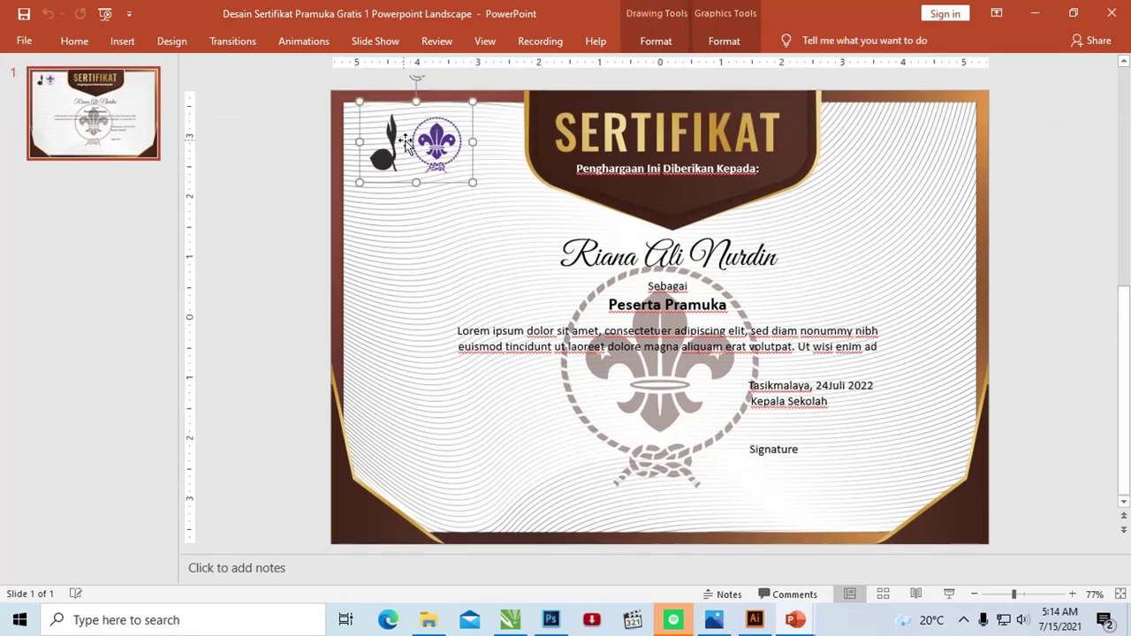
left_click(629, 141)
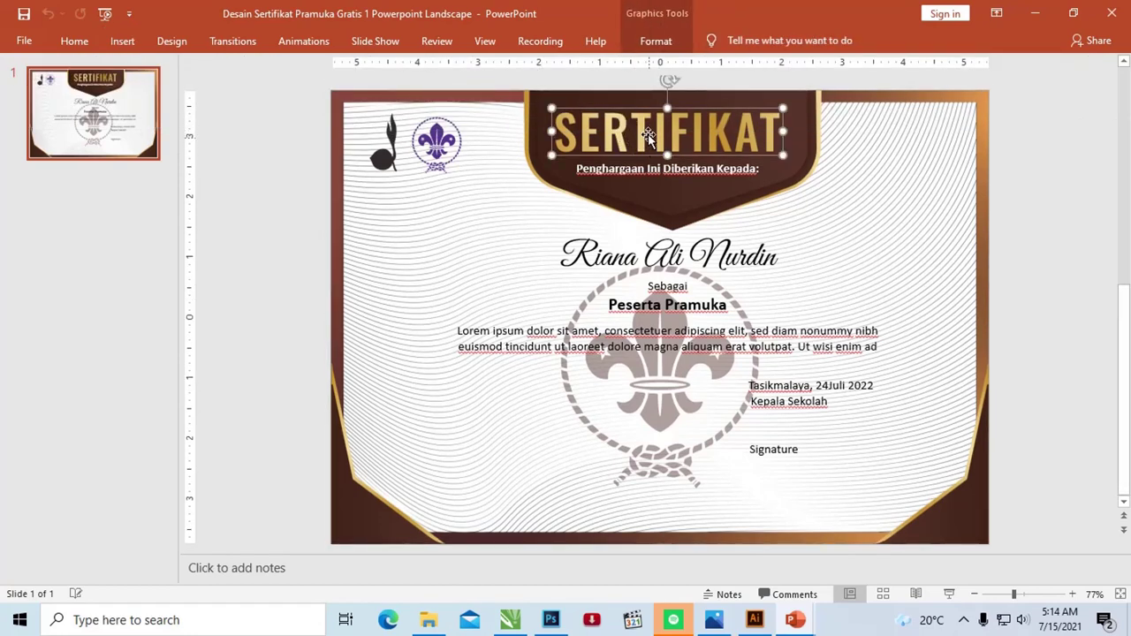
left_click(635, 254)
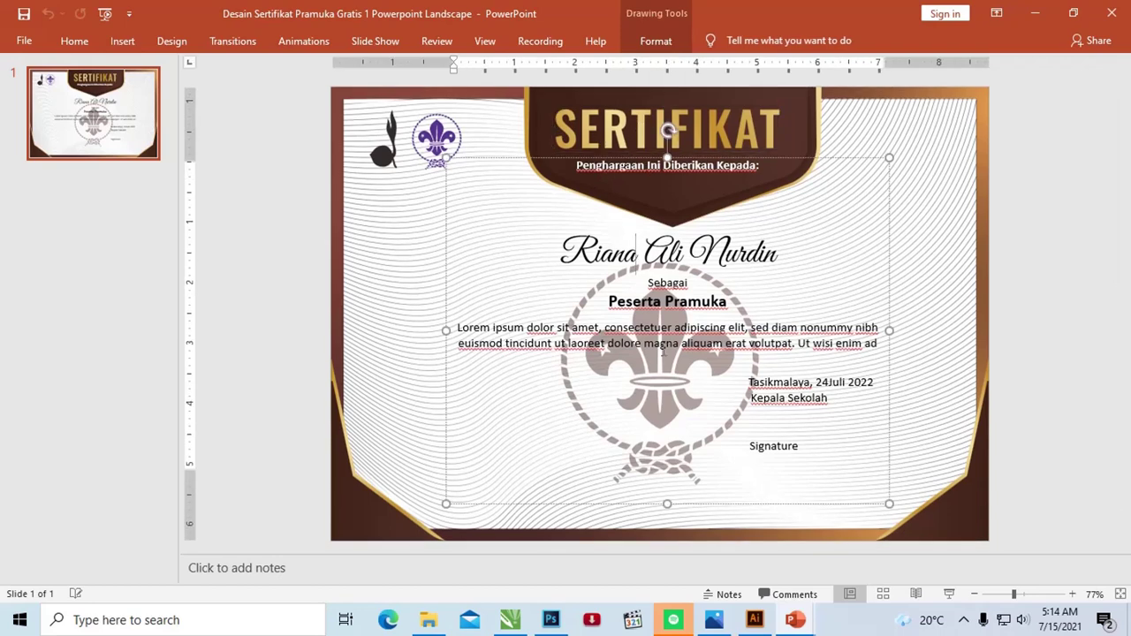
left_click_drag(597, 263, 823, 449)
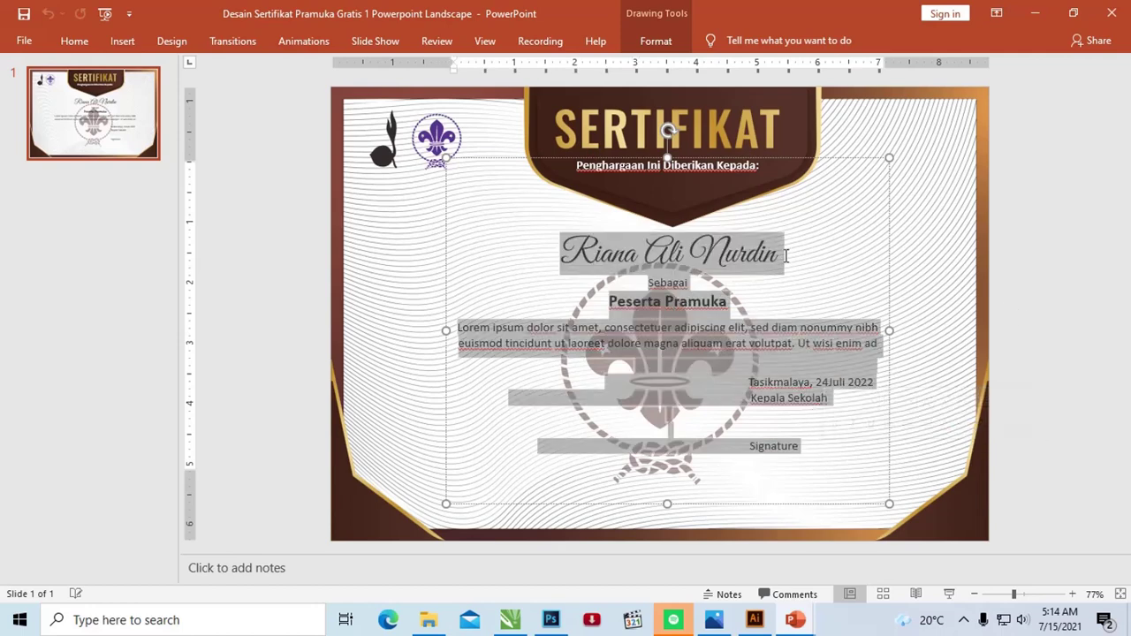
left_click(421, 154)
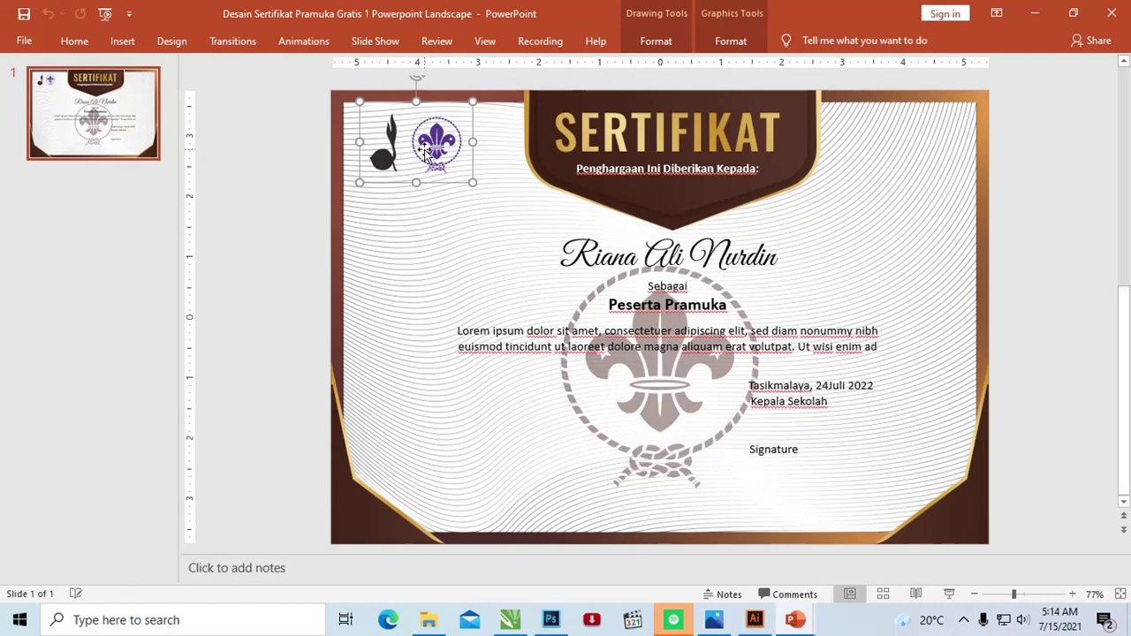
left_click(672, 147)
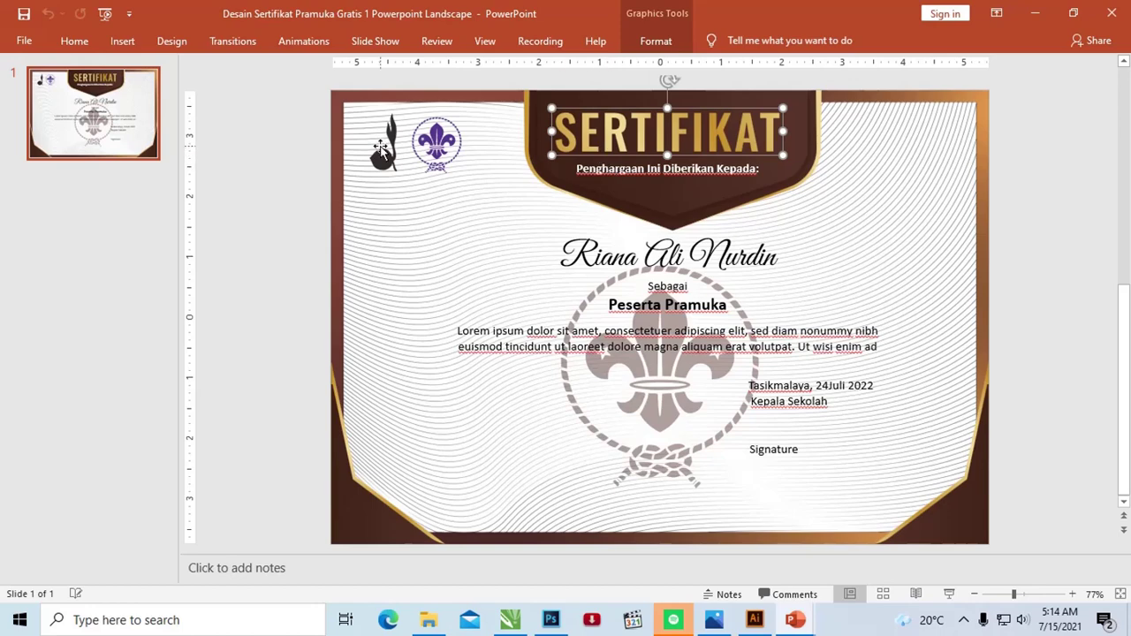
left_click(120, 40)
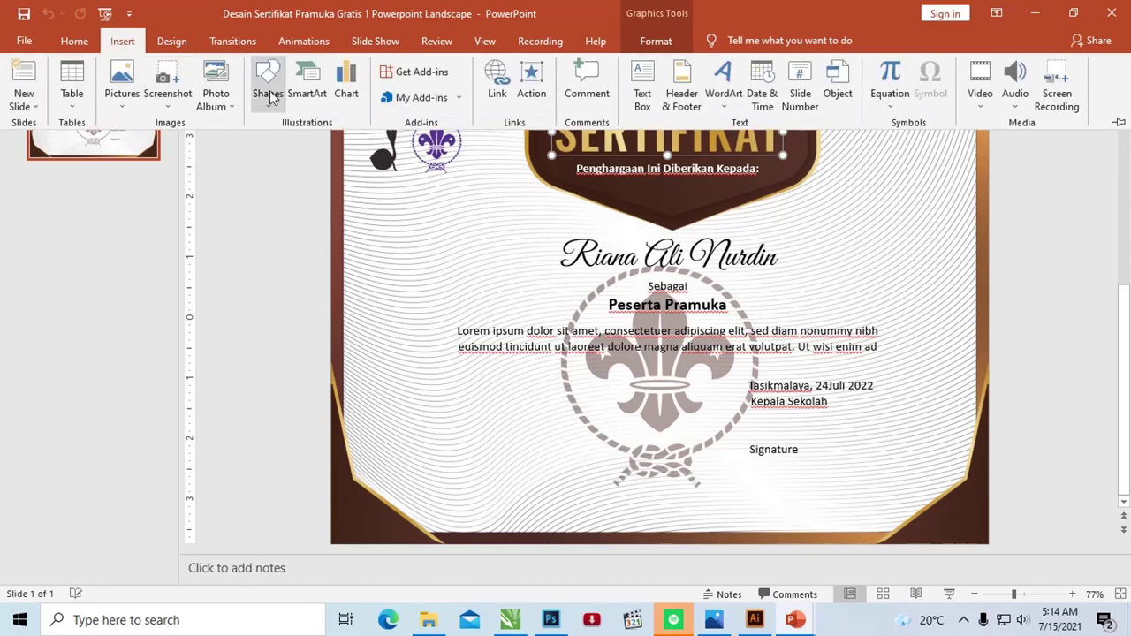
left_click(642, 88)
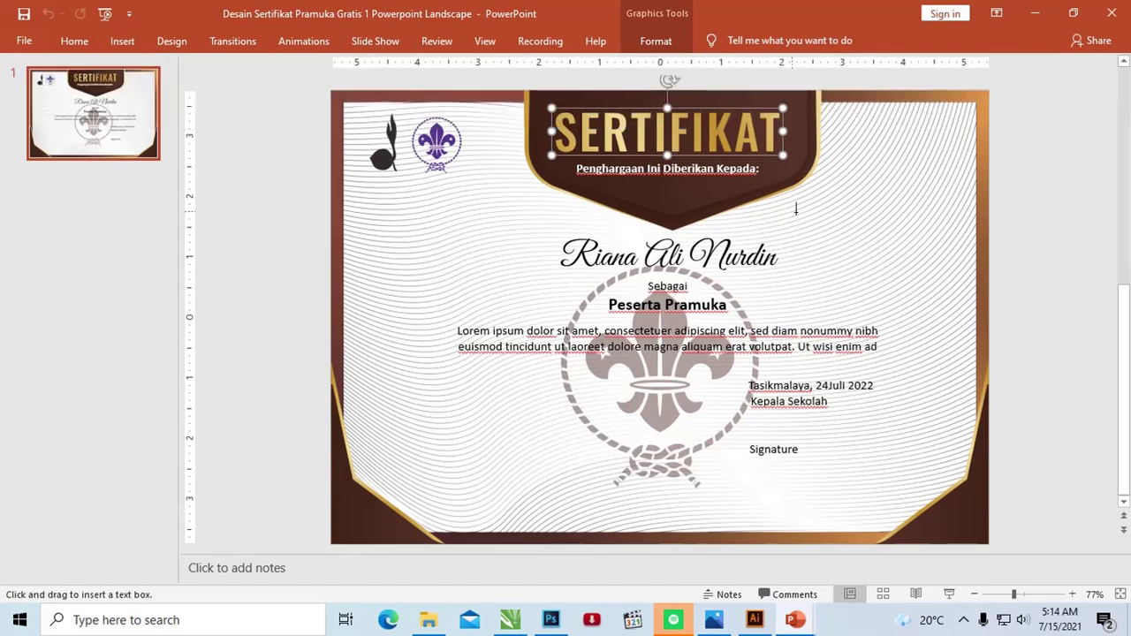
- Add a bold 54 pt 'SERTIFIKAT' text box at the slide's upper left
left_click(828, 201)
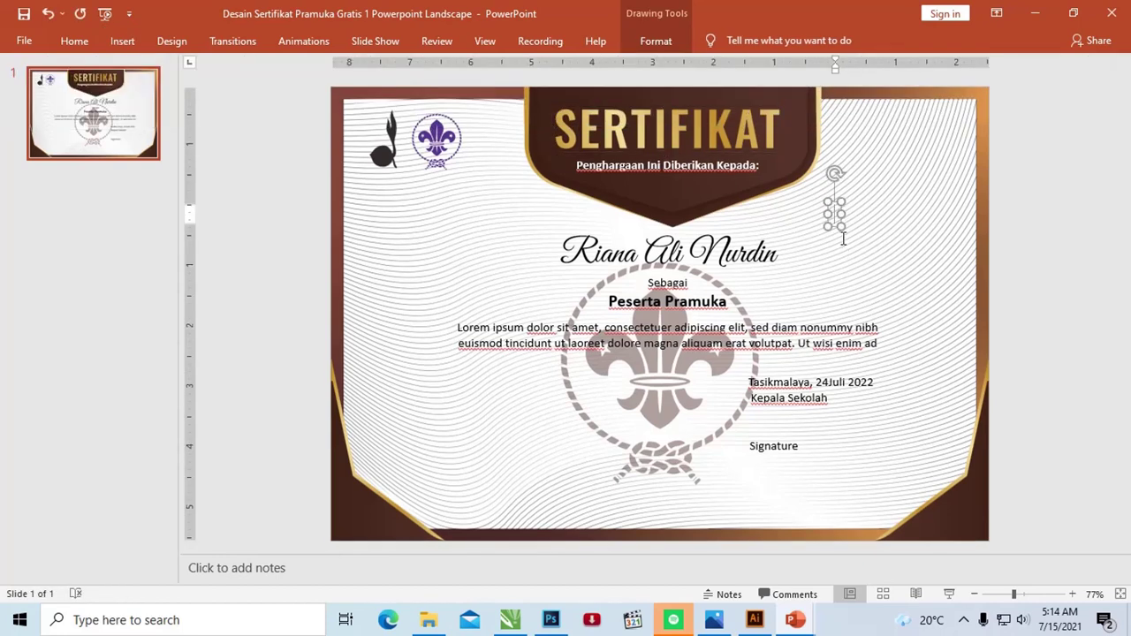
type("SER")
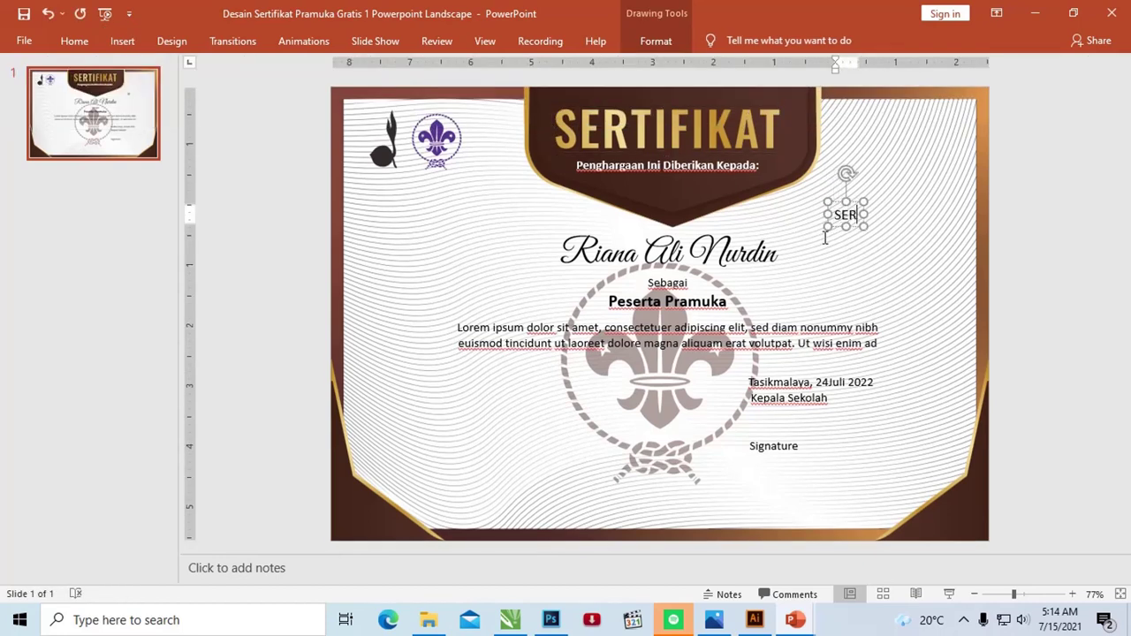
type("TIFIK")
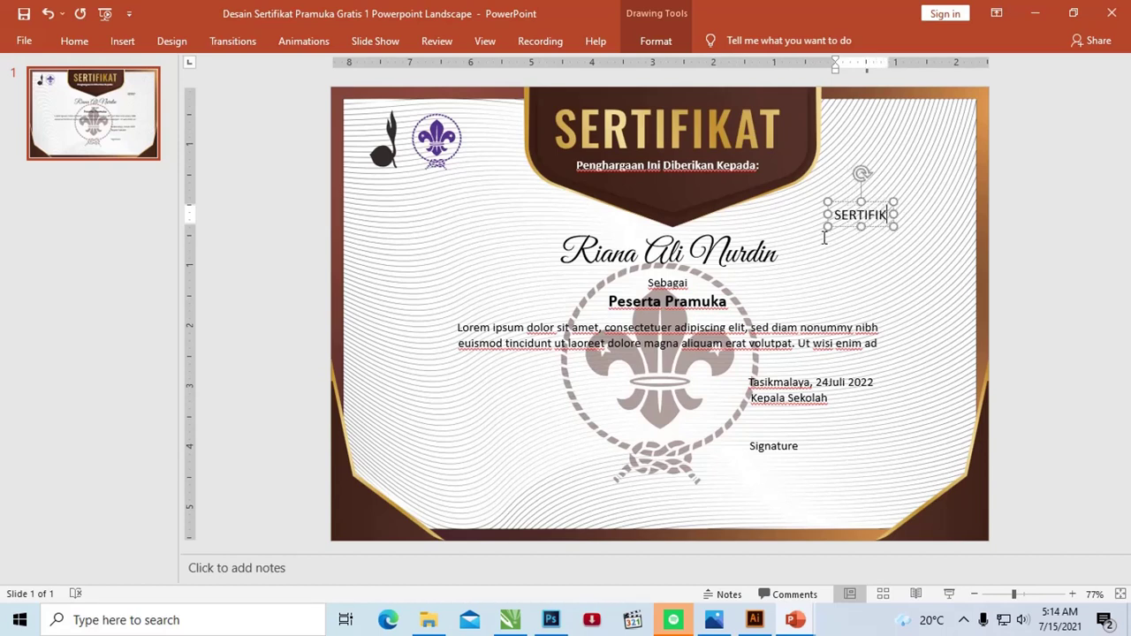
type("AT")
key("ctrl+a")
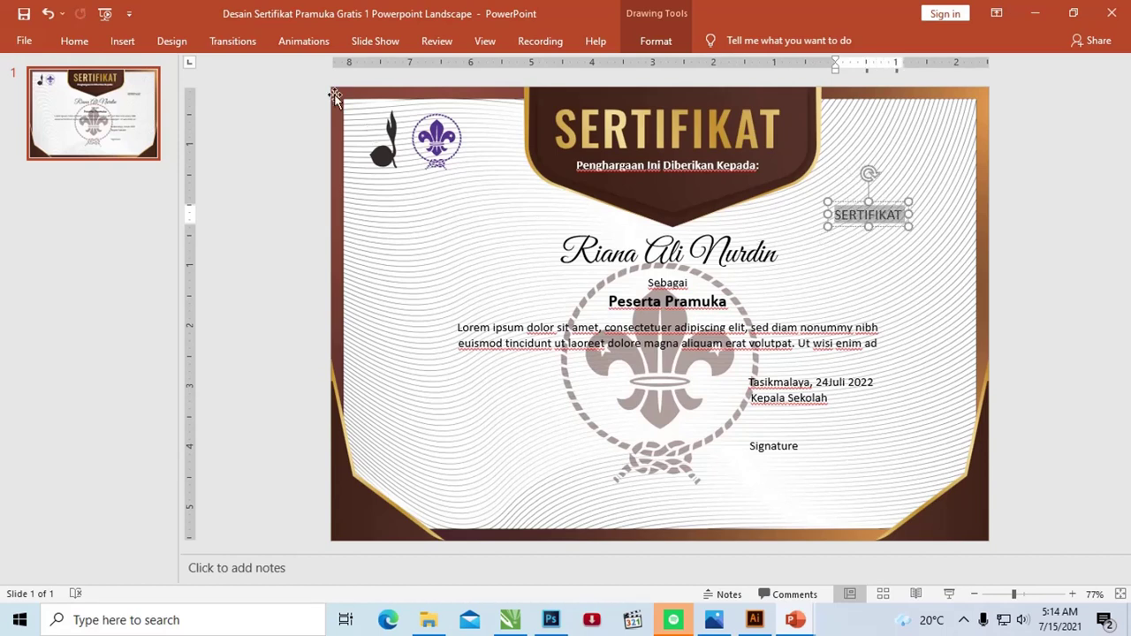
left_click(78, 43)
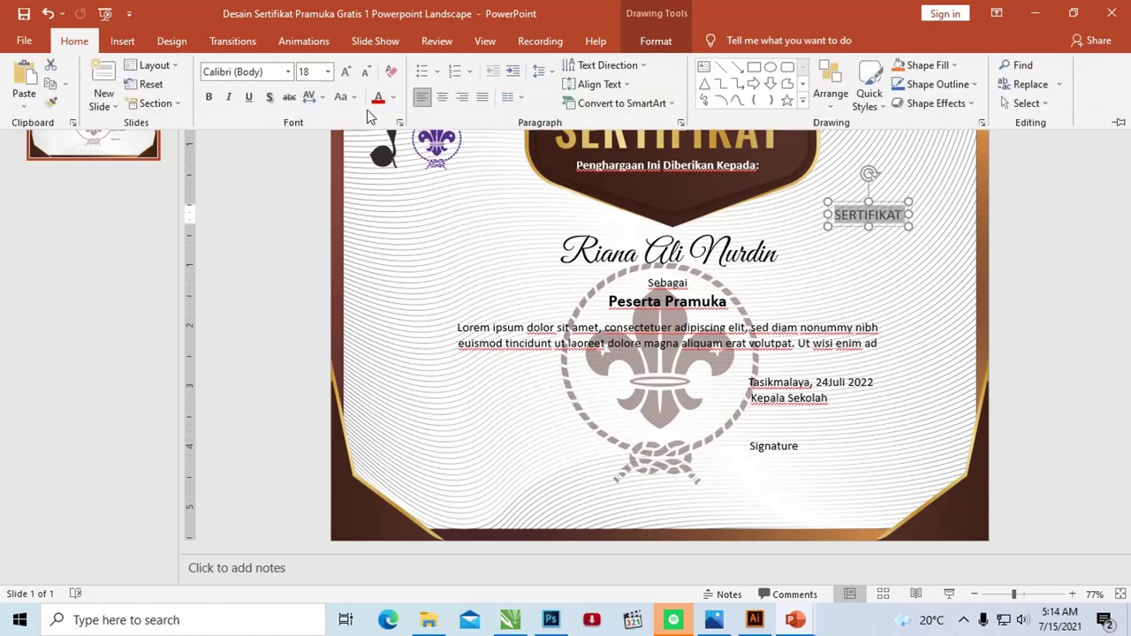
left_click(328, 71)
left_click(306, 359)
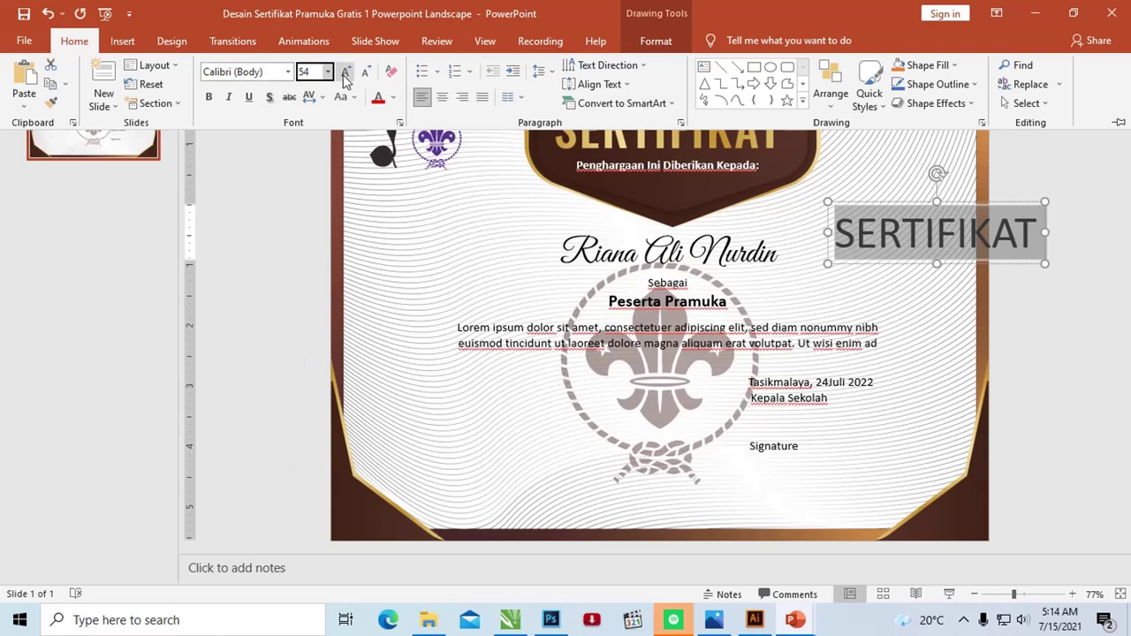
left_click(208, 97)
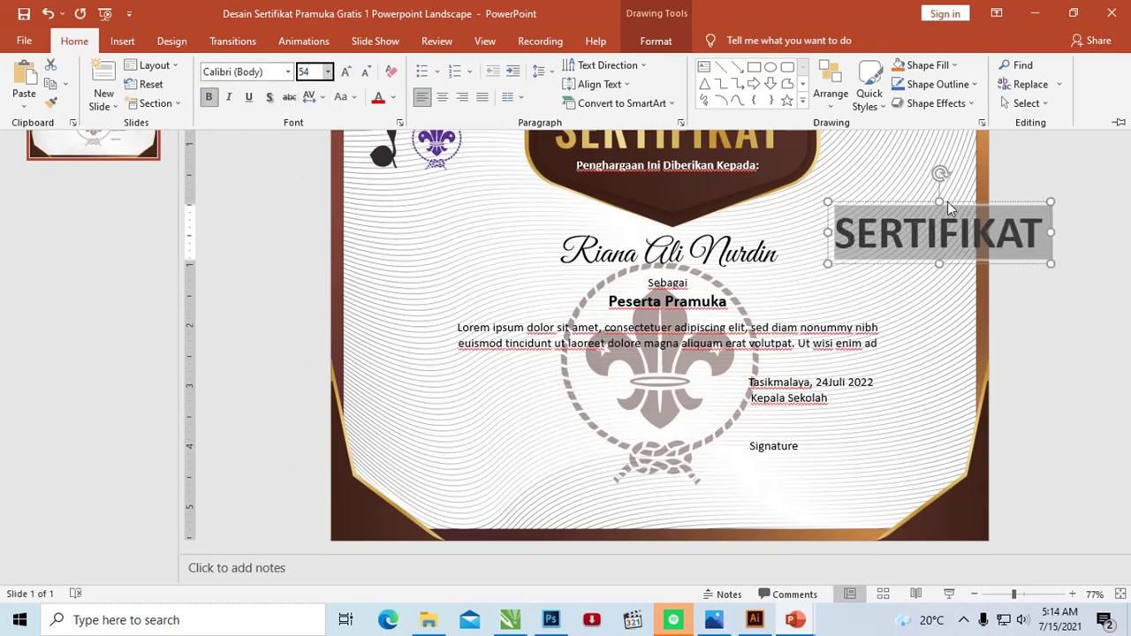
left_click_drag(963, 209, 499, 188)
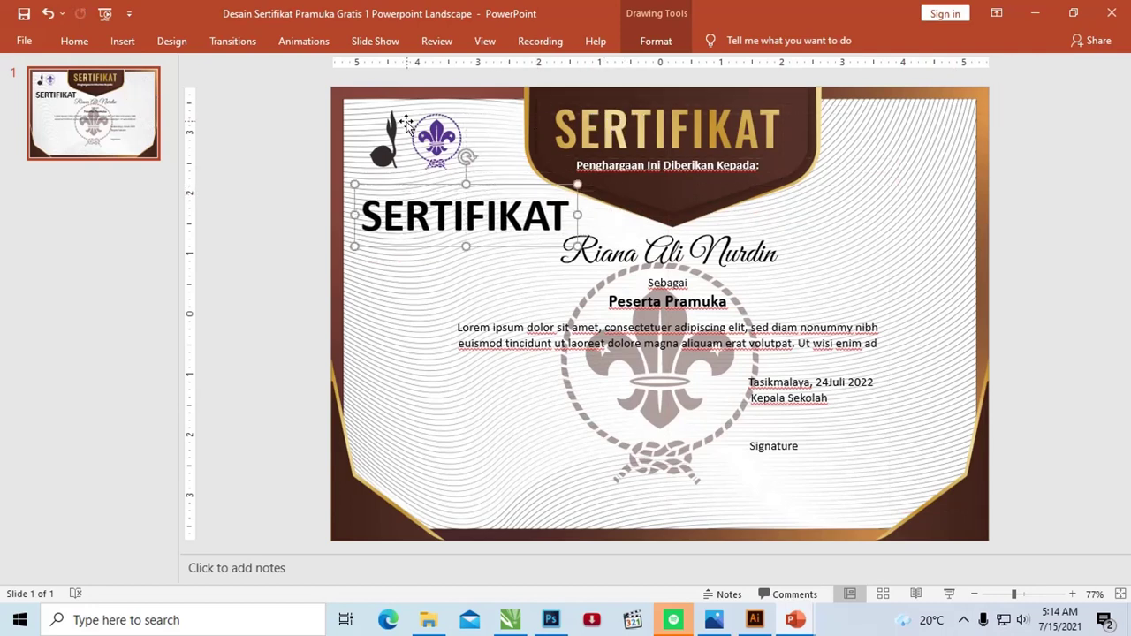
- Open the text fill's full gradient settings in Format Shape
left_click(650, 41)
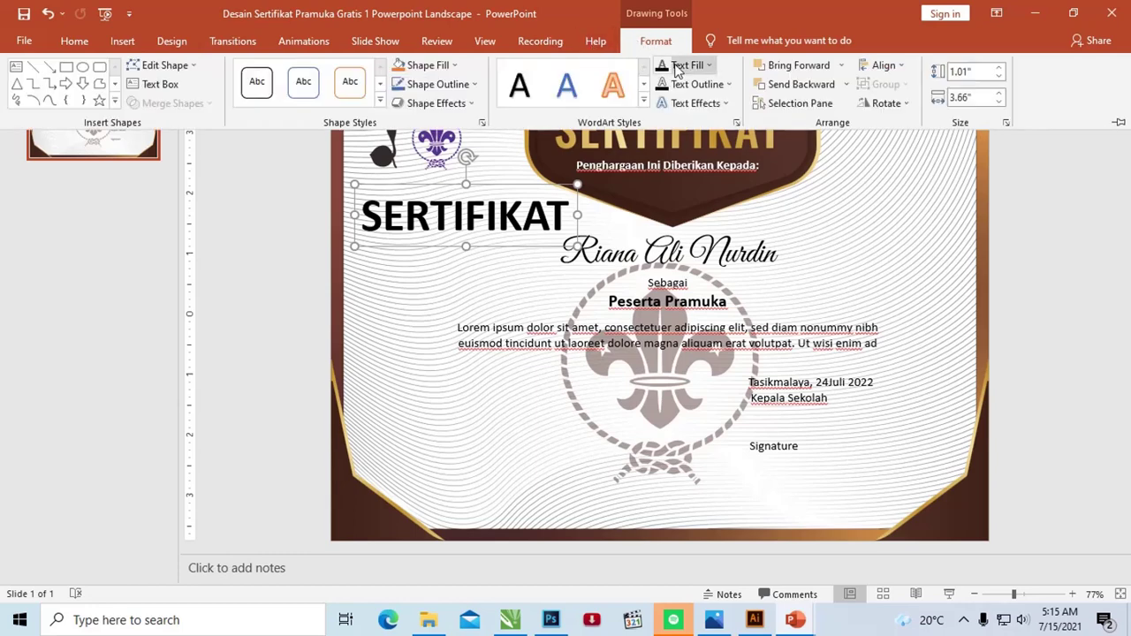
left_click(677, 69)
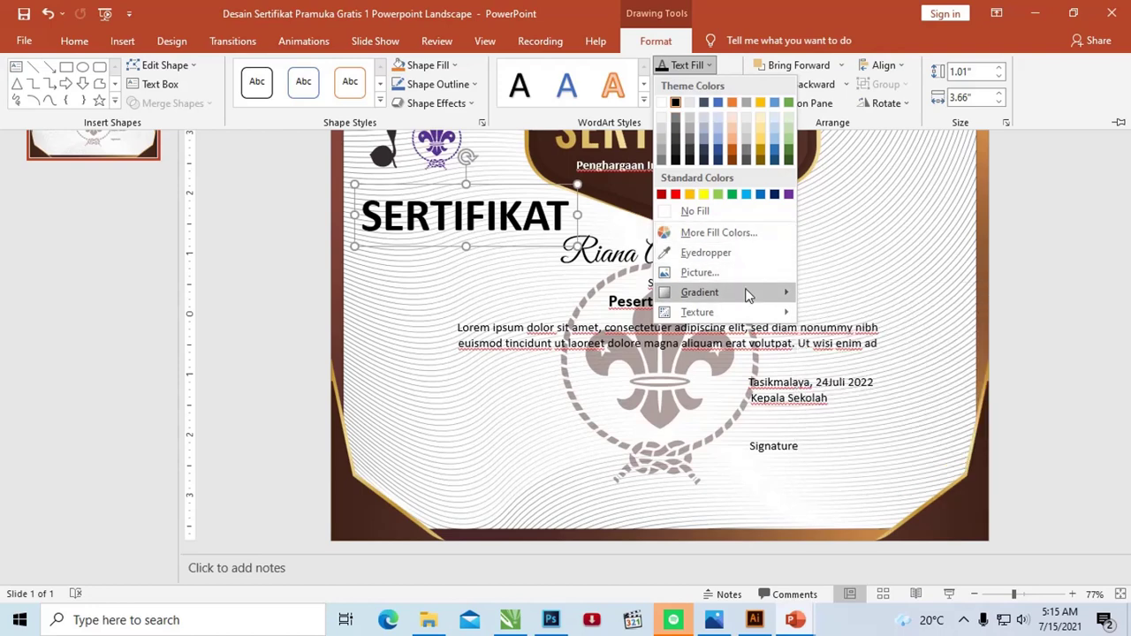
mouse_move(700, 293)
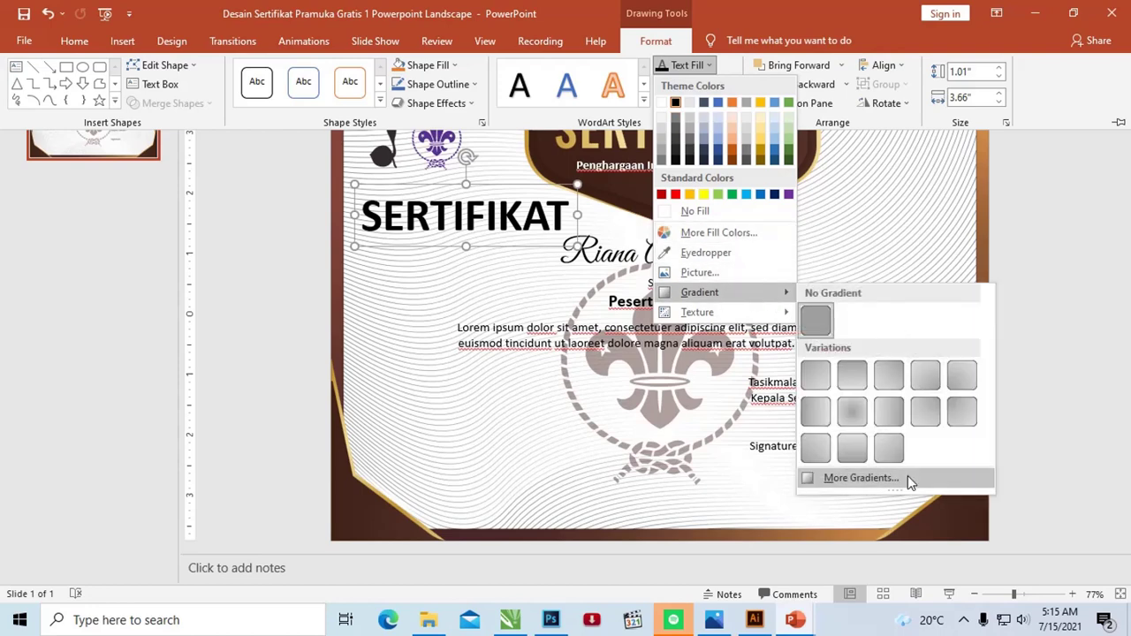
left_click(908, 477)
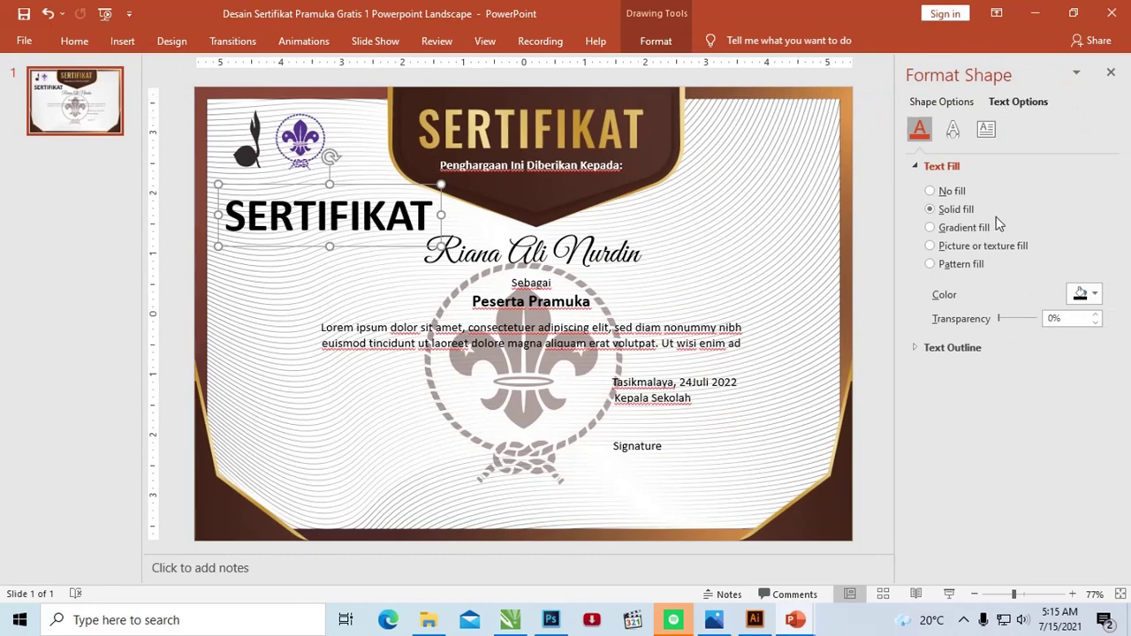
- Give the SERTIFIKAT text a gradient fill and remove all middle gradient stops
left_click(964, 228)
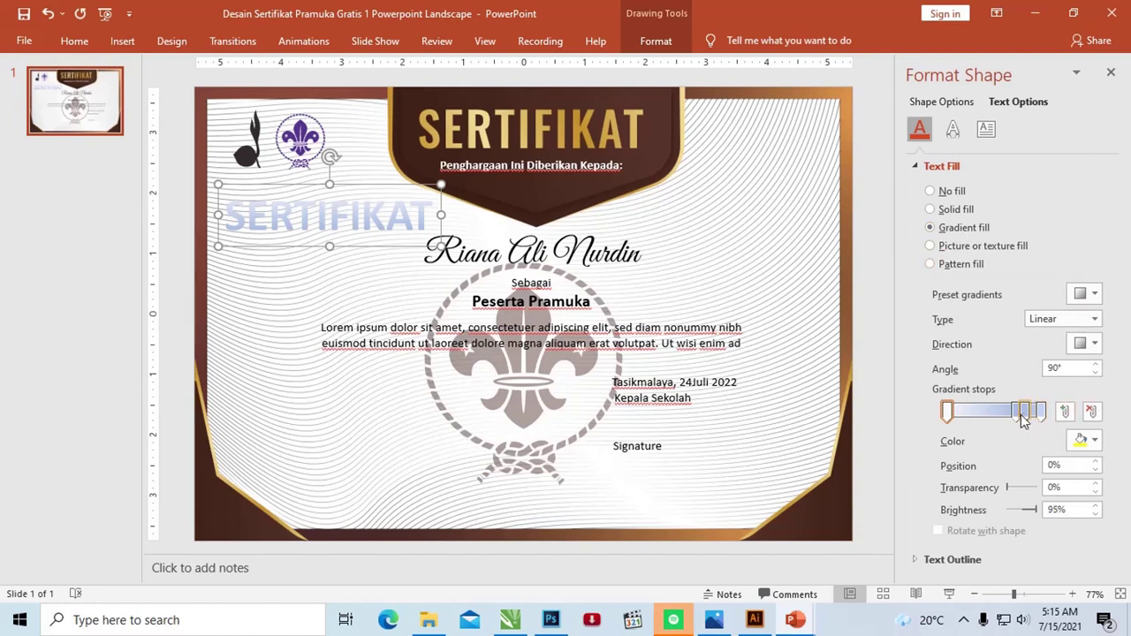
left_click(1018, 412)
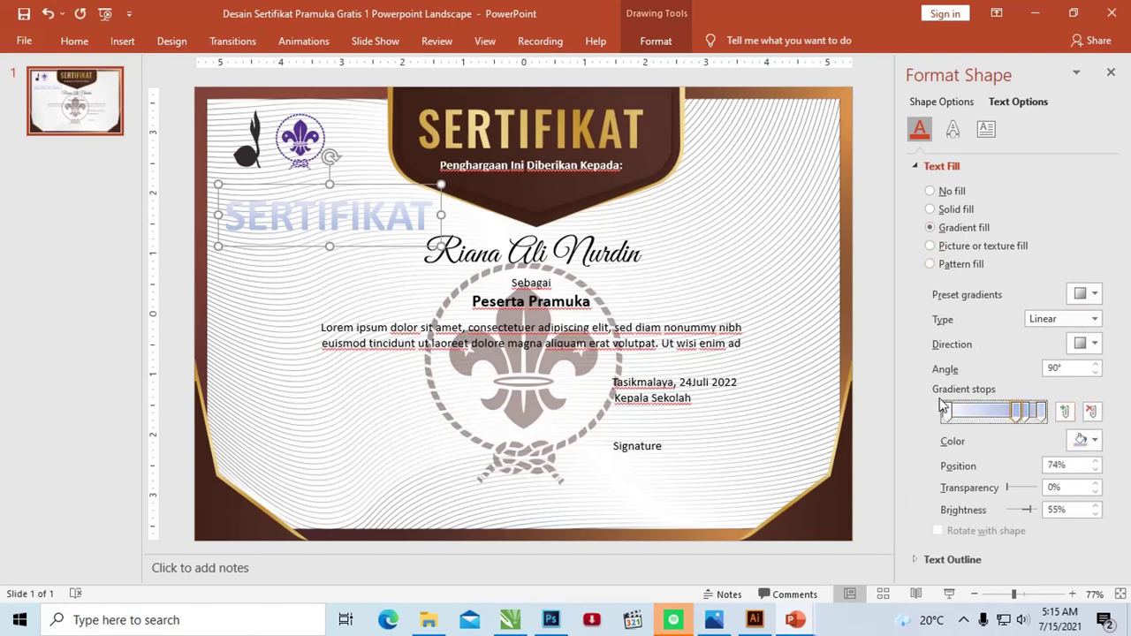
left_click(1092, 414)
left_click(1093, 413)
left_click(1093, 414)
left_click_drag(1024, 412, 1000, 416)
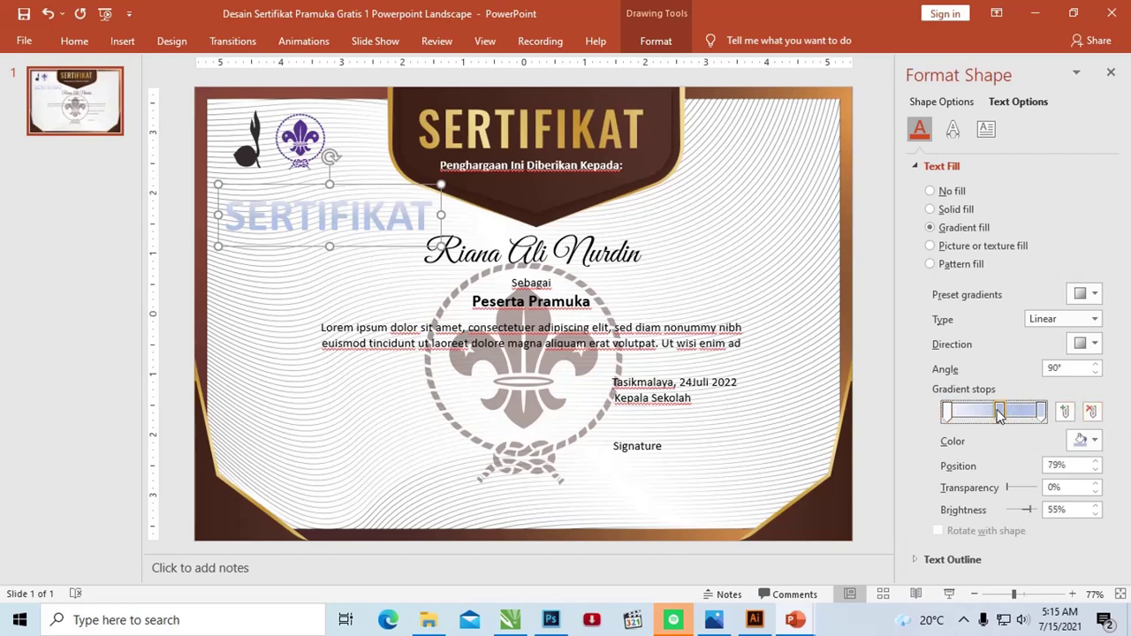
left_click(1093, 414)
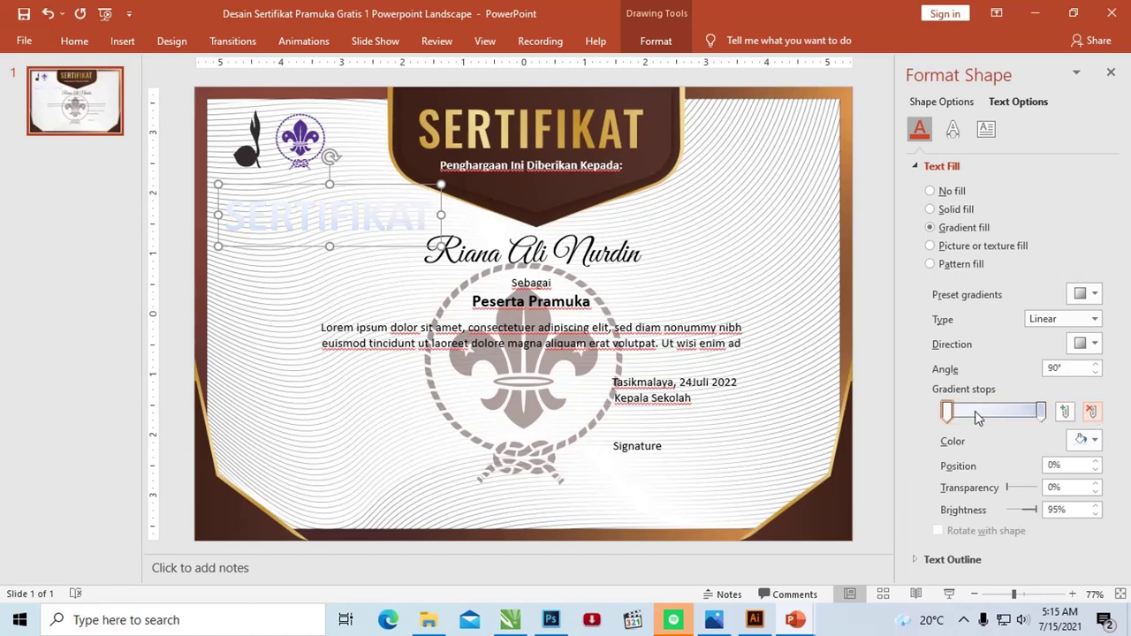
- Set both gradient stops to gold sampled from the SERTIFIKAT header
left_click(947, 413)
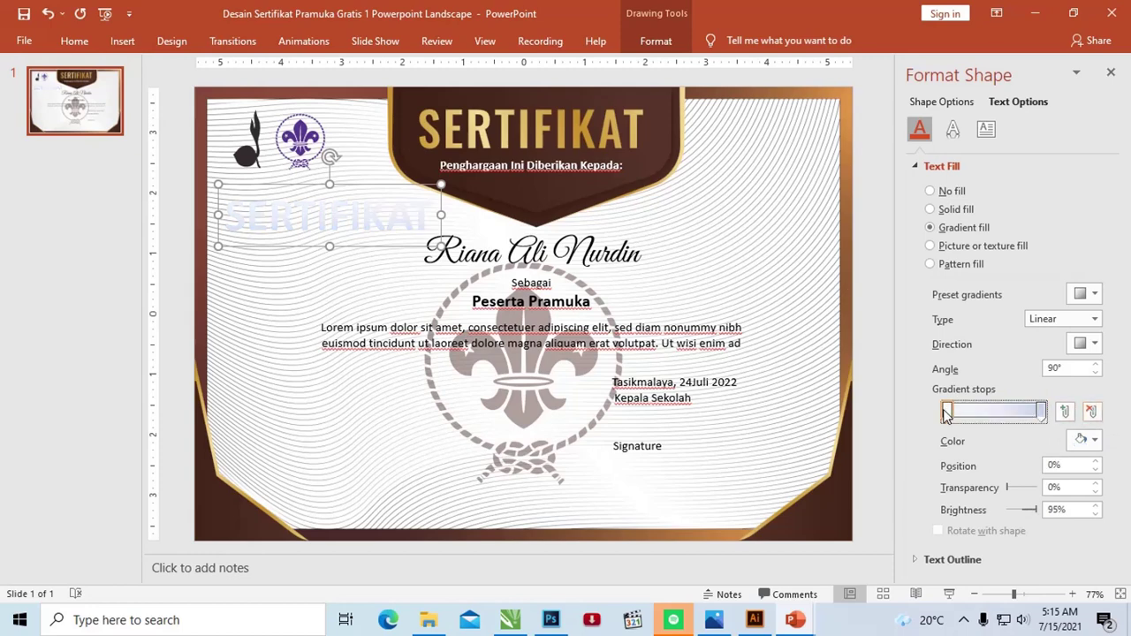
left_click(1086, 439)
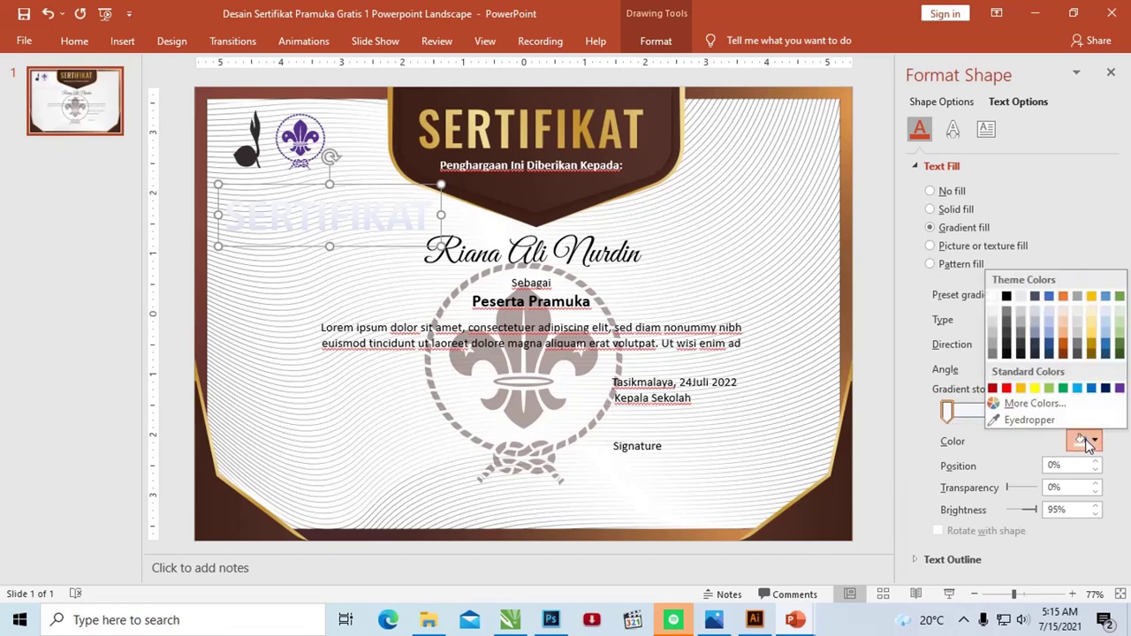
left_click(1029, 421)
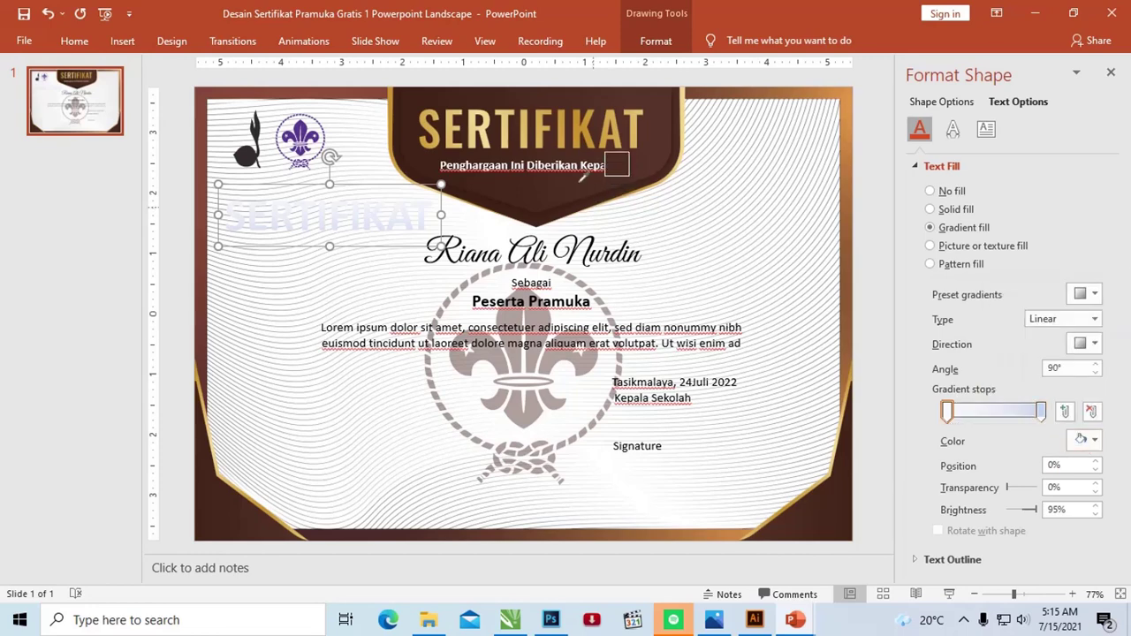
left_click(546, 124)
left_click(1041, 411)
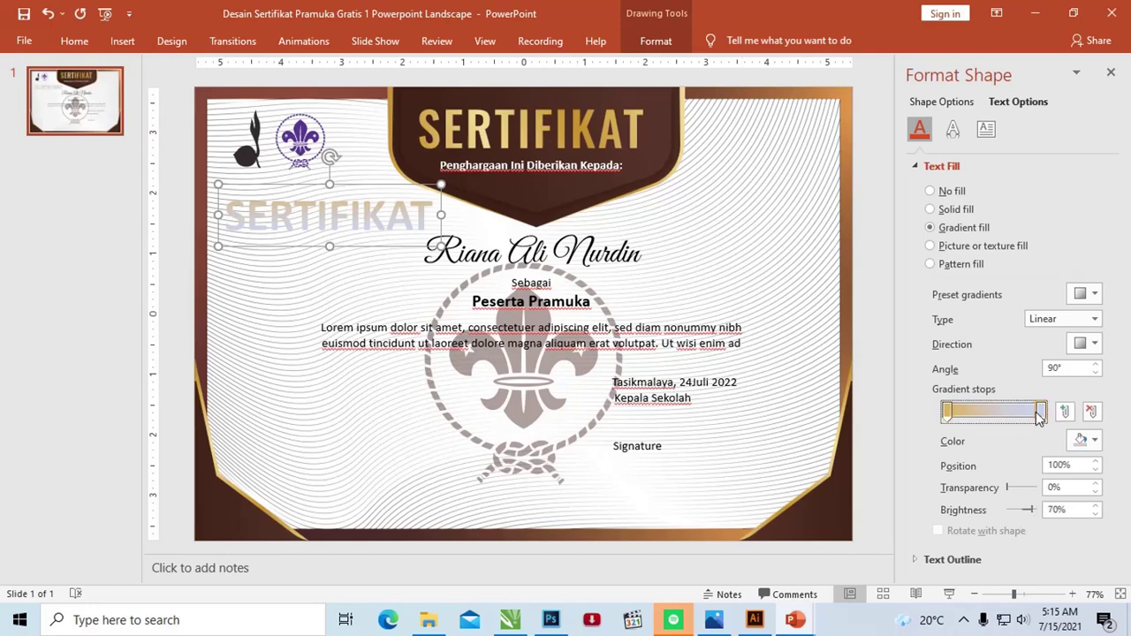
left_click(1090, 441)
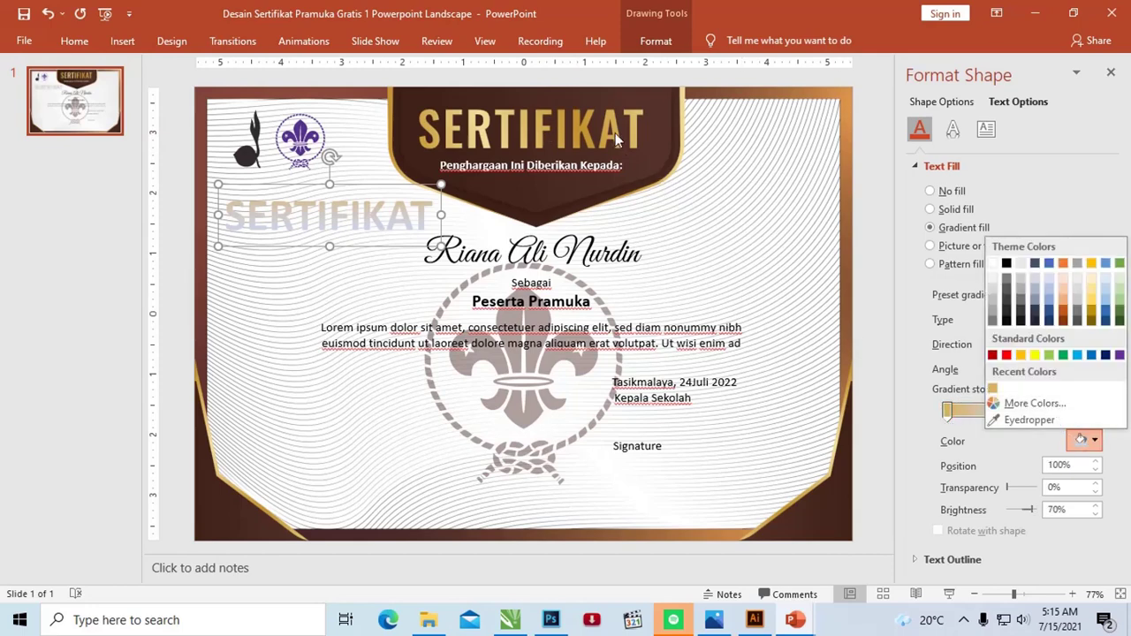
left_click(1030, 420)
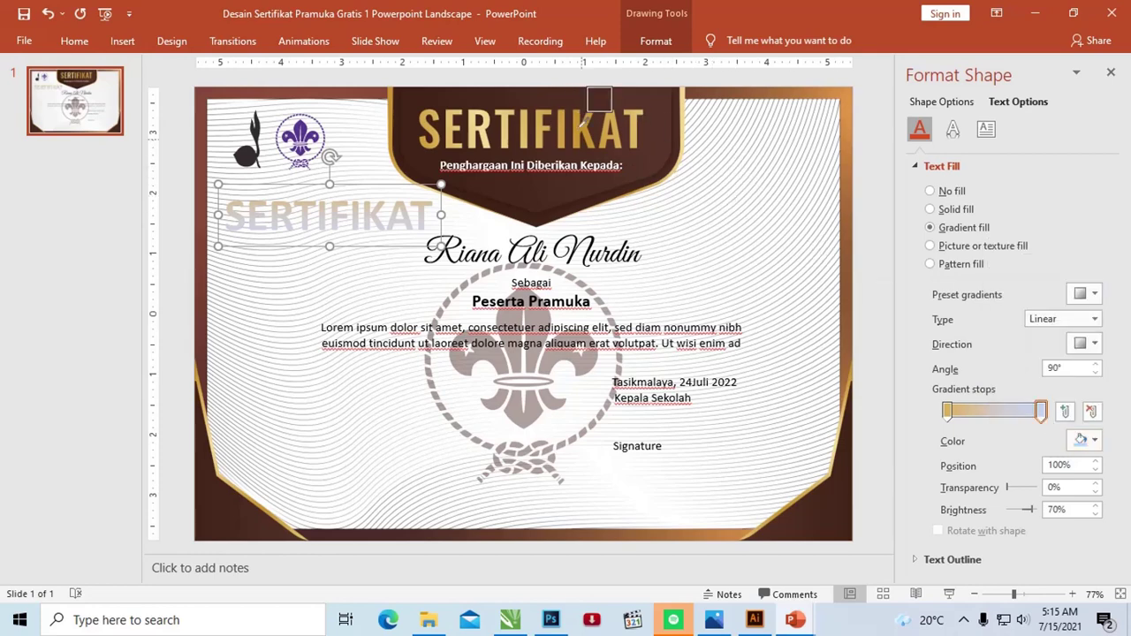
left_click(584, 124)
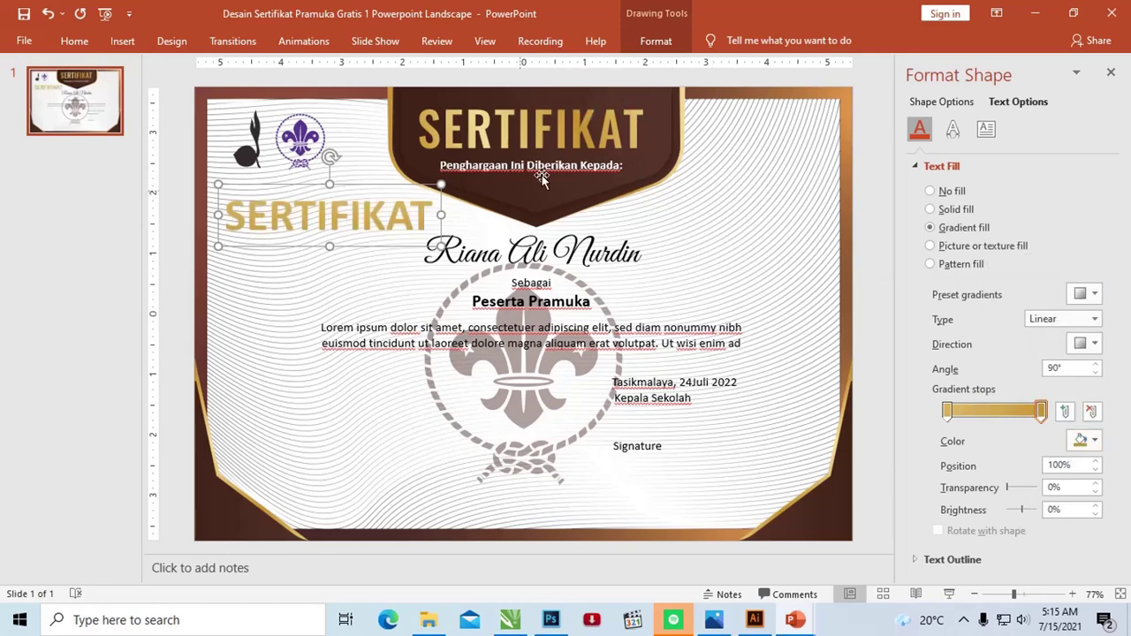
- Set the gradient angle to 130° and place the gold text left beside the name
mouse_move(378, 188)
left_mouse_down()
mouse_move(610, 146)
mouse_move(606, 155)
left_mouse_up()
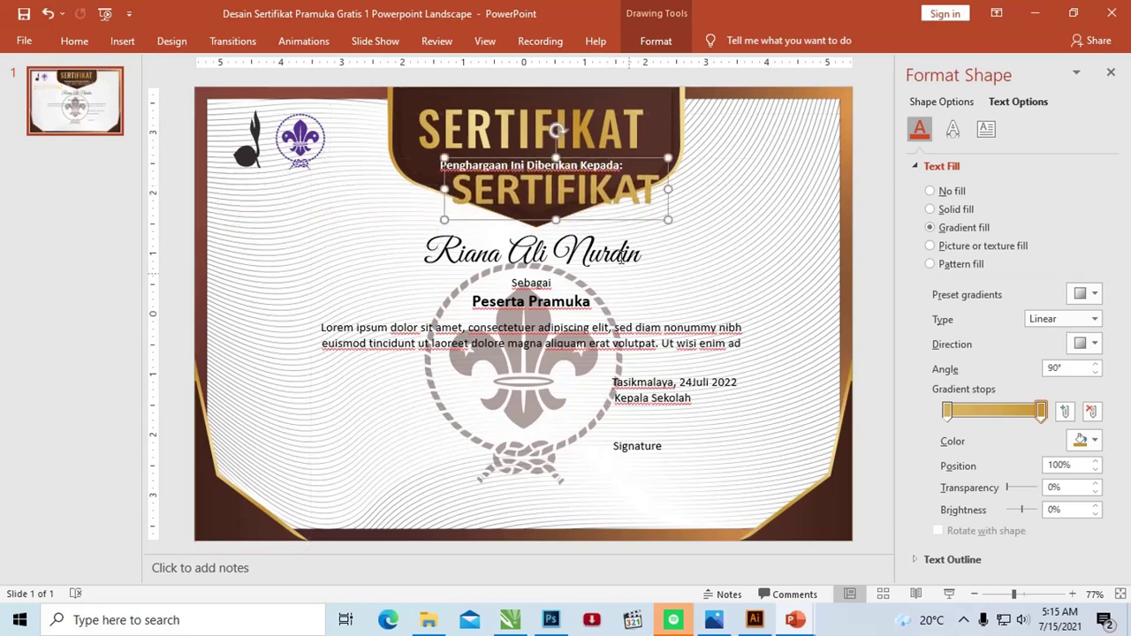
left_click(1083, 368)
left_click(1095, 365)
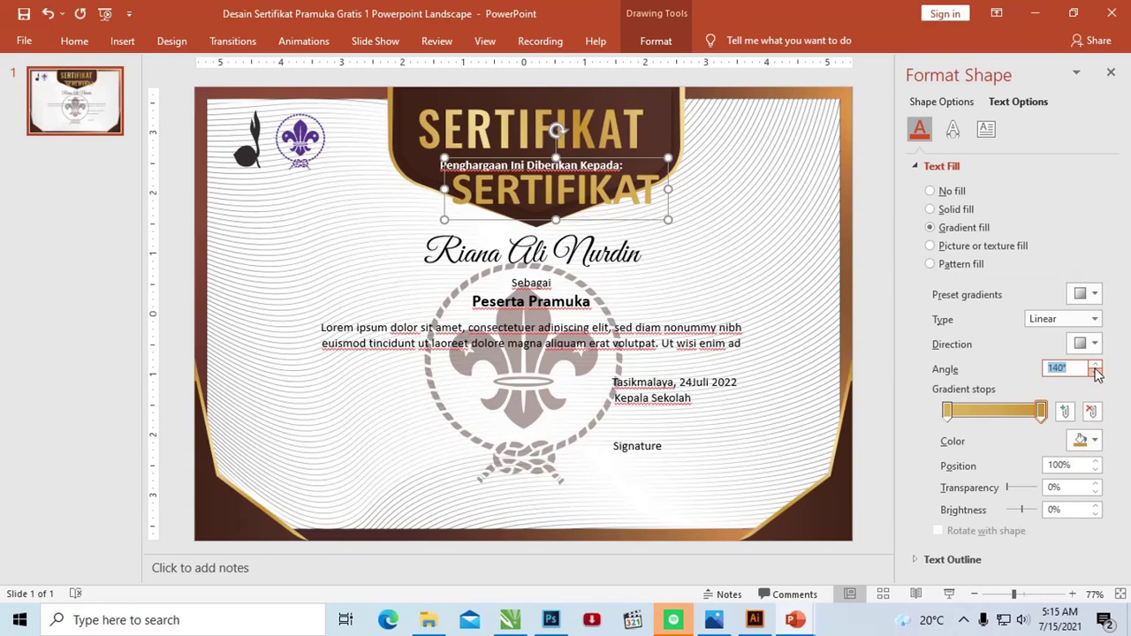
left_click(1095, 366)
left_click_drag(618, 165, 384, 237)
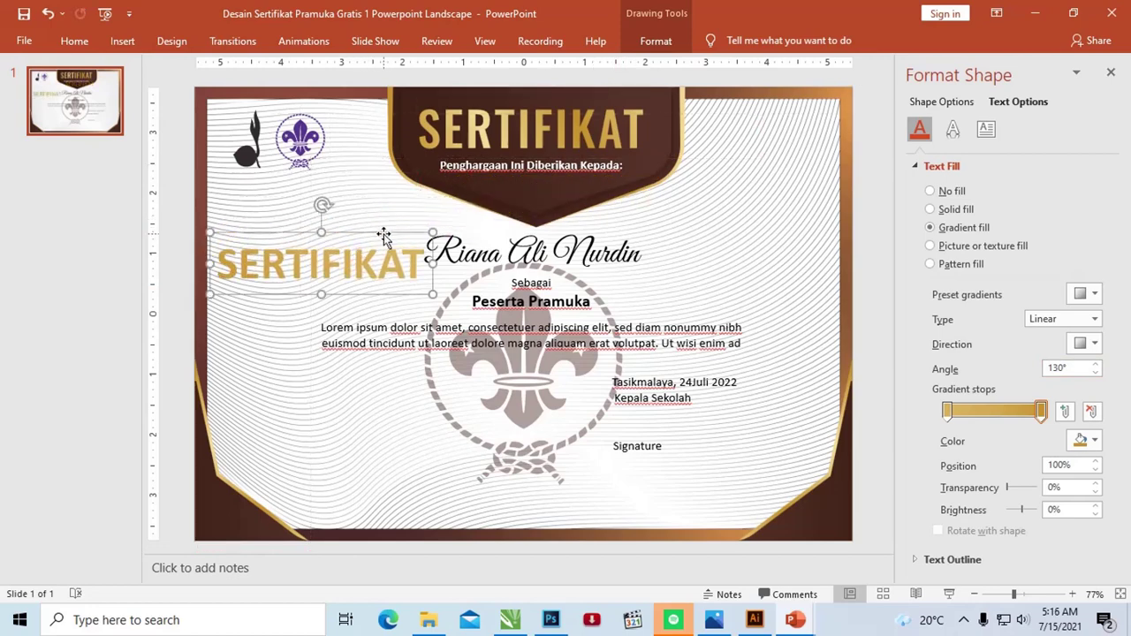
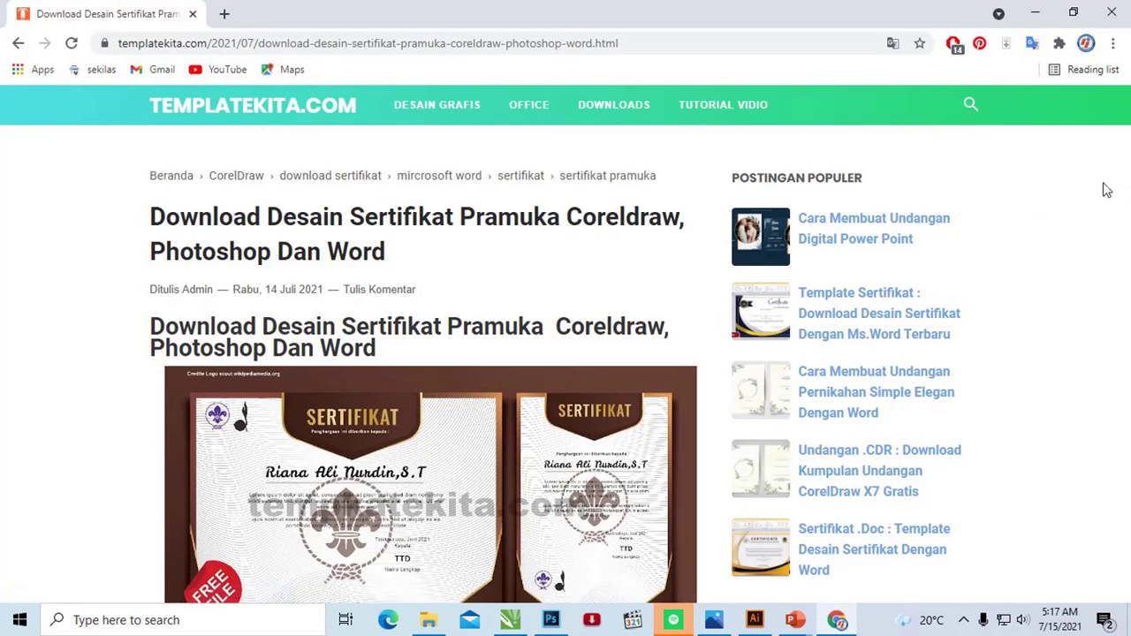
- Scroll the Pramuka certificate article past the Photoshop, Word, Coreldraw and Illustrator downloads to the Powerpoint heading
scroll(556, 240, "down", 2)
scroll(556, 243, "down", 2)
scroll(555, 246, "down", 3)
scroll(561, 246, "down", 2)
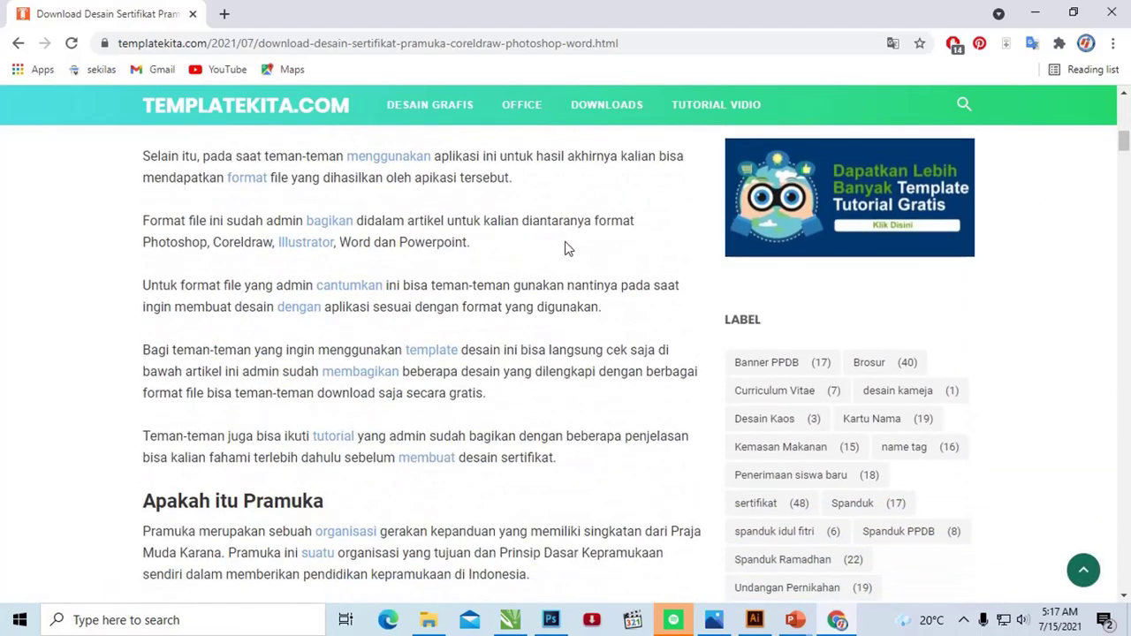
scroll(422, 282, "down", 3)
scroll(429, 284, "down", 4)
scroll(434, 285, "down", 3)
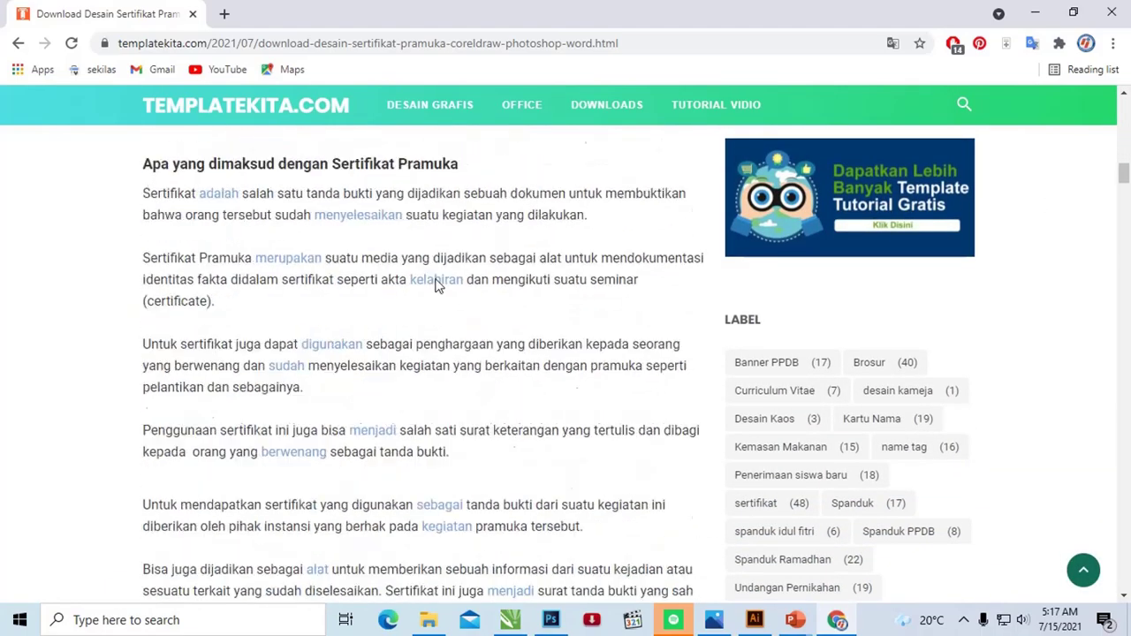
scroll(437, 285, "down", 4)
scroll(441, 281, "down", 4)
scroll(442, 280, "down", 4)
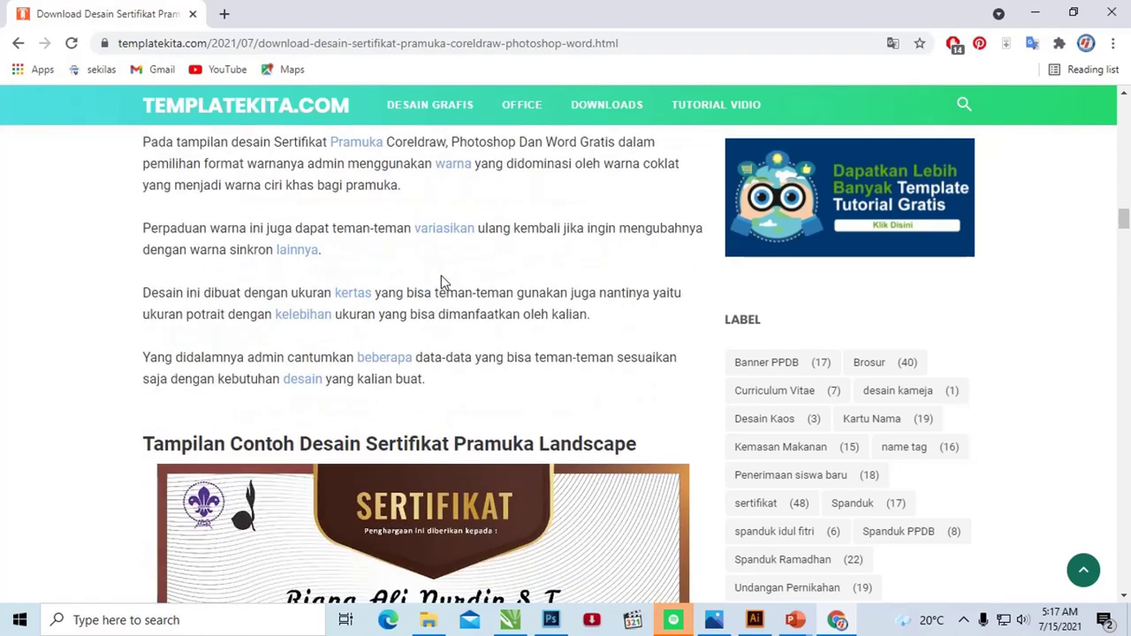
scroll(446, 278, "down", 3)
scroll(446, 279, "down", 2)
scroll(433, 277, "down", 3)
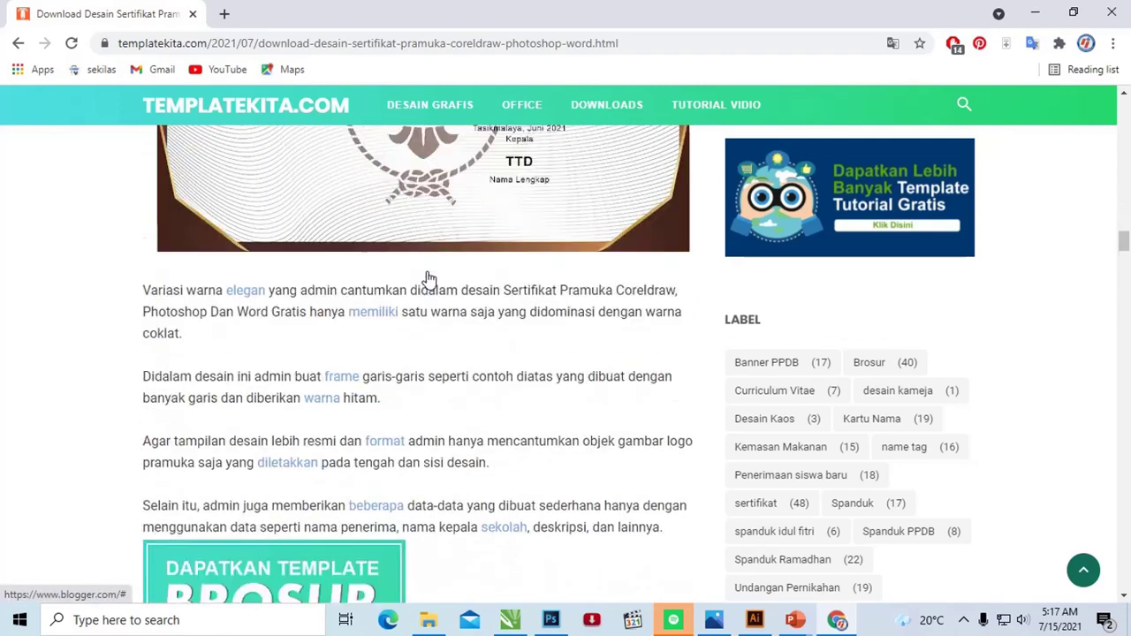
scroll(429, 278, "down", 3)
scroll(430, 278, "down", 5)
scroll(433, 282, "down", 3)
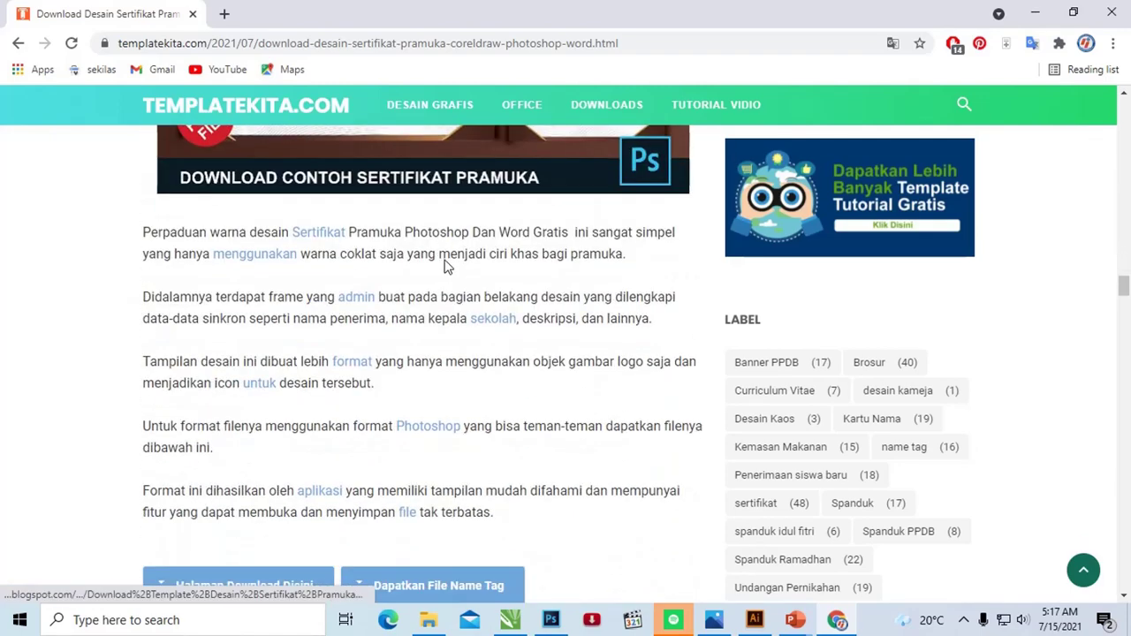
scroll(438, 283, "down", 2)
scroll(537, 202, "up", 4)
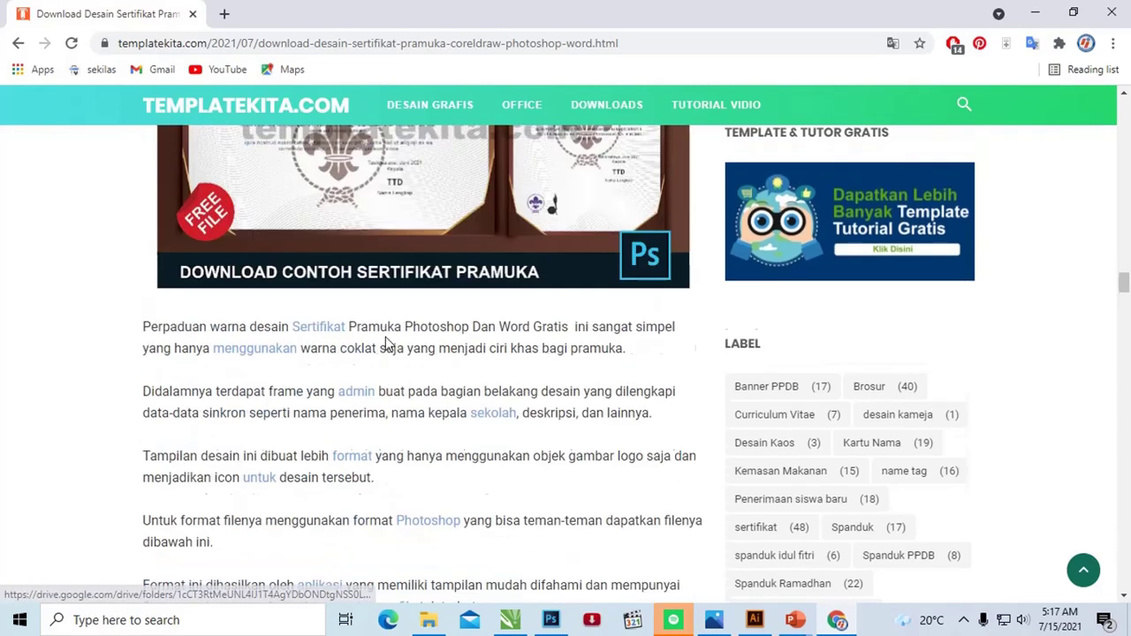
scroll(589, 330, "up", 2)
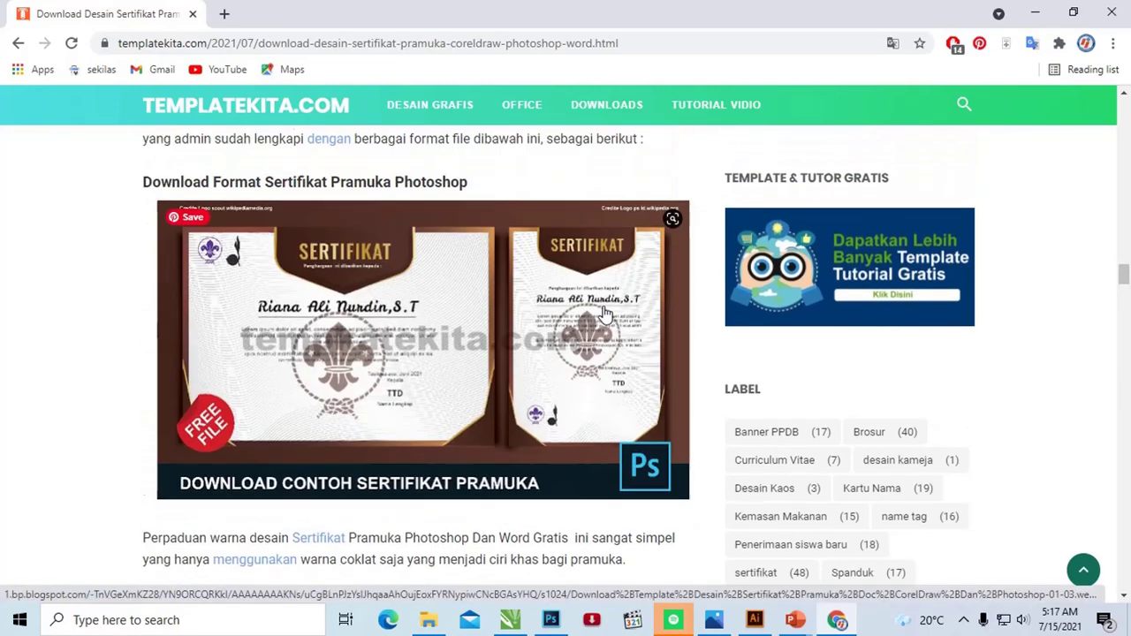
scroll(495, 318, "up", 1)
scroll(435, 306, "down", 1)
scroll(530, 303, "down", 8)
scroll(530, 298, "down", 5)
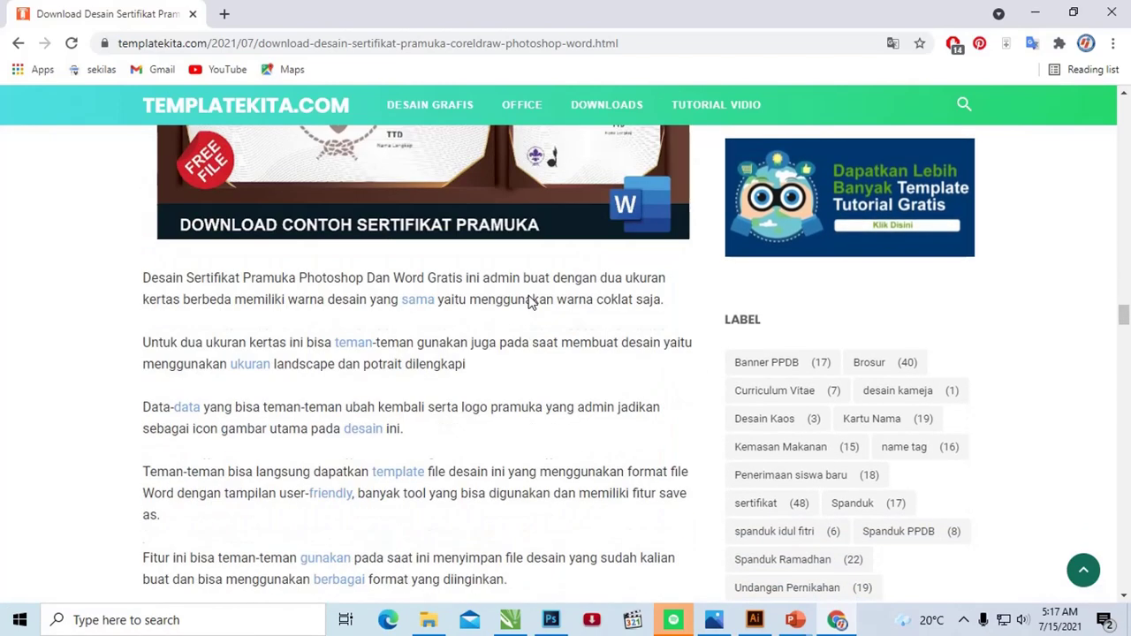
scroll(430, 320, "down", 4)
scroll(430, 318, "down", 3)
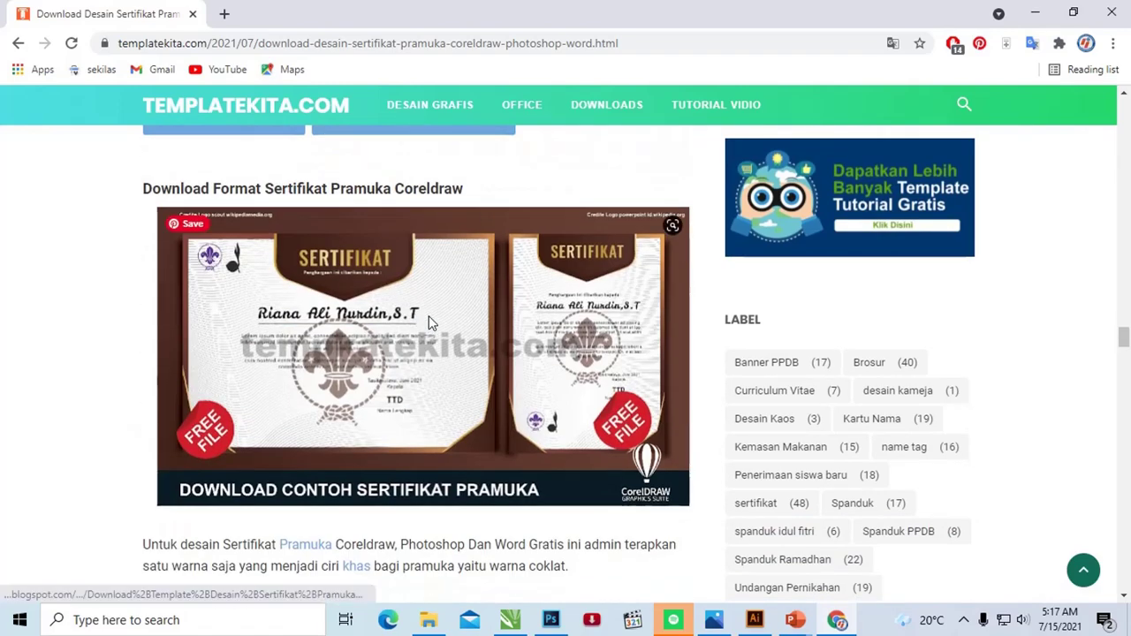
scroll(431, 320, "down", 3)
scroll(433, 320, "down", 2)
scroll(434, 318, "down", 1)
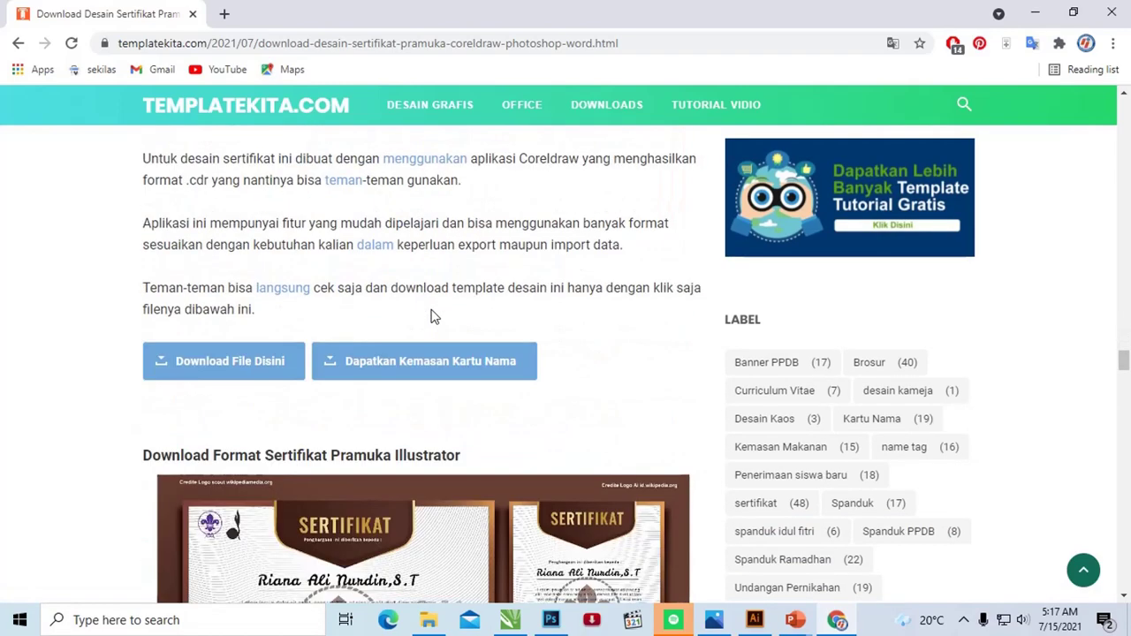
scroll(433, 315, "down", 3)
scroll(619, 344, "down", 3)
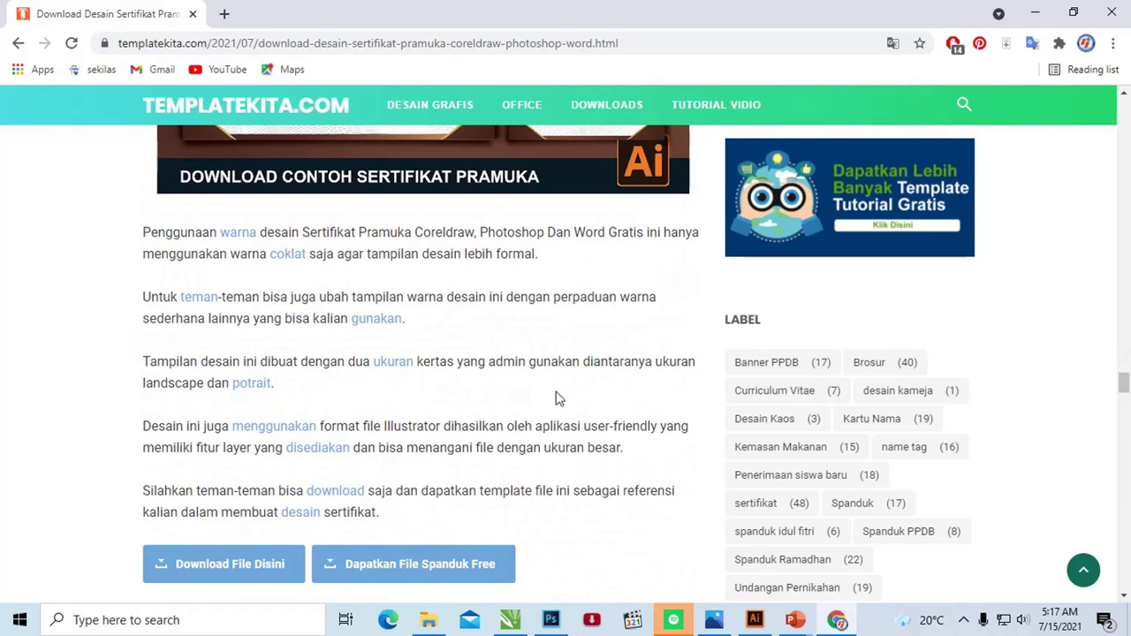
scroll(495, 398, "down", 3)
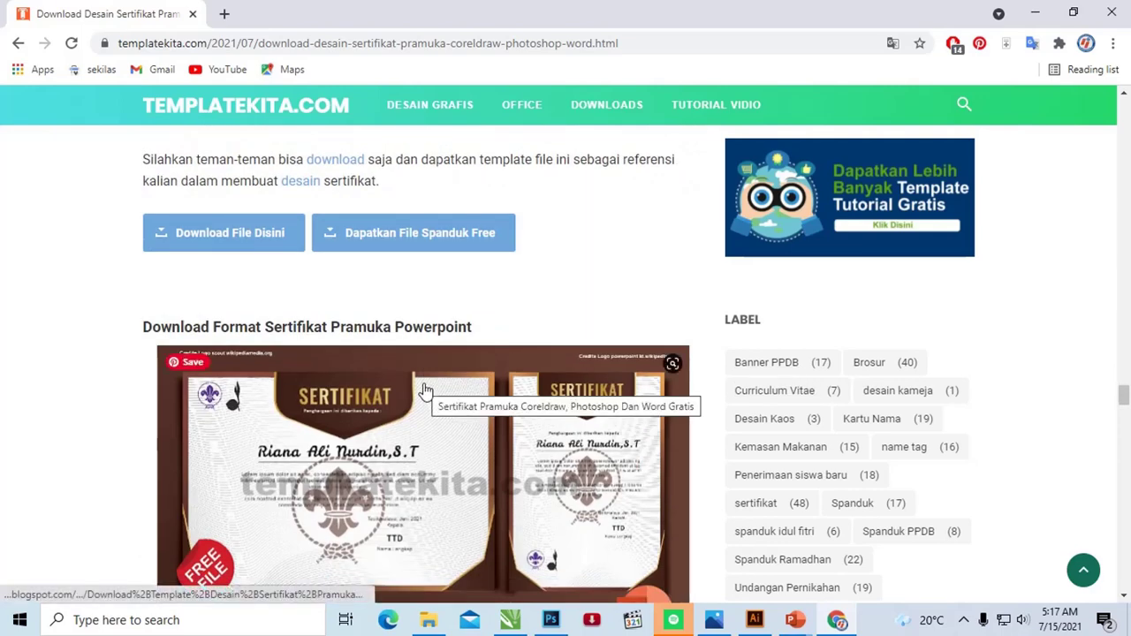